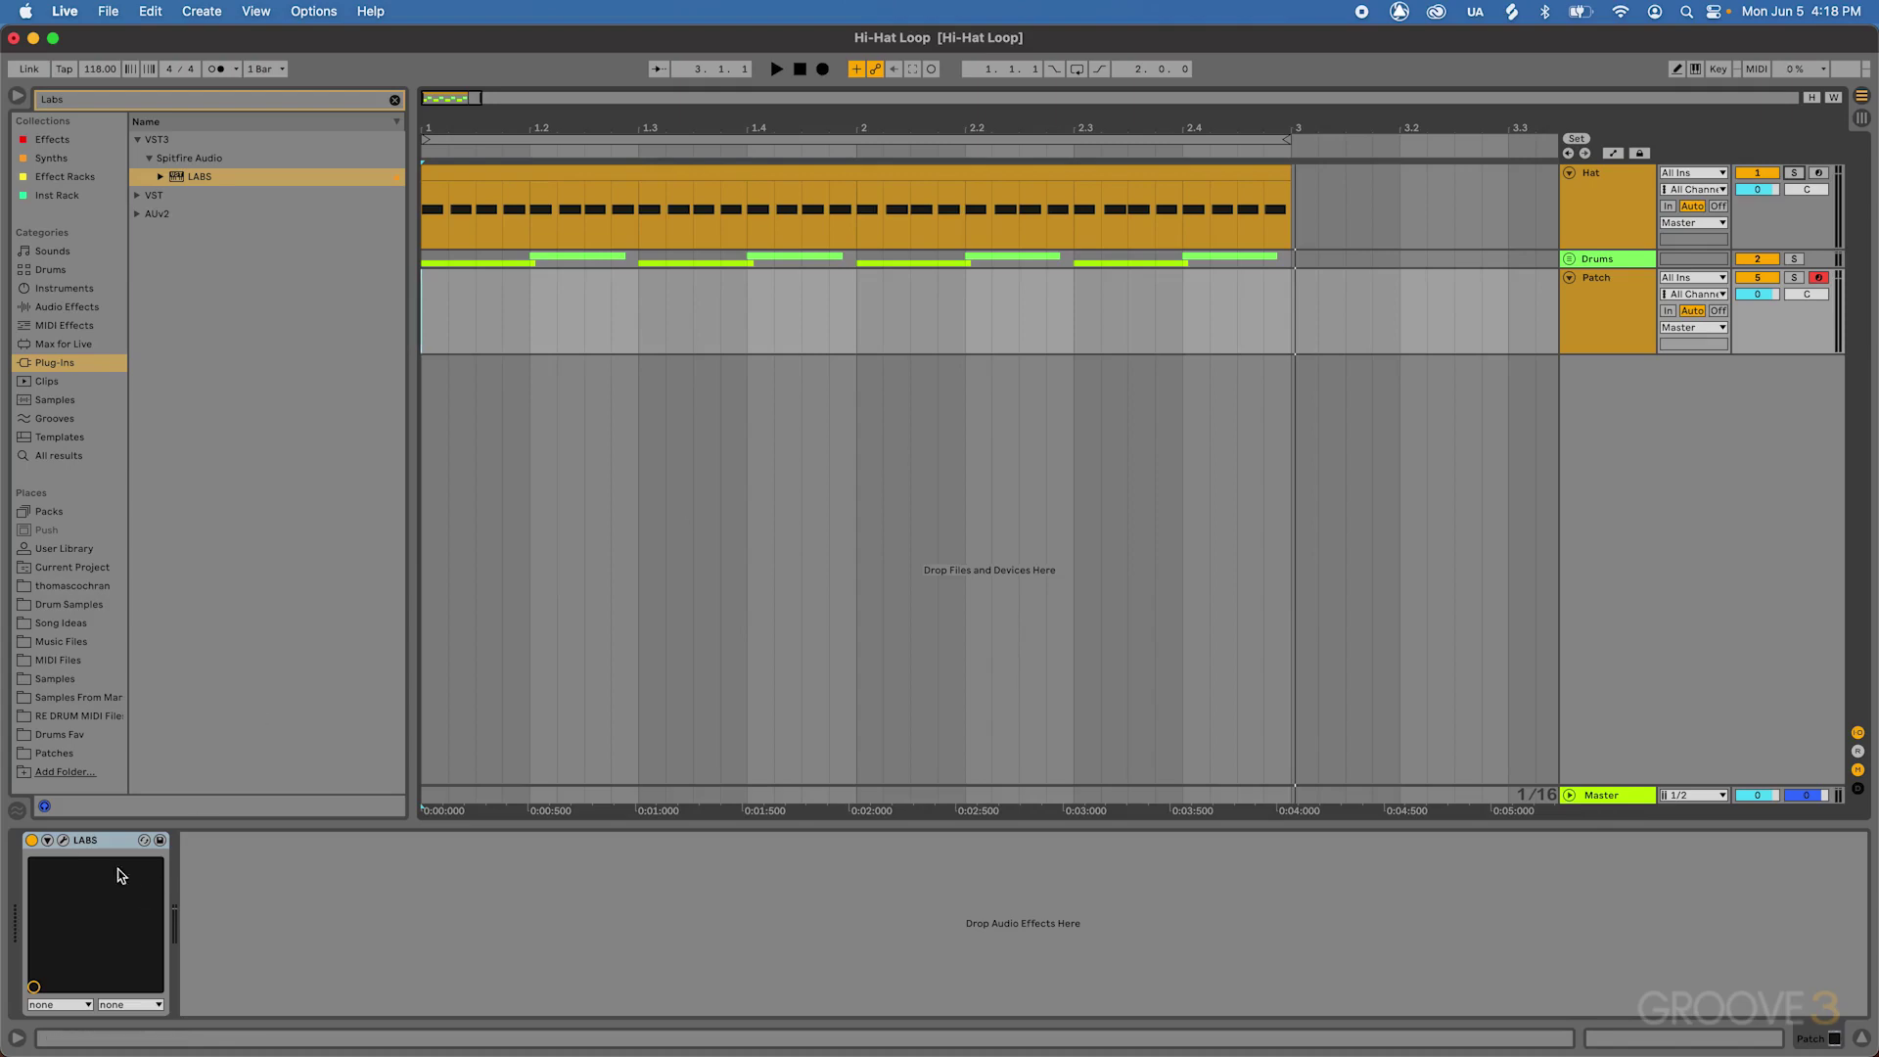
Open LABS, filter the preset browser to Percussion, and load the Percussion patch
{"action": "left_click", "coordinate": [63, 840]}
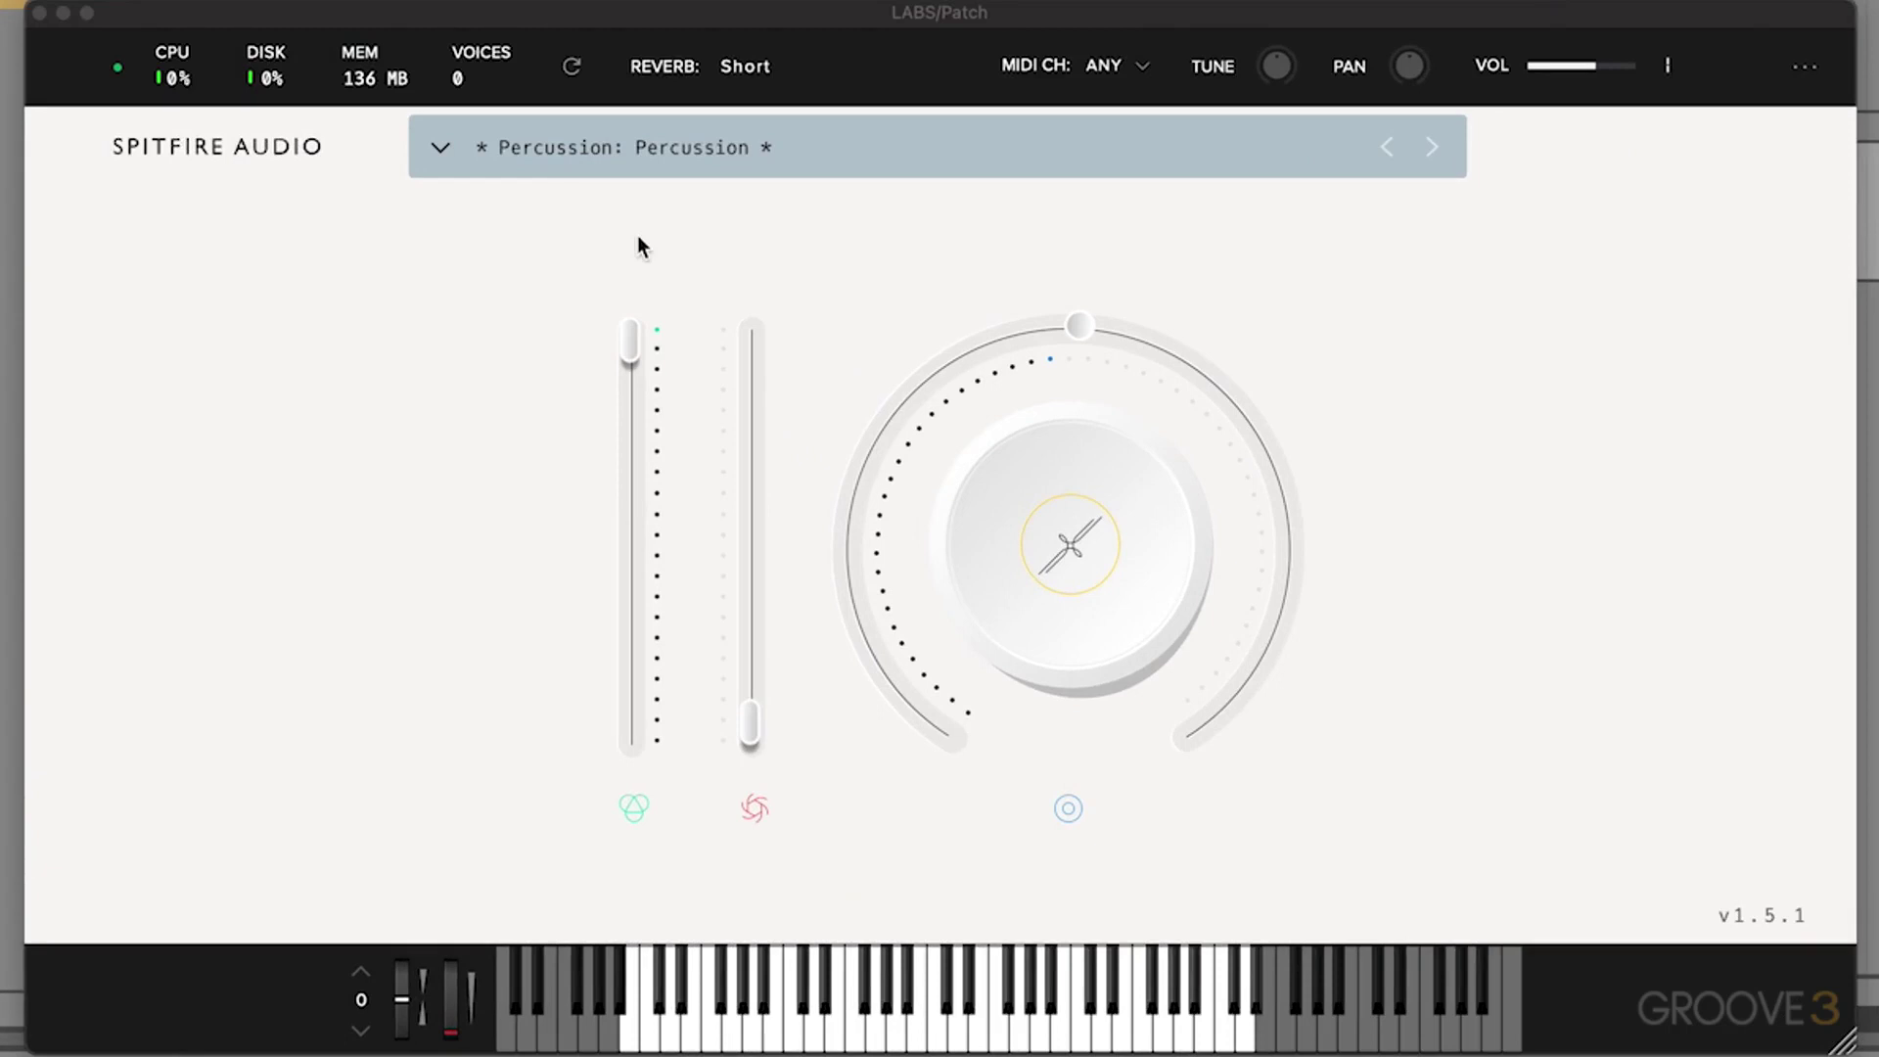
{"action": "left_click", "coordinate": [441, 148]}
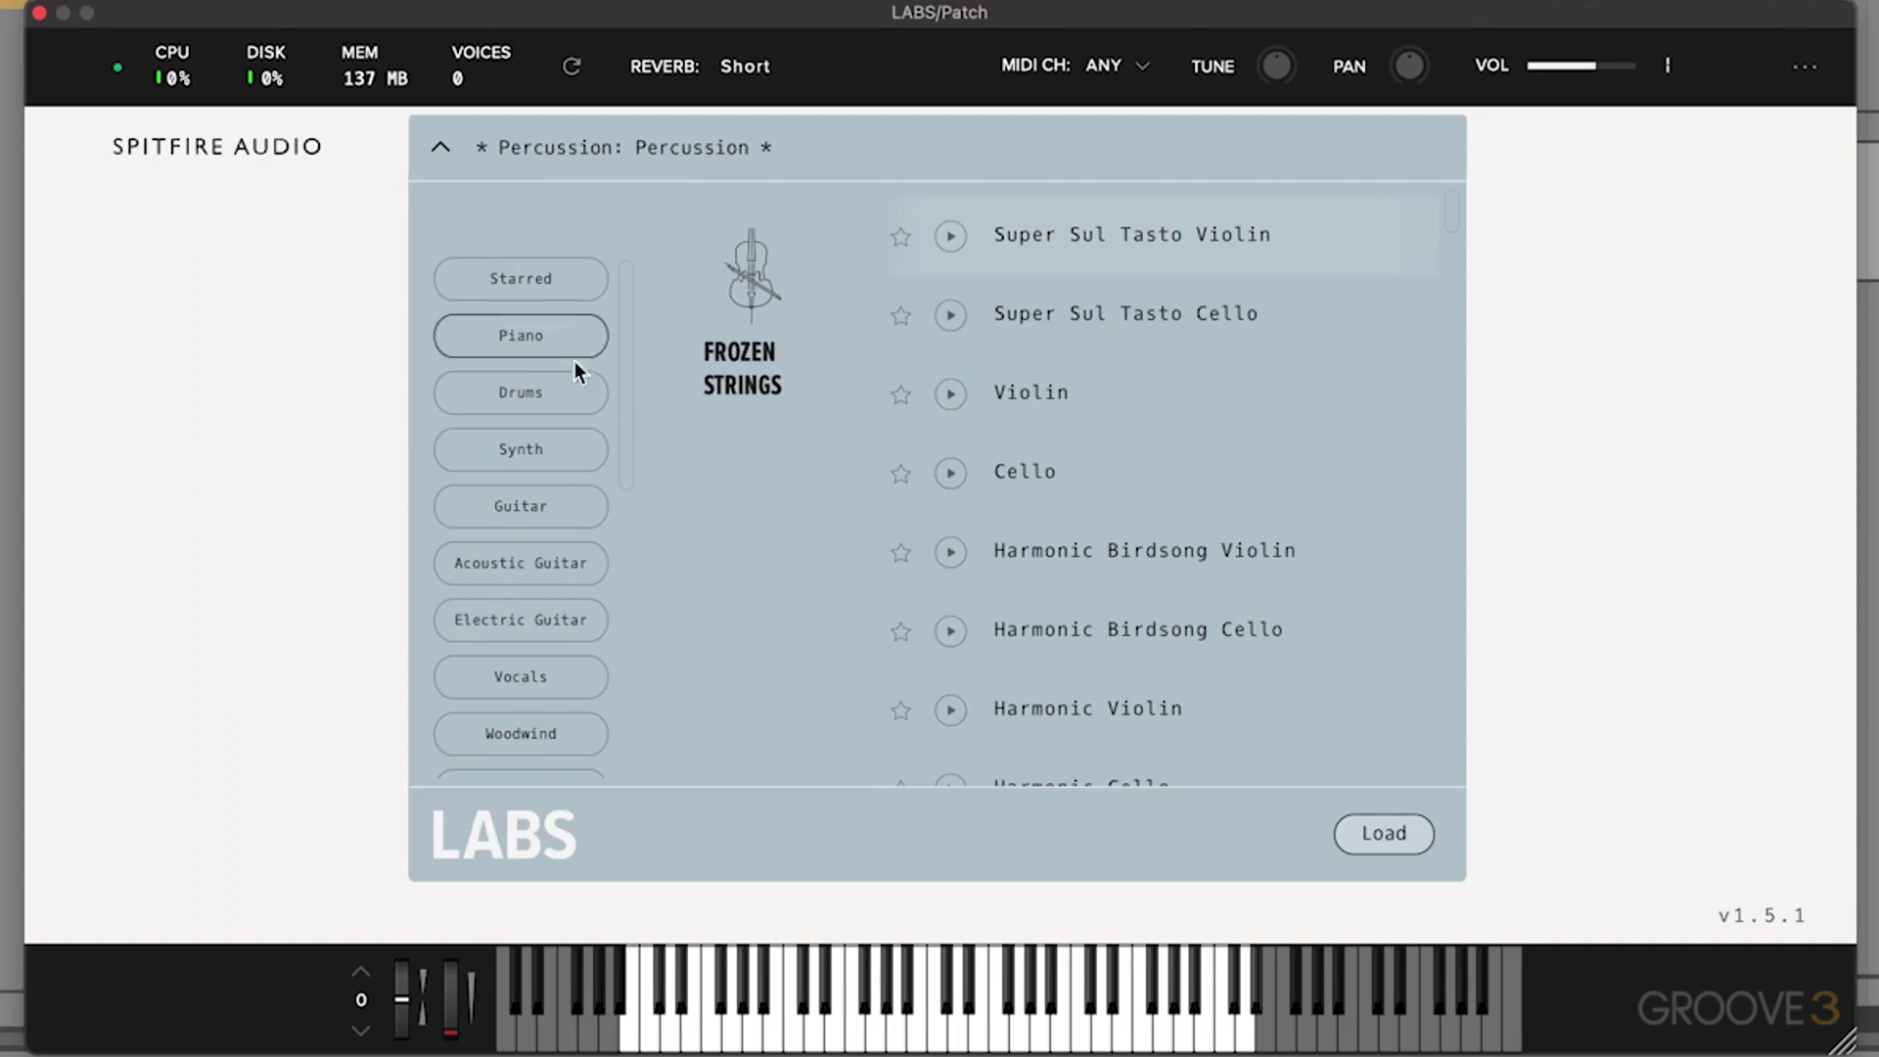
{"action": "scroll", "coordinate": [550, 530], "scroll_direction": "down", "scroll_amount": 1}
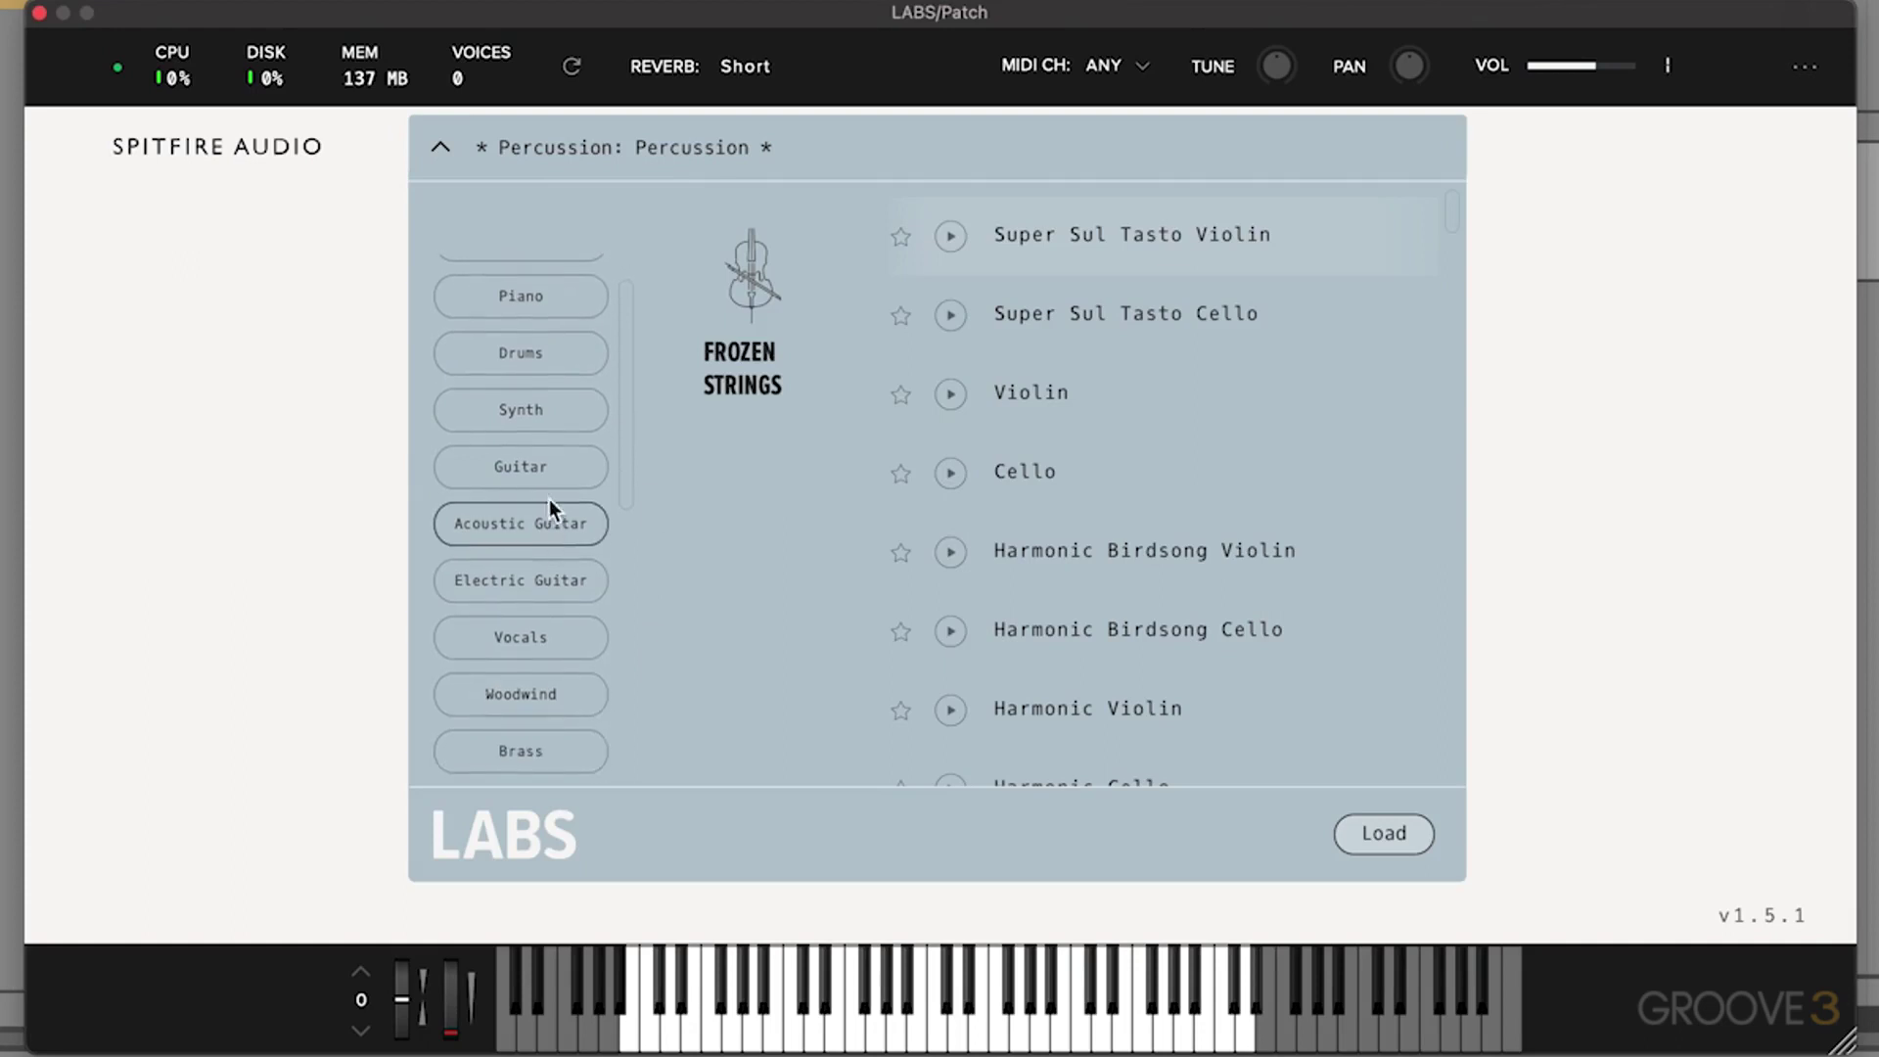
{"action": "scroll", "coordinate": [545, 497], "scroll_direction": "down", "scroll_amount": 3}
{"action": "scroll", "coordinate": [544, 499], "scroll_direction": "down", "scroll_amount": 1}
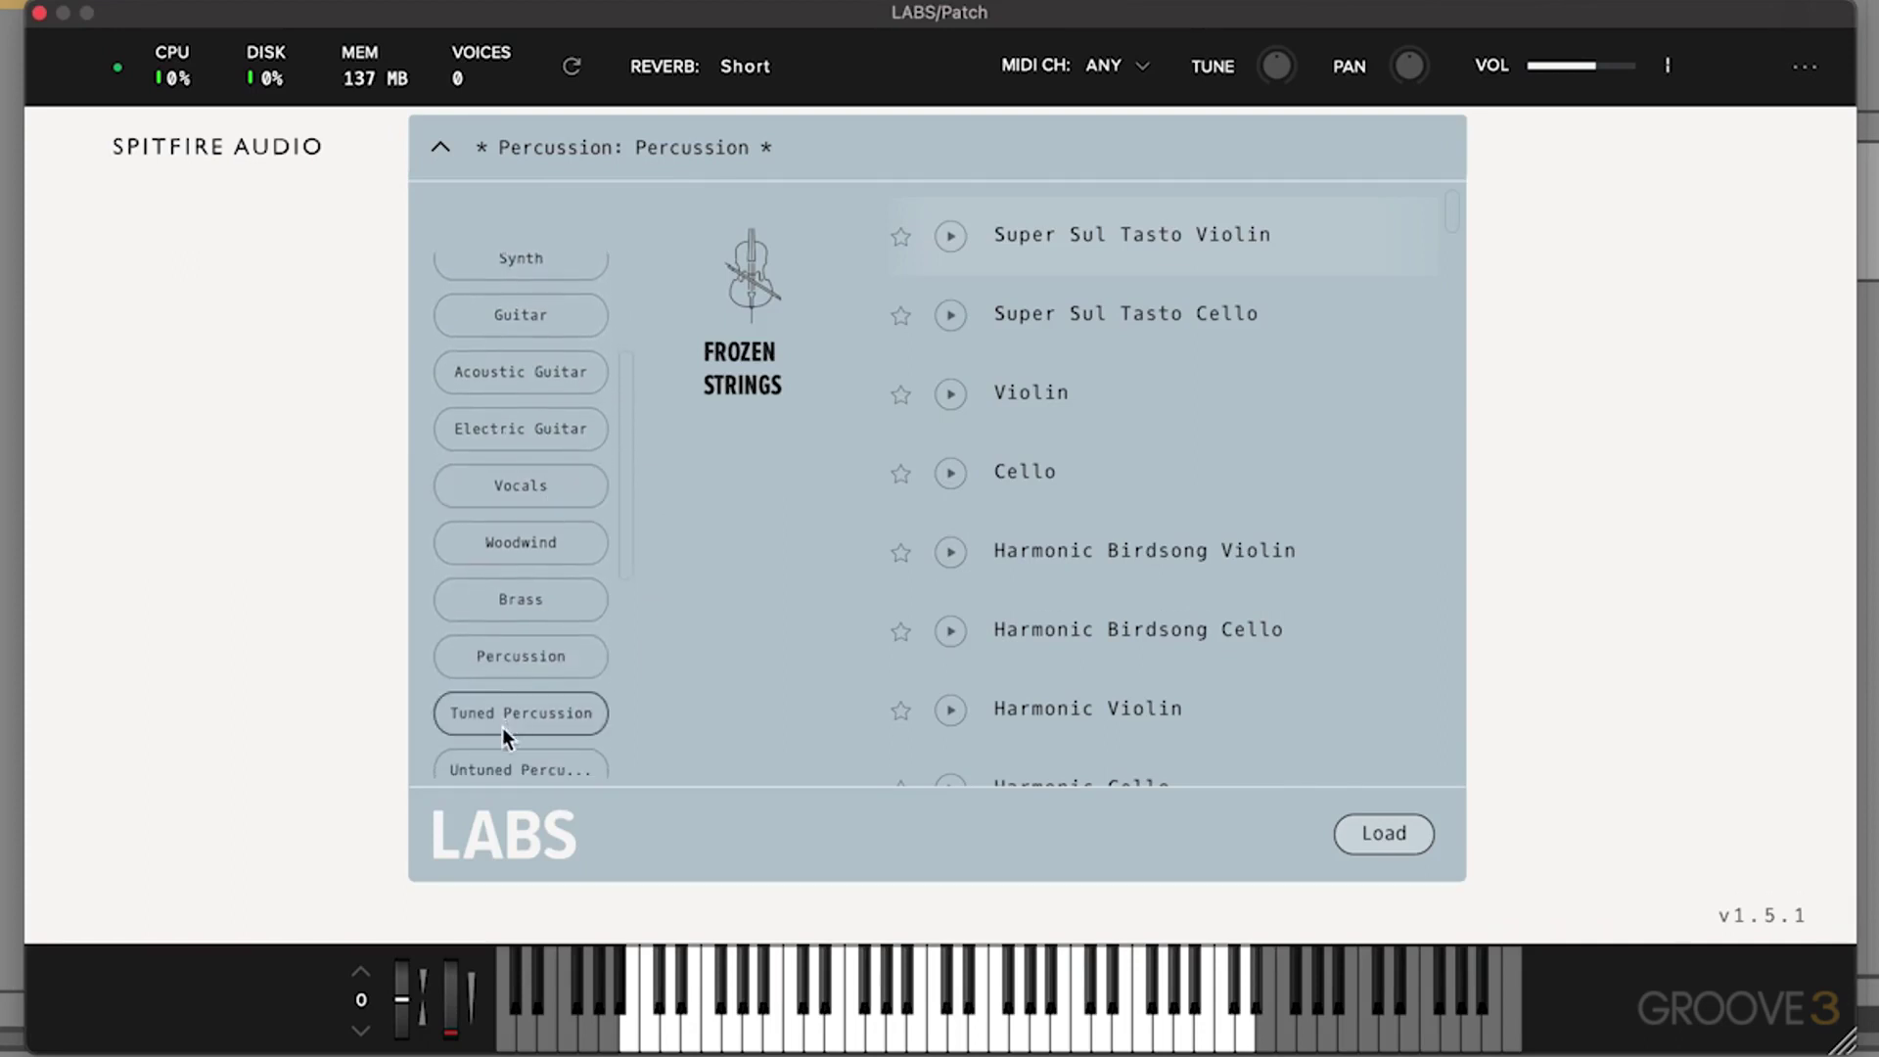
{"action": "left_click", "coordinate": [491, 648]}
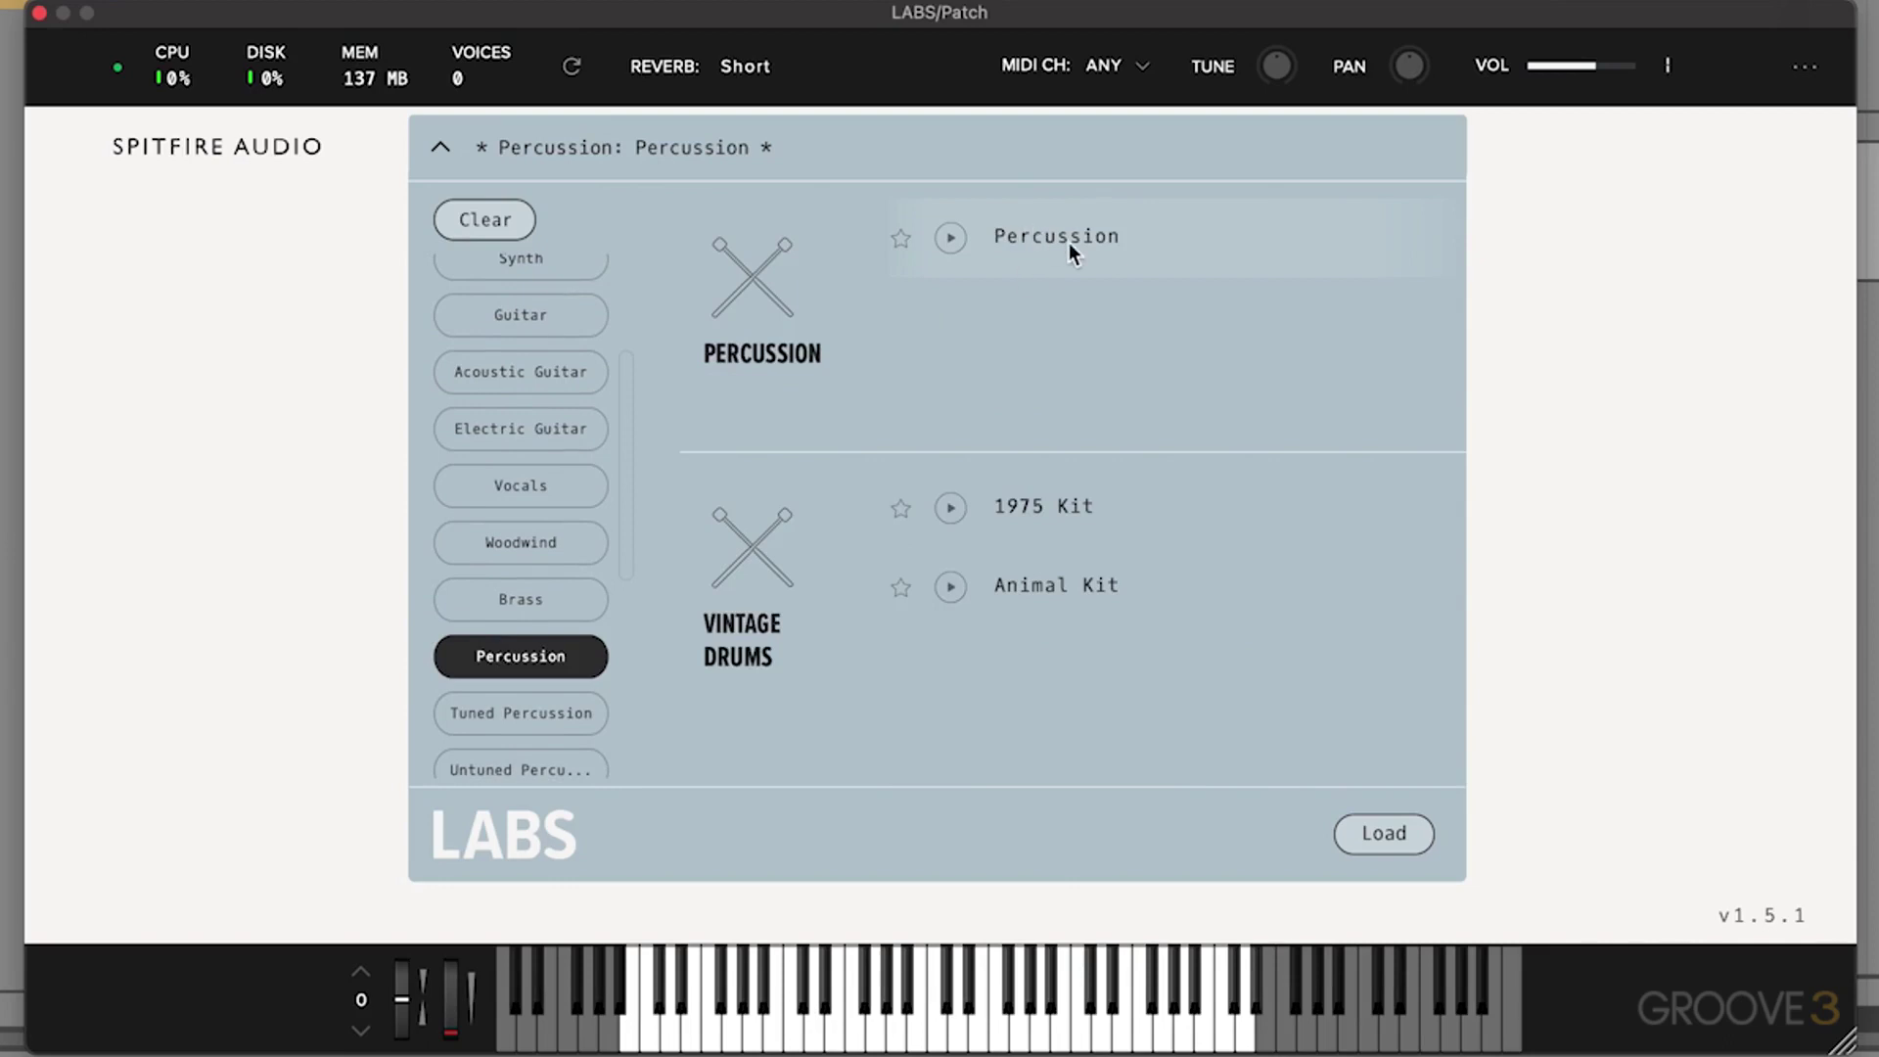
{"action": "double_click", "coordinate": [1124, 236]}
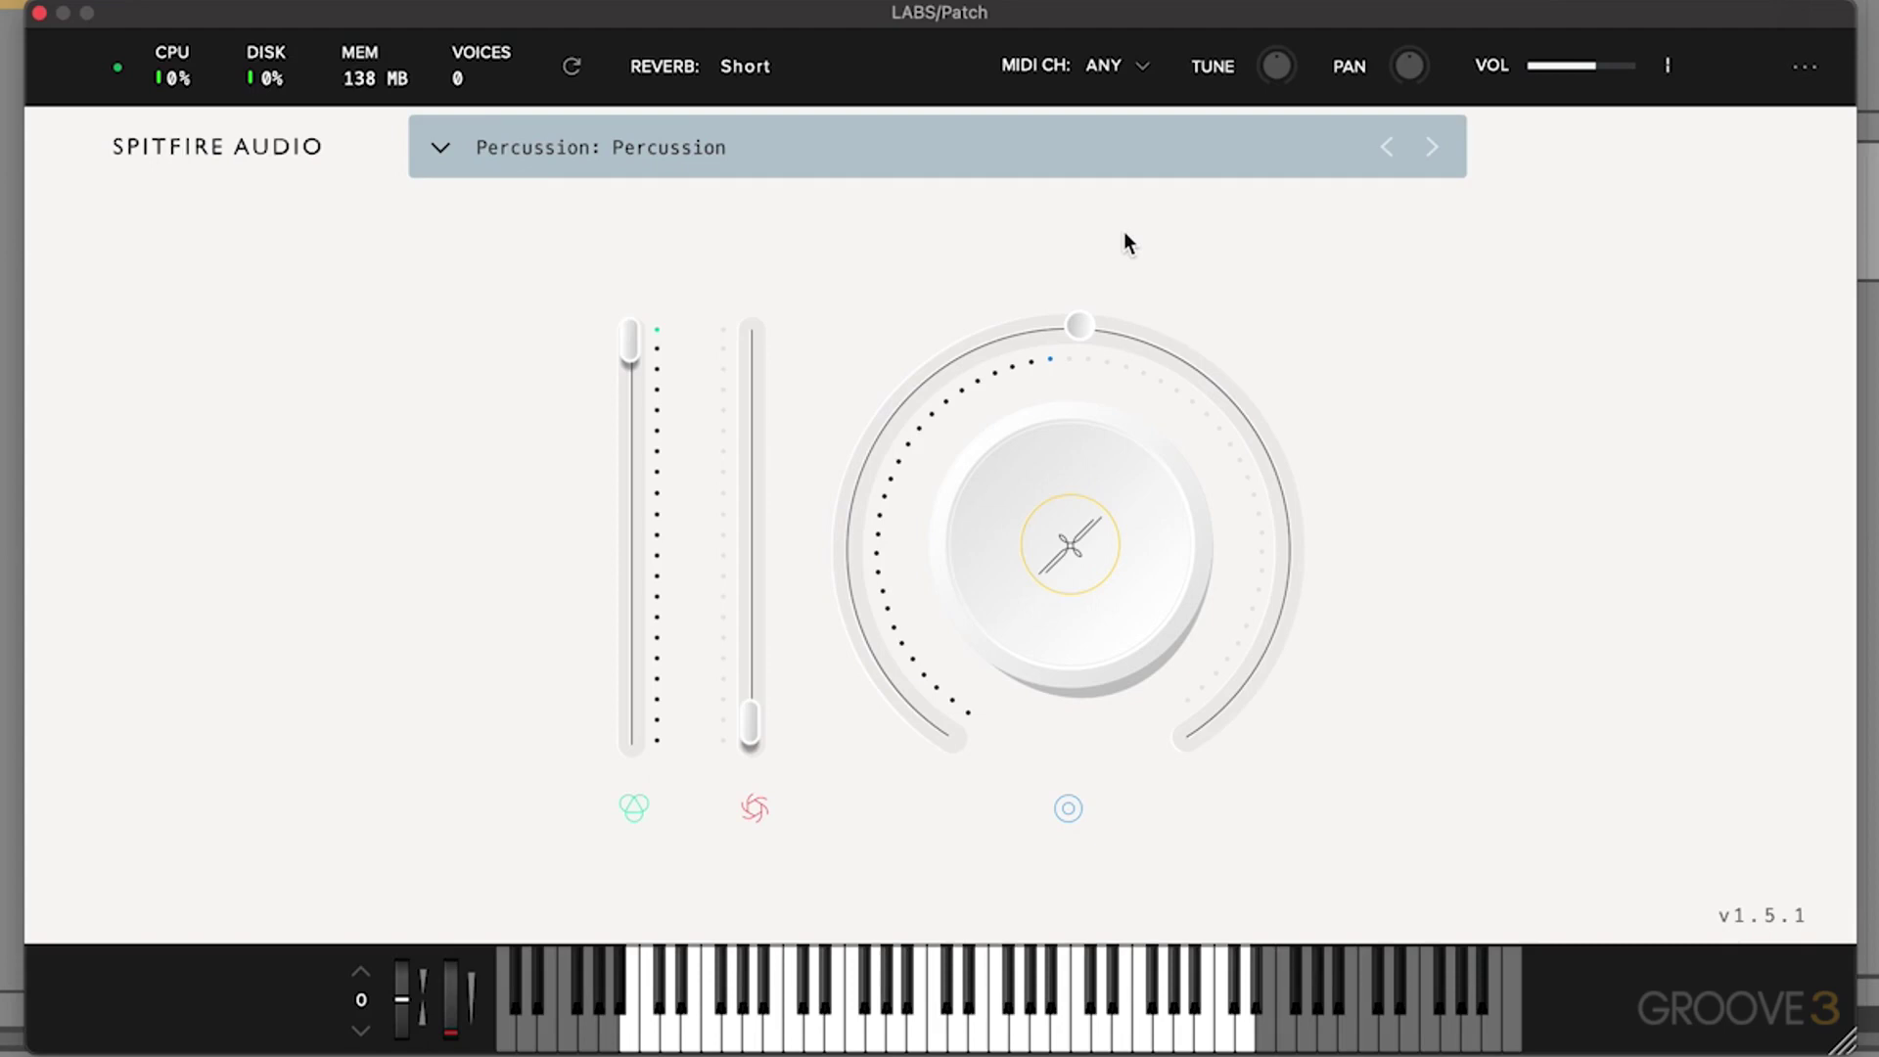
Reopen and browse the patch list, then close it with Percussion still loaded
{"action": "left_click", "coordinate": [439, 149]}
{"action": "scroll", "coordinate": [472, 560], "scroll_direction": "down", "scroll_amount": 5}
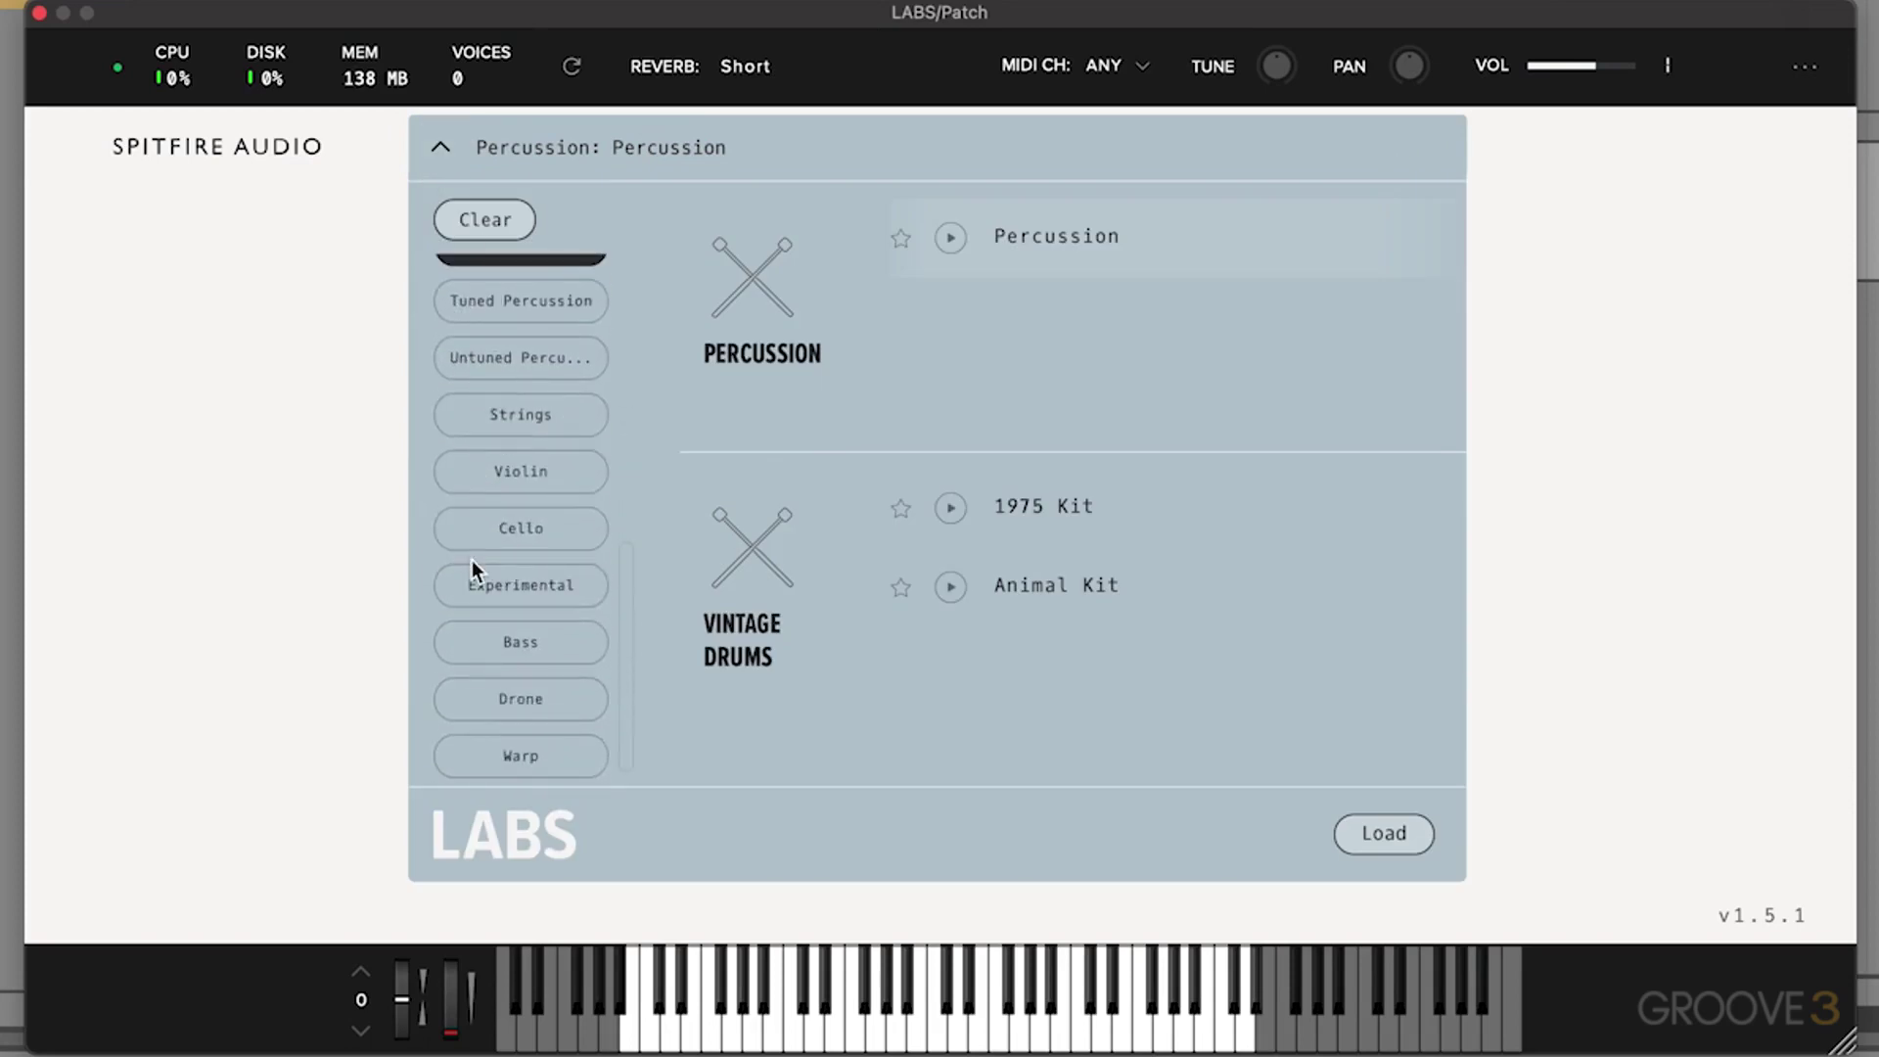
{"action": "scroll", "coordinate": [513, 427], "scroll_direction": "up", "scroll_amount": 5}
{"action": "left_click", "coordinate": [296, 546]}
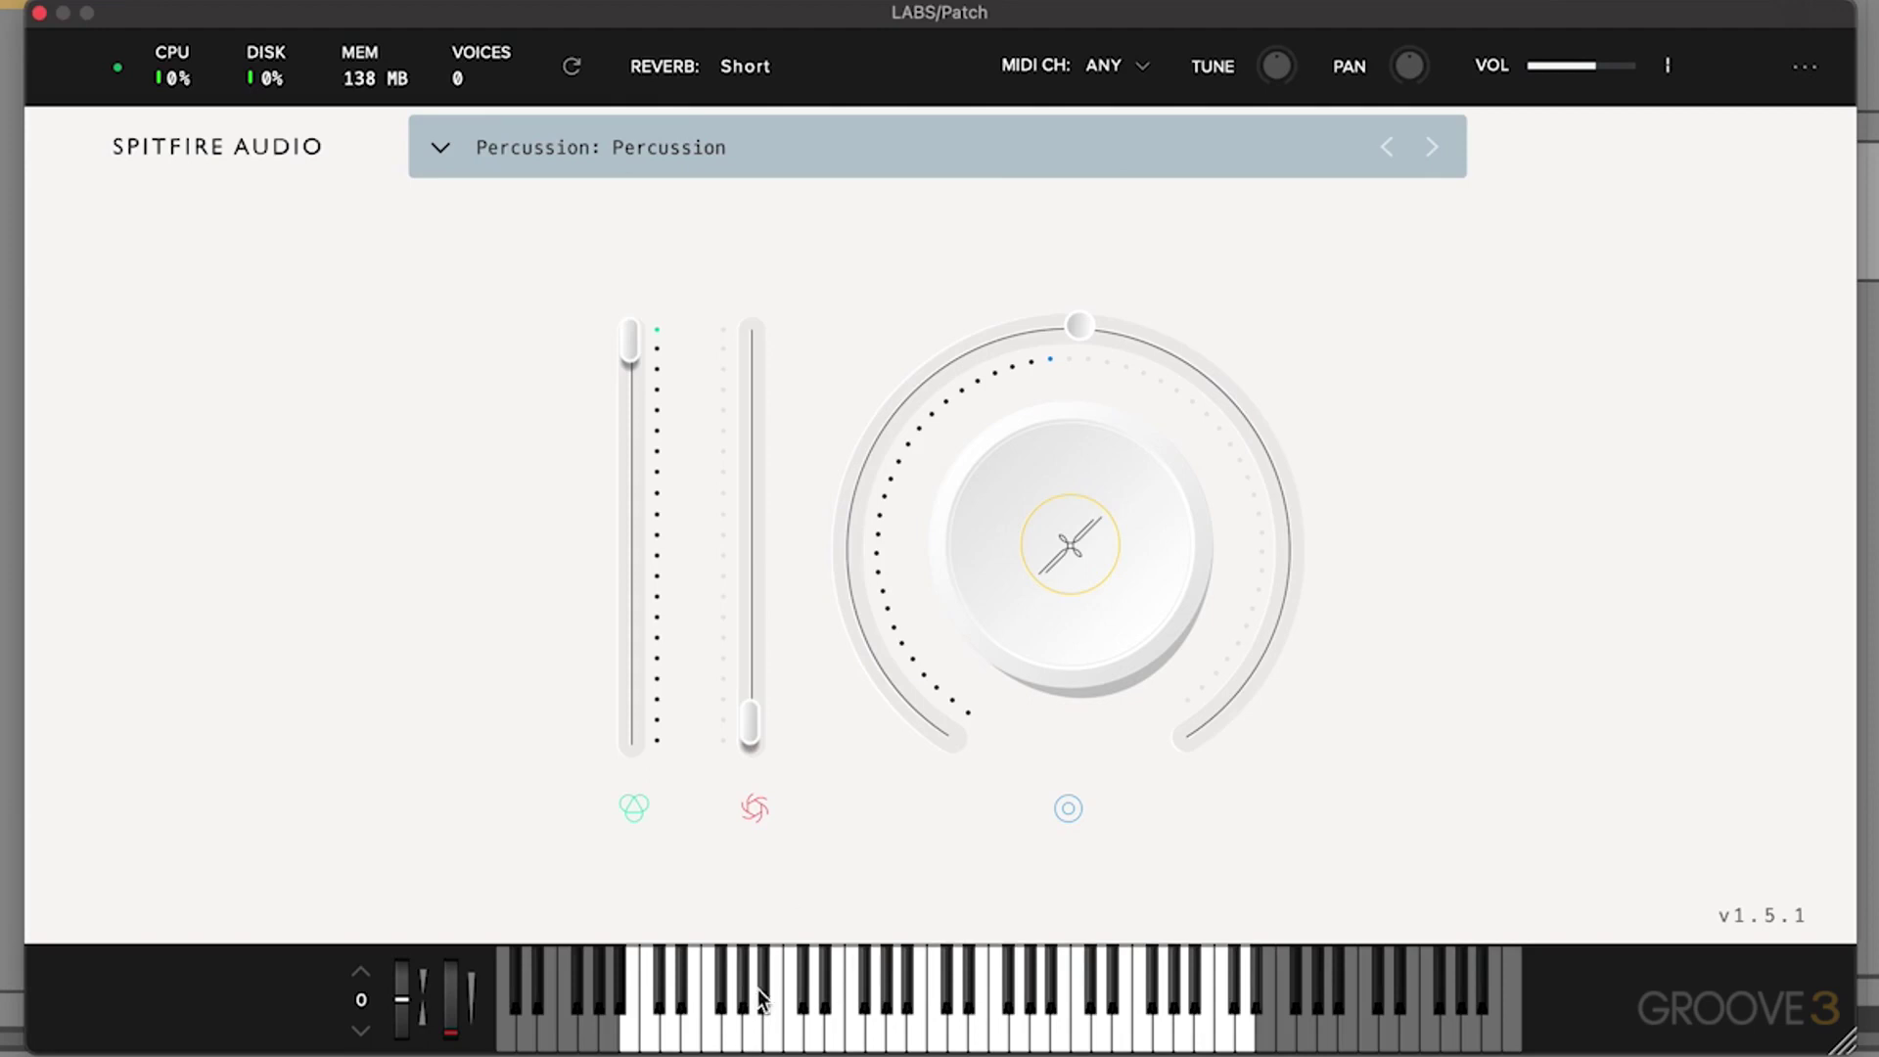
Play several on-screen keys to hear the Percussion patch, then close the LABS window
{"action": "left_click", "coordinate": [669, 1023]}
{"action": "left_click", "coordinate": [731, 1023]}
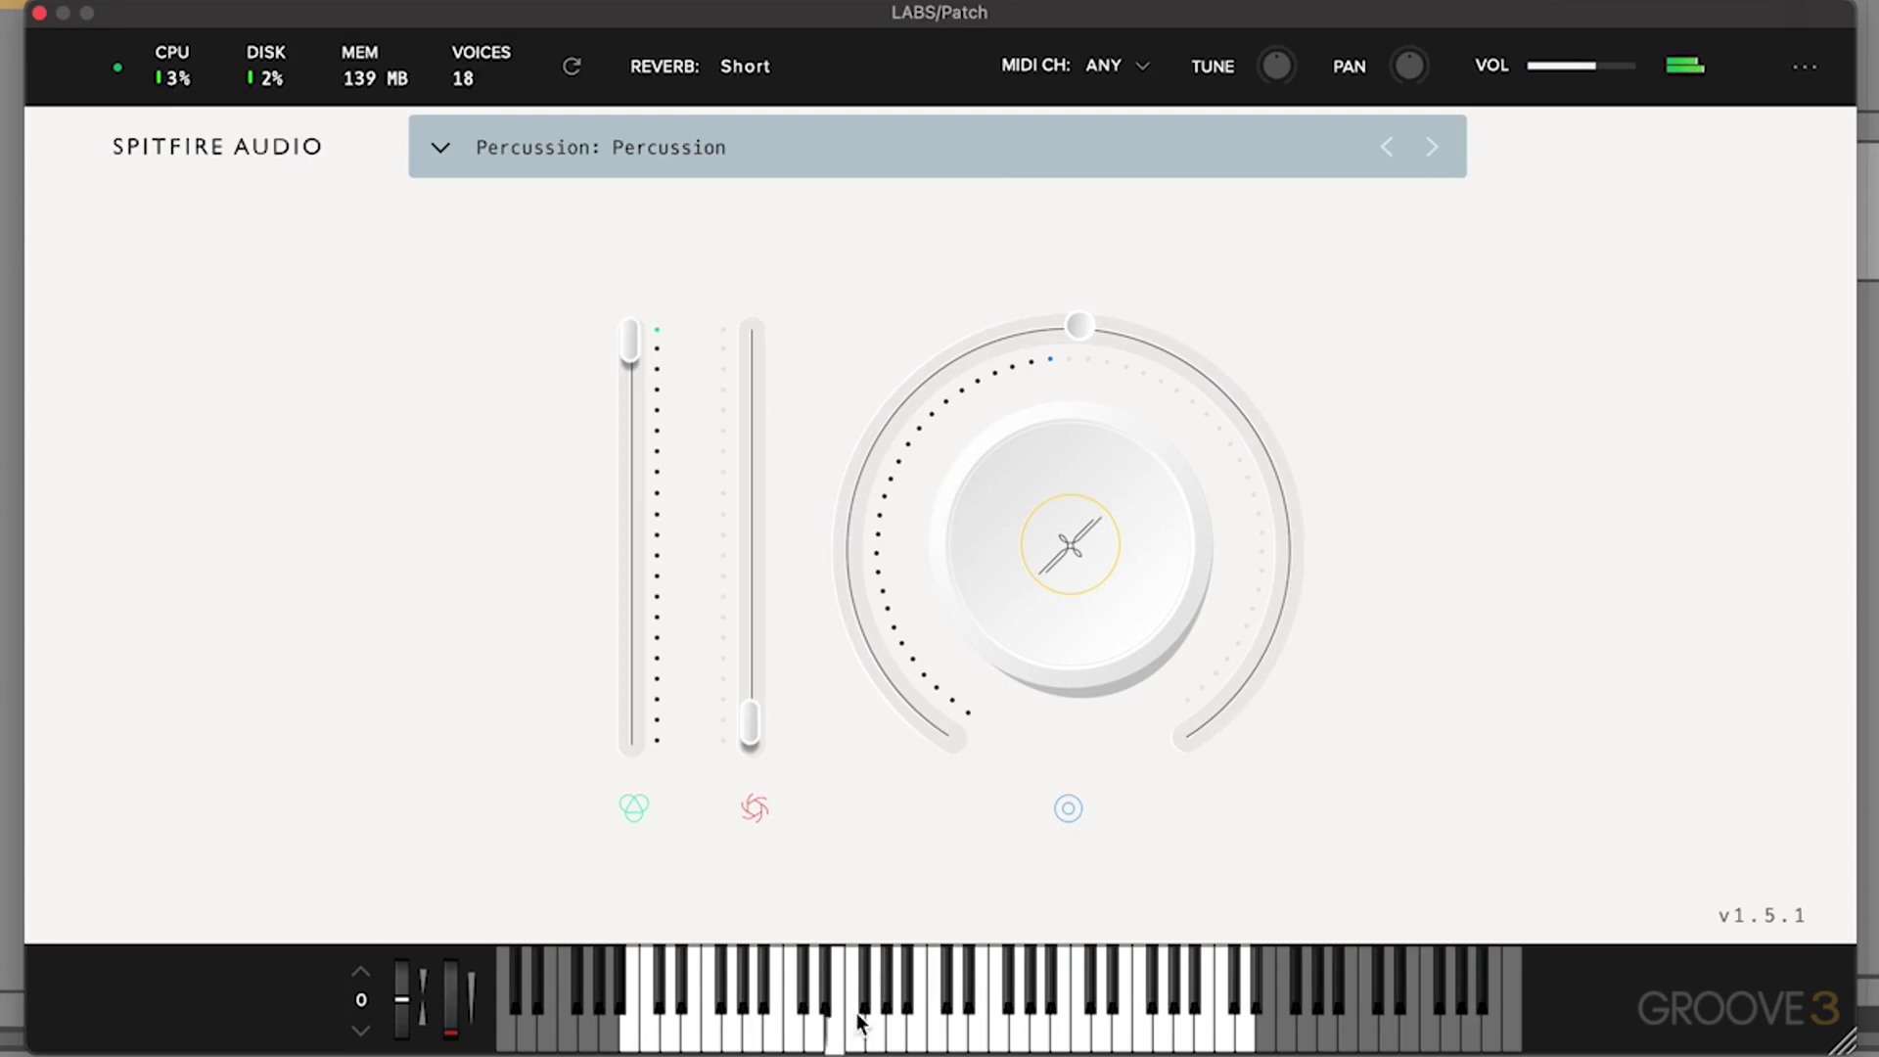
{"action": "left_click", "coordinate": [906, 984]}
{"action": "left_click", "coordinate": [1010, 993]}
{"action": "left_click", "coordinate": [1101, 1023]}
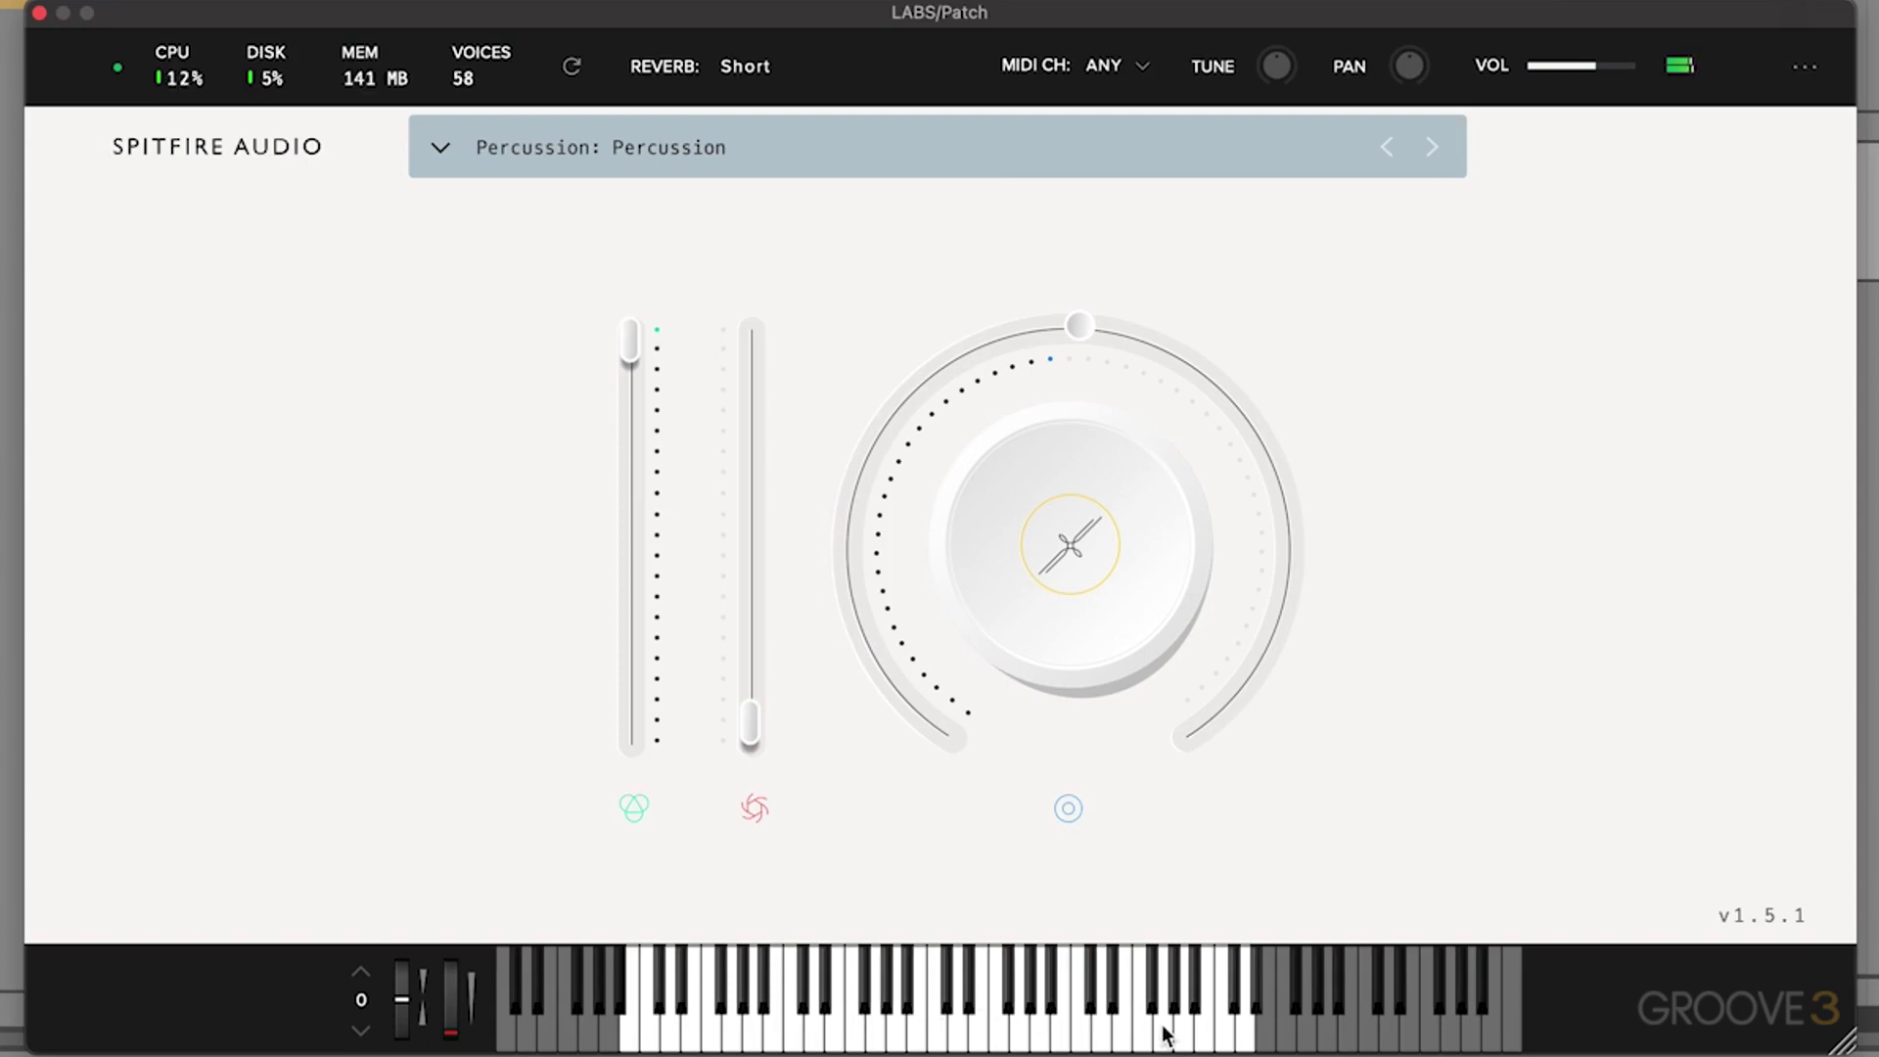
{"action": "left_click", "coordinate": [721, 1003]}
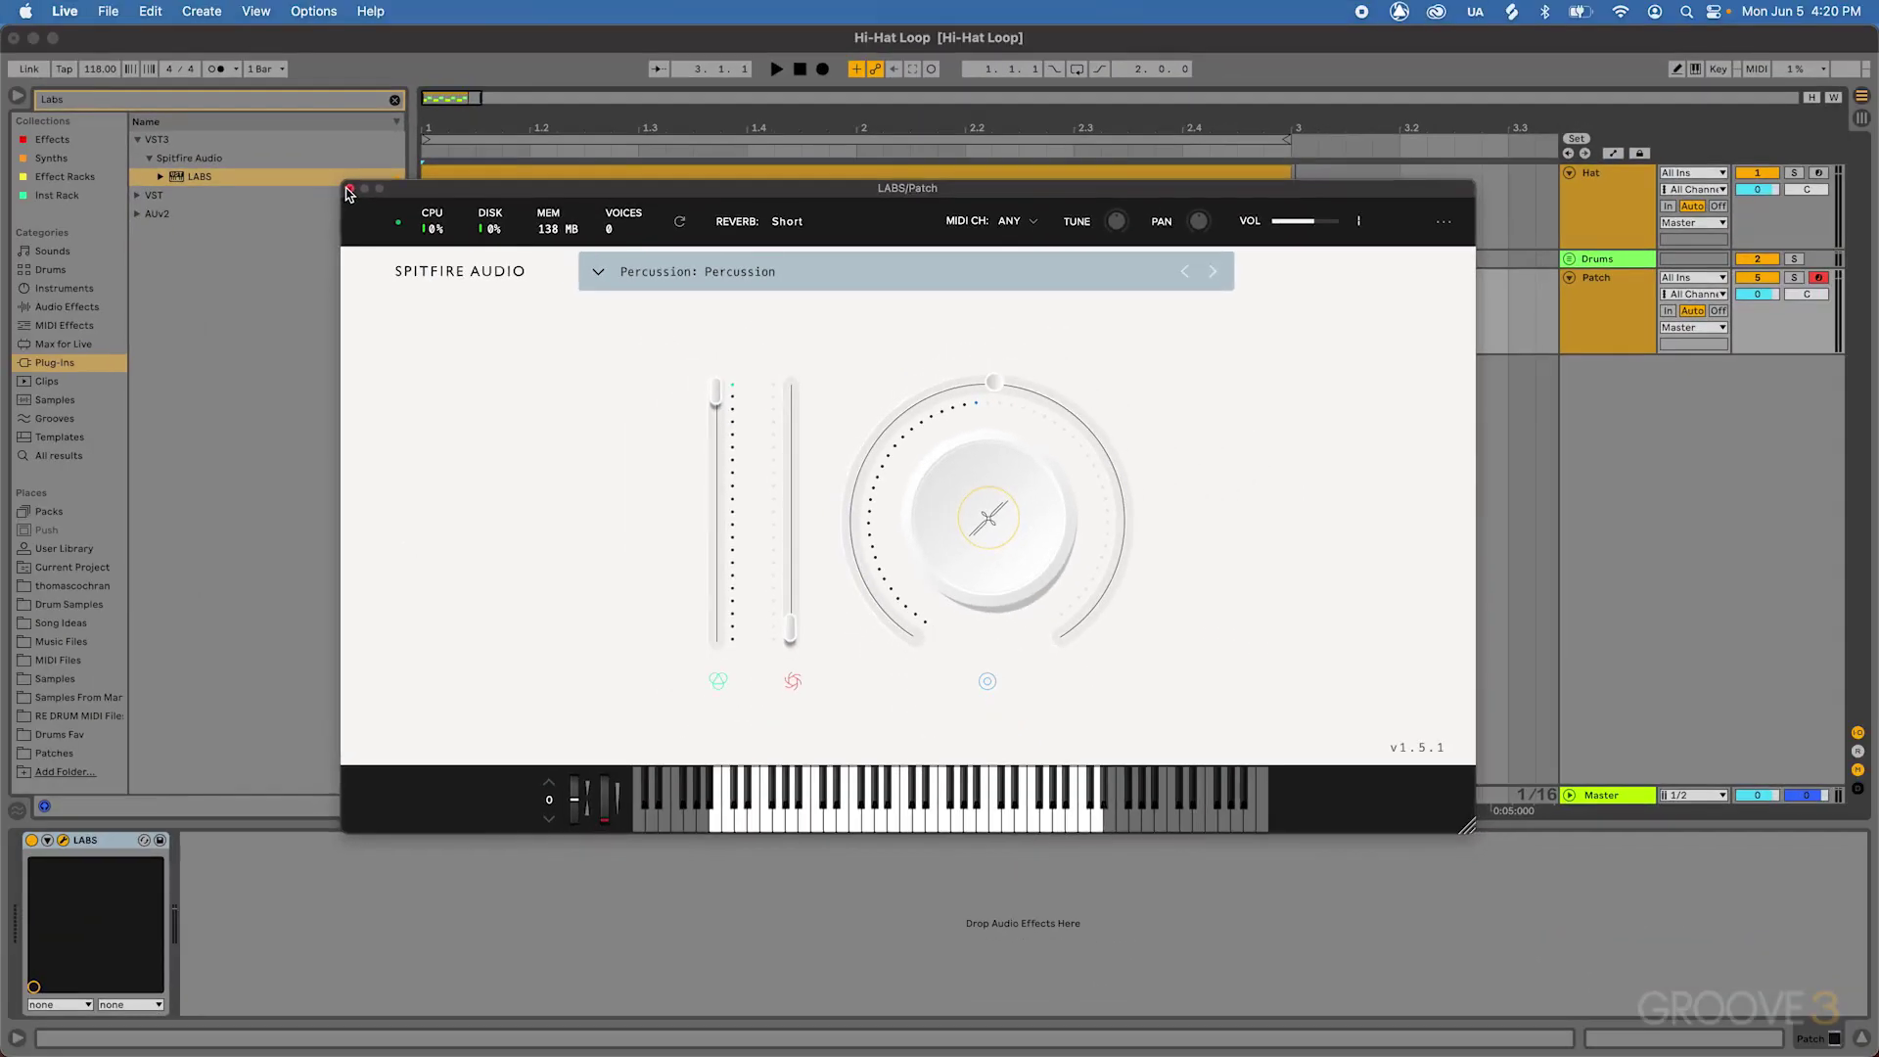
{"action": "left_click", "coordinate": [39, 12]}
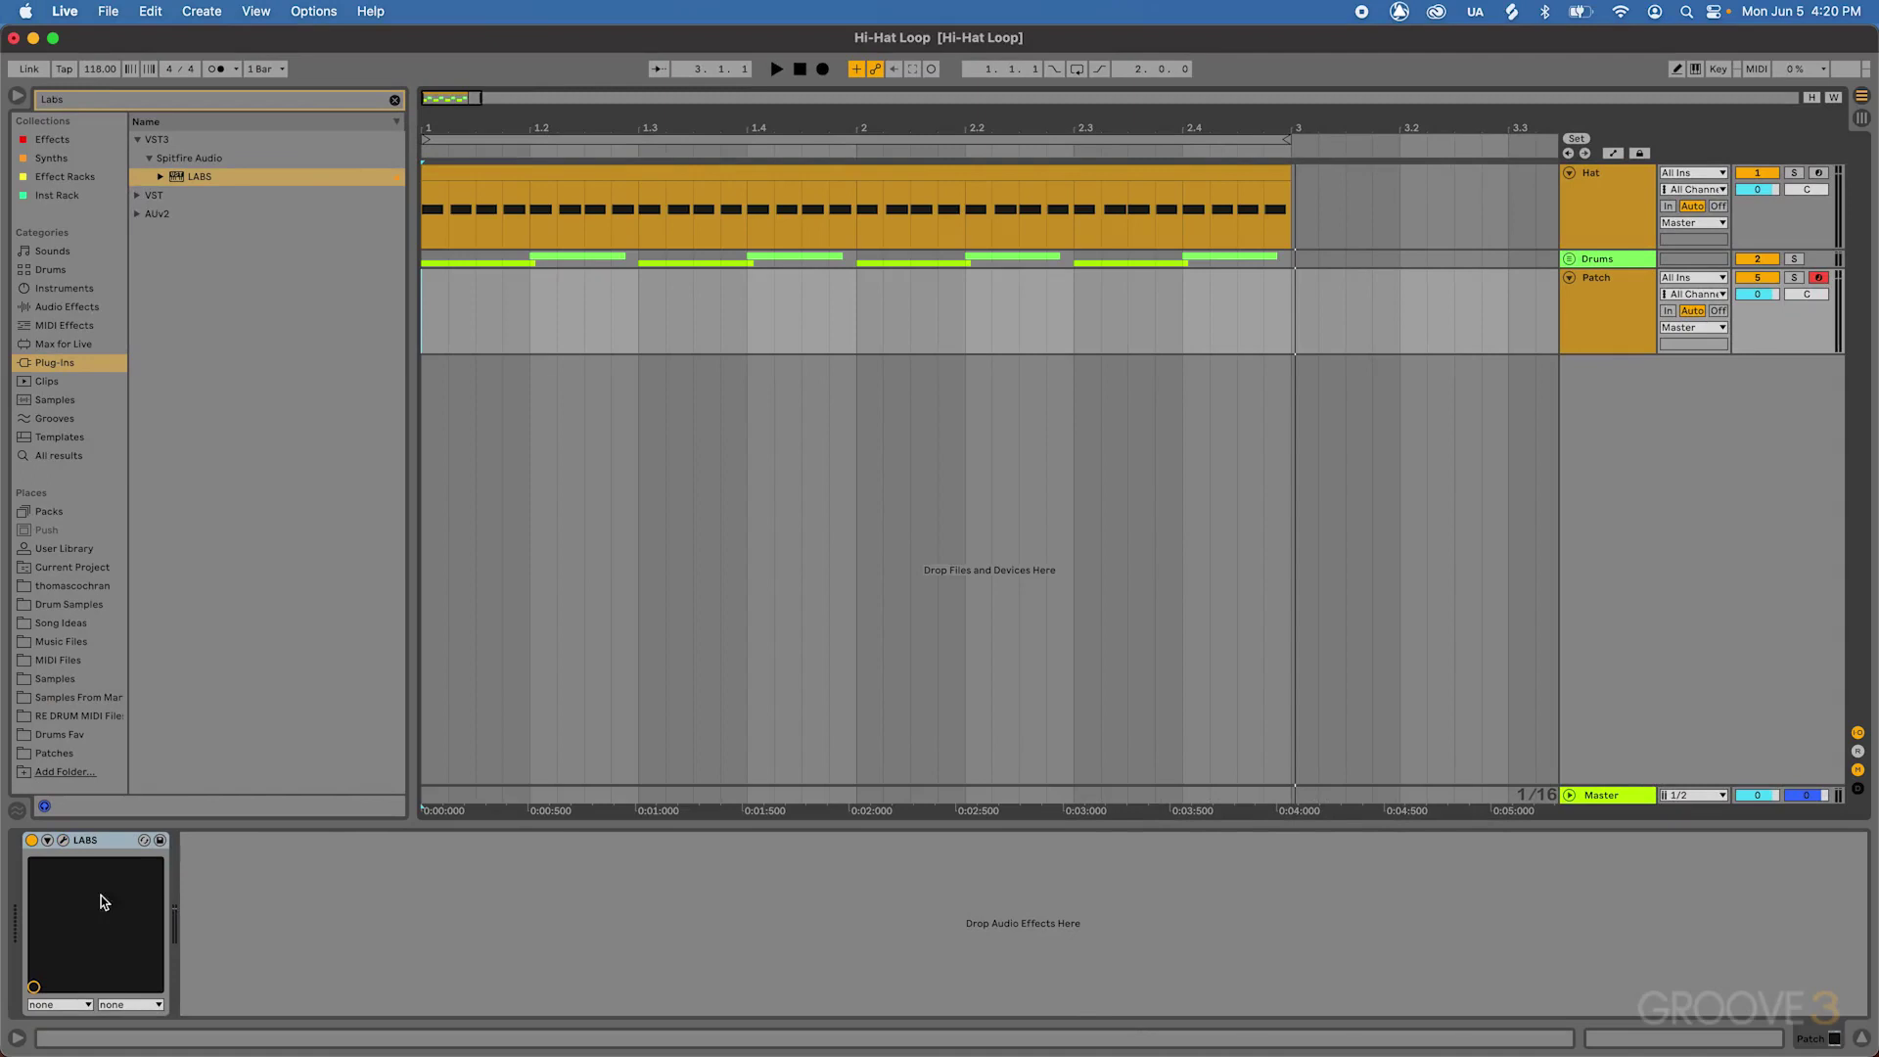
Create a MIDI clip over bars 1–3 on Patch and add a velocity-100 note at its start
{"action": "left_click", "coordinate": [854, 321]}
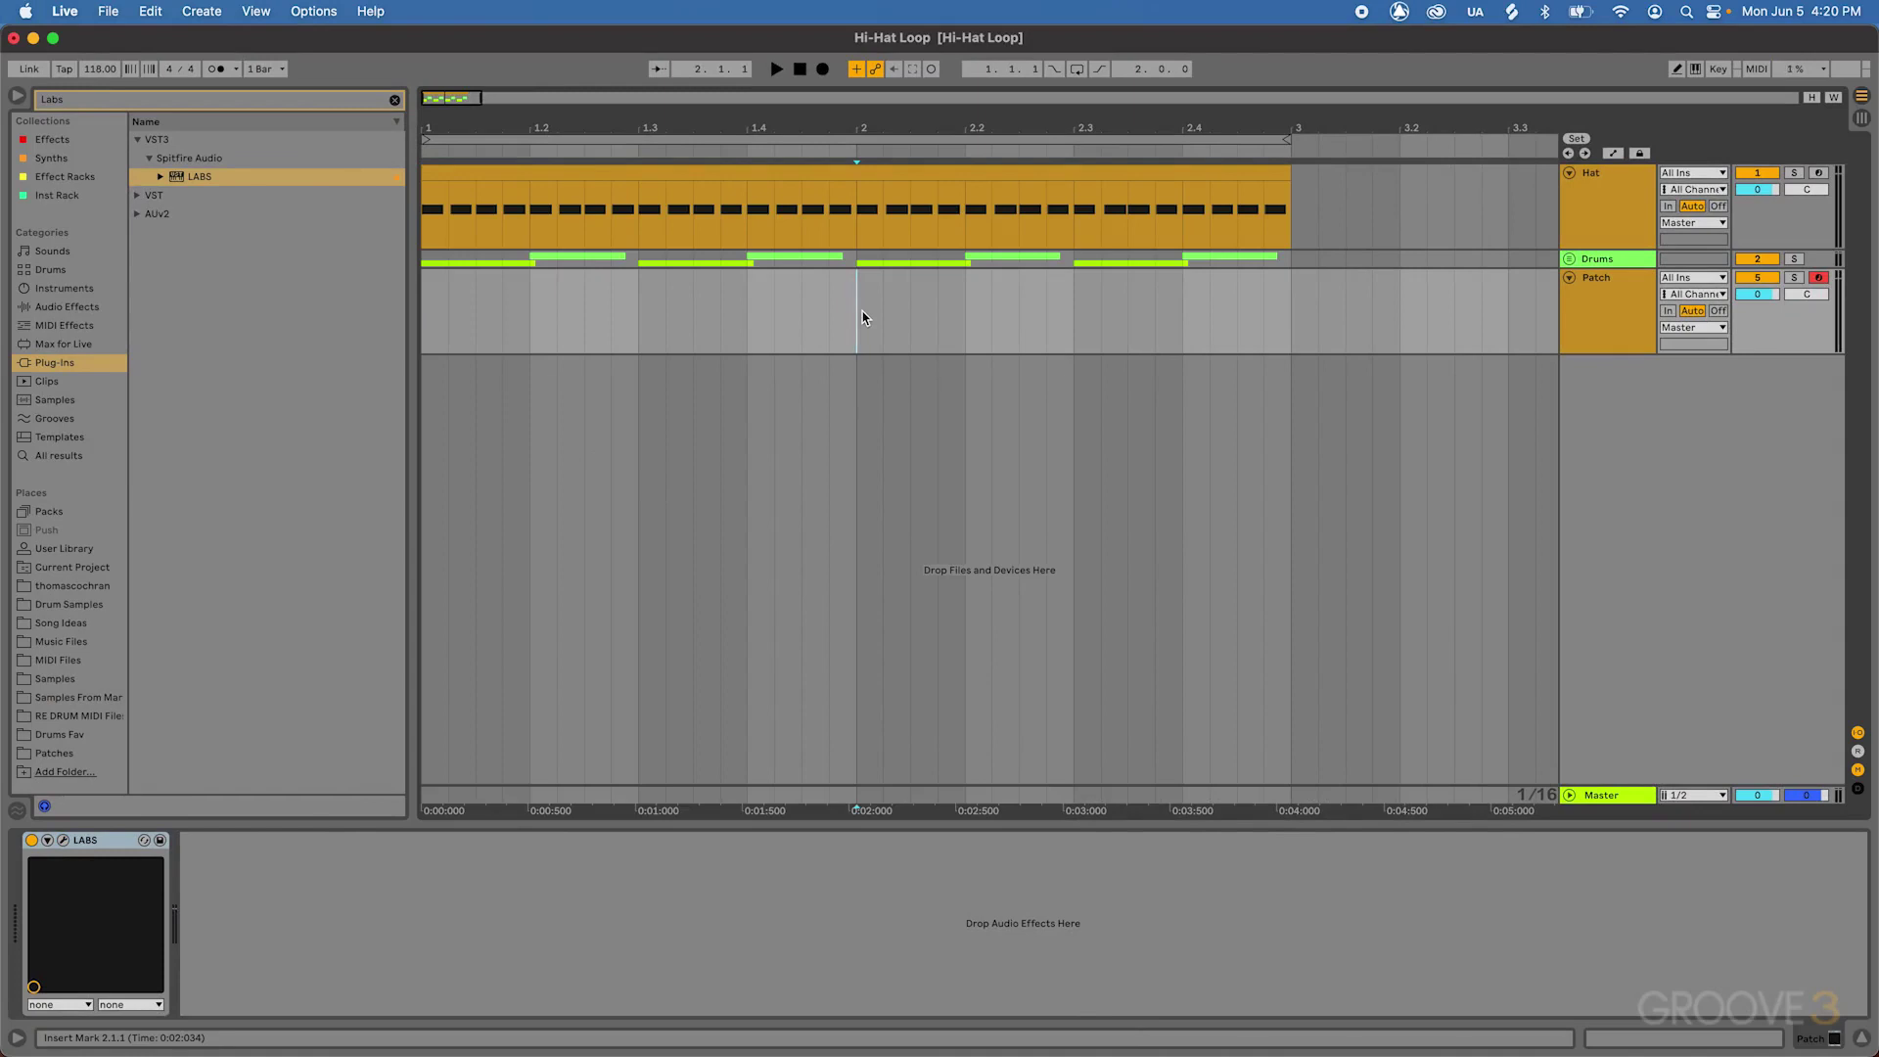
{"action": "left_click_drag", "start_coordinate": [1290, 314], "coordinate": [430, 329]}
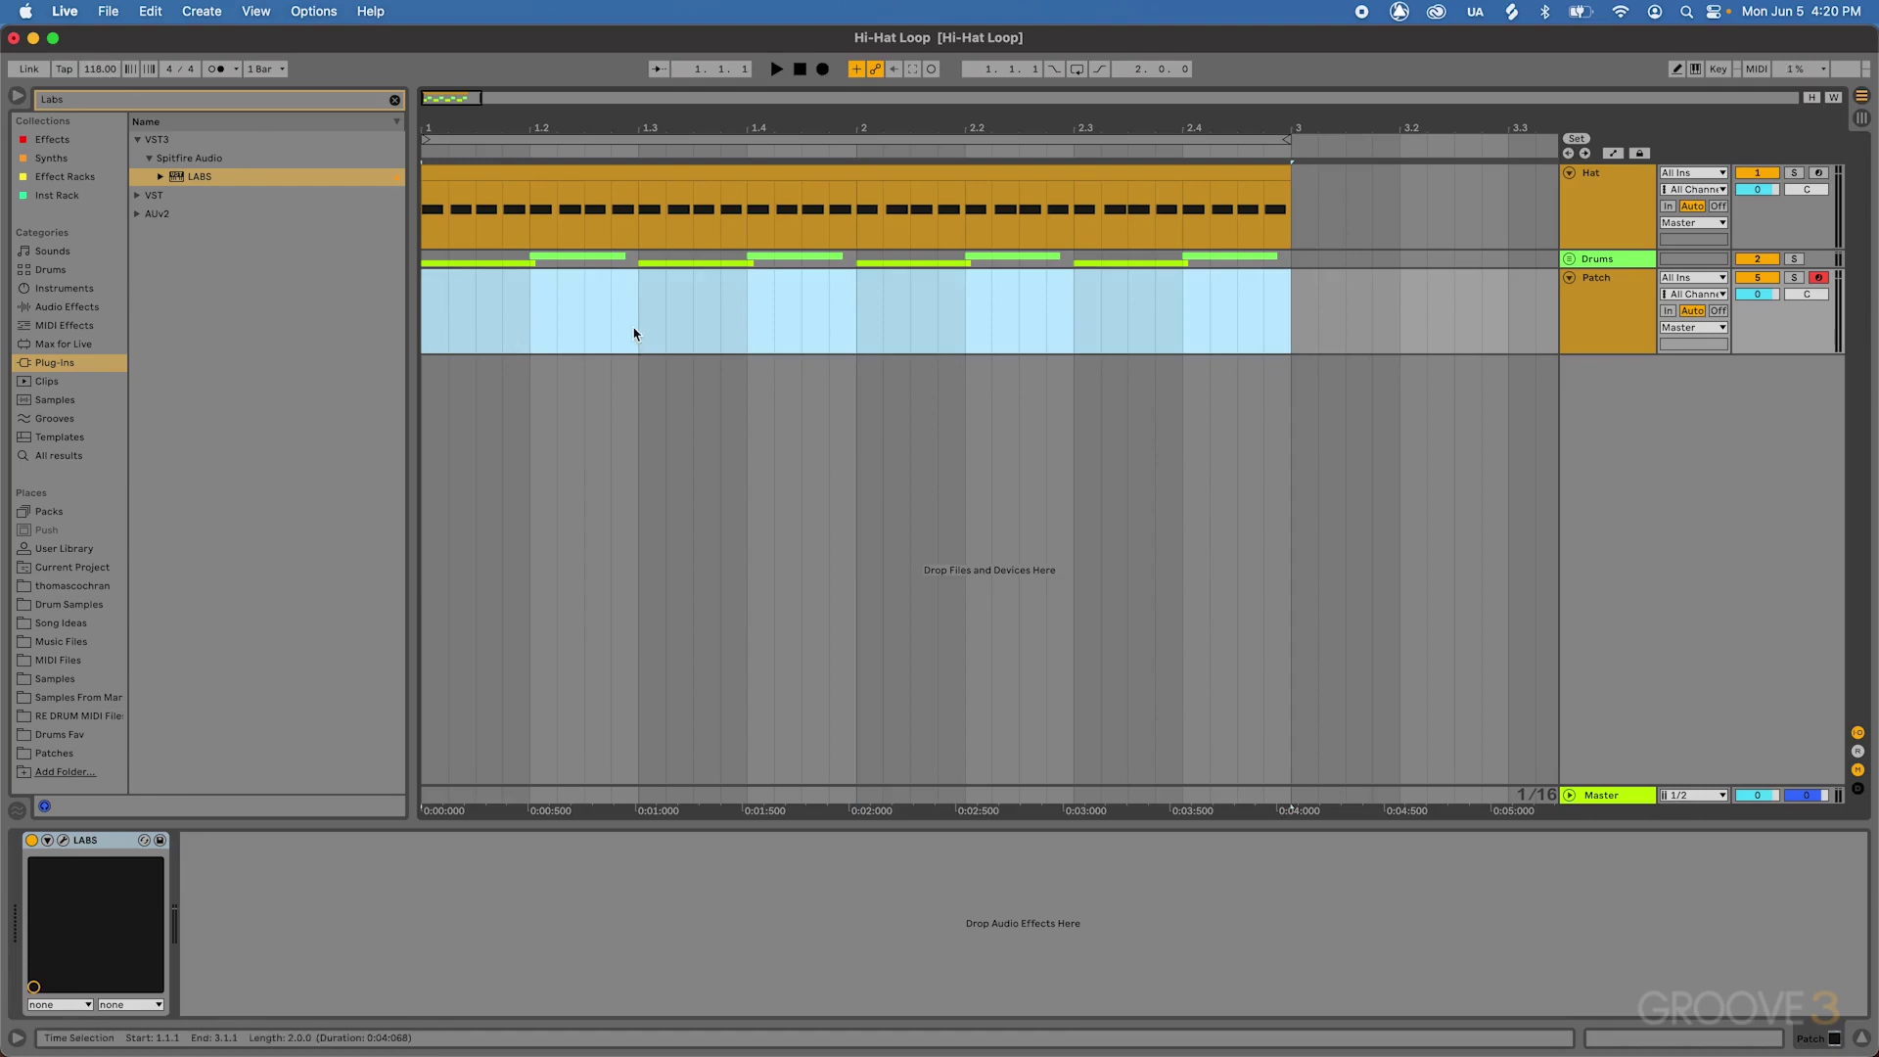
{"action": "key", "text": "super+shift+m"}
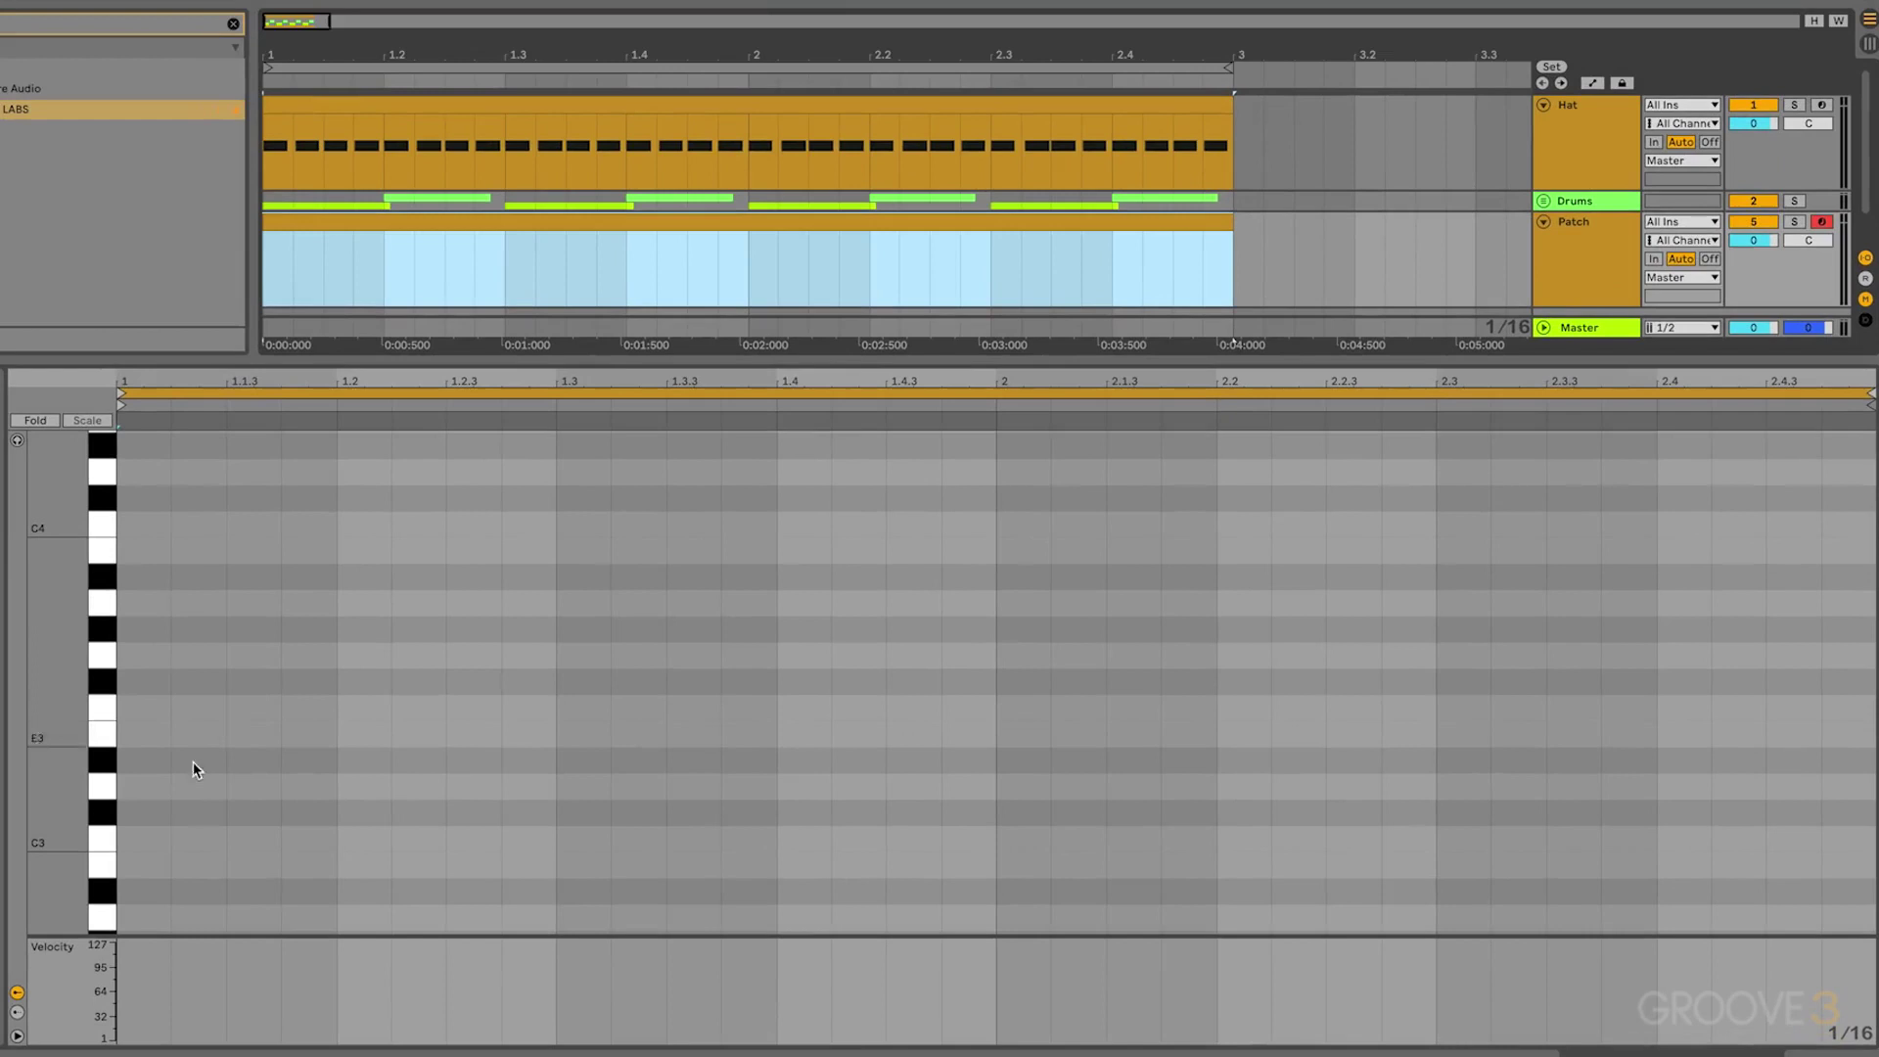
{"action": "double_click", "coordinate": [140, 683]}
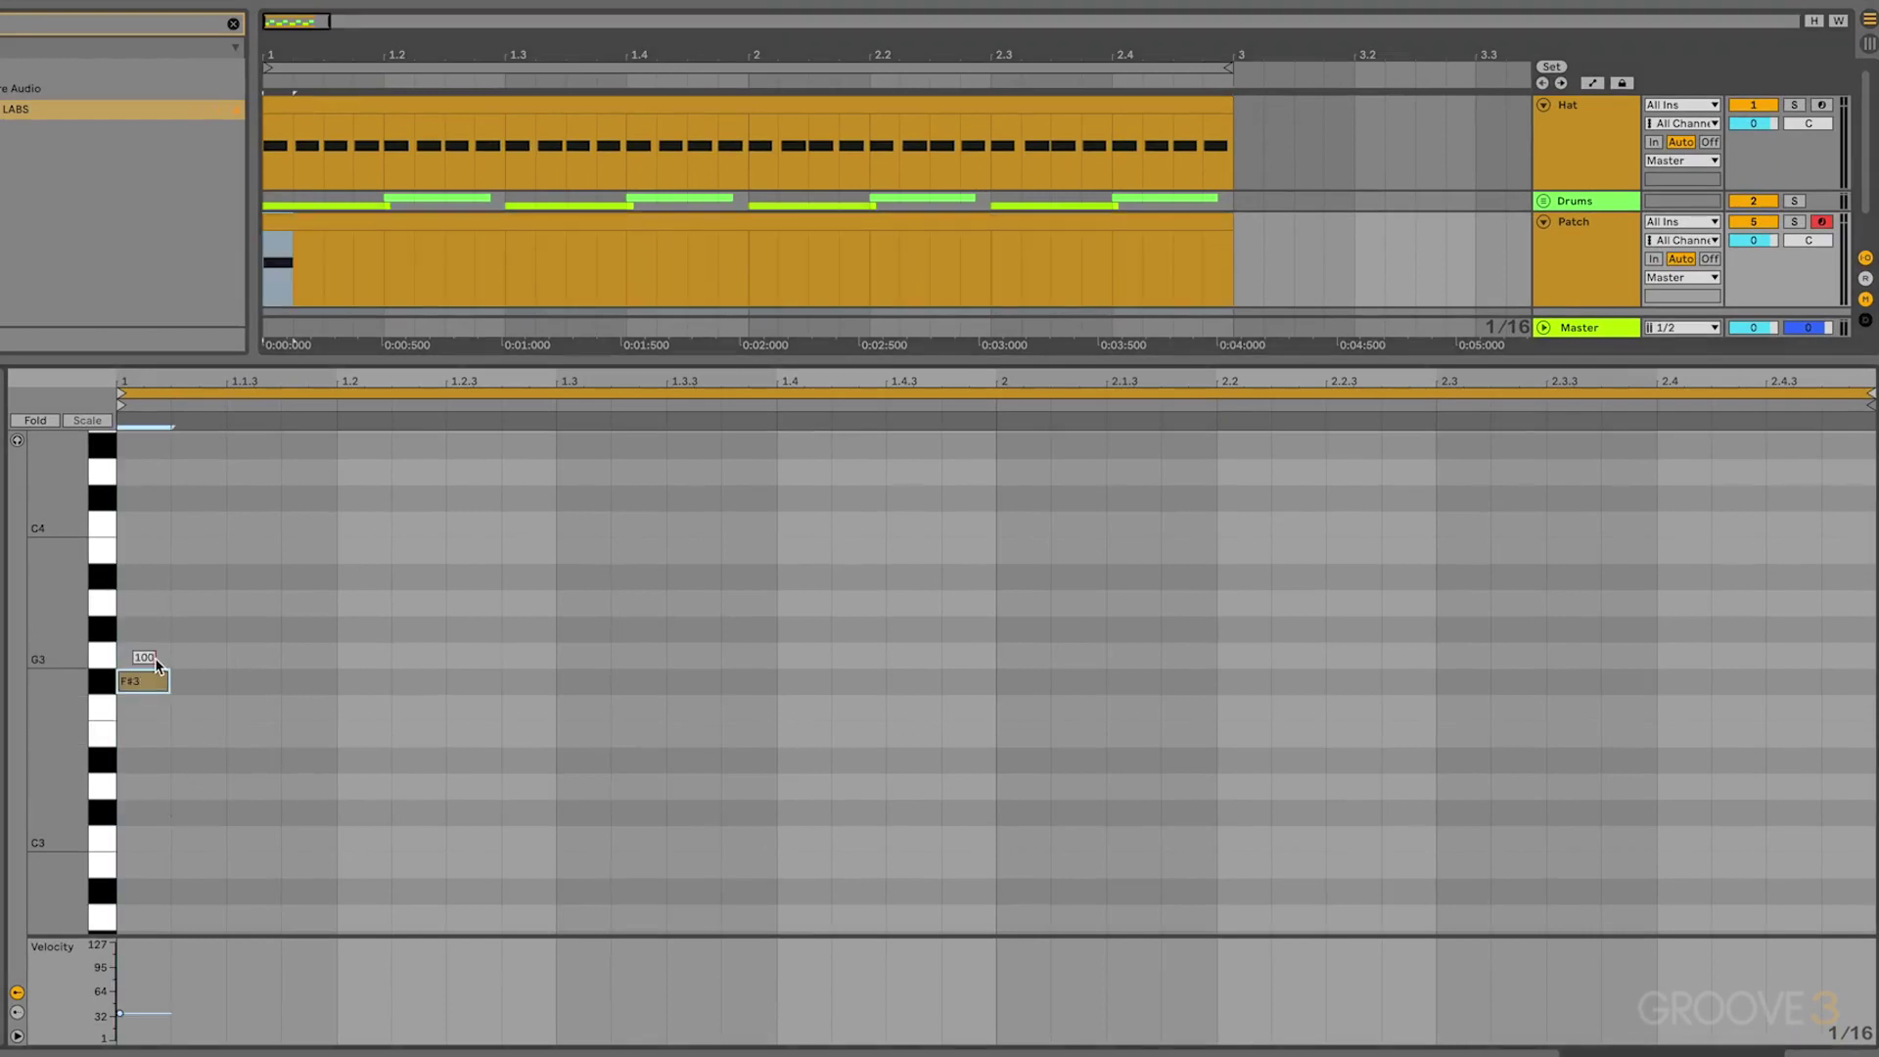
{"action": "left_click_drag", "start_coordinate": [157, 666], "coordinate": [157, 665]}
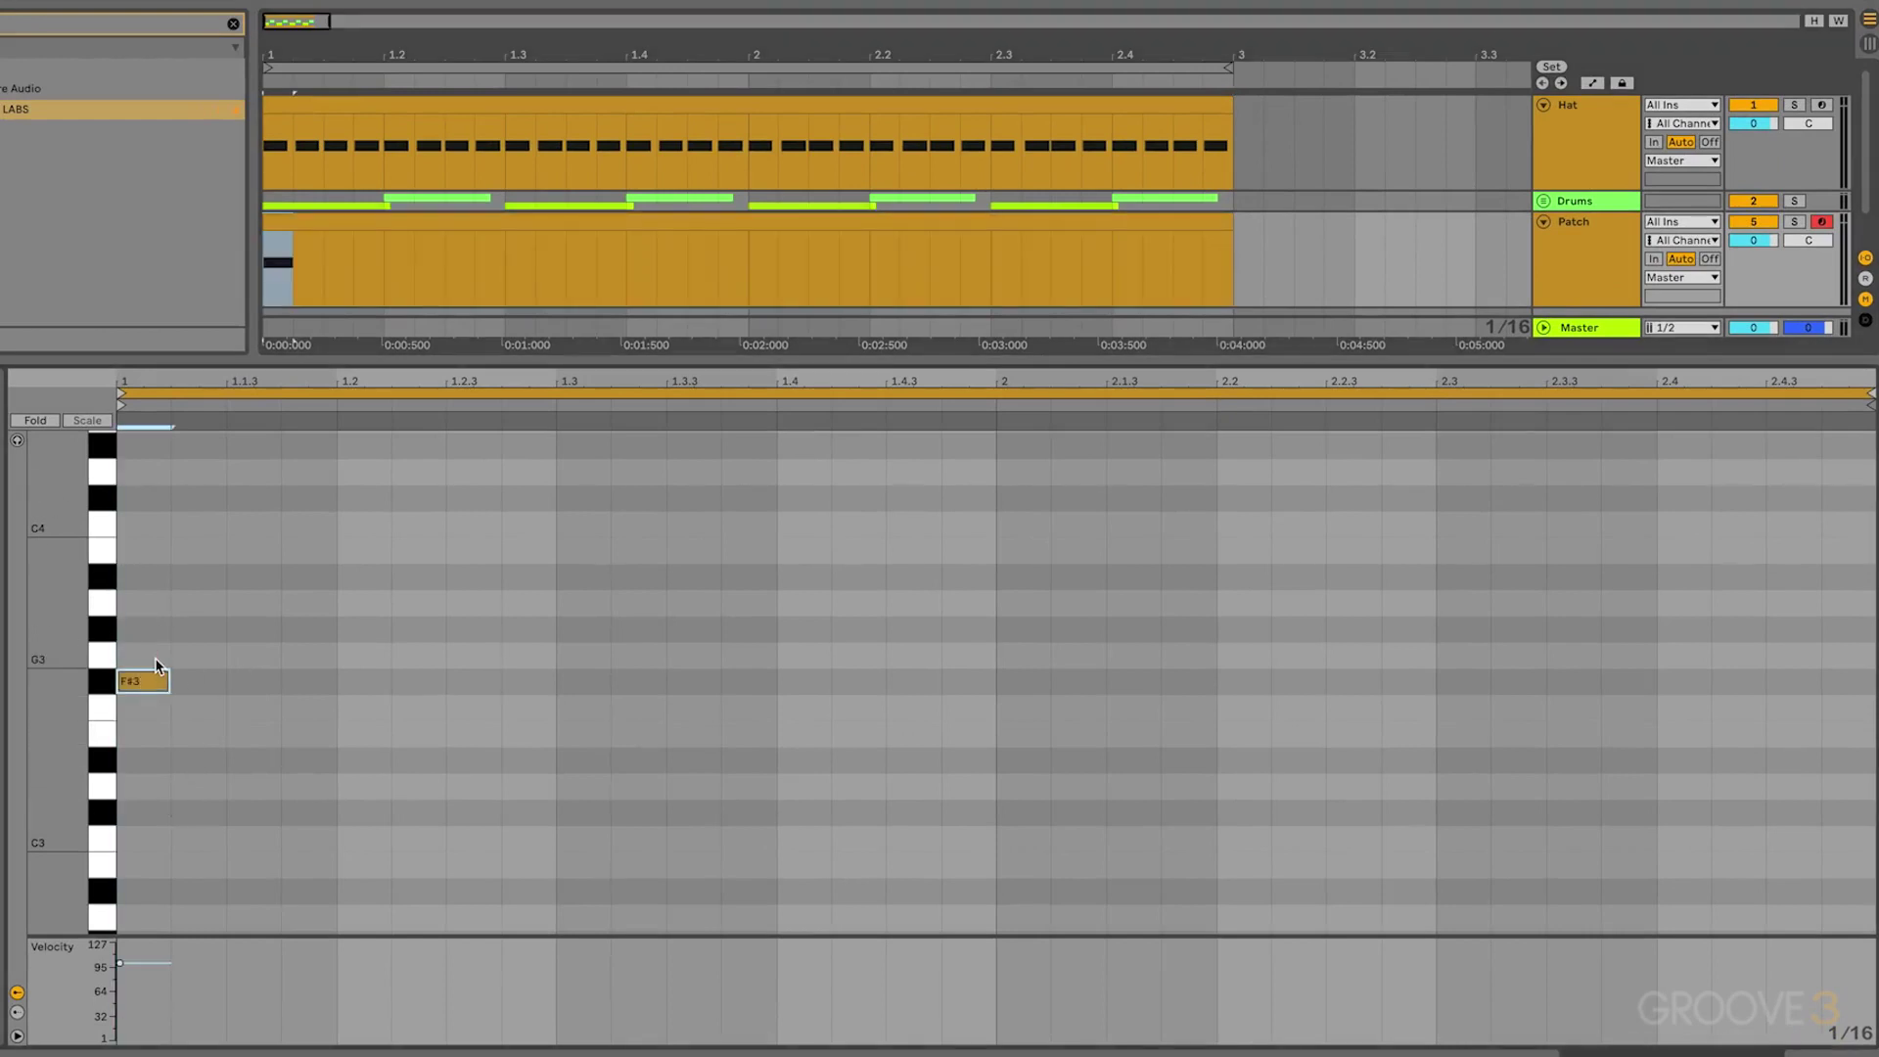
Turn on note preview and transpose the note down by semitones to F#2
{"action": "left_click", "coordinate": [17, 444]}
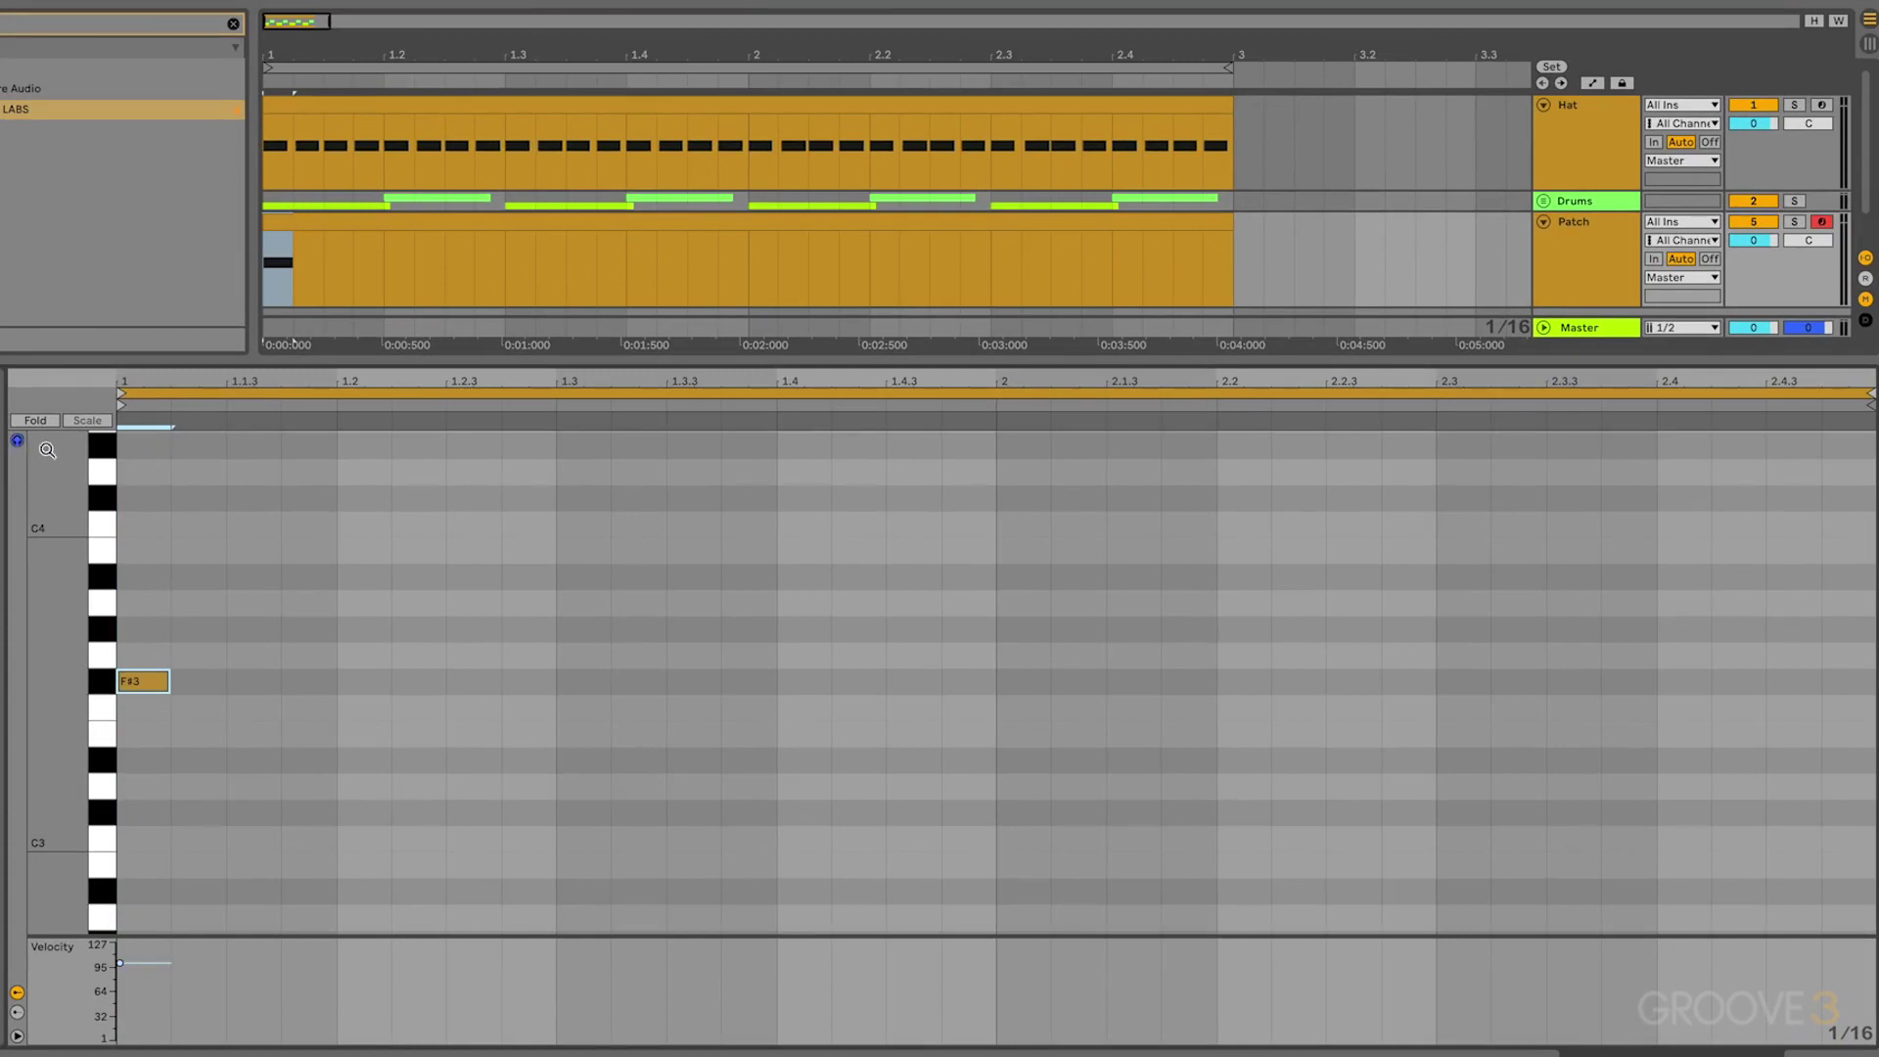
{"action": "left_click", "coordinate": [101, 683]}
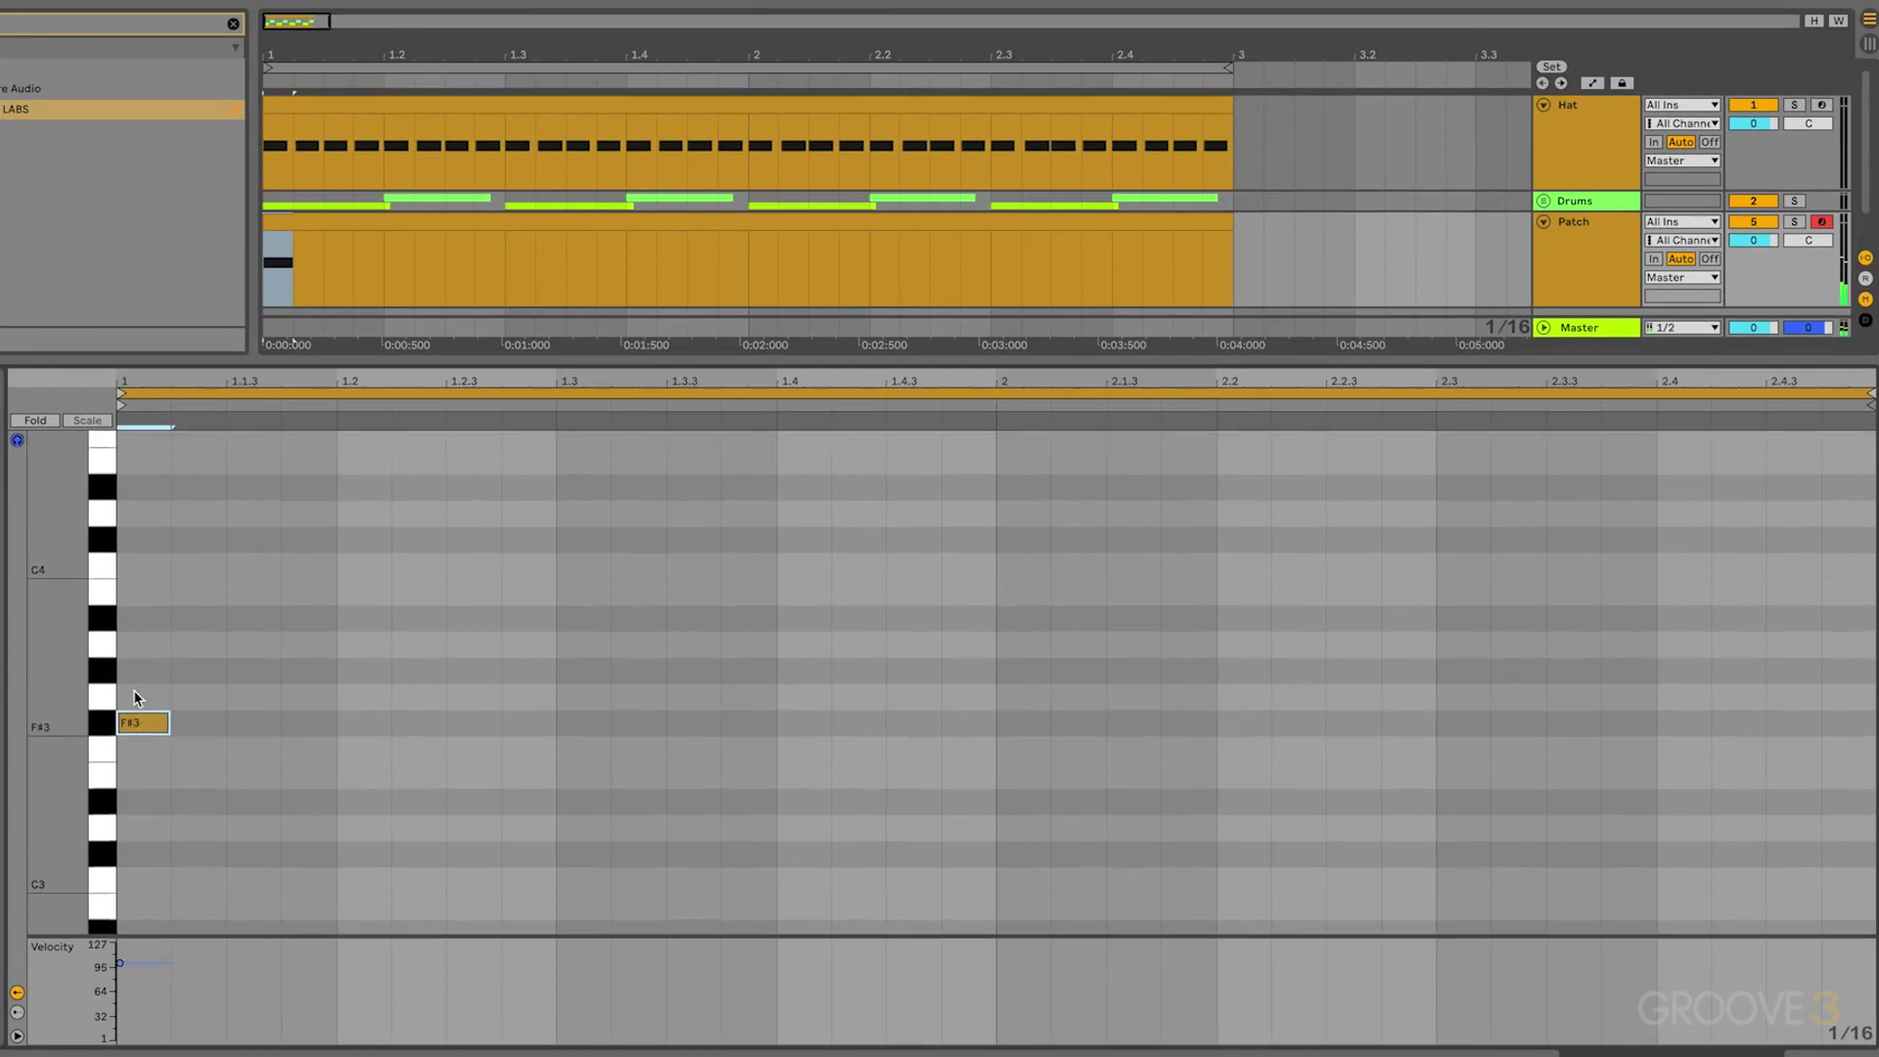
{"action": "scroll", "coordinate": [135, 691], "scroll_direction": "up", "scroll_amount": 1}
{"action": "scroll", "coordinate": [135, 698], "scroll_direction": "down", "scroll_amount": 2}
{"action": "key", "text": "Down"}
{"action": "key", "text": "Down"}
{"action": "key", "text": "Down"}
{"action": "key", "text": "Down"}
{"action": "key", "text": "Down"}
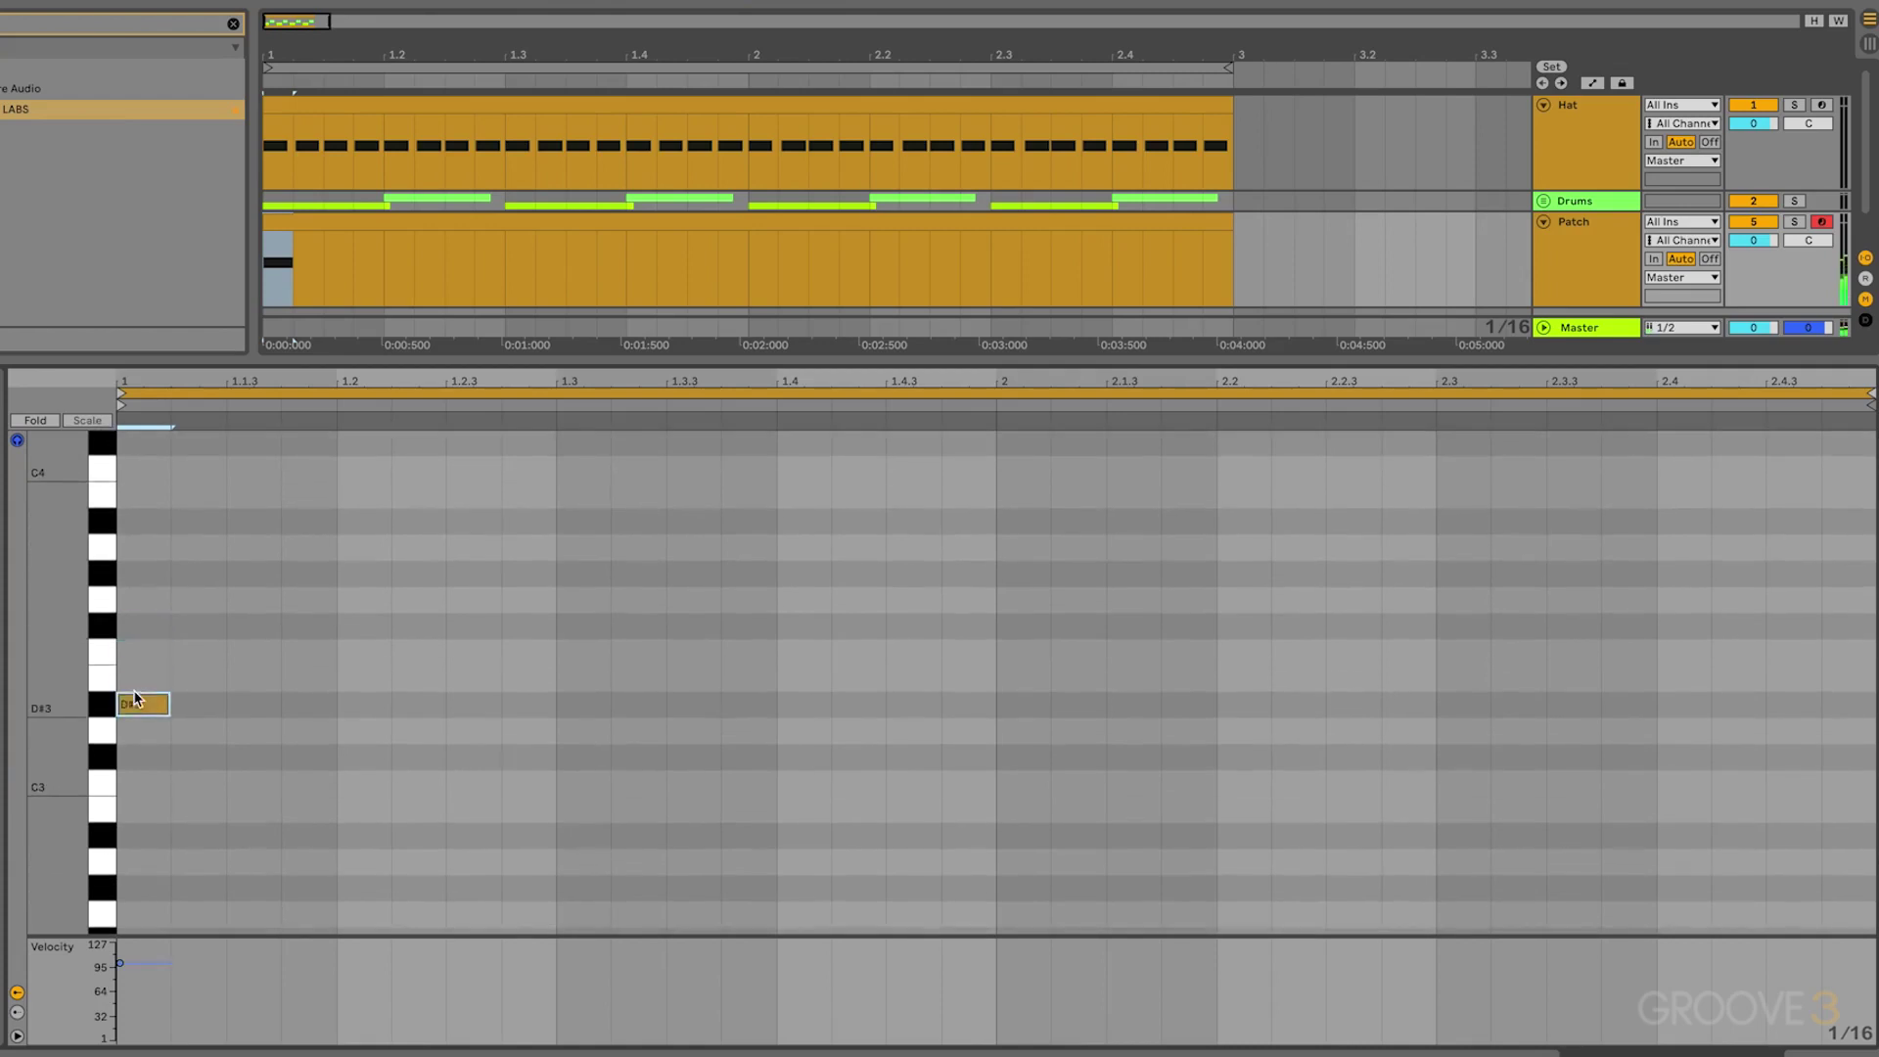
{"action": "scroll", "coordinate": [135, 698], "scroll_direction": "down", "scroll_amount": 3}
{"action": "scroll", "coordinate": [135, 698], "scroll_direction": "down", "scroll_amount": 1}
{"action": "key", "text": "Down"}
{"action": "key", "text": "Down"}
{"action": "key", "text": "Down"}
{"action": "key", "text": "Down"}
{"action": "key", "text": "Down"}
{"action": "key", "text": "Down"}
{"action": "key", "text": "Down"}
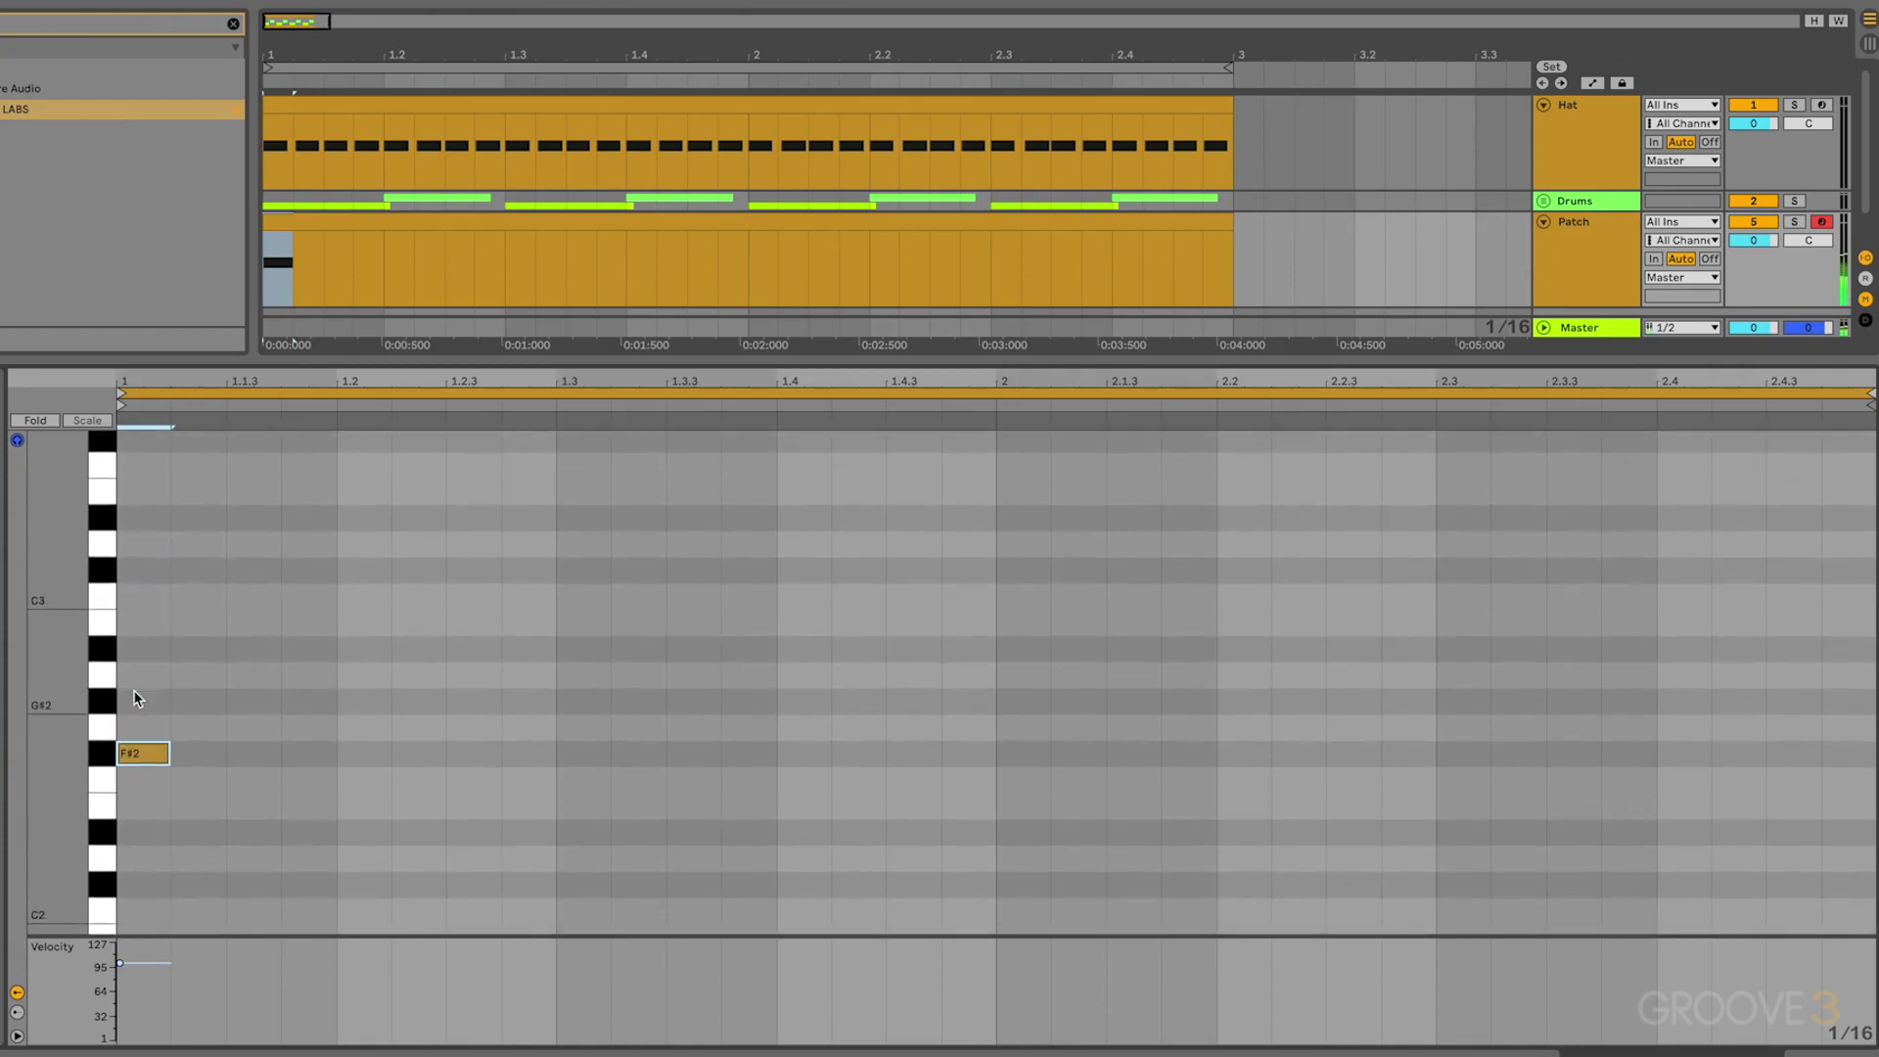
{"action": "scroll", "coordinate": [137, 703], "scroll_direction": "down", "scroll_amount": 6}
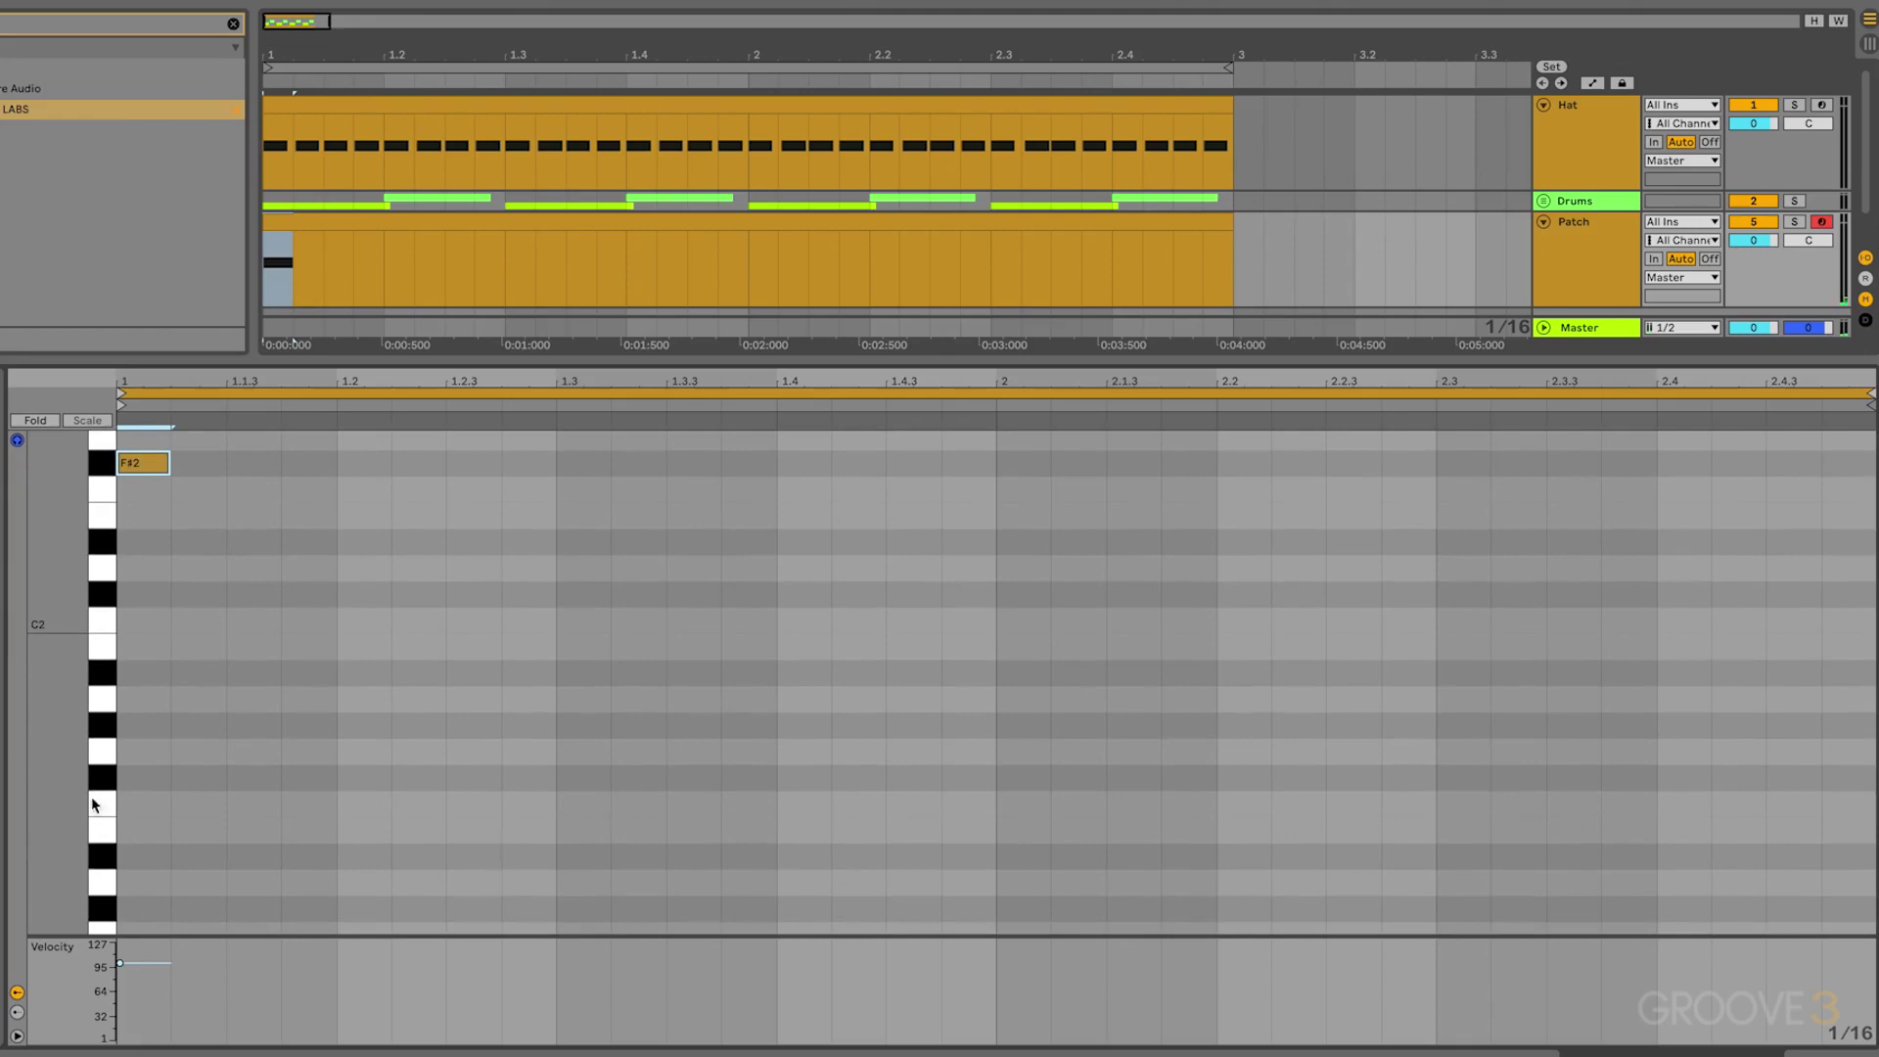
Move the note down an octave to F#1 and audition it
{"action": "left_click", "coordinate": [108, 782]}
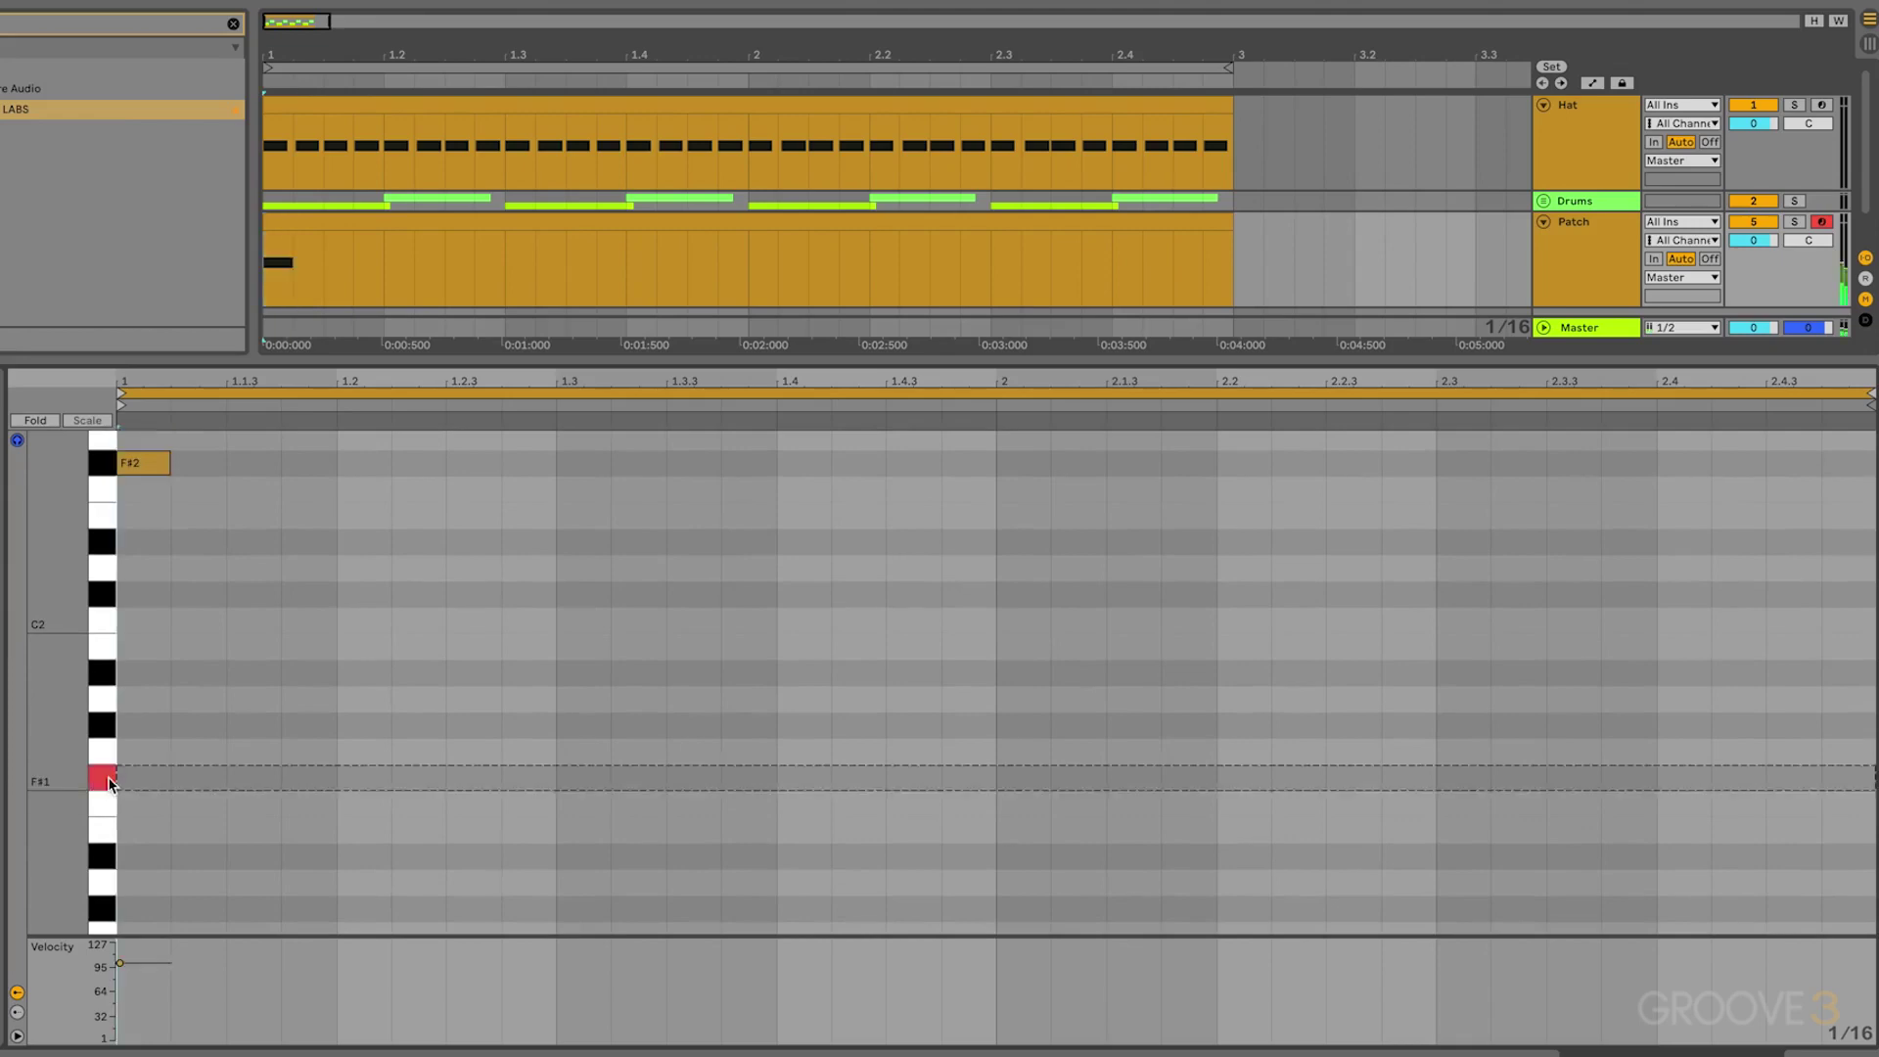
{"action": "left_click", "coordinate": [137, 465]}
{"action": "left_click_drag", "start_coordinate": [137, 507], "coordinate": [137, 774]}
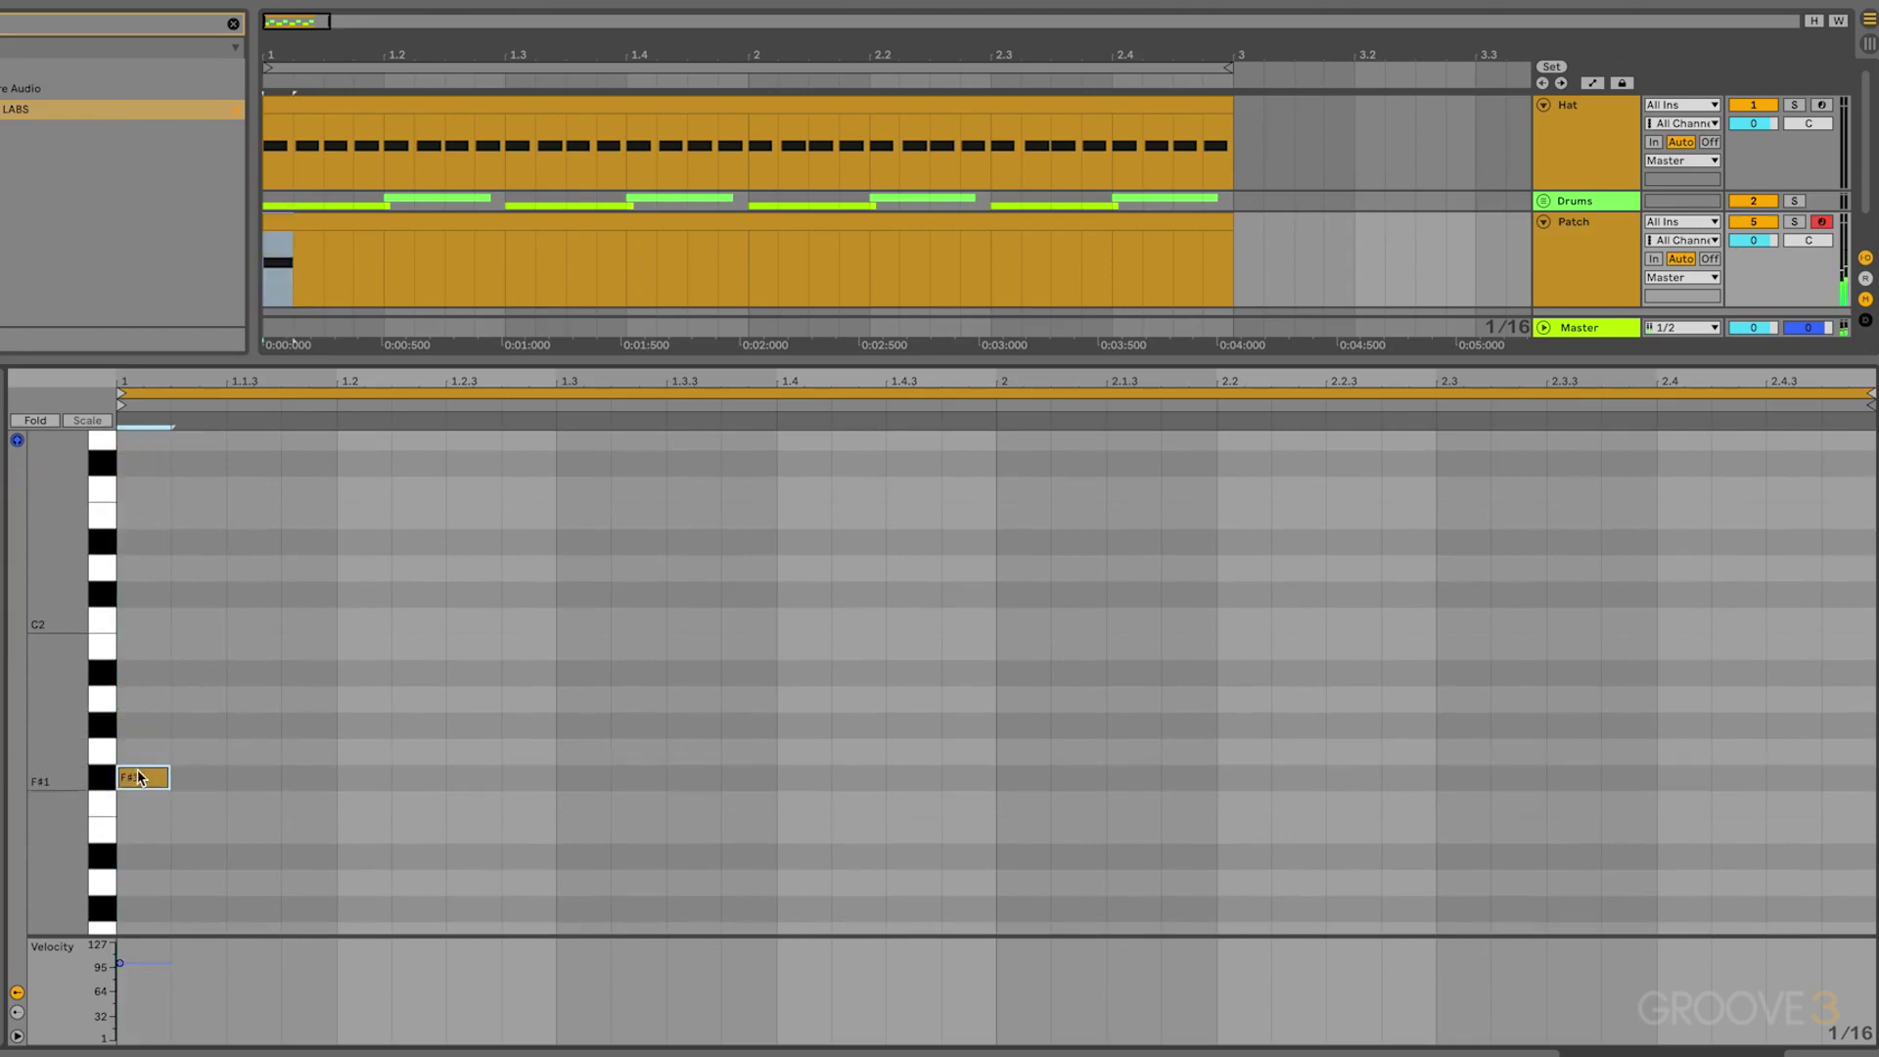
{"action": "left_click", "coordinate": [100, 780]}
{"action": "left_click", "coordinate": [381, 683]}
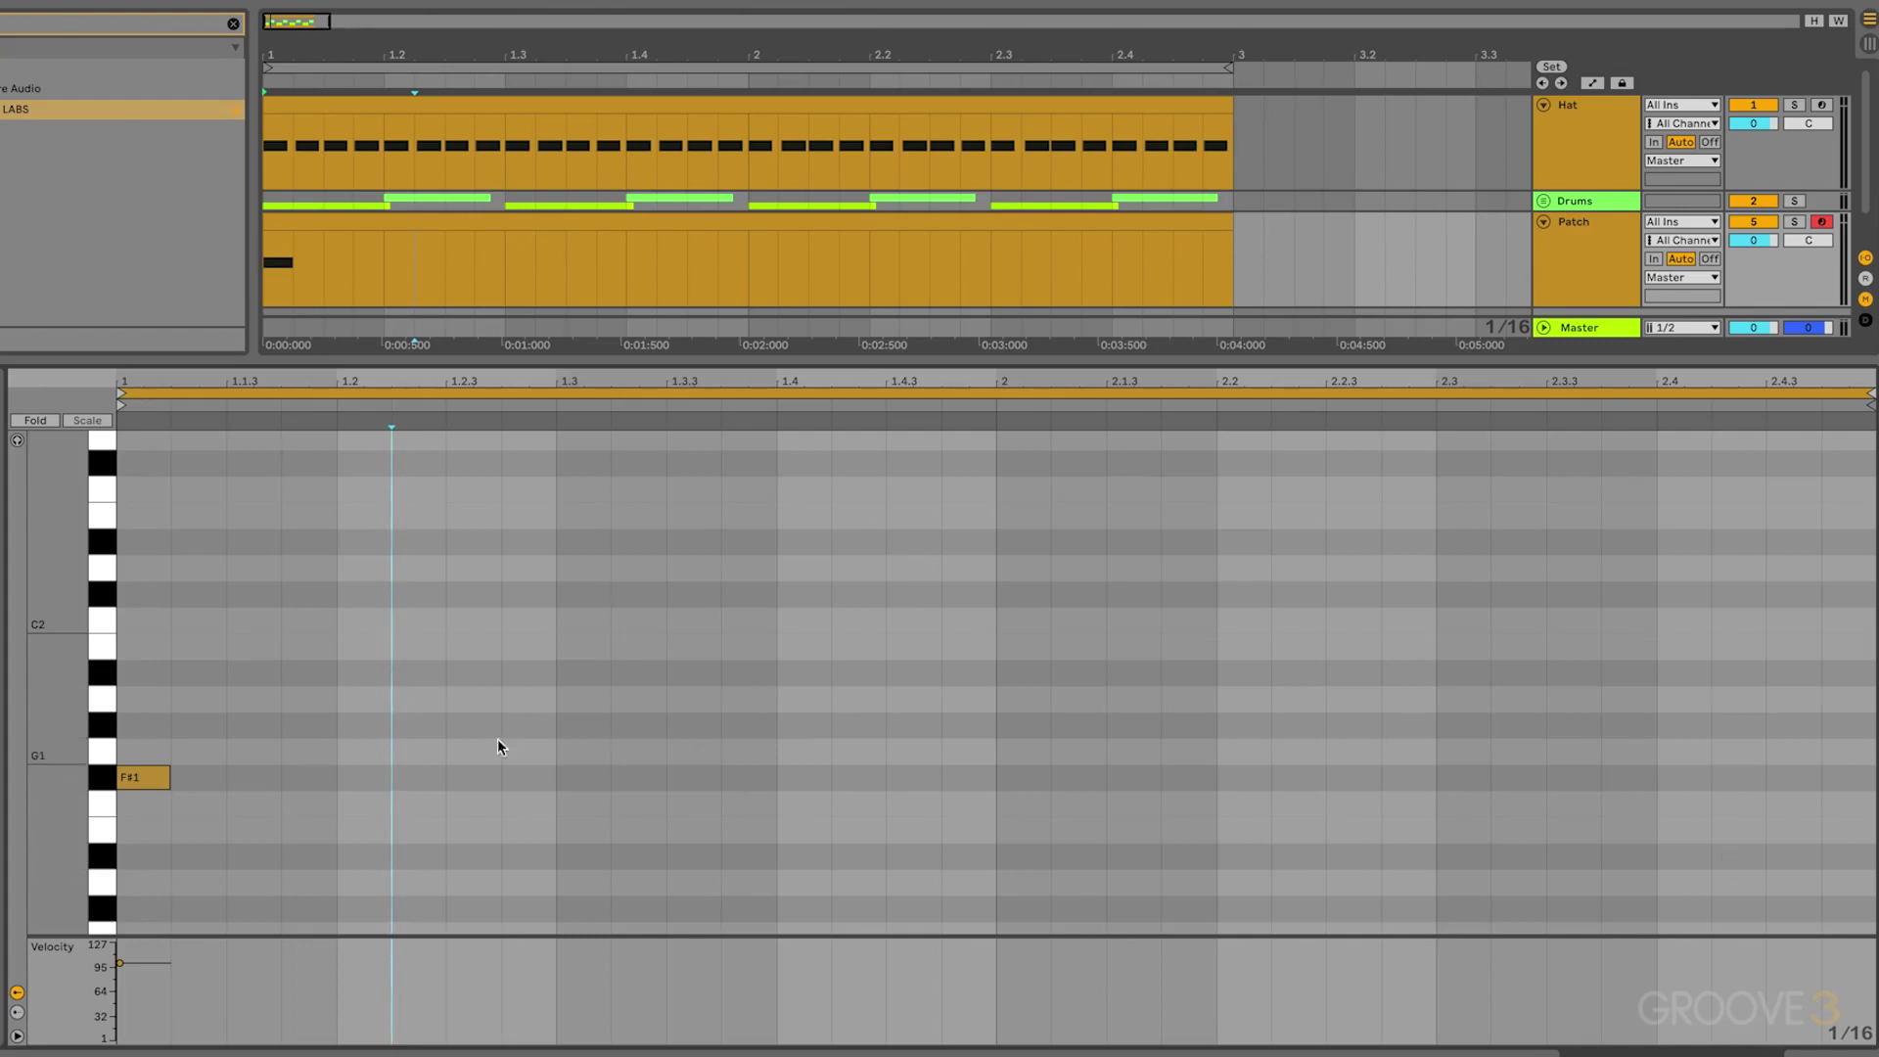
Replace the single note with sixteenth-note F#1s drawn across both bars
{"action": "left_click", "coordinate": [155, 775]}
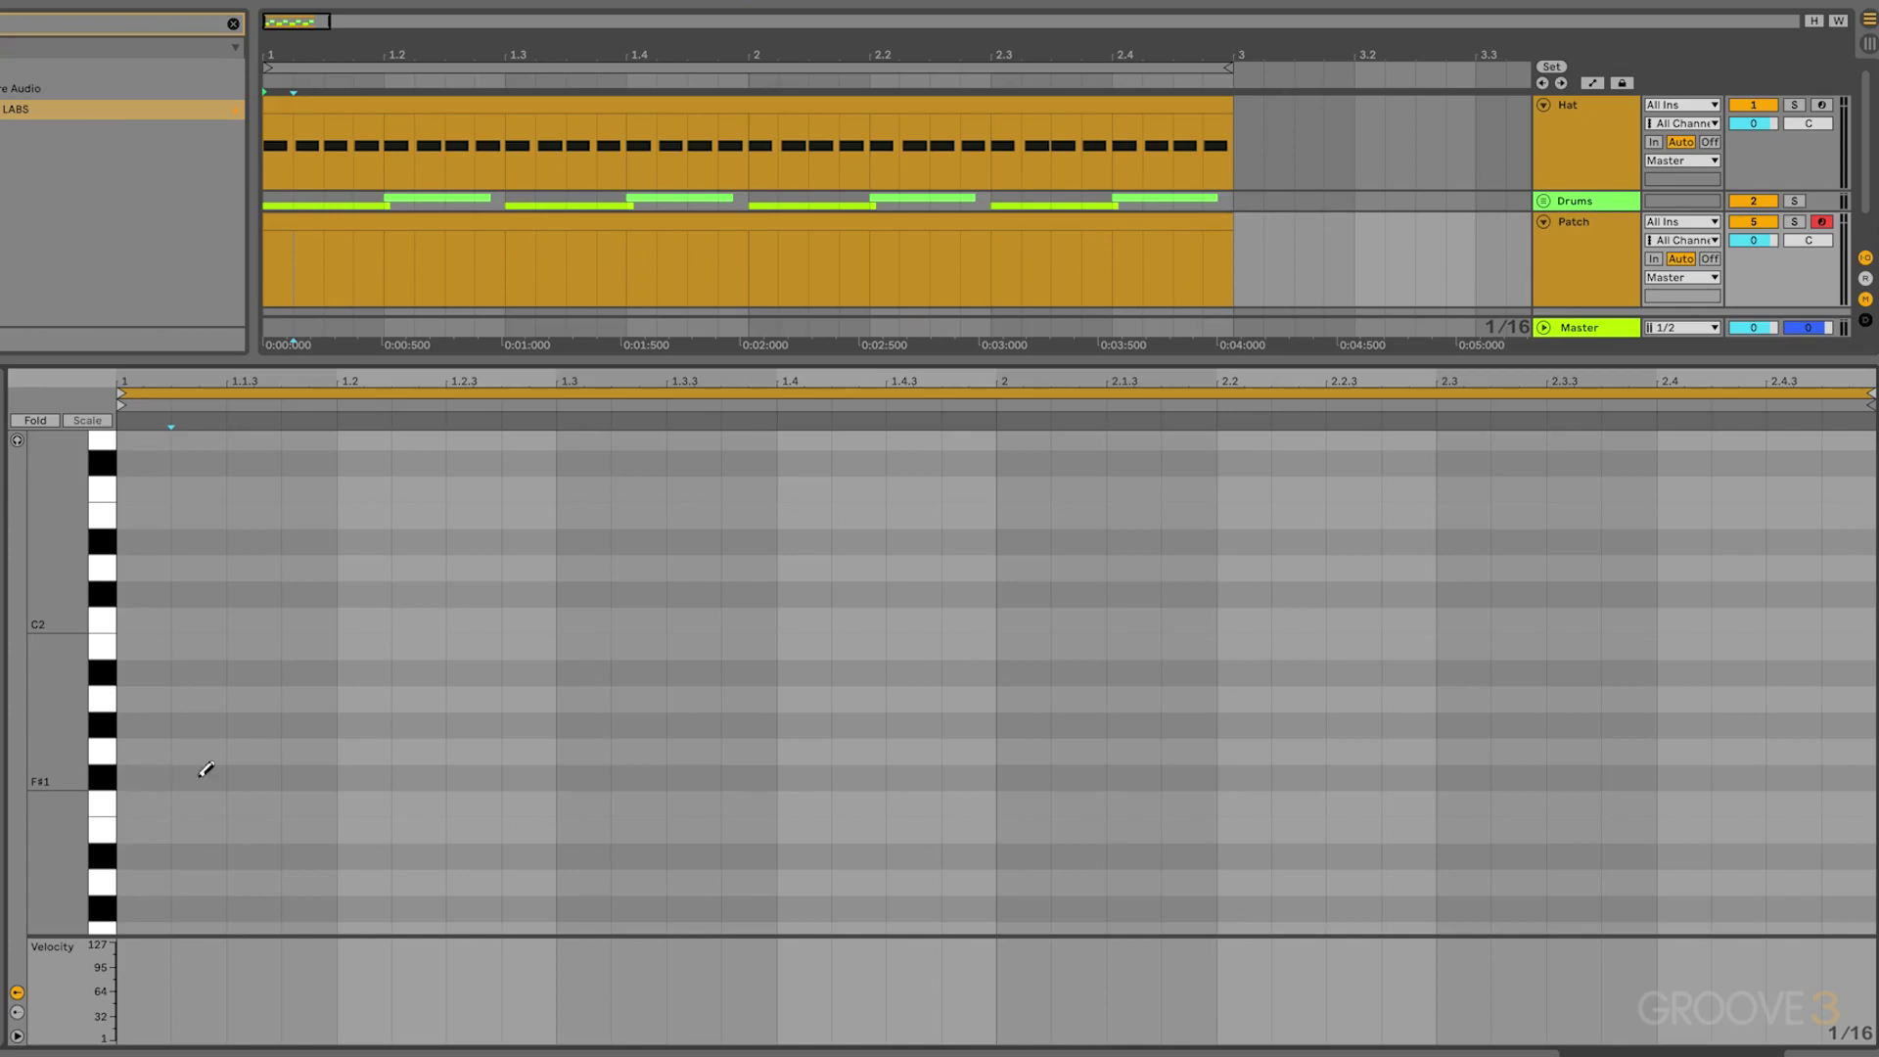
{"action": "mouse_move", "coordinate": [148, 775]}
{"action": "left_mouse_down"}
{"action": "mouse_move", "coordinate": [1850, 771]}
{"action": "mouse_move", "coordinate": [1826, 751]}
{"action": "mouse_move", "coordinate": [155, 893]}
{"action": "left_mouse_up"}
{"action": "left_click", "coordinate": [1189, 774]}
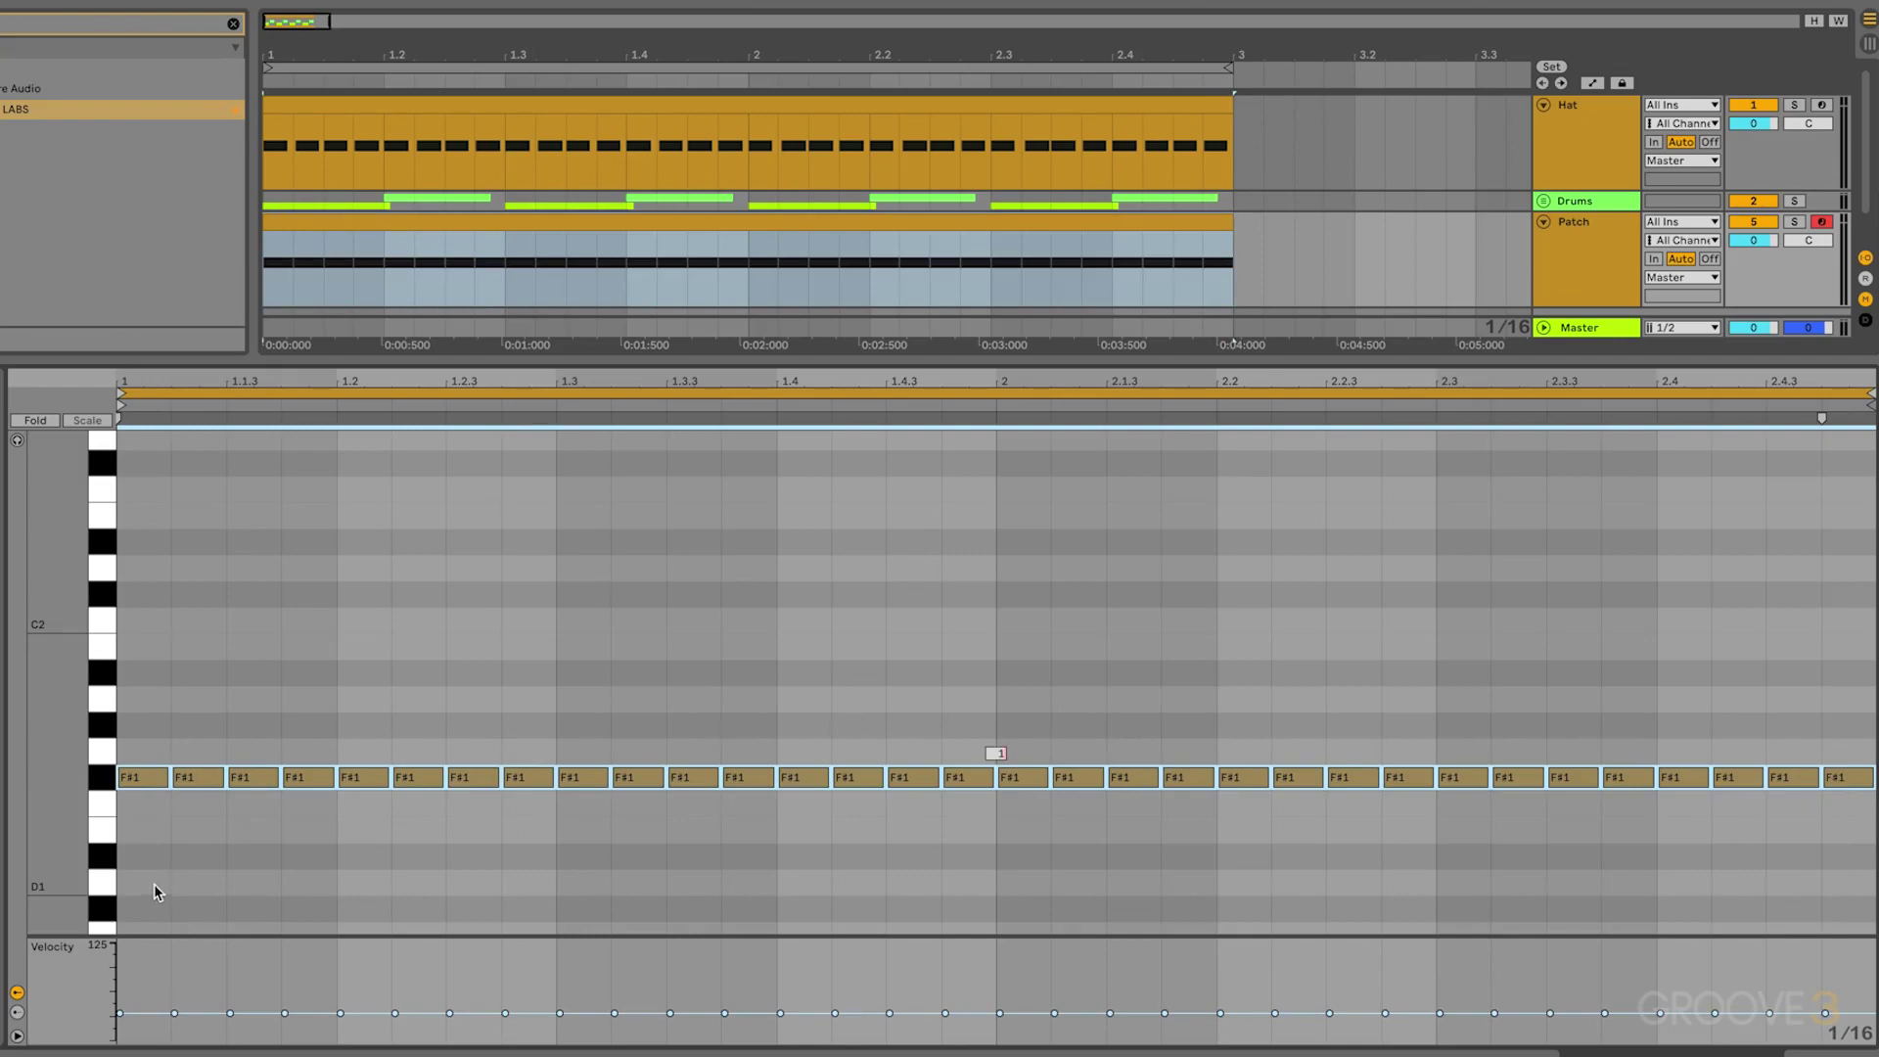
{"action": "left_click", "coordinate": [260, 663]}
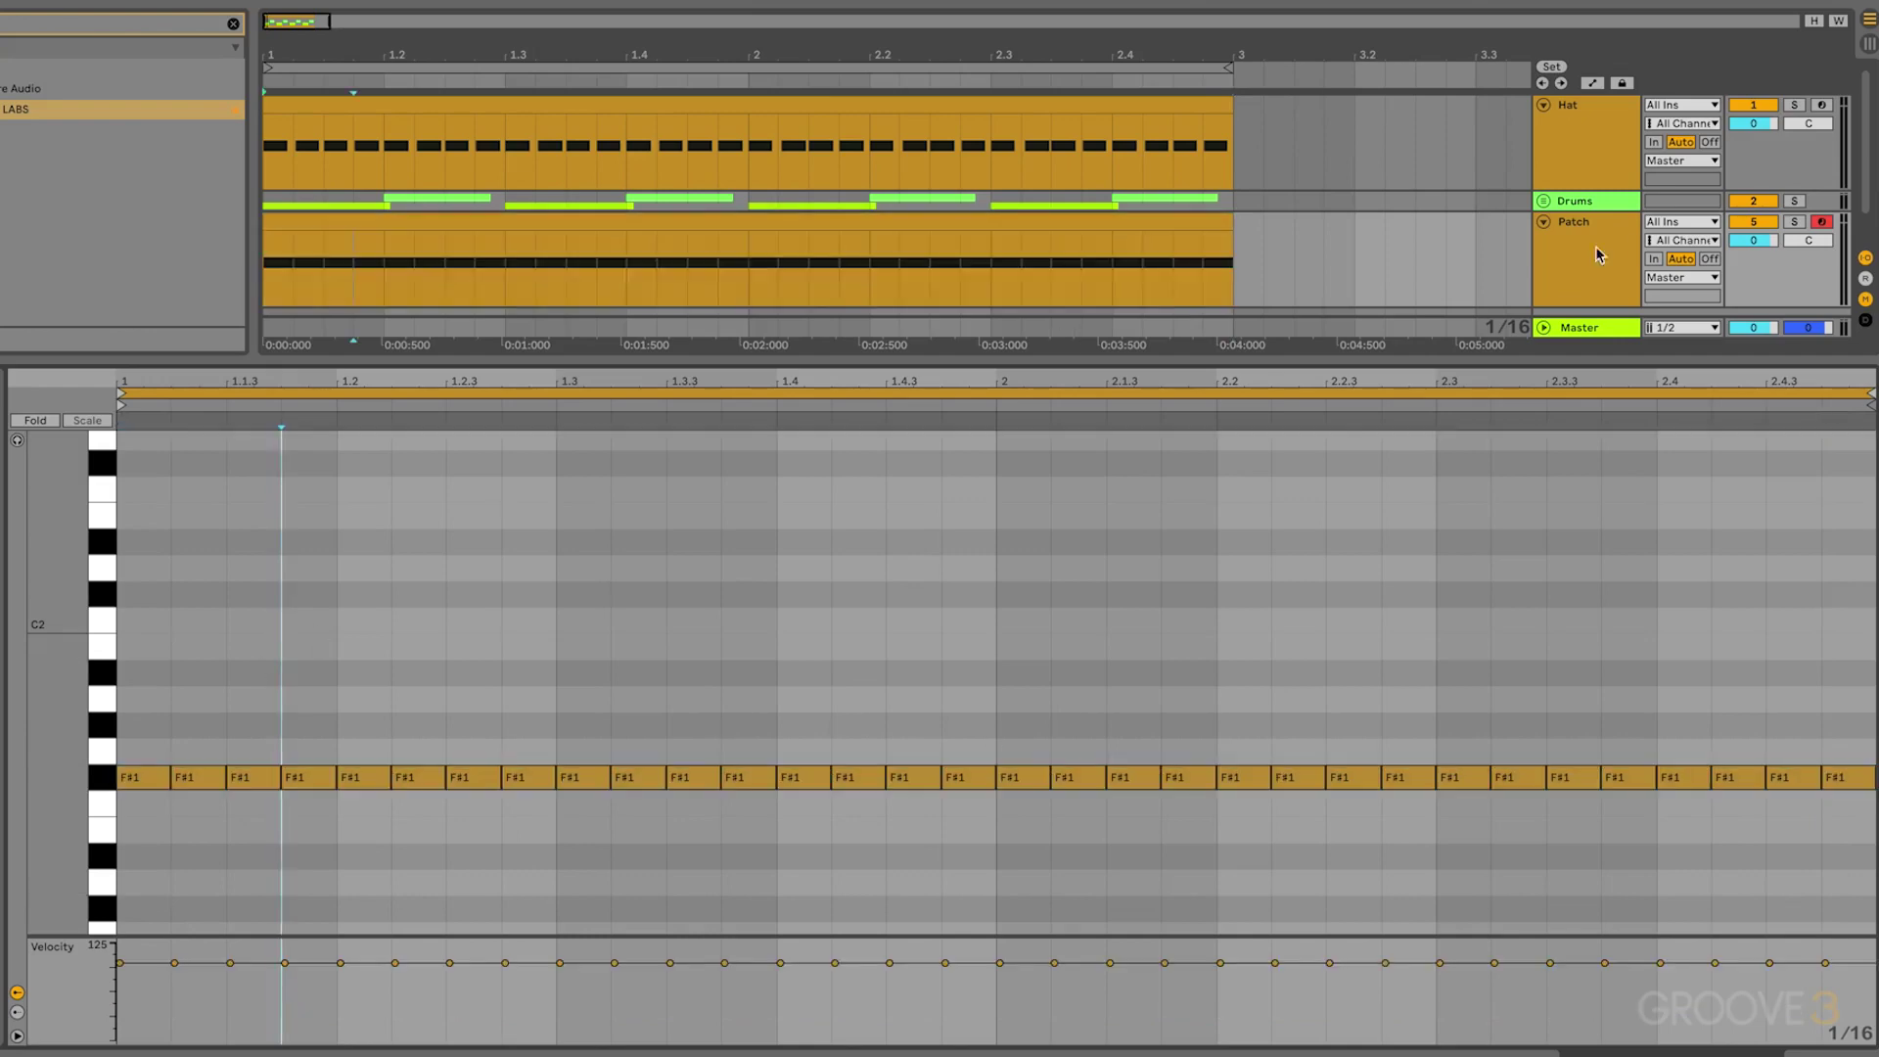
Deactivate the Drums and Hat tracks and play the new pattern
{"action": "left_click", "coordinate": [1755, 201]}
{"action": "left_click", "coordinate": [1761, 105]}
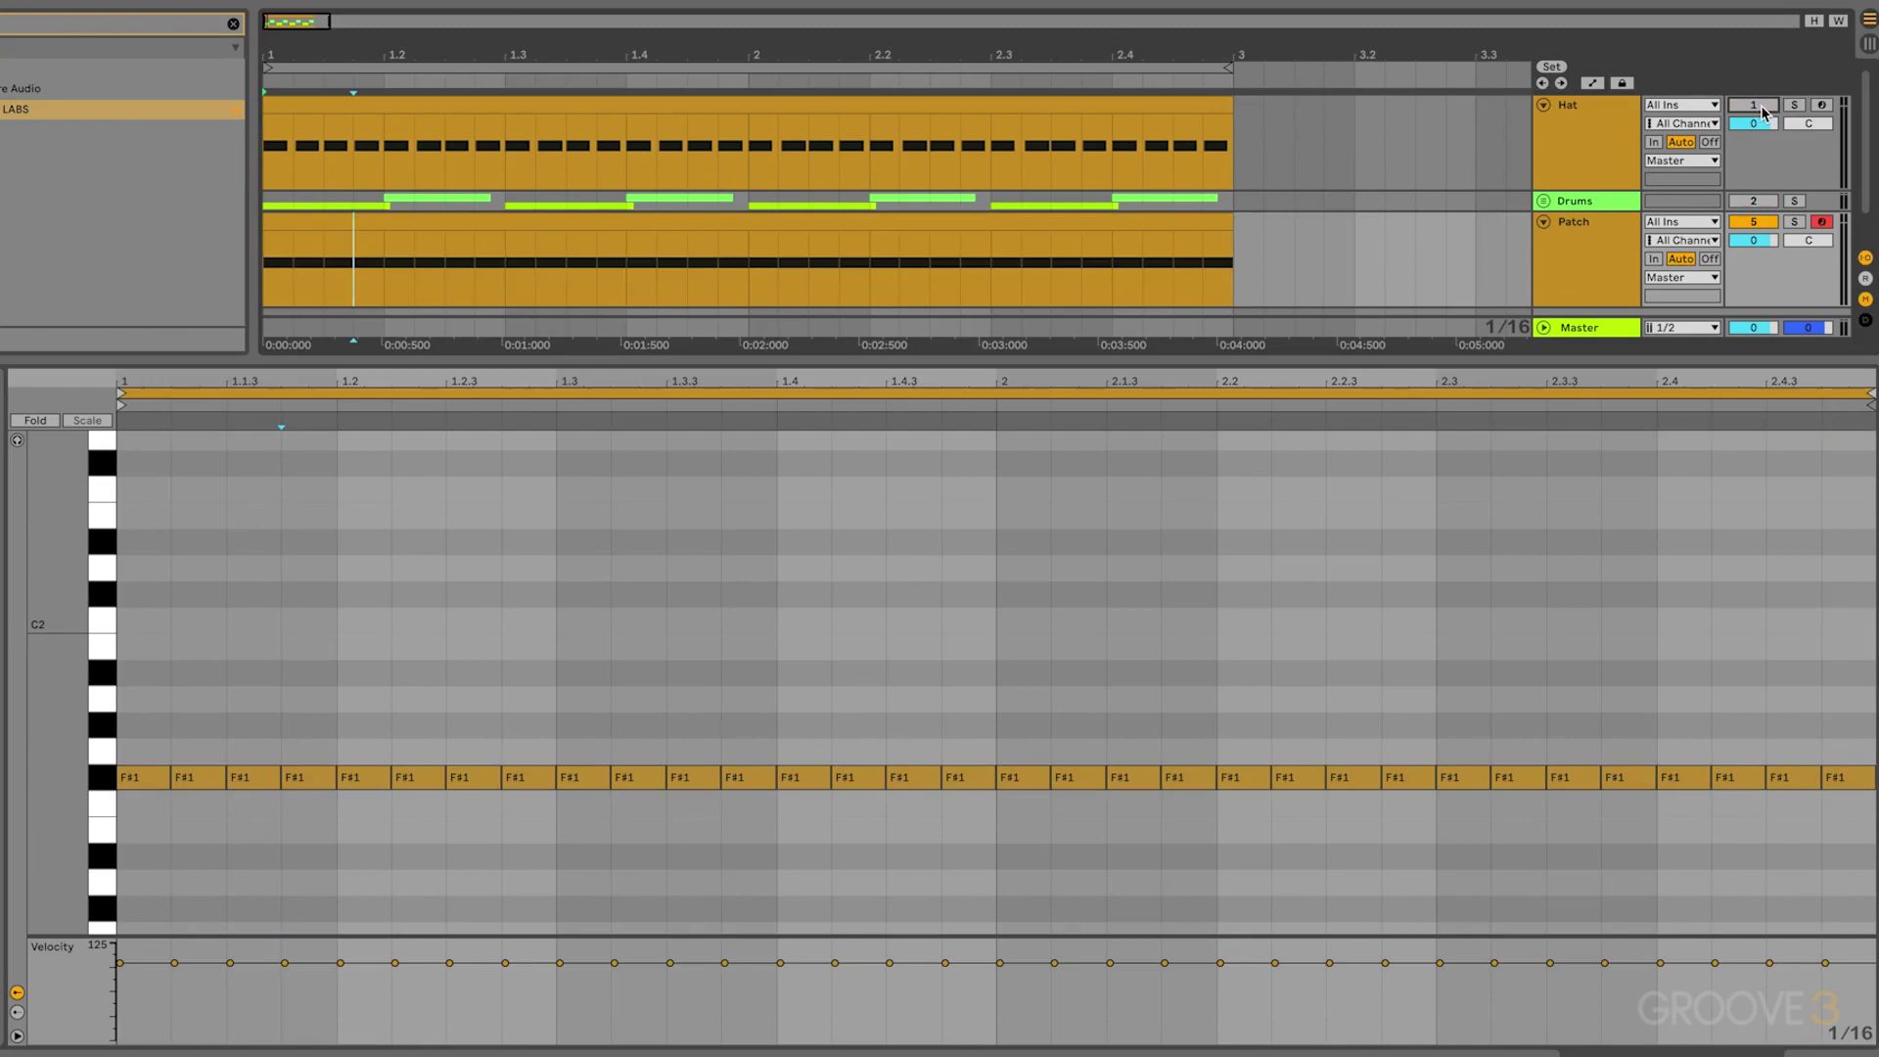
{"action": "key", "text": "space"}
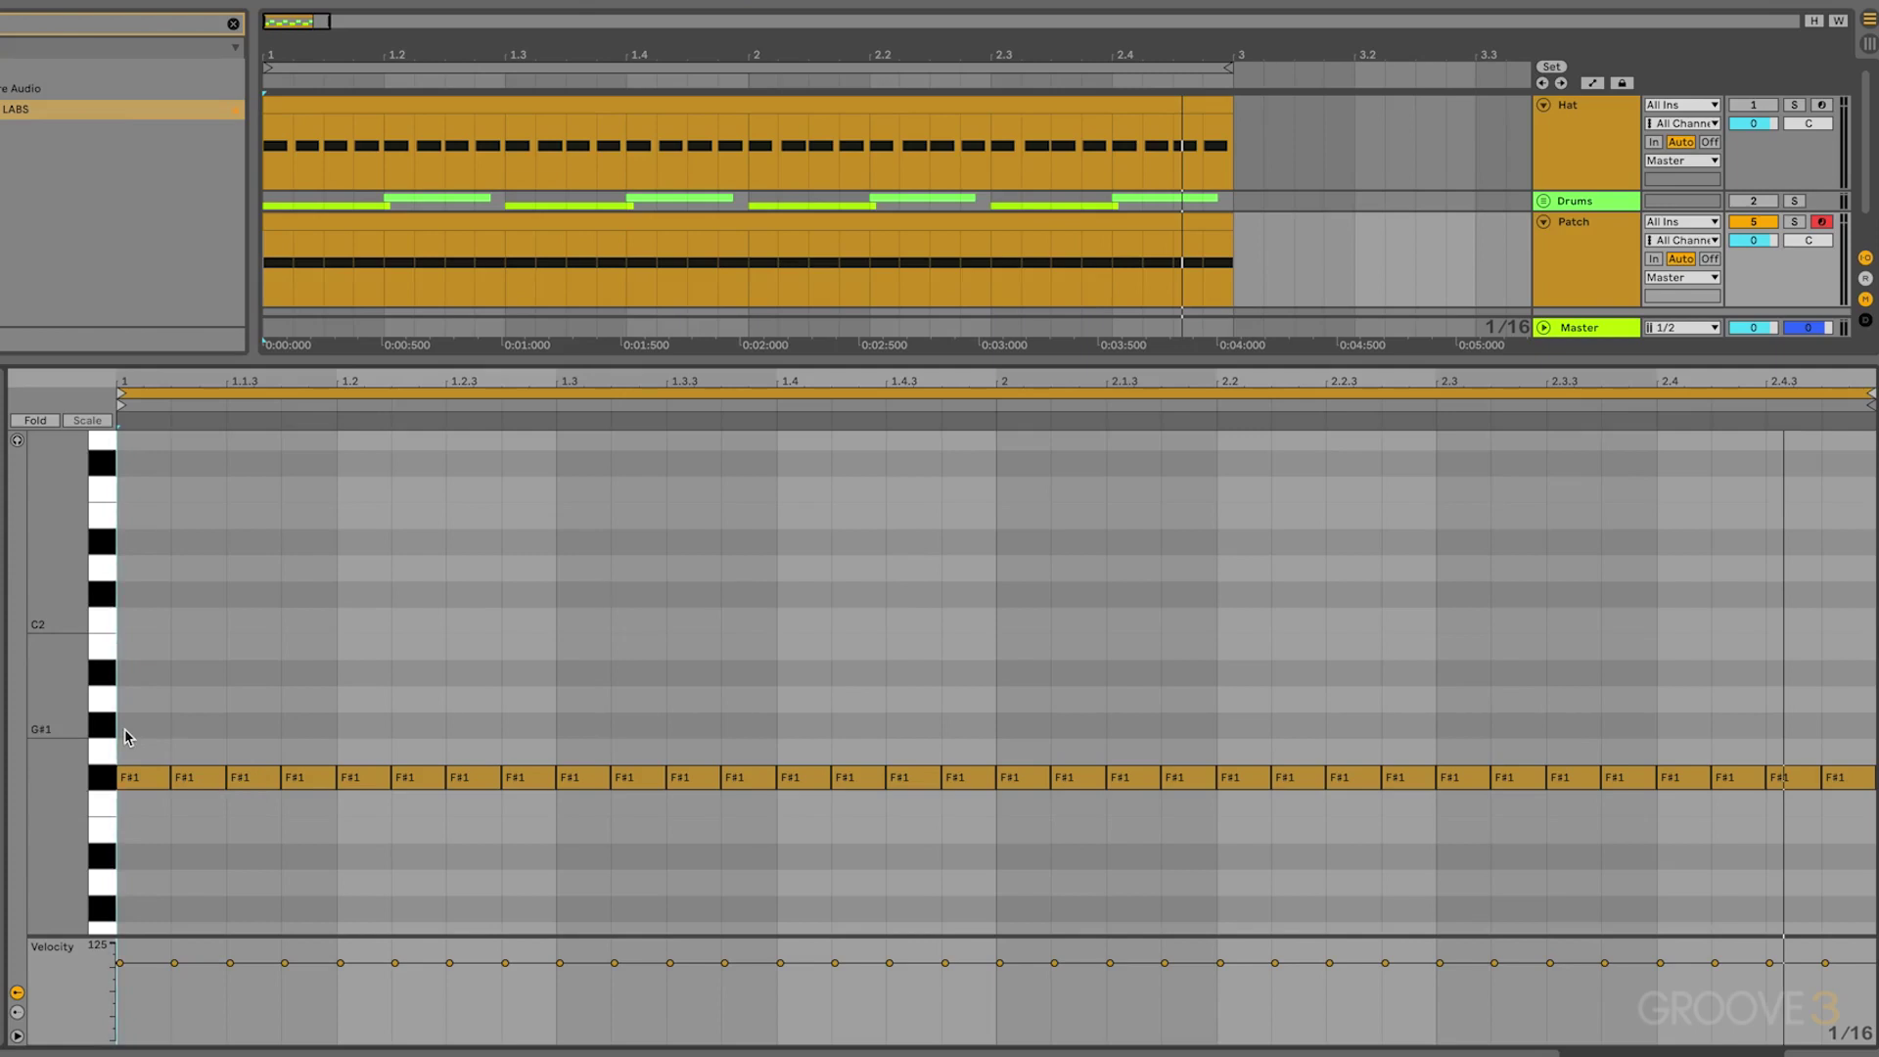
{"action": "key", "text": "space"}
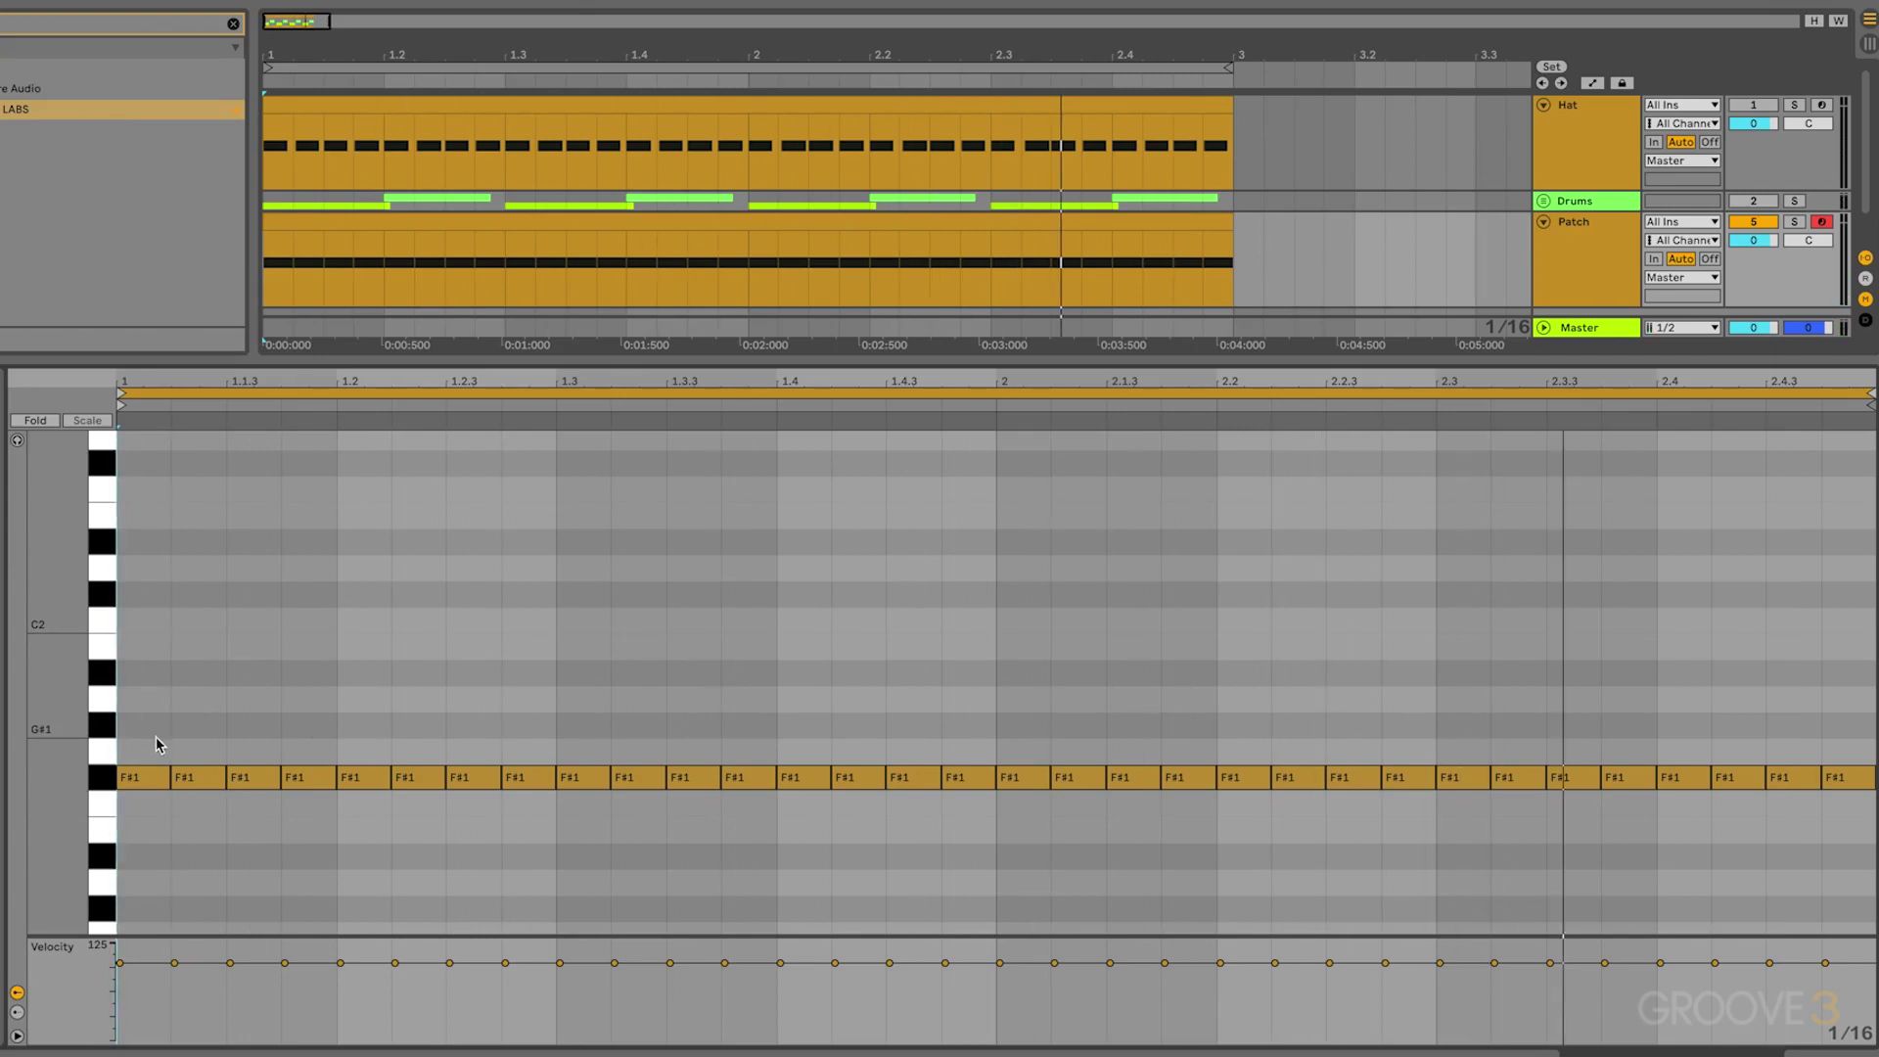
{"action": "left_click_drag", "start_coordinate": [151, 721], "coordinate": [1858, 778]}
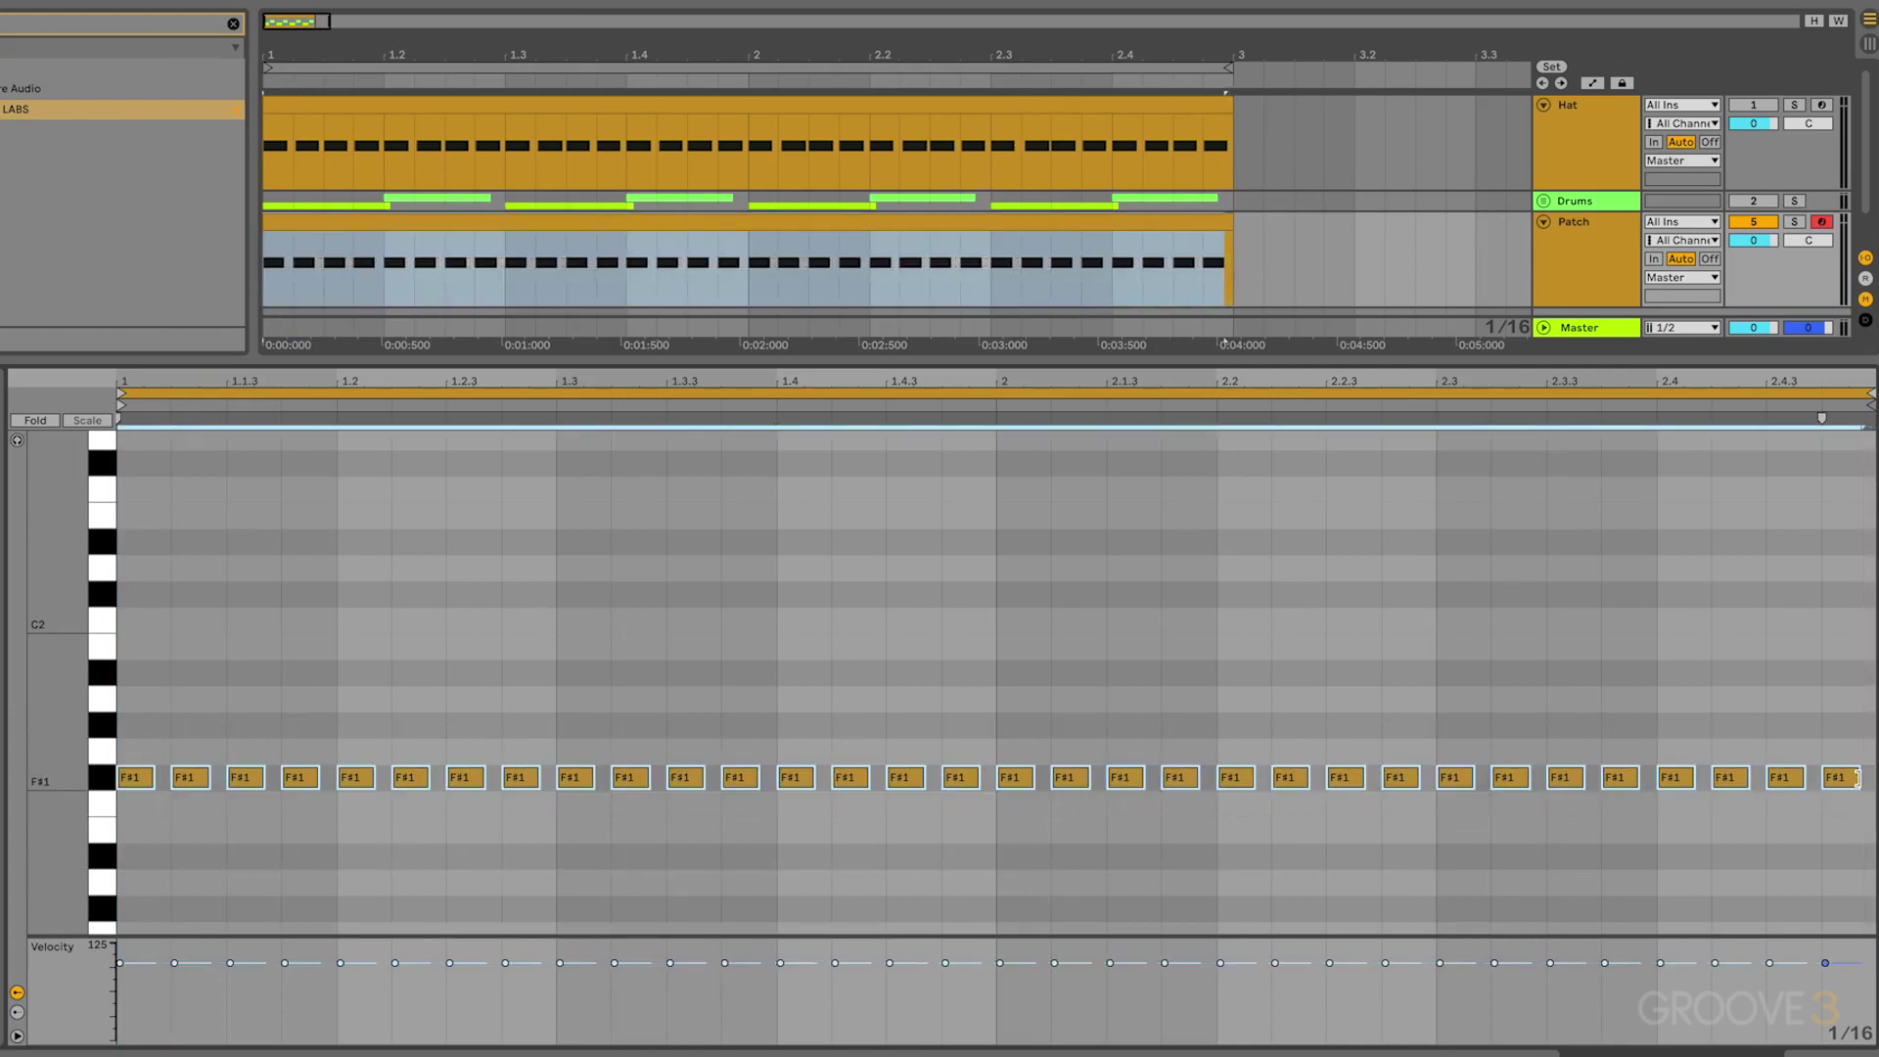
{"action": "left_click", "coordinate": [1821, 734]}
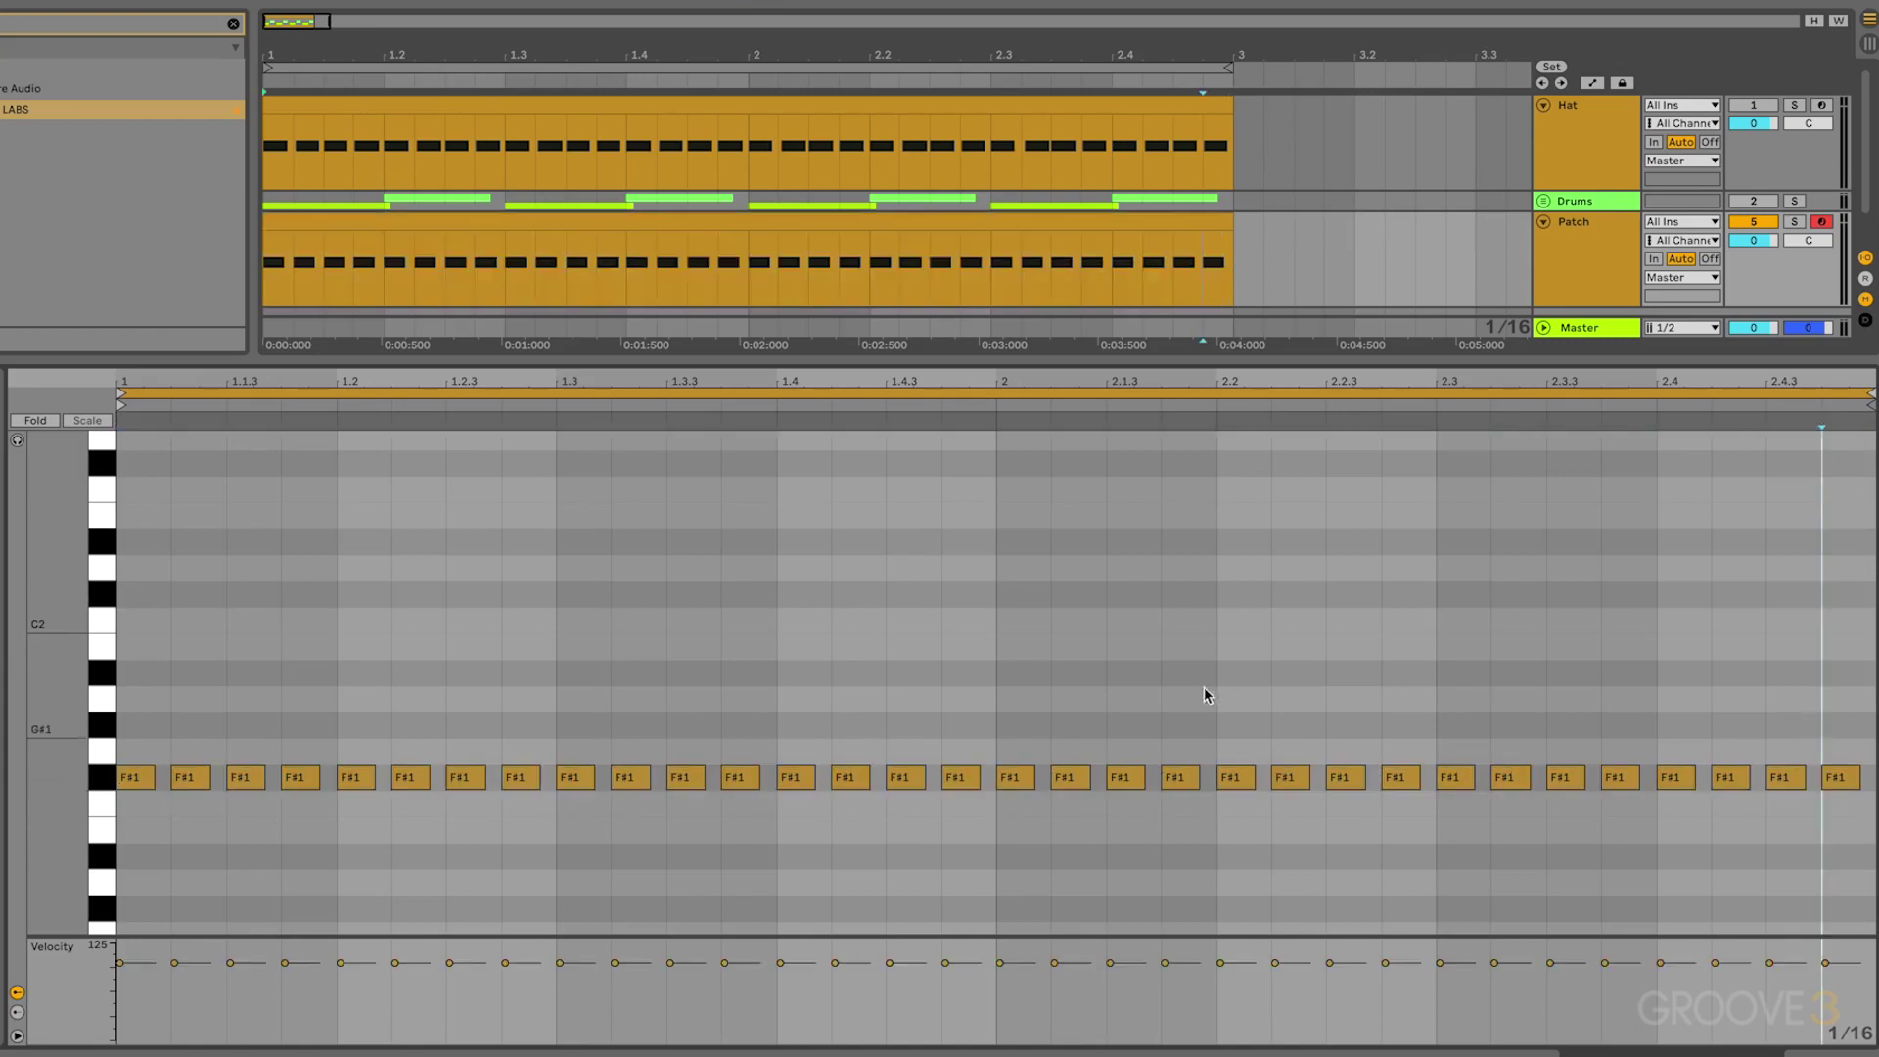
Try nudging the first off-beat F#1 notes late, play the loop, then undo
{"action": "left_click", "coordinate": [193, 783]}
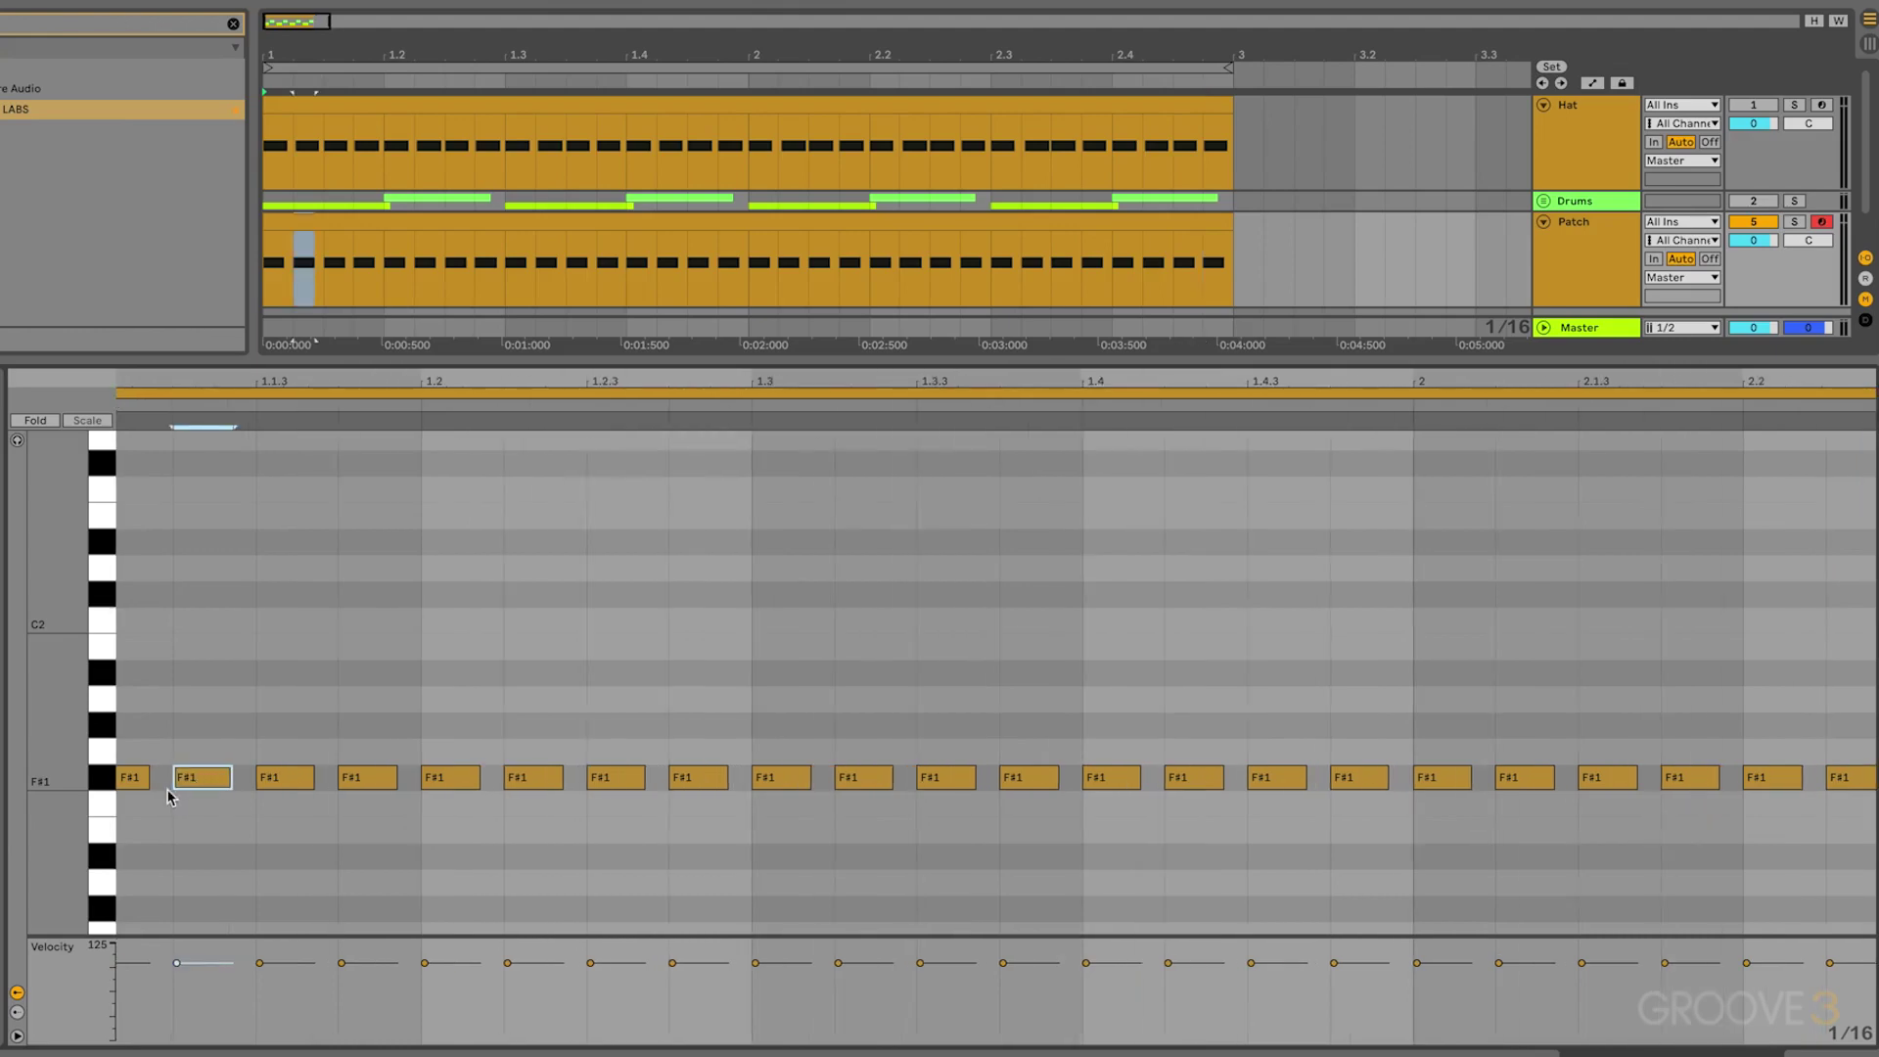
{"action": "key", "text": "plus"}
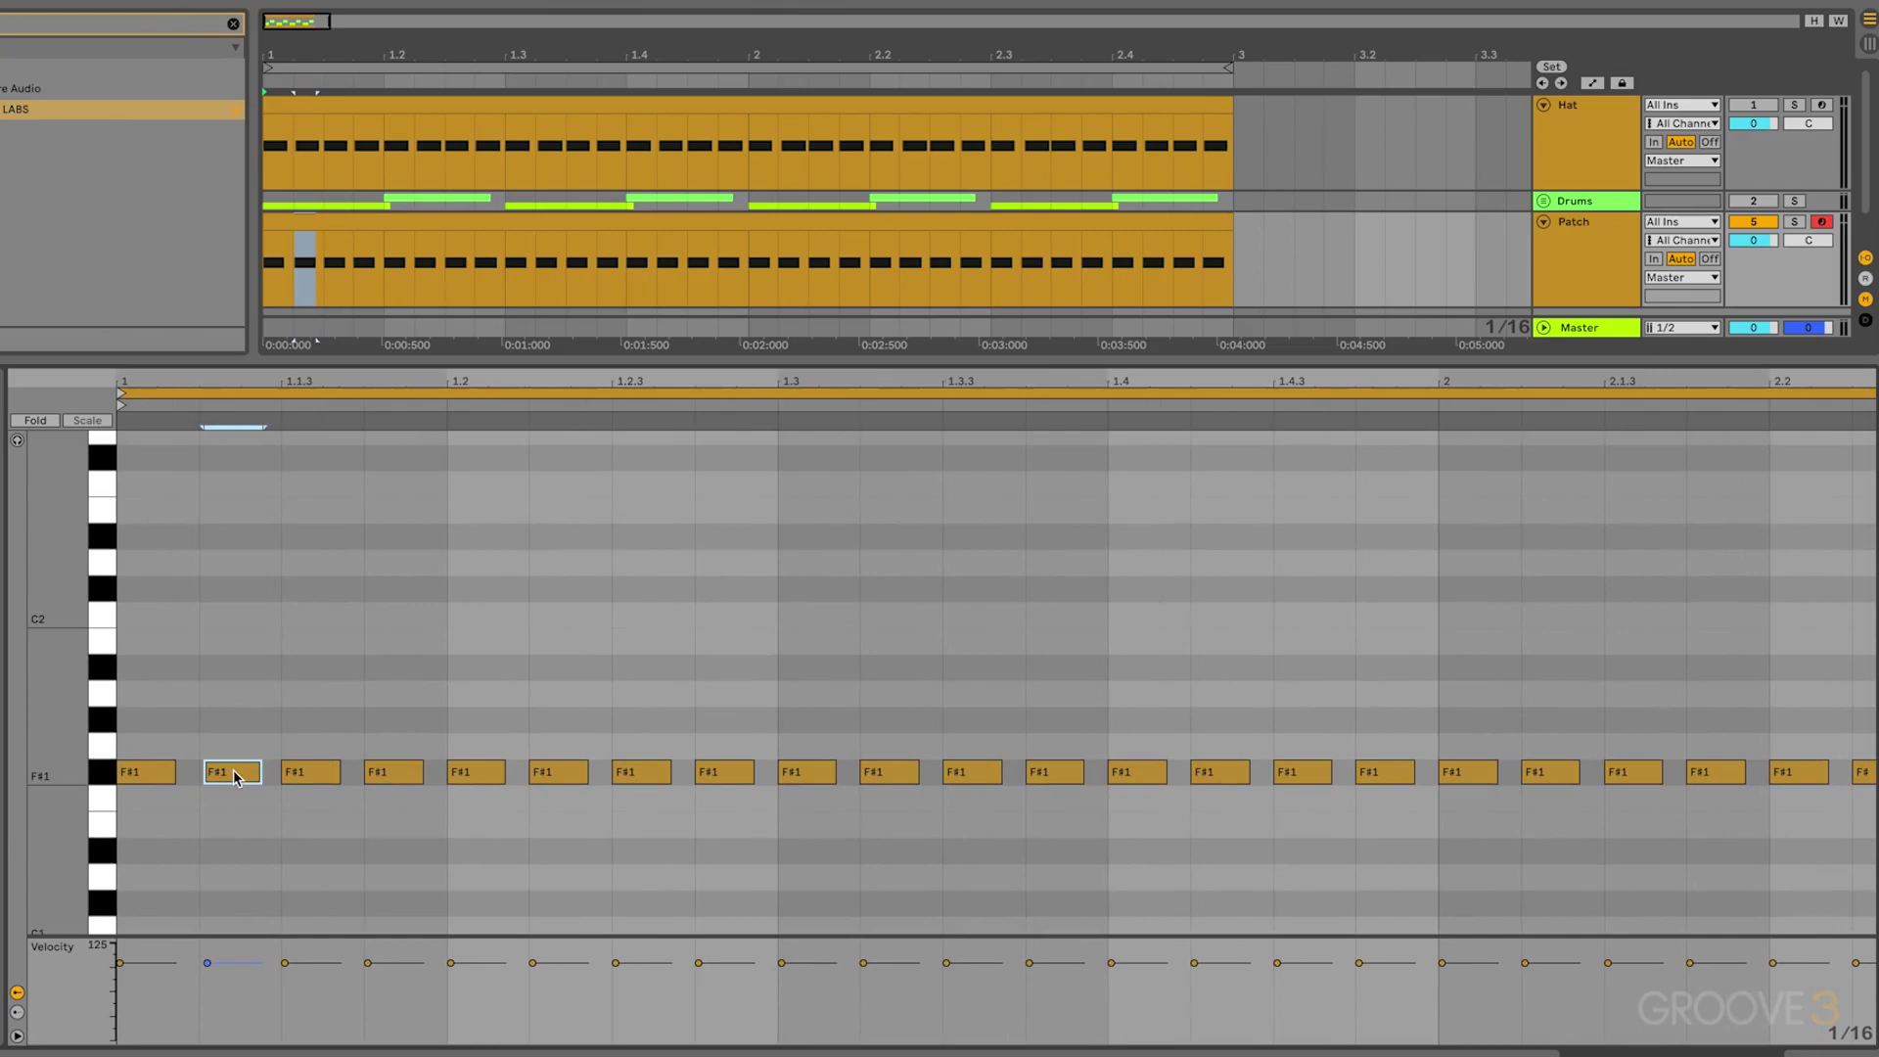
{"action": "left_click_drag", "start_coordinate": [244, 780], "coordinate": [251, 780]}
{"action": "left_click", "coordinate": [402, 781]}
{"action": "left_click_drag", "start_coordinate": [401, 780], "coordinate": [592, 778]}
{"action": "left_click_drag", "start_coordinate": [718, 777], "coordinate": [737, 779]}
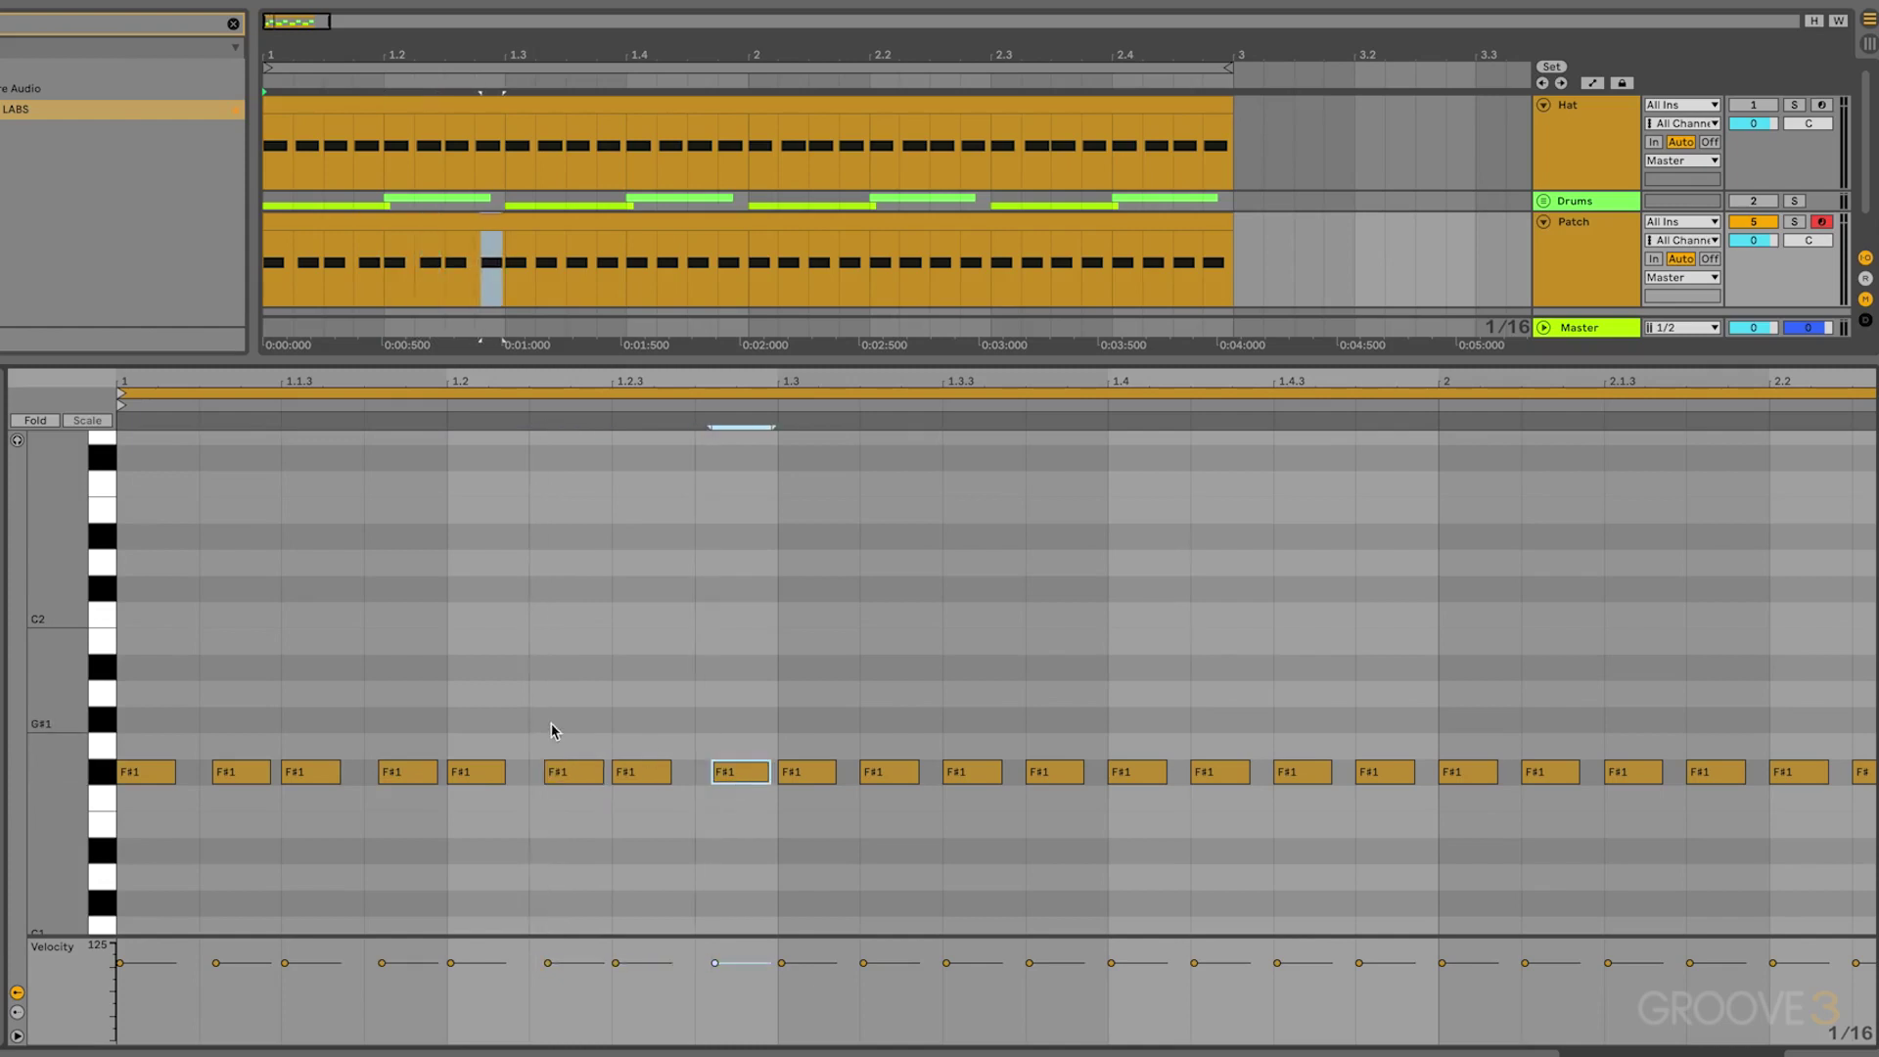
{"action": "key", "text": "space"}
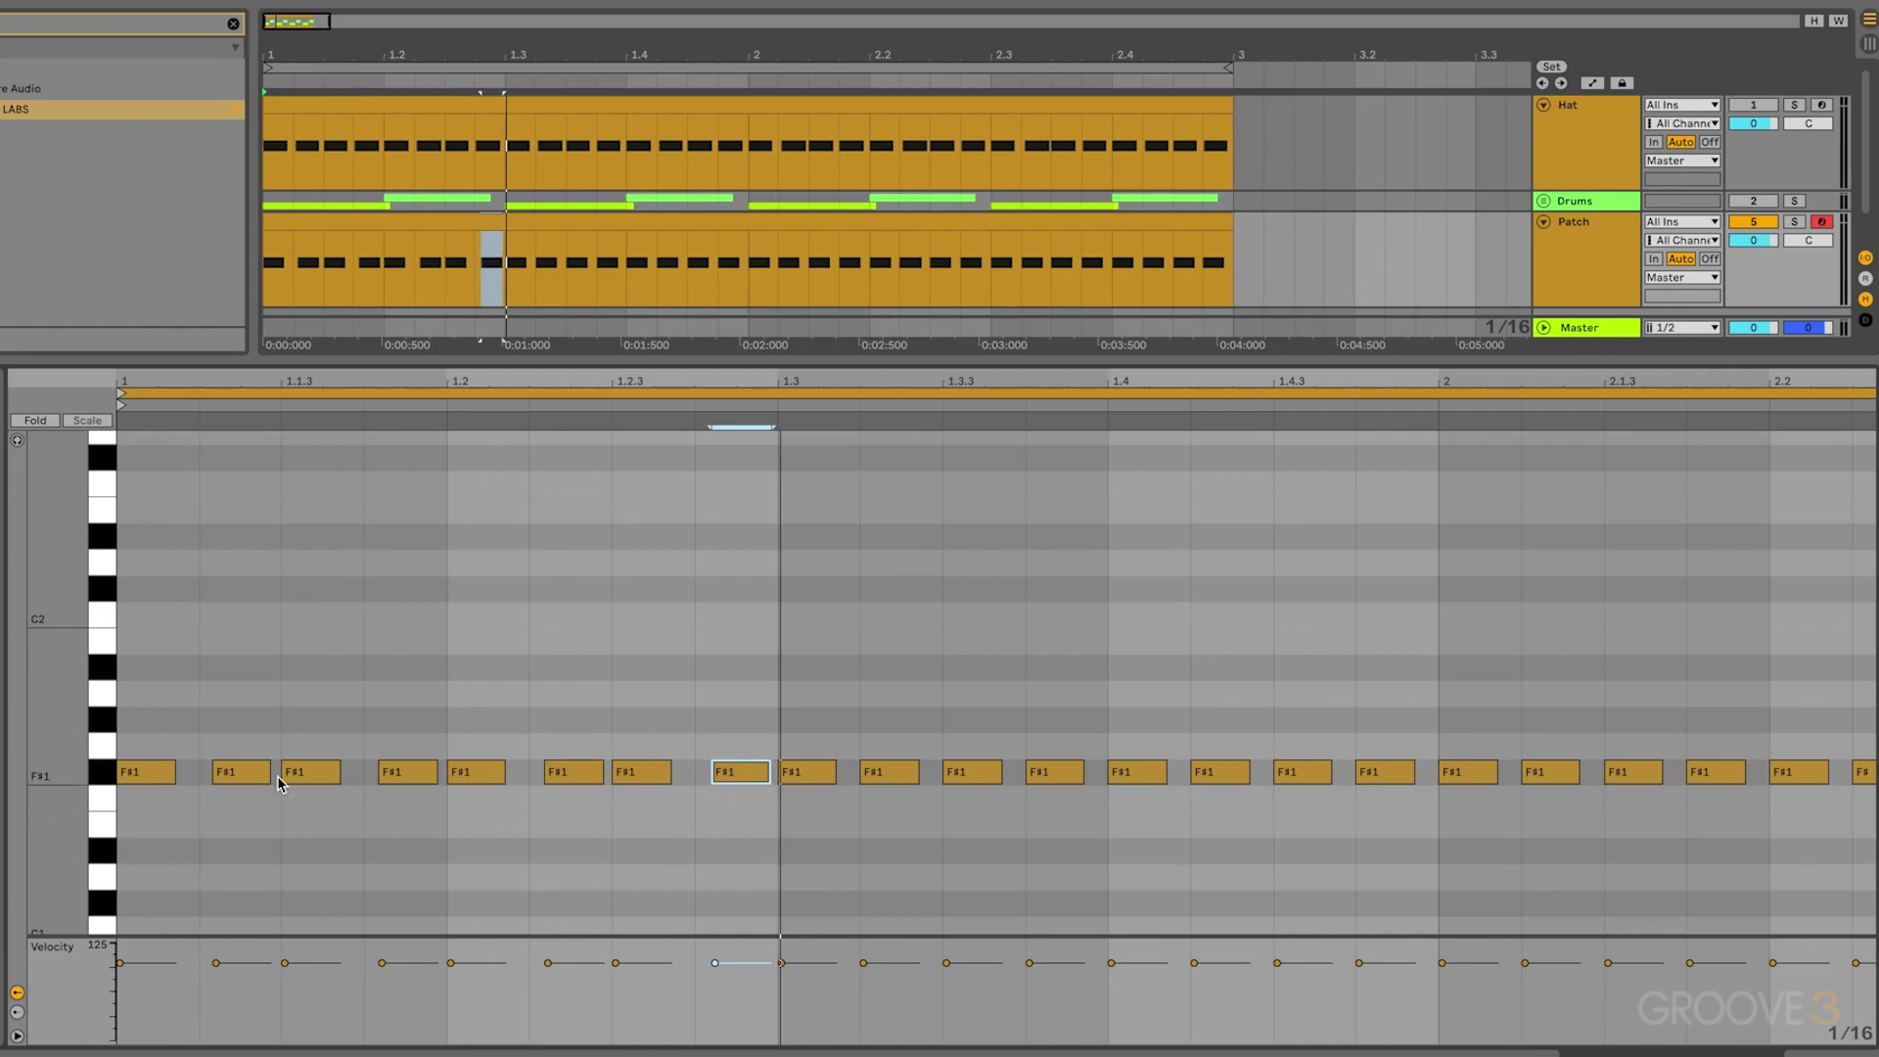
{"action": "key", "text": "ctrl+z"}
{"action": "key", "text": "ctrl+z"}
{"action": "key", "text": "ctrl+z"}
{"action": "key", "text": "ctrl+z"}
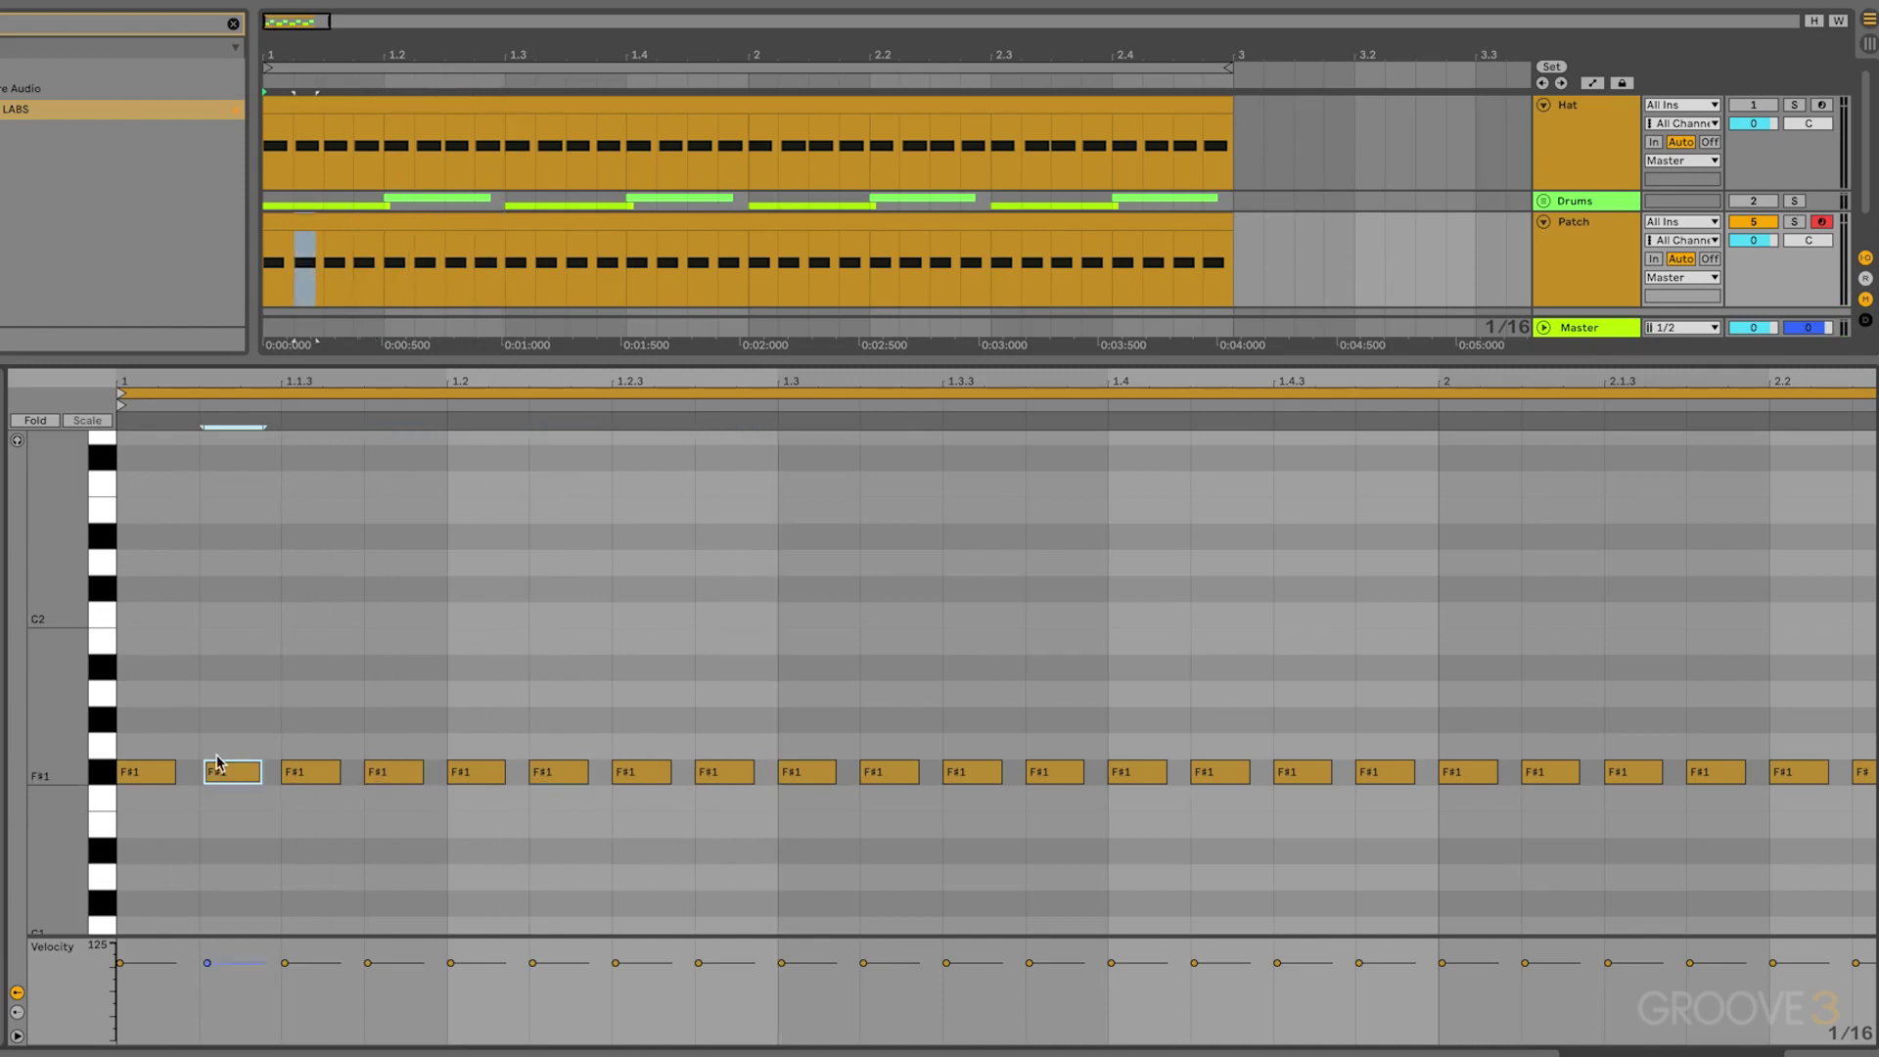
Zoom in and push bar 1's off-beat notes (1.2.2 through 1.4.4) slightly late
{"action": "key", "text": "plus"}
{"action": "key", "text": "plus"}
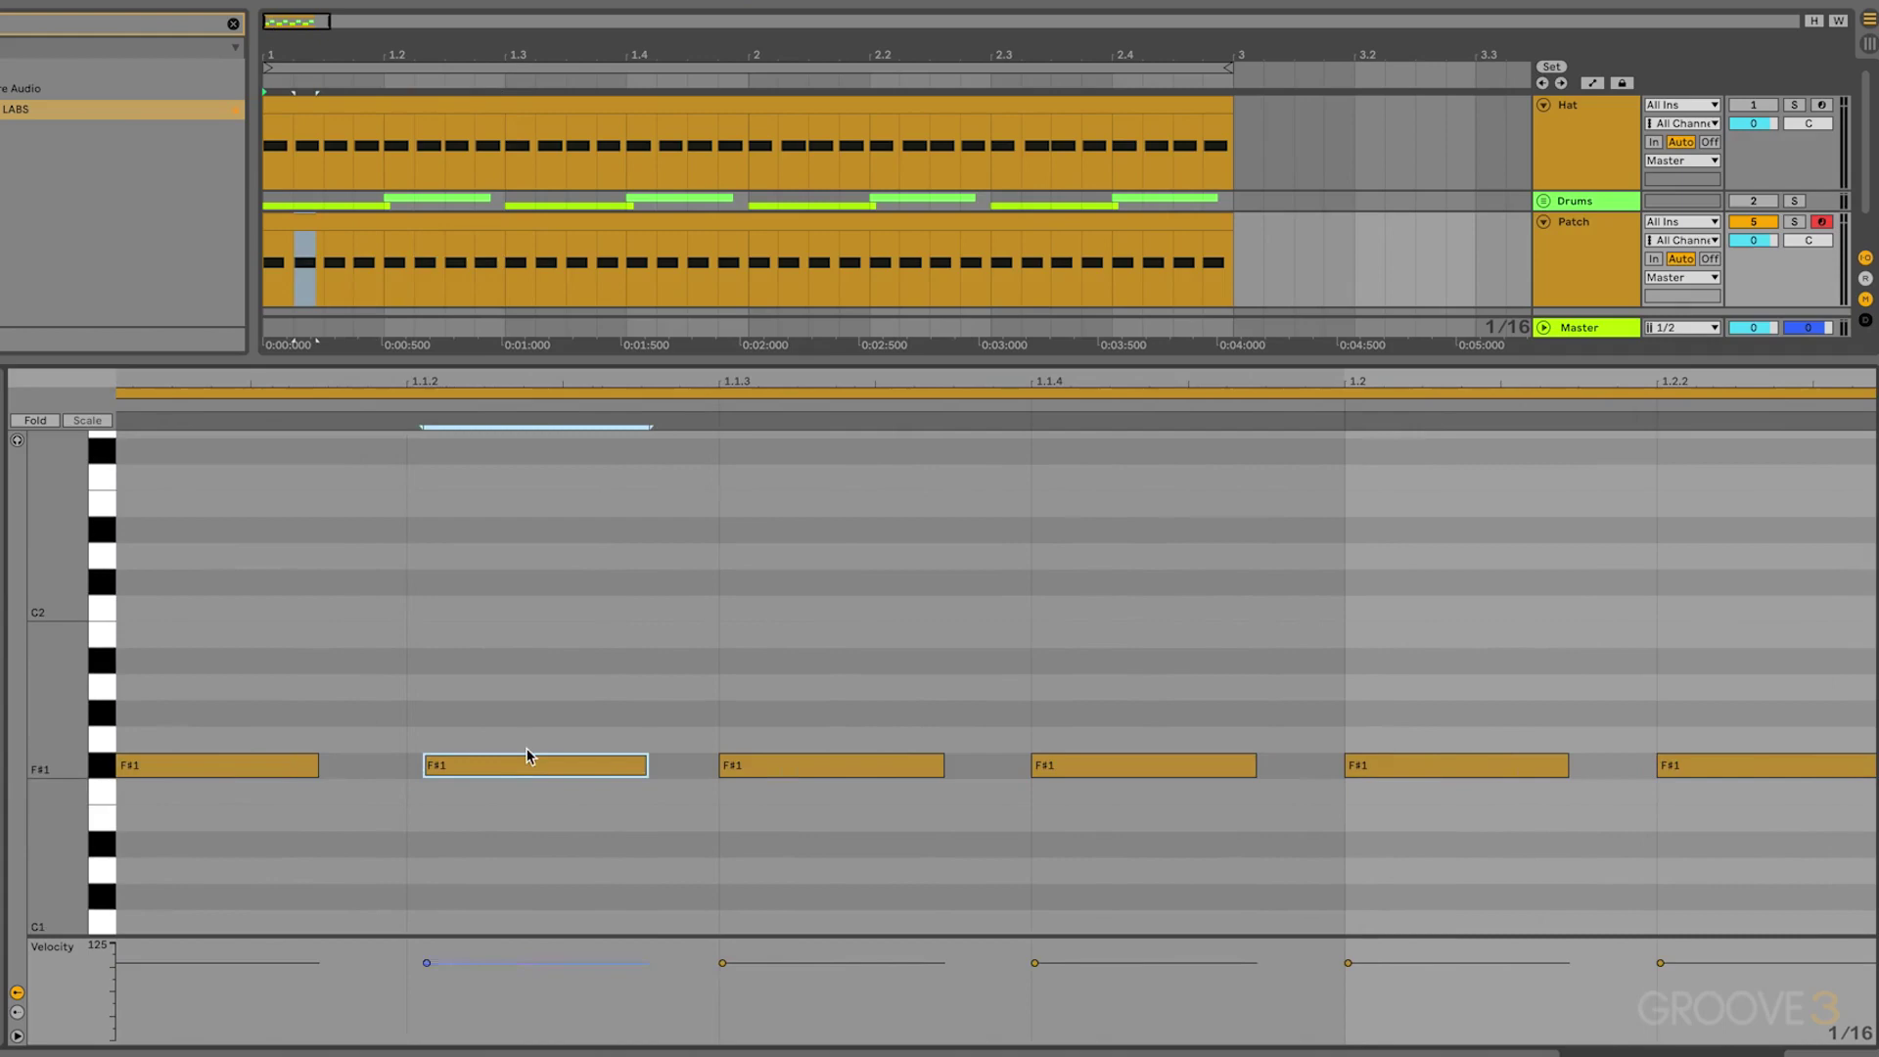
{"action": "left_click_drag", "start_coordinate": [1073, 773], "coordinate": [1116, 784]}
{"action": "scroll", "coordinate": [1087, 778], "scroll_direction": "right", "scroll_amount": 5}
{"action": "left_click", "coordinate": [1099, 773]}
{"action": "scroll", "coordinate": [1098, 773], "scroll_direction": "right", "scroll_amount": 3}
{"action": "scroll", "coordinate": [1099, 773], "scroll_direction": "right", "scroll_amount": 3}
{"action": "scroll", "coordinate": [1112, 776], "scroll_direction": "right", "scroll_amount": 5}
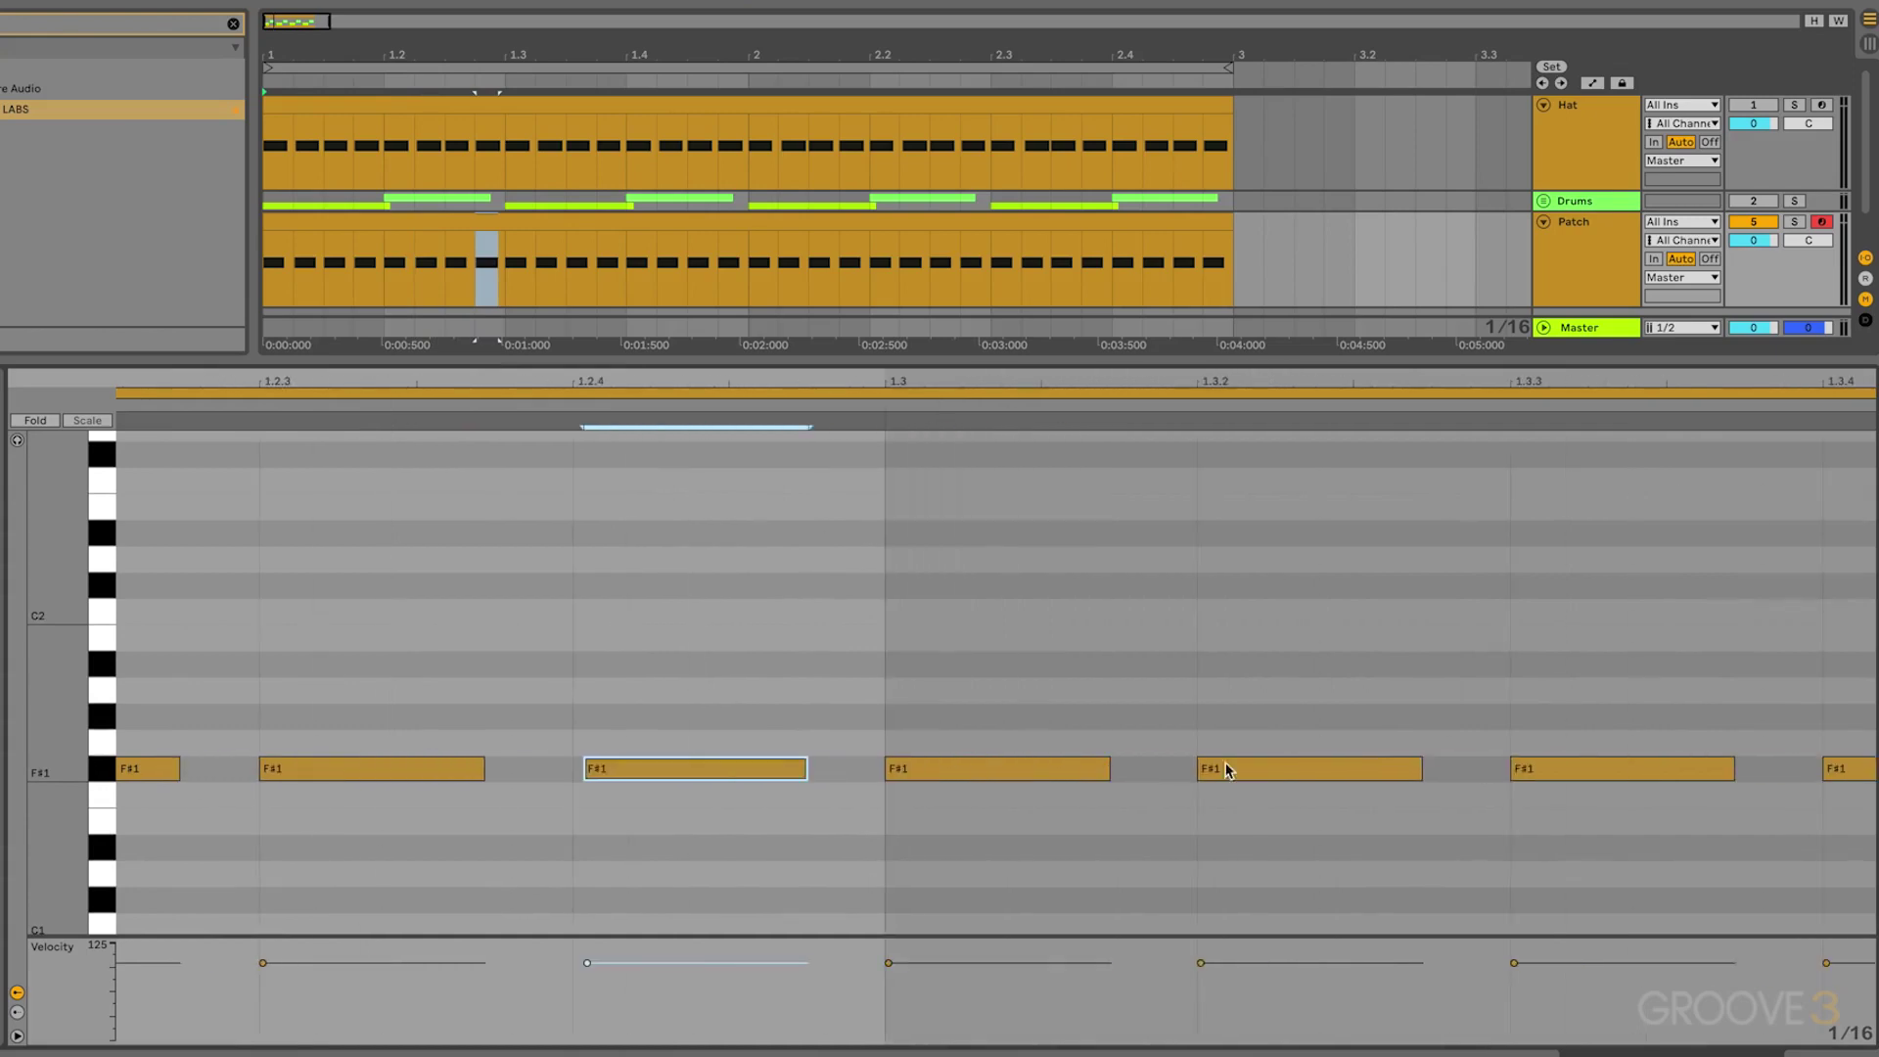
{"action": "left_click_drag", "start_coordinate": [1284, 765], "coordinate": [1301, 772]}
{"action": "scroll", "coordinate": [1301, 772], "scroll_direction": "right", "scroll_amount": 5}
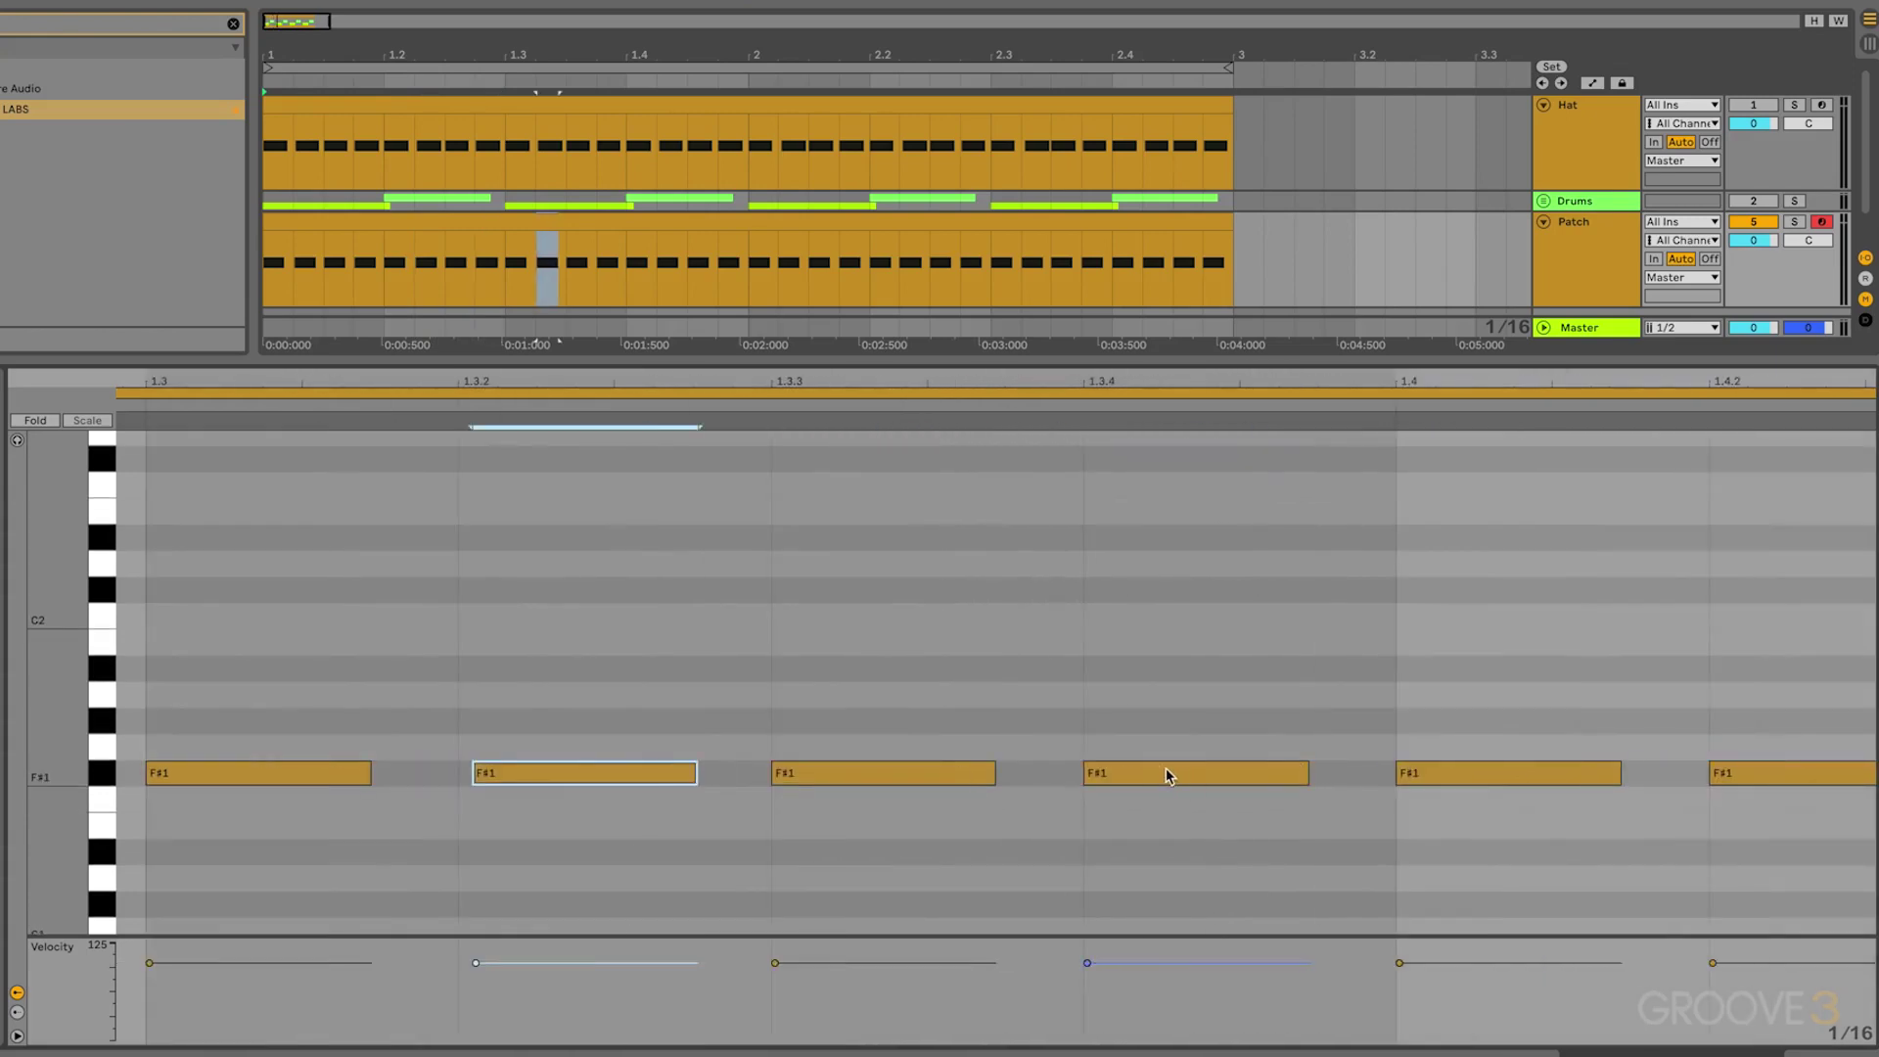
{"action": "left_click_drag", "start_coordinate": [1168, 776], "coordinate": [1171, 776]}
{"action": "scroll", "coordinate": [1171, 776], "scroll_direction": "right", "scroll_amount": 3}
{"action": "left_click", "coordinate": [1278, 777]}
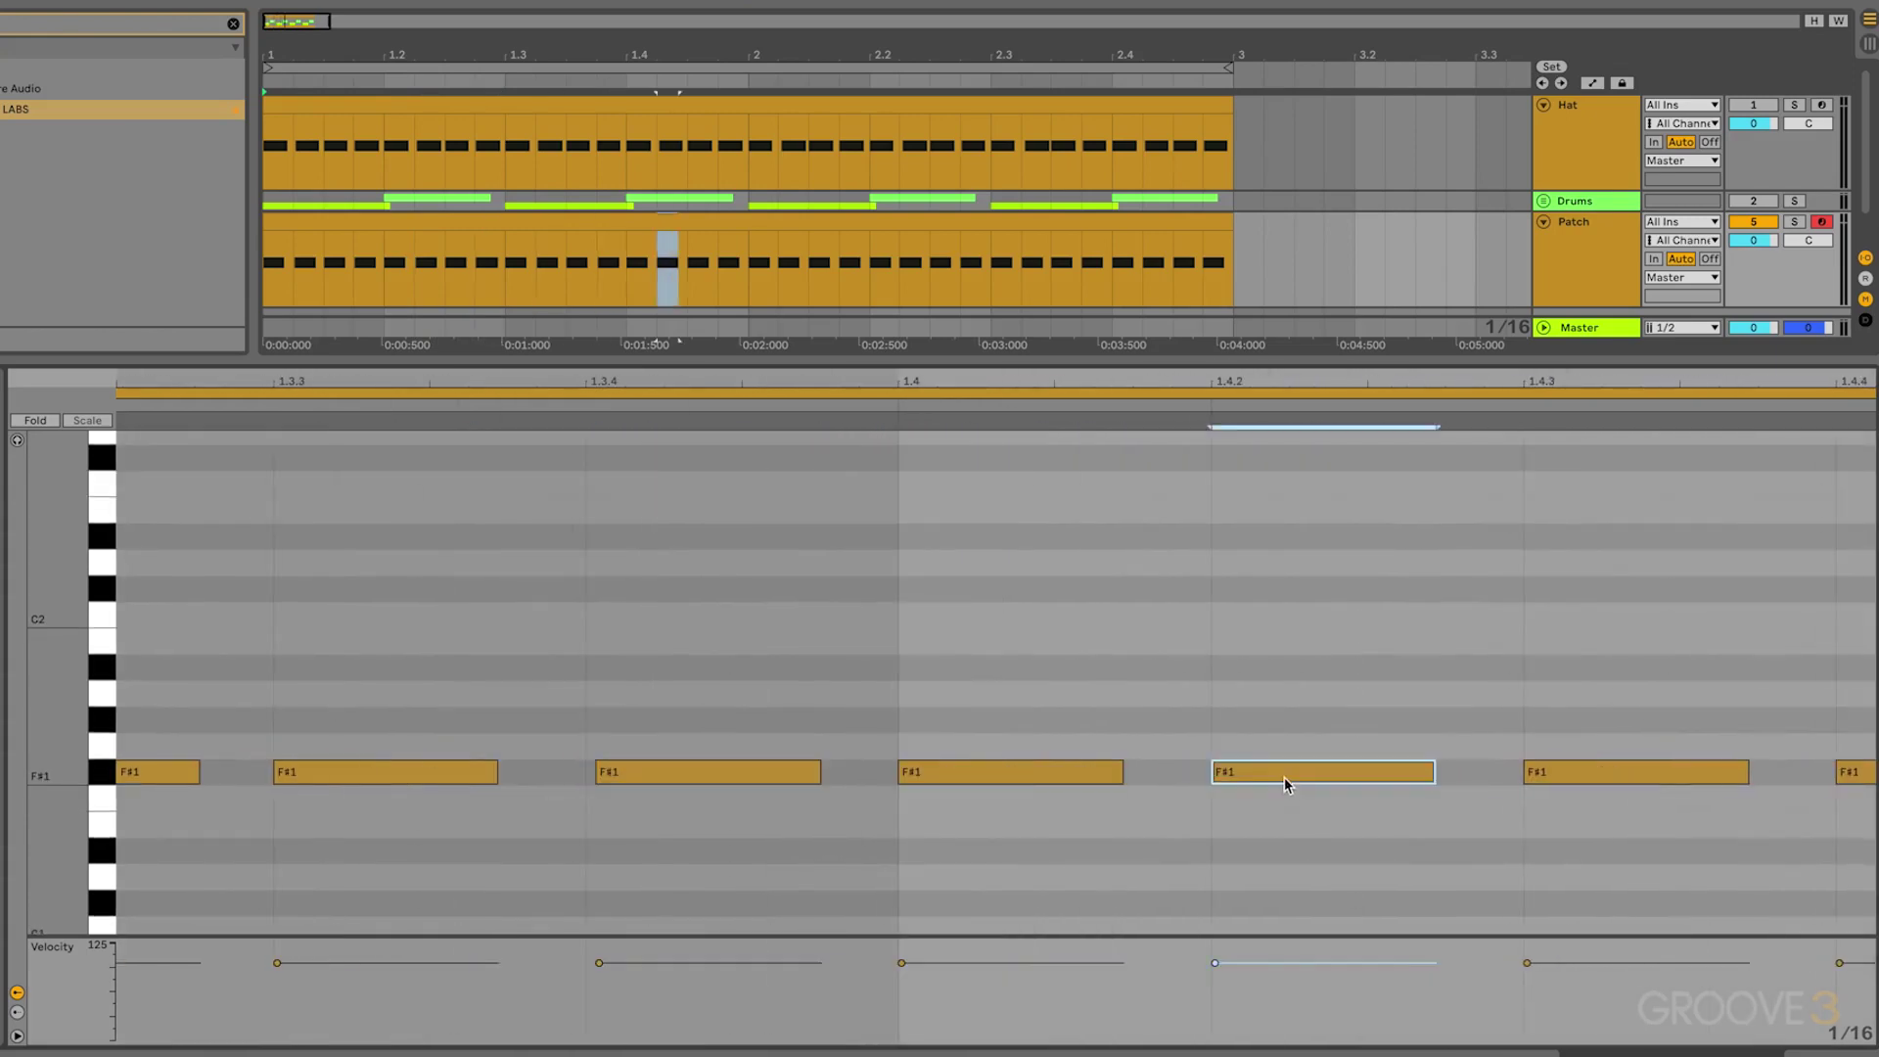
{"action": "mouse_move", "coordinate": [1284, 778]}
{"action": "left_mouse_down"}
{"action": "mouse_move", "coordinate": [1400, 774]}
{"action": "mouse_move", "coordinate": [1280, 769]}
{"action": "left_mouse_up"}
{"action": "scroll", "coordinate": [1296, 777], "scroll_direction": "right", "scroll_amount": 3}
{"action": "left_click", "coordinate": [1348, 777]}
{"action": "scroll", "coordinate": [1400, 773], "scroll_direction": "right", "scroll_amount": 4}
Push bar 2's off-beat notes (2.1.2 through 2.4.4) slightly late
{"action": "left_click", "coordinate": [1294, 773]}
{"action": "scroll", "coordinate": [1302, 773], "scroll_direction": "right", "scroll_amount": 5}
{"action": "left_click", "coordinate": [1284, 768]}
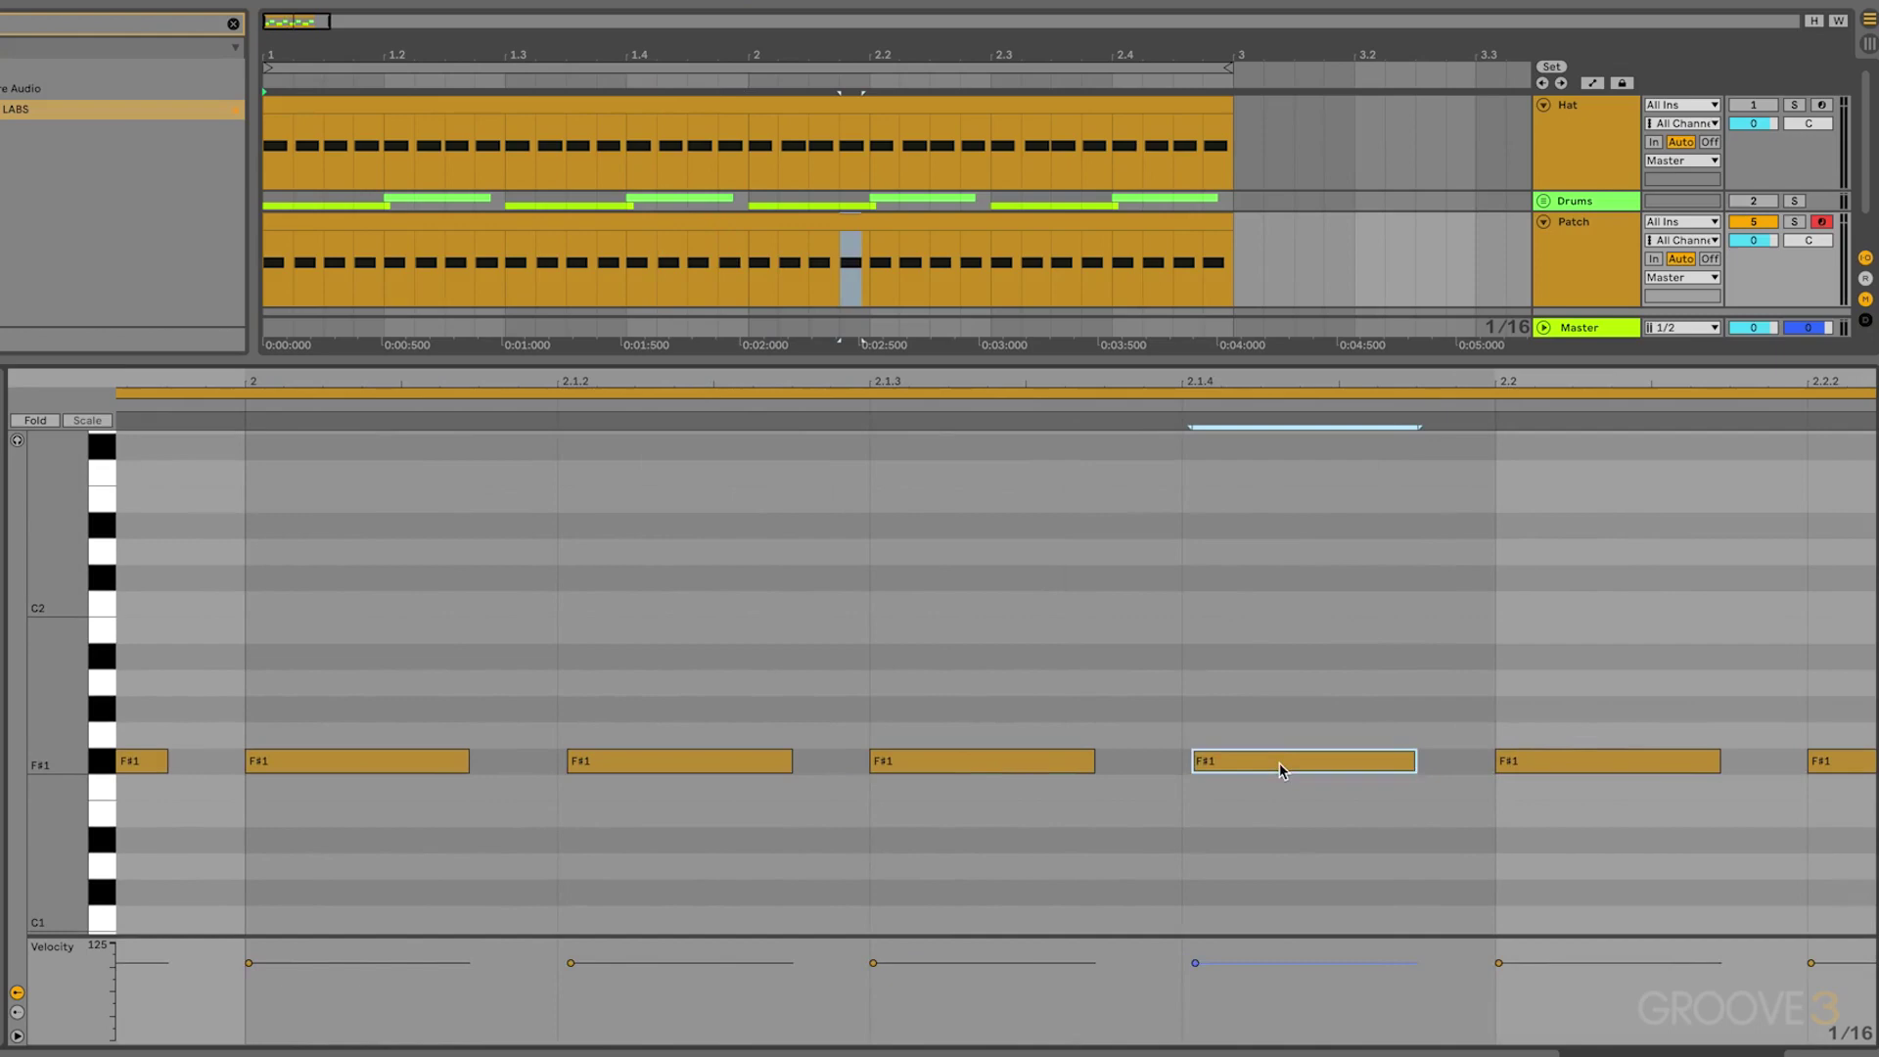
{"action": "scroll", "coordinate": [1278, 762], "scroll_direction": "right", "scroll_amount": 6}
{"action": "left_click", "coordinate": [873, 756]}
{"action": "left_click_drag", "start_coordinate": [876, 755], "coordinate": [879, 756]}
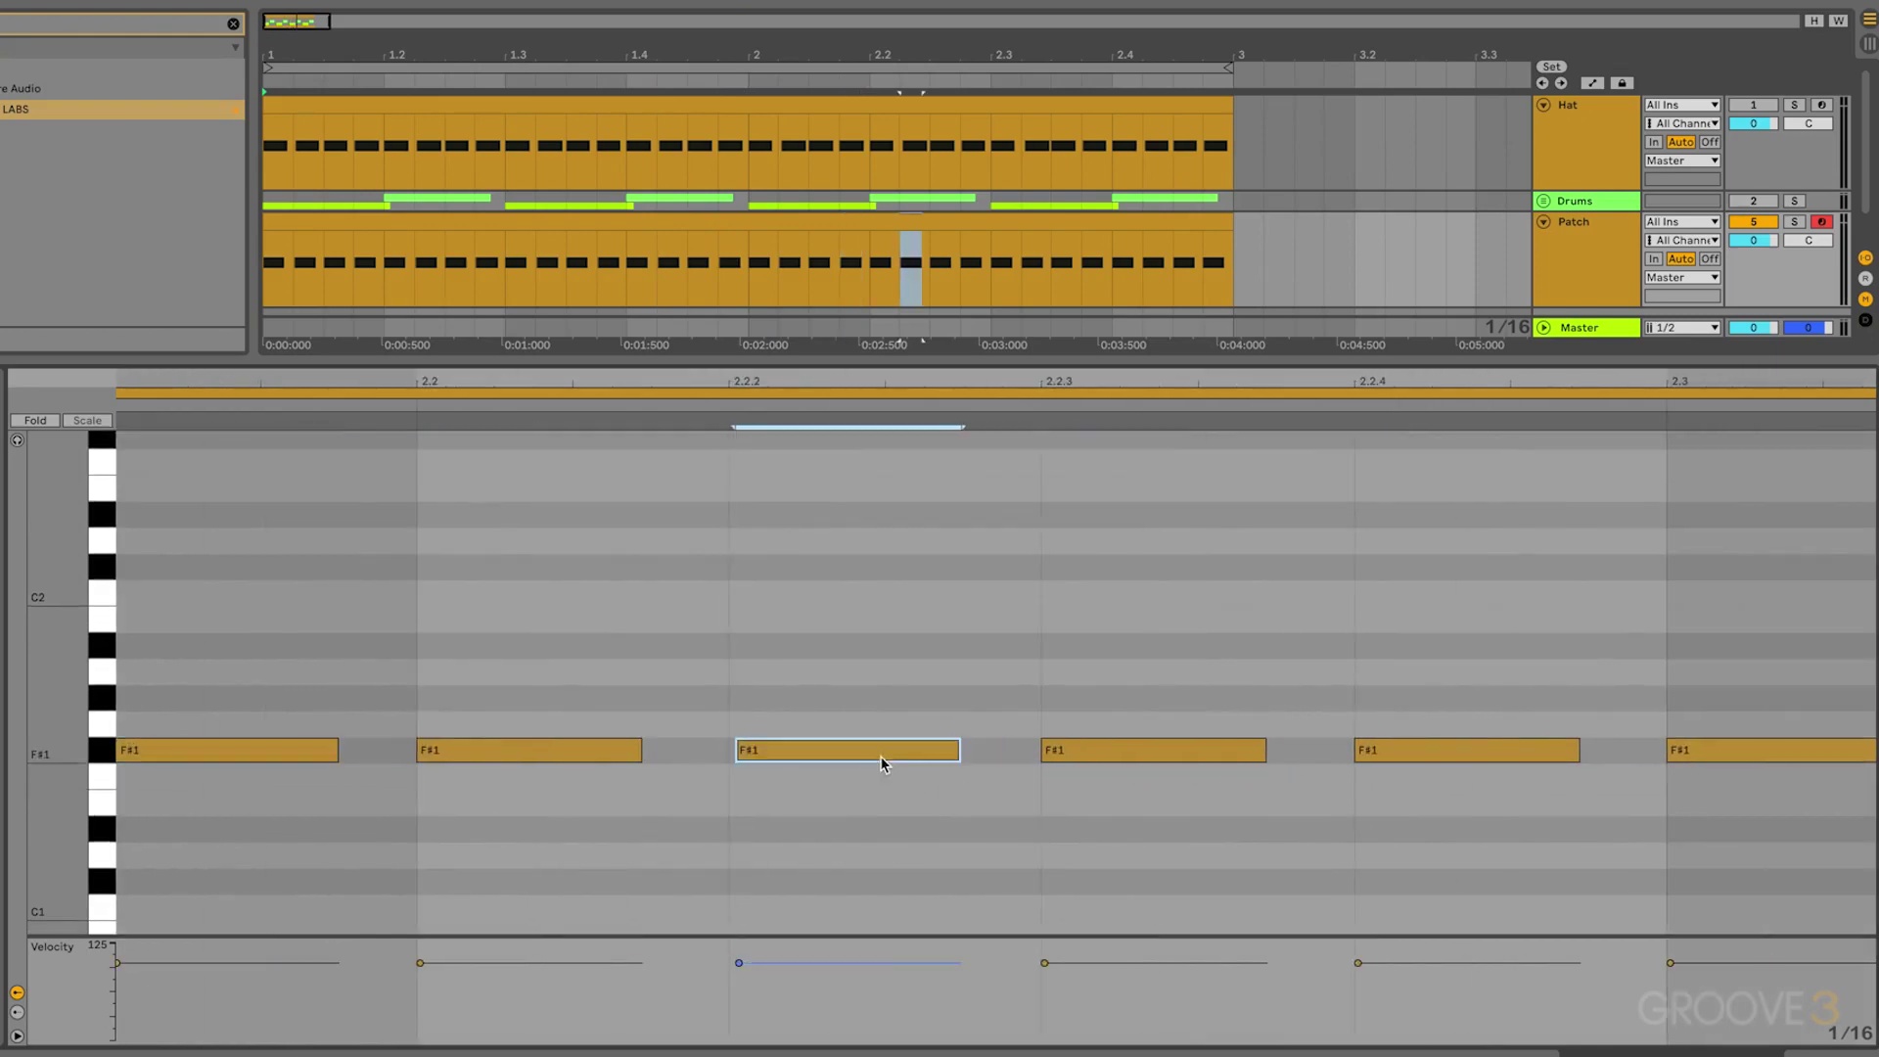
{"action": "scroll", "coordinate": [879, 755], "scroll_direction": "right", "scroll_amount": 1}
{"action": "left_click", "coordinate": [1242, 754]}
{"action": "left_click_drag", "start_coordinate": [1241, 754], "coordinate": [1254, 754]}
{"action": "scroll", "coordinate": [1255, 752], "scroll_direction": "right", "scroll_amount": 2}
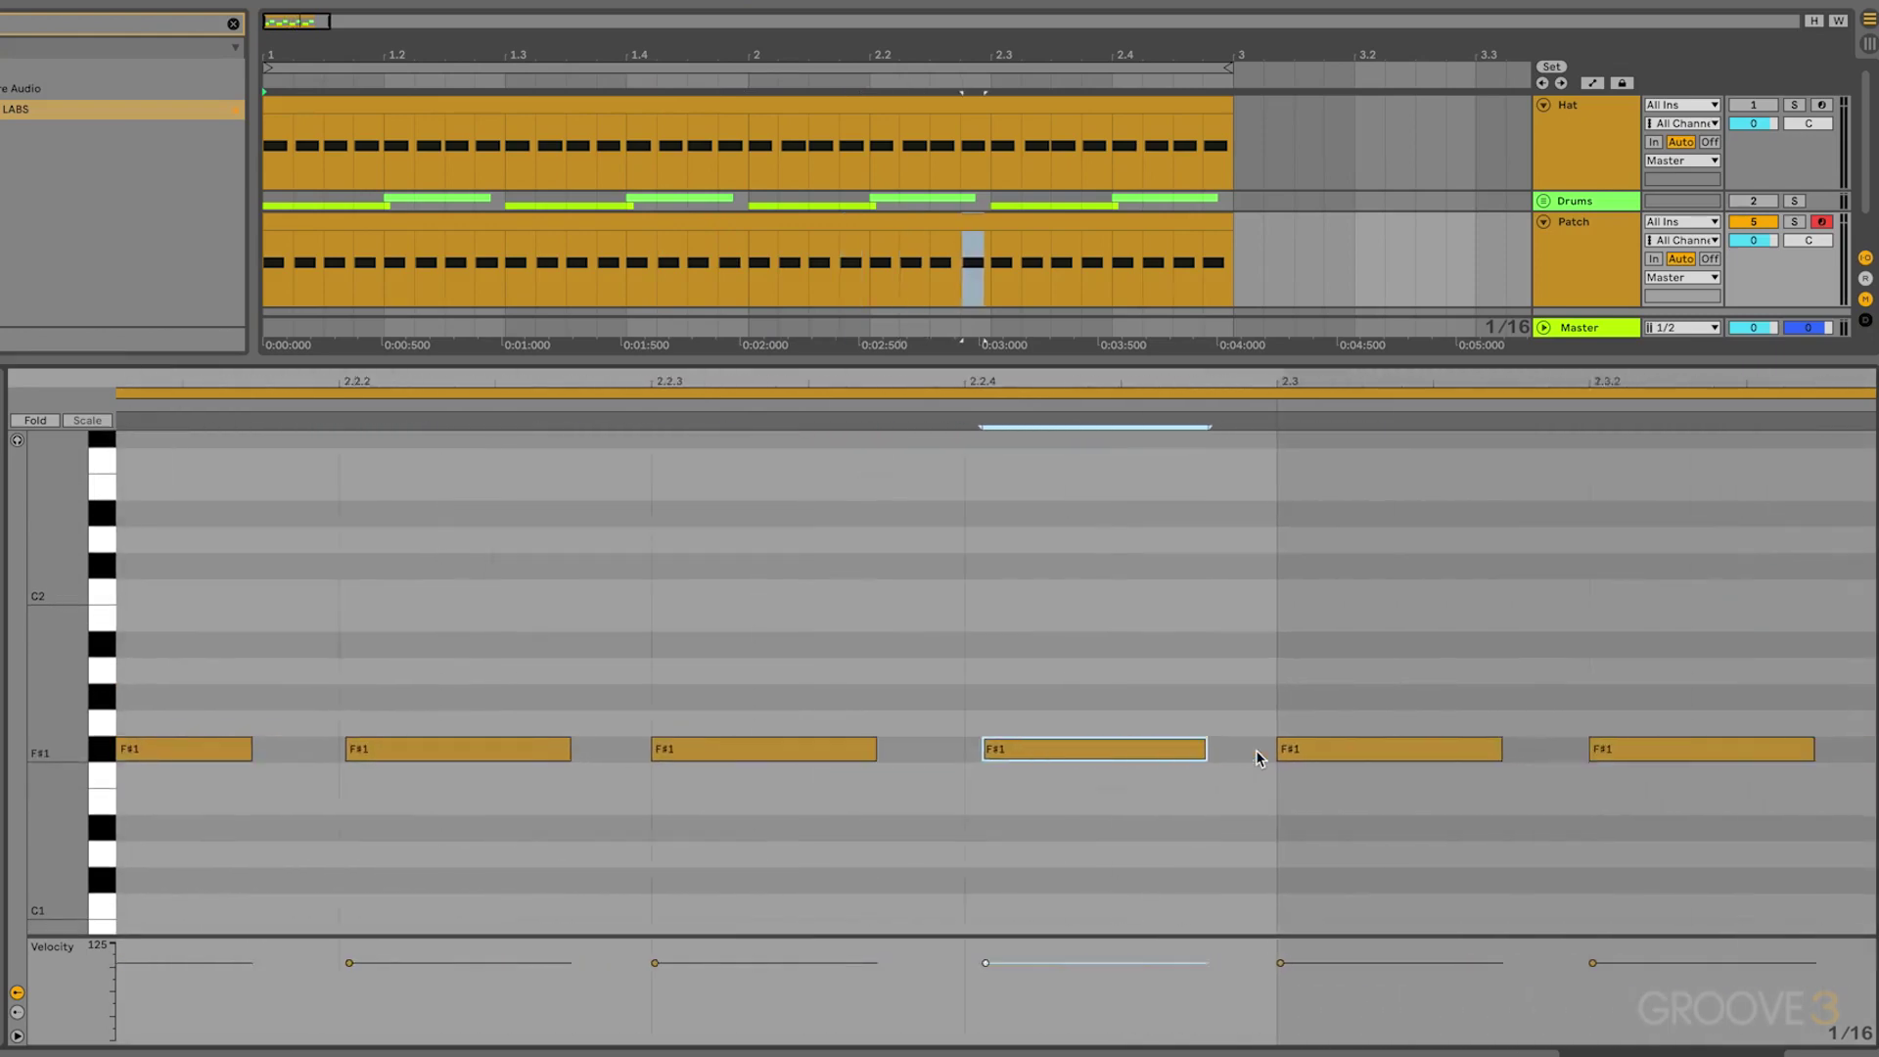
{"action": "scroll", "coordinate": [1257, 754], "scroll_direction": "right", "scroll_amount": 1}
{"action": "left_click", "coordinate": [1498, 752]}
{"action": "left_click_drag", "start_coordinate": [1531, 759], "coordinate": [1498, 759]}
{"action": "scroll", "coordinate": [1531, 756], "scroll_direction": "right", "scroll_amount": 4}
{"action": "scroll", "coordinate": [1497, 759], "scroll_direction": "right", "scroll_amount": 1}
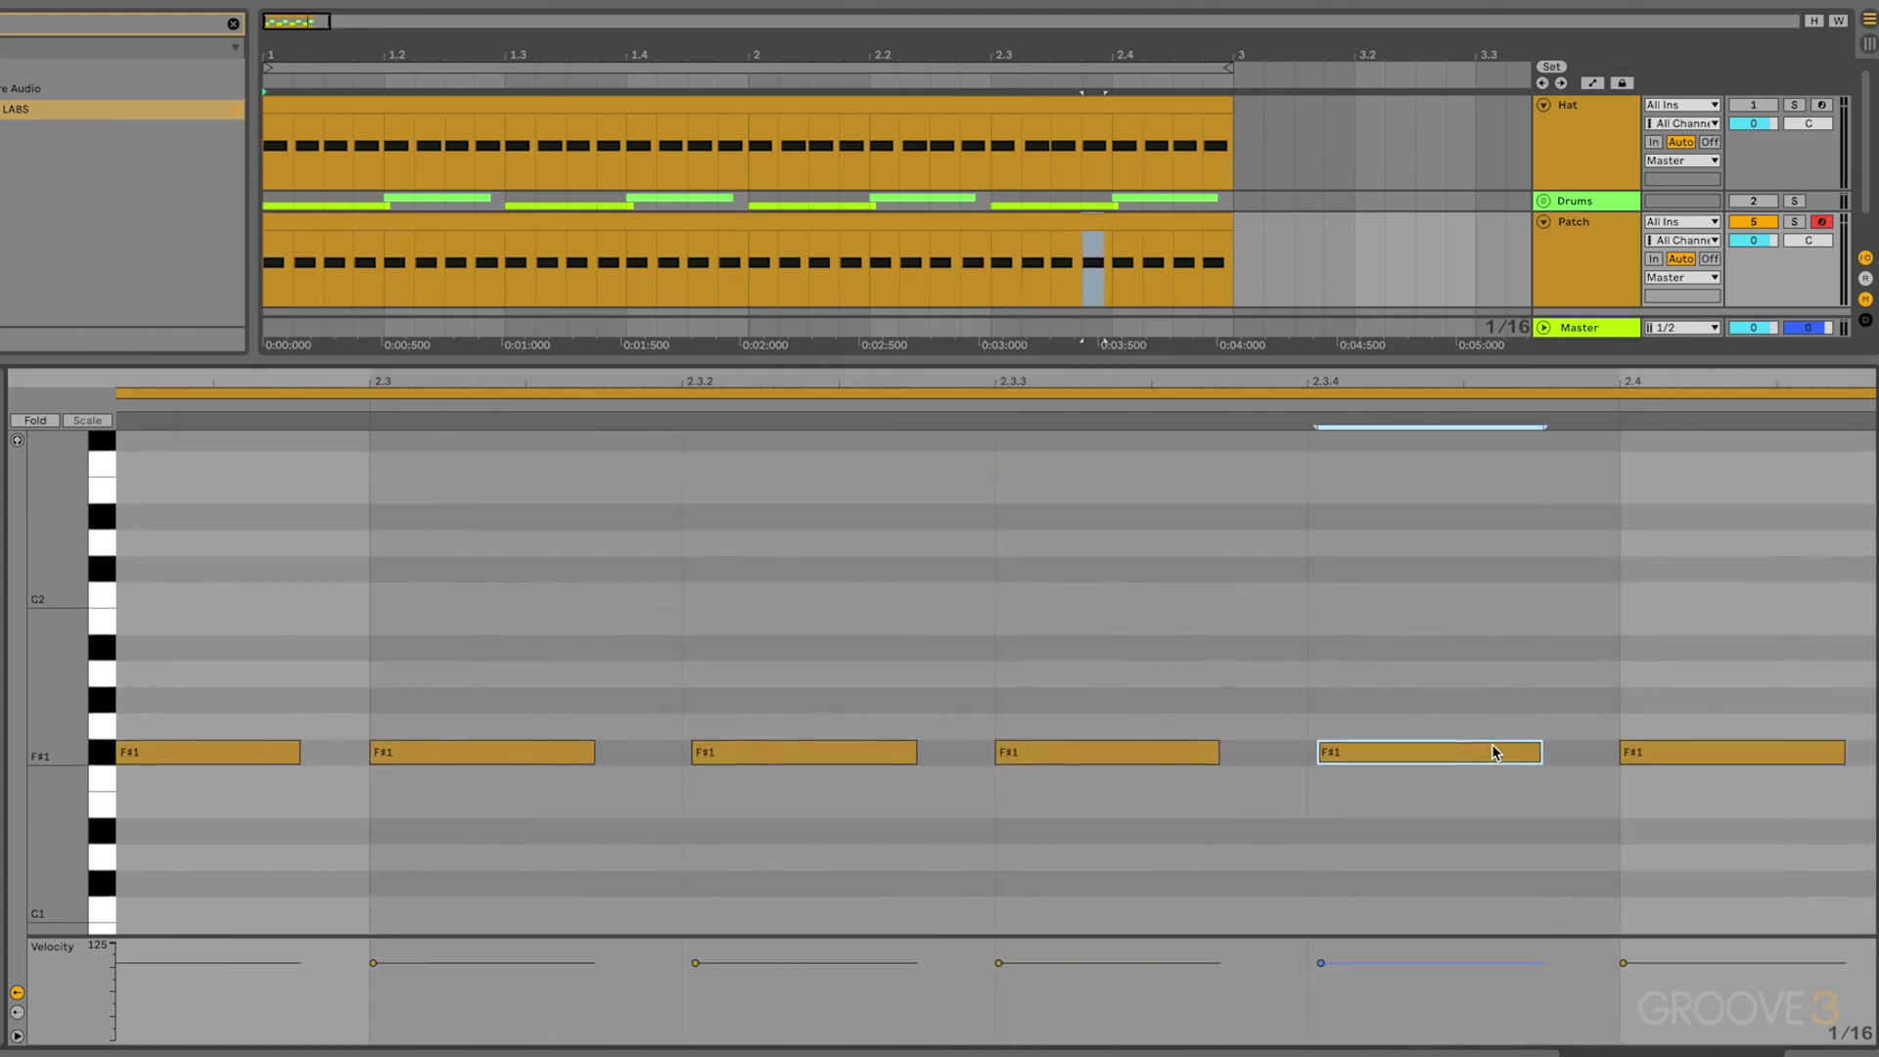
{"action": "scroll", "coordinate": [1498, 759], "scroll_direction": "right", "scroll_amount": 5}
{"action": "left_click", "coordinate": [1235, 754]}
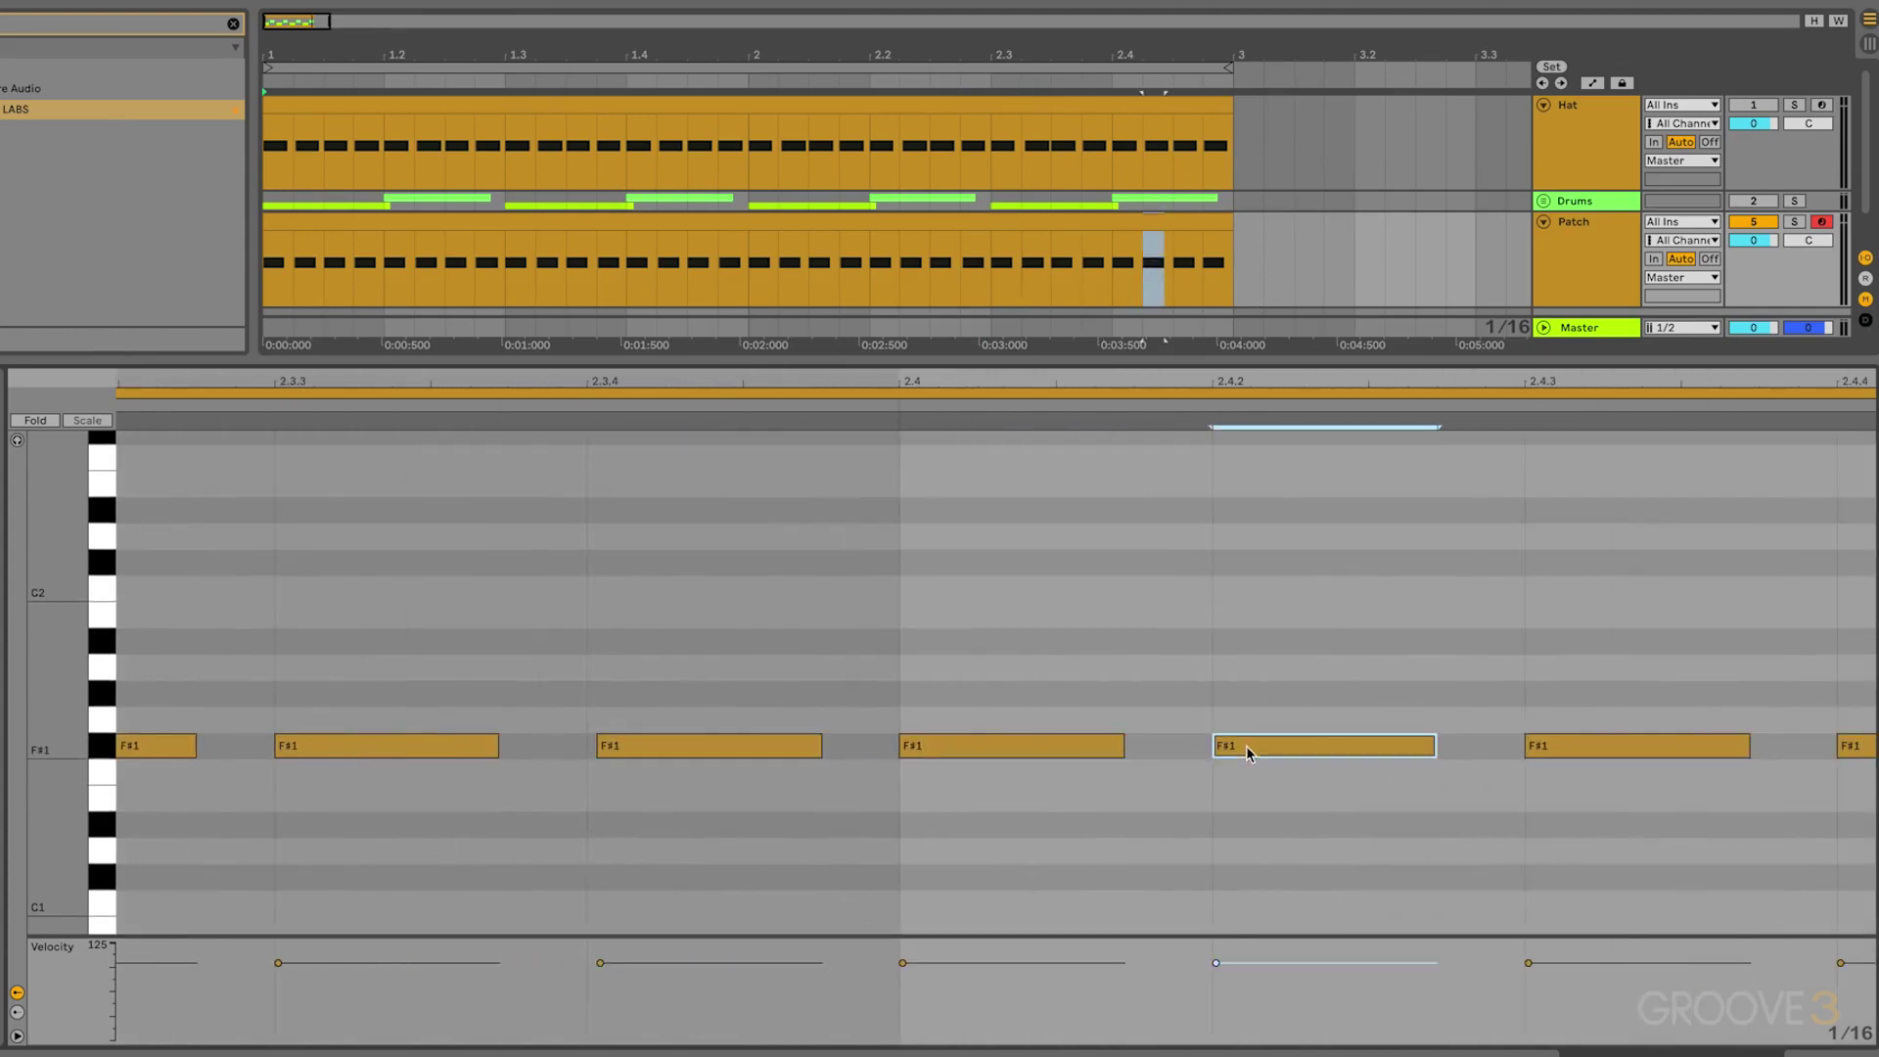
{"action": "left_click_drag", "start_coordinate": [1248, 754], "coordinate": [1254, 755]}
{"action": "scroll", "coordinate": [1254, 754], "scroll_direction": "right", "scroll_amount": 2}
{"action": "left_click", "coordinate": [1627, 744]}
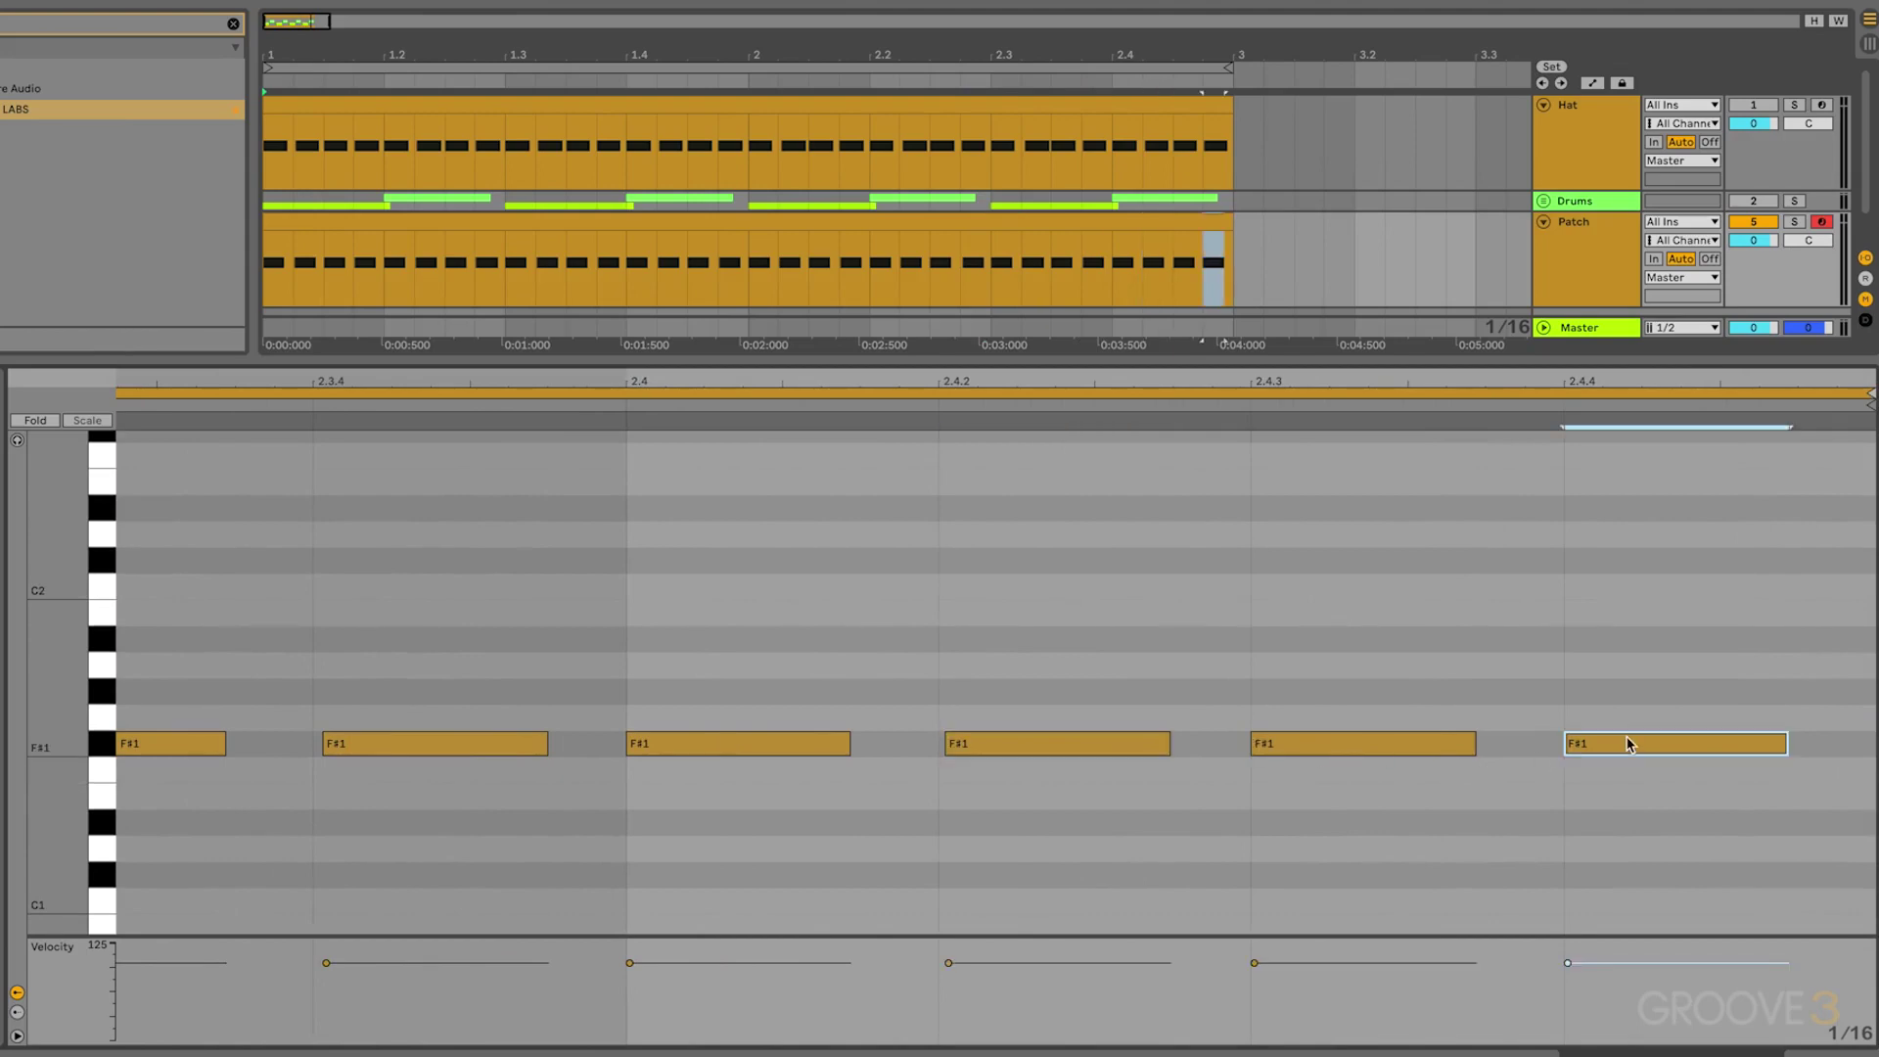
Zoom out, play the humanized loop, then turn off the Patch track and stop
{"action": "key", "text": "minus"}
{"action": "key", "text": "minus"}
{"action": "key", "text": "minus"}
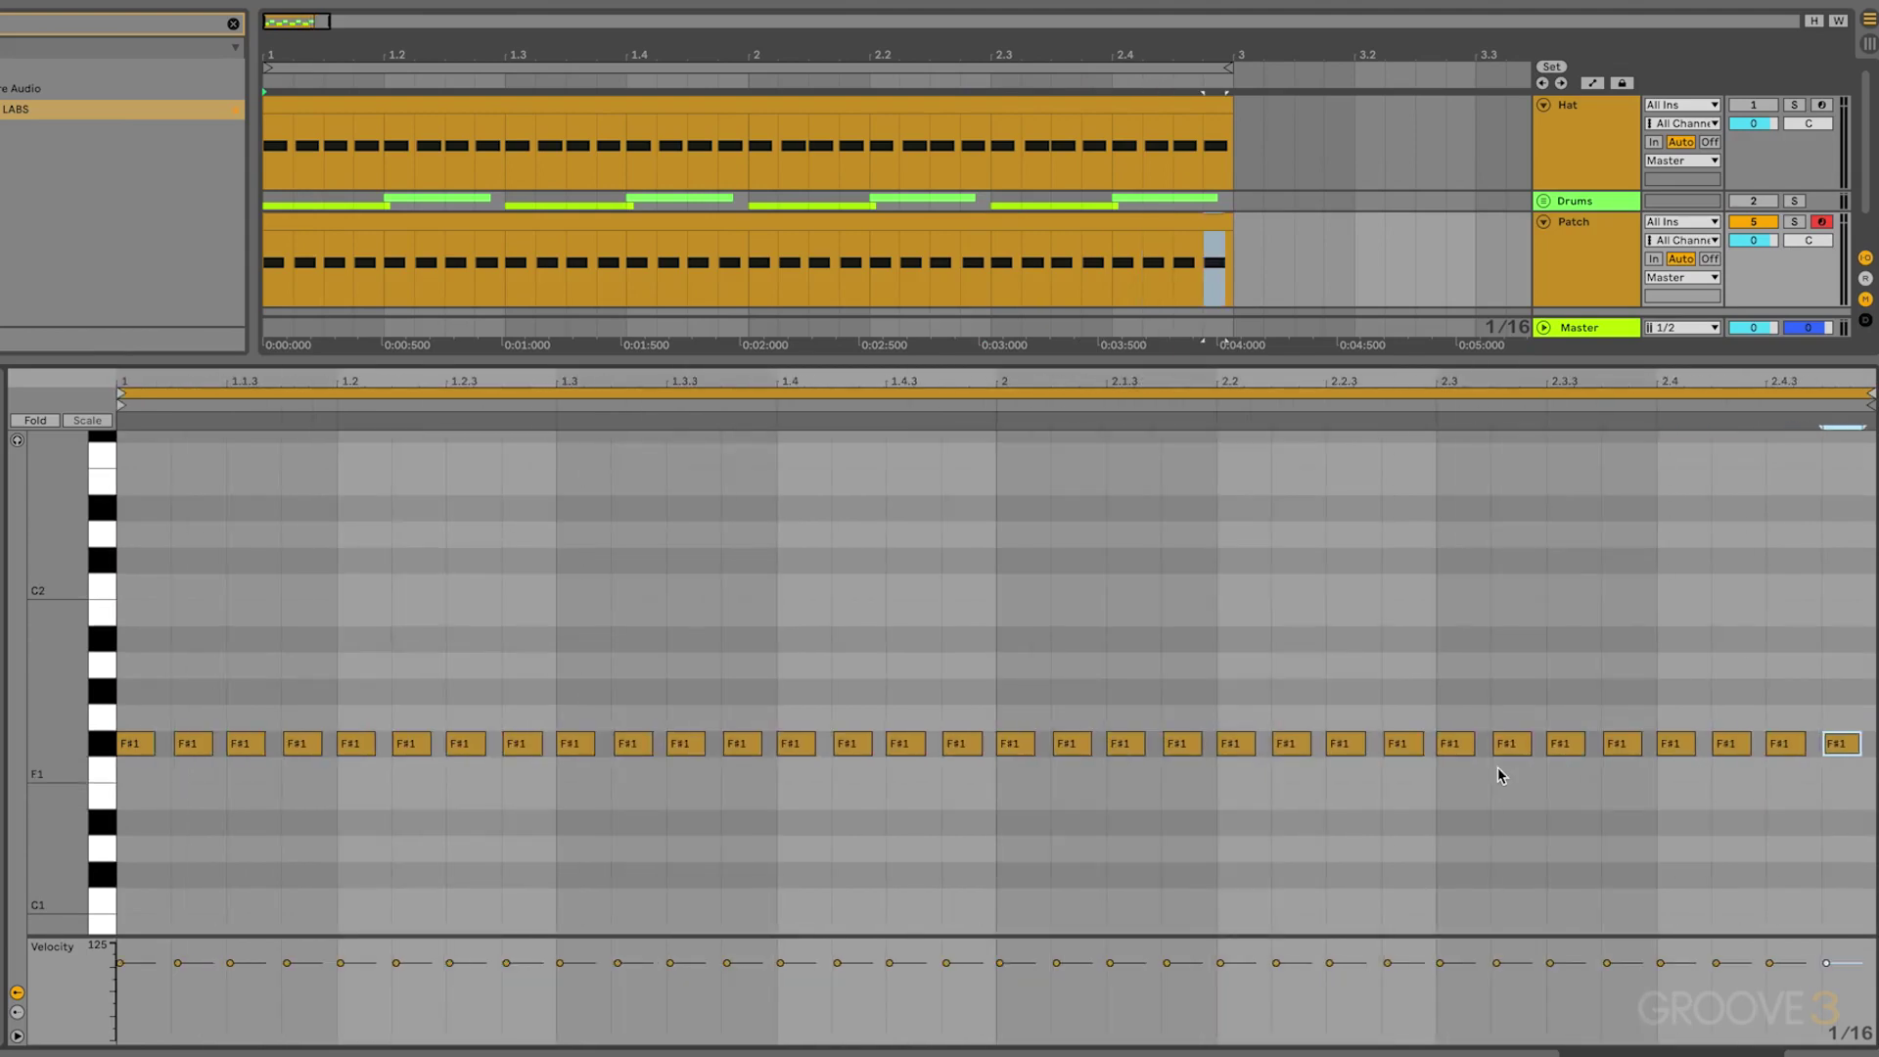
{"action": "key", "text": "space"}
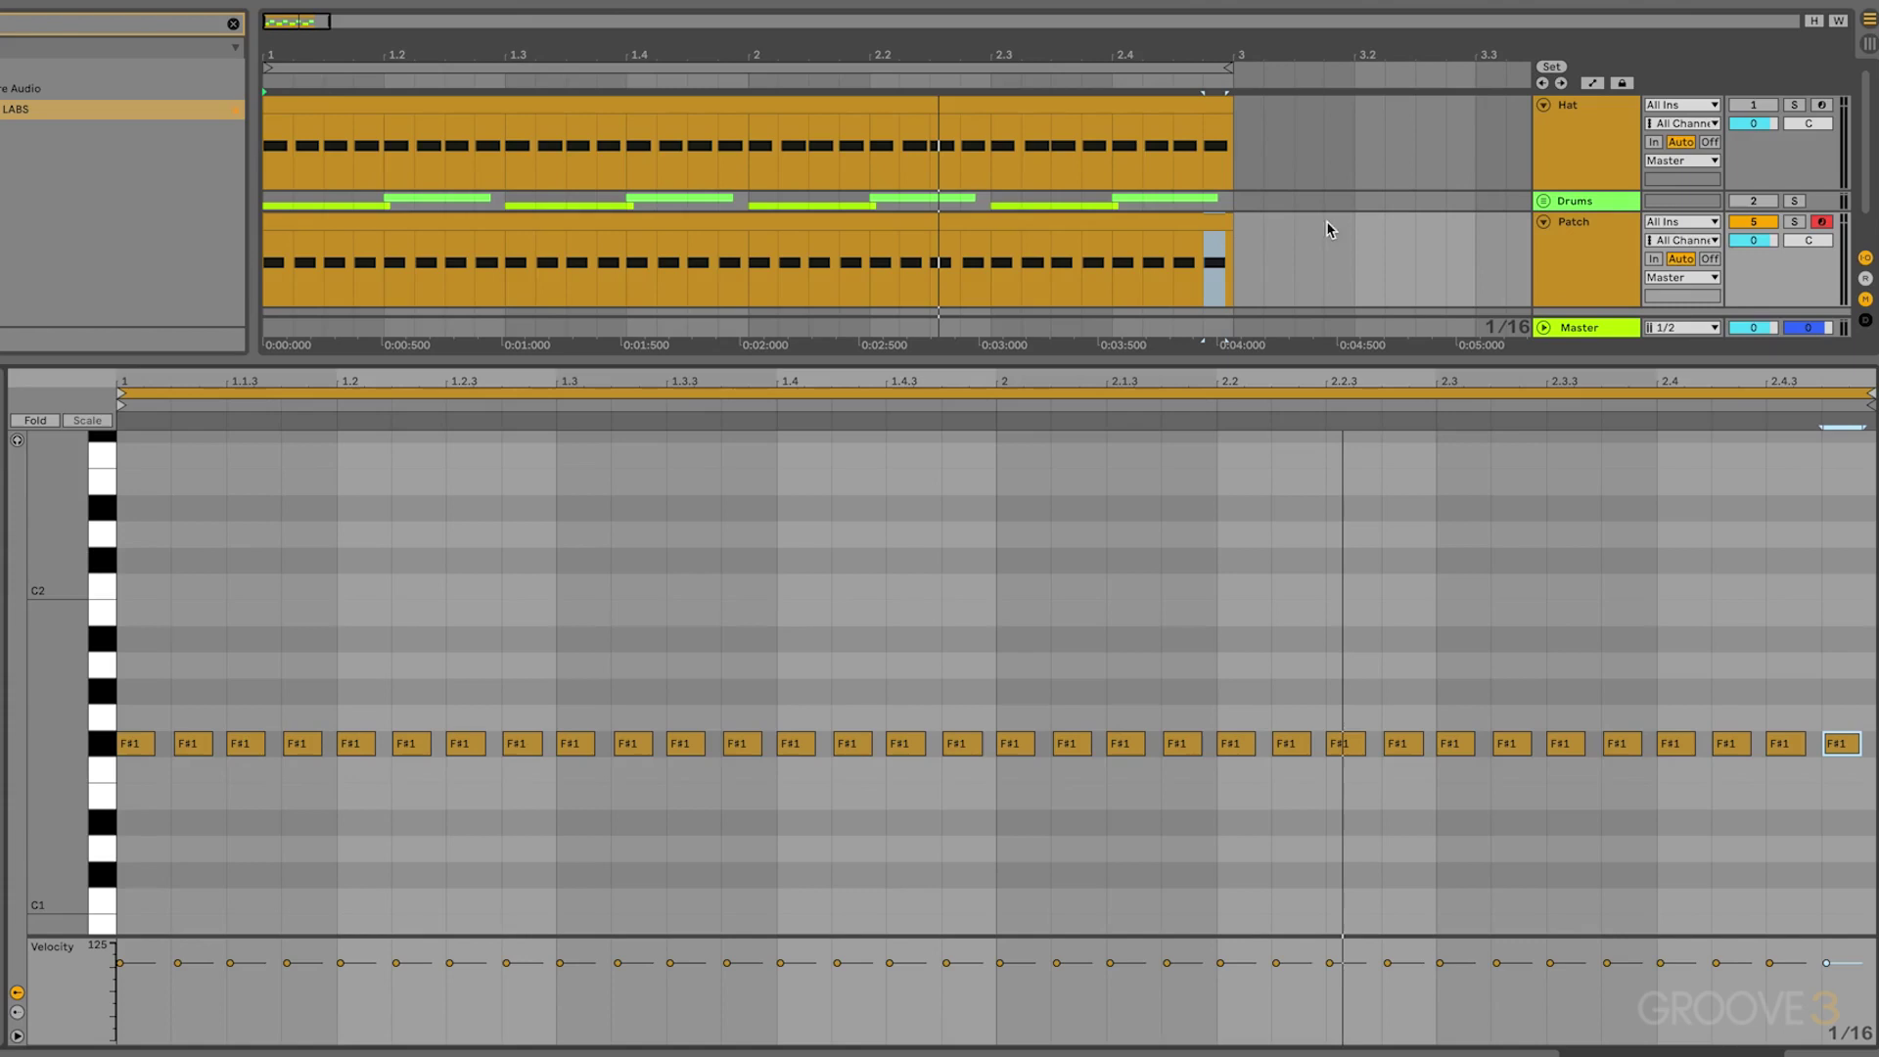
{"action": "left_click", "coordinate": [1754, 222]}
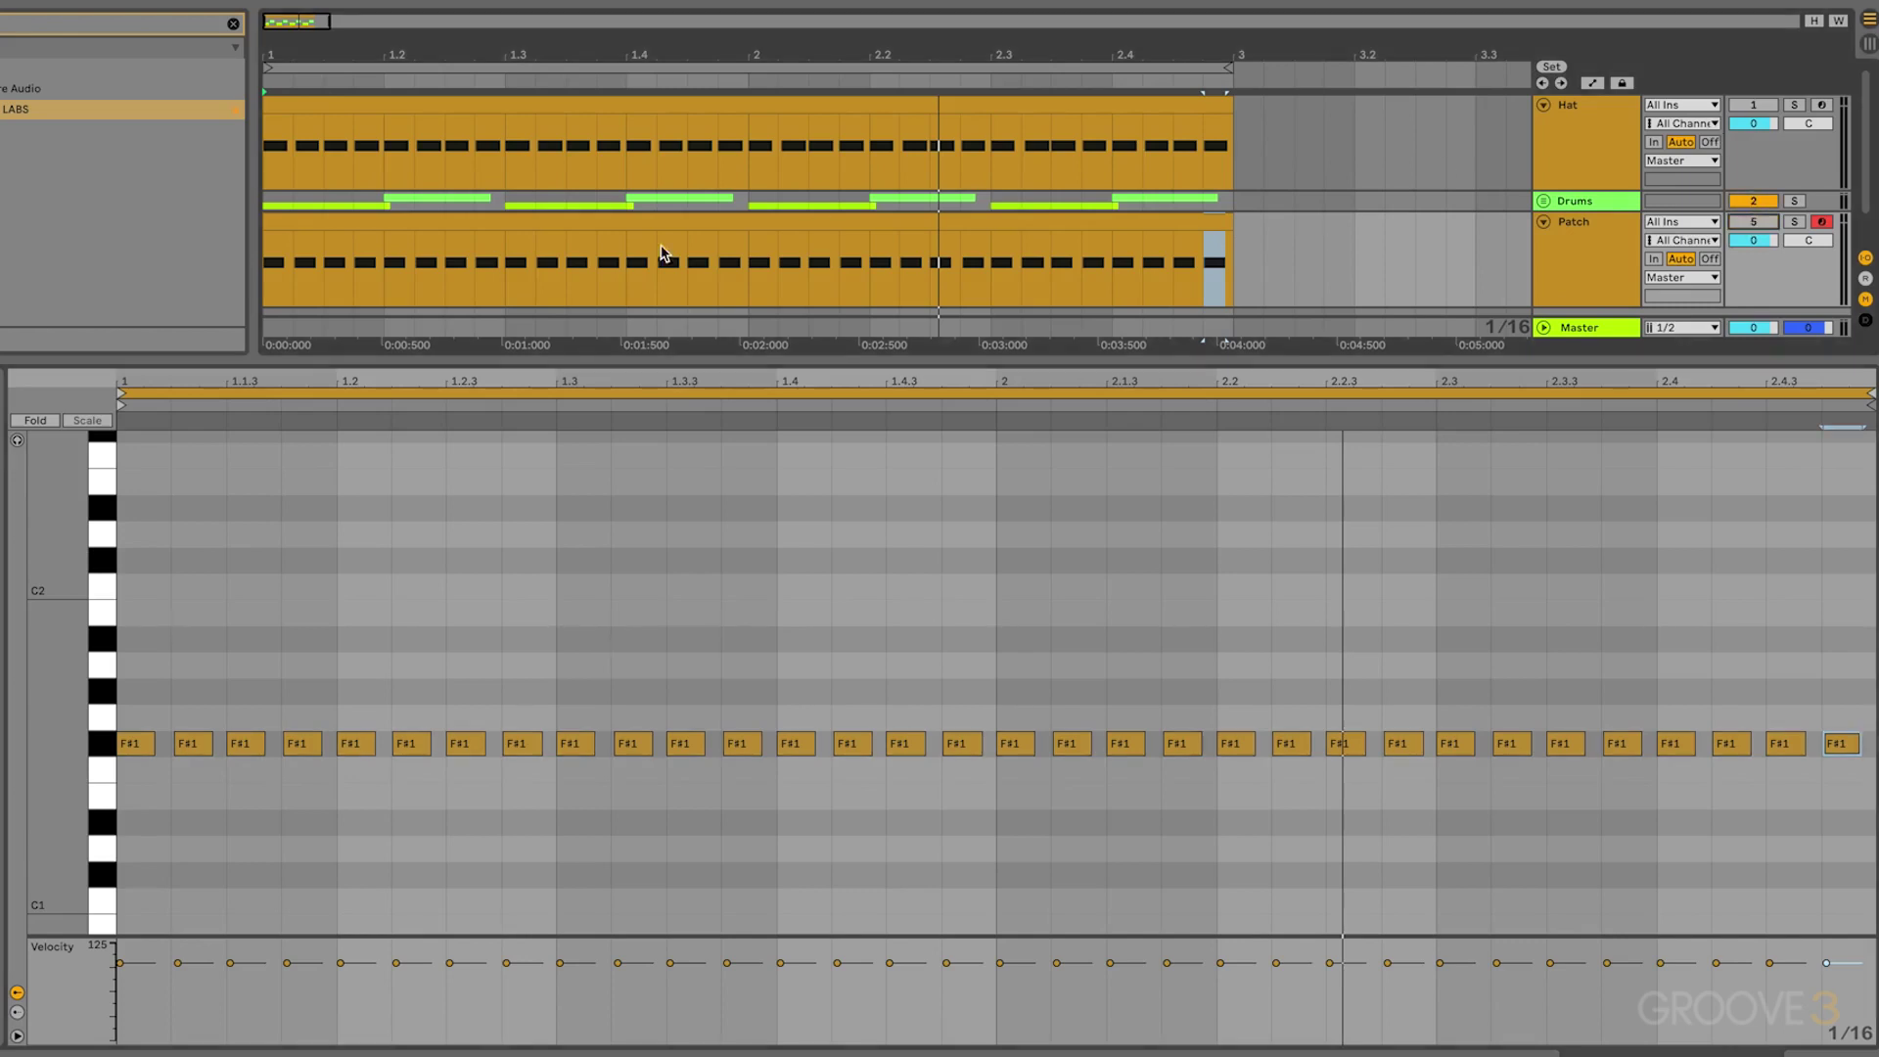
{"action": "left_click", "coordinate": [275, 262]}
{"action": "key", "text": "space"}
{"action": "key", "text": "space"}
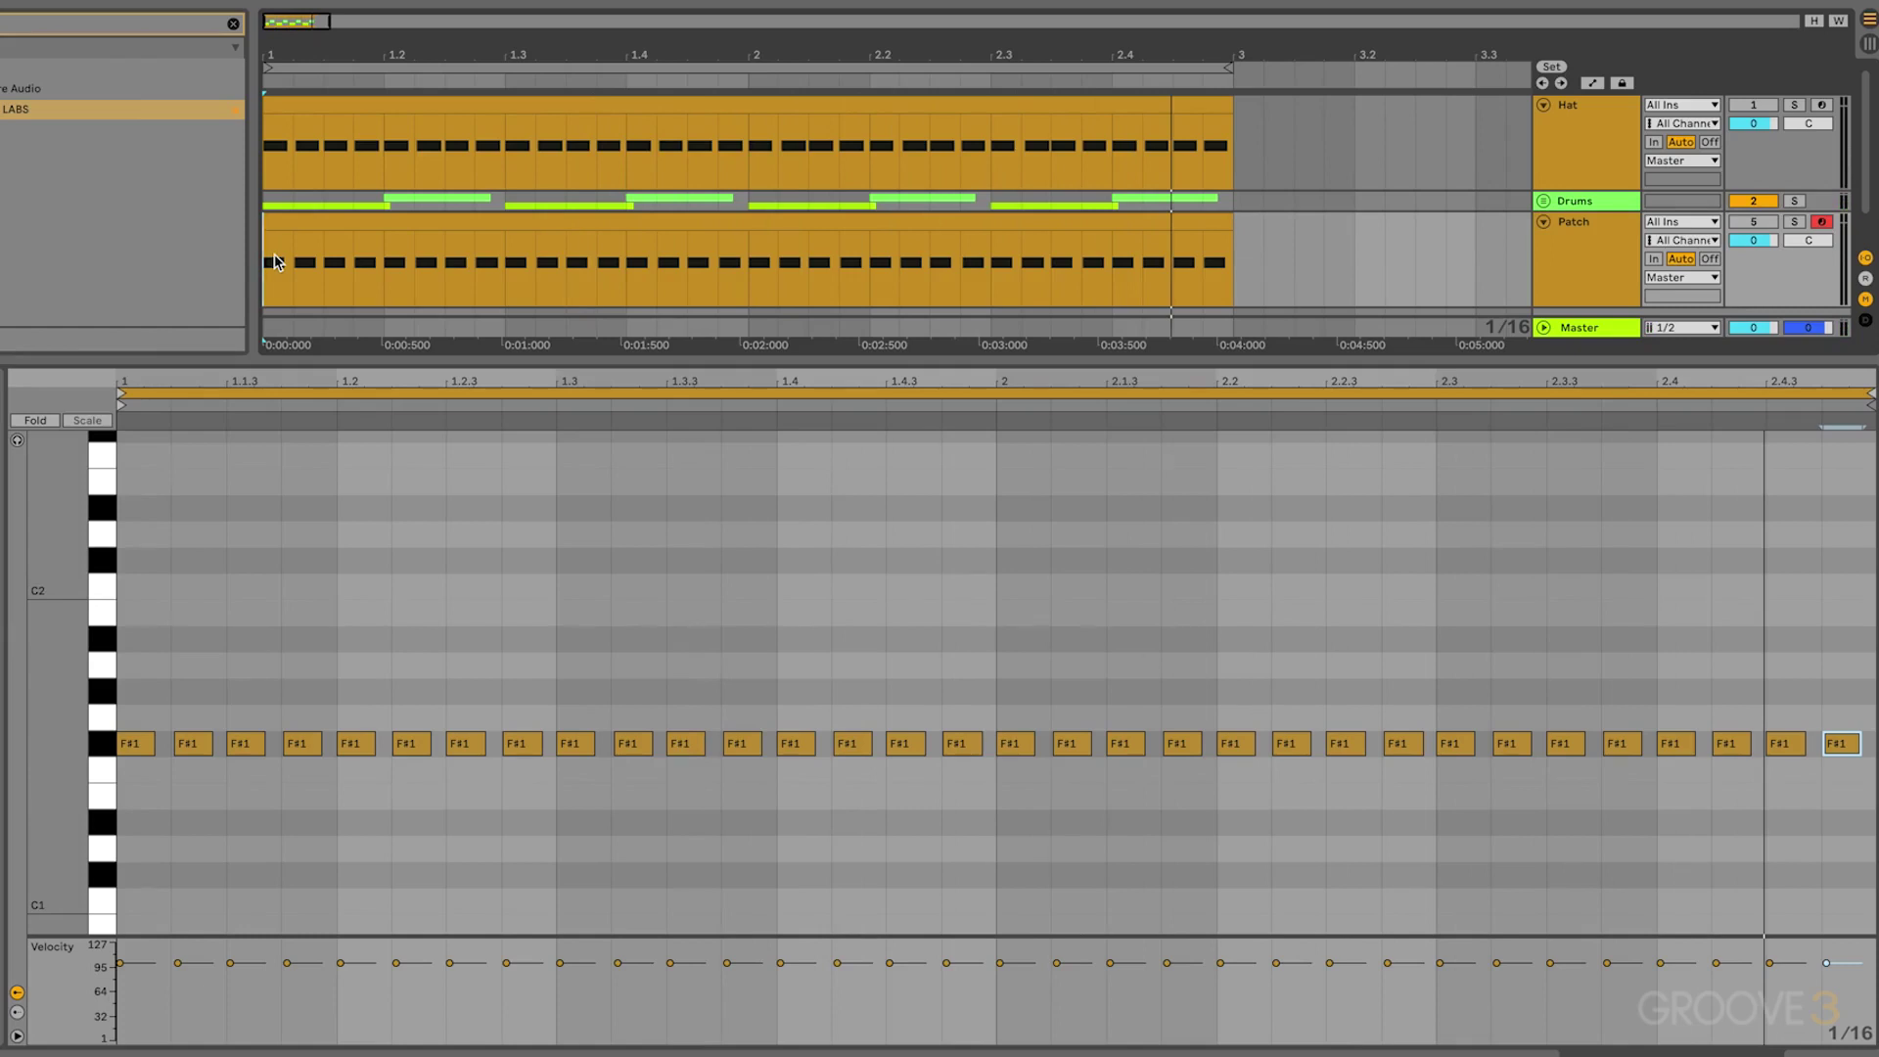
Reactivate Patch, deactivate Drums, and lower velocities of the second to fourth hi-hat notes
{"action": "left_click", "coordinate": [1767, 228]}
{"action": "left_click", "coordinate": [1760, 201]}
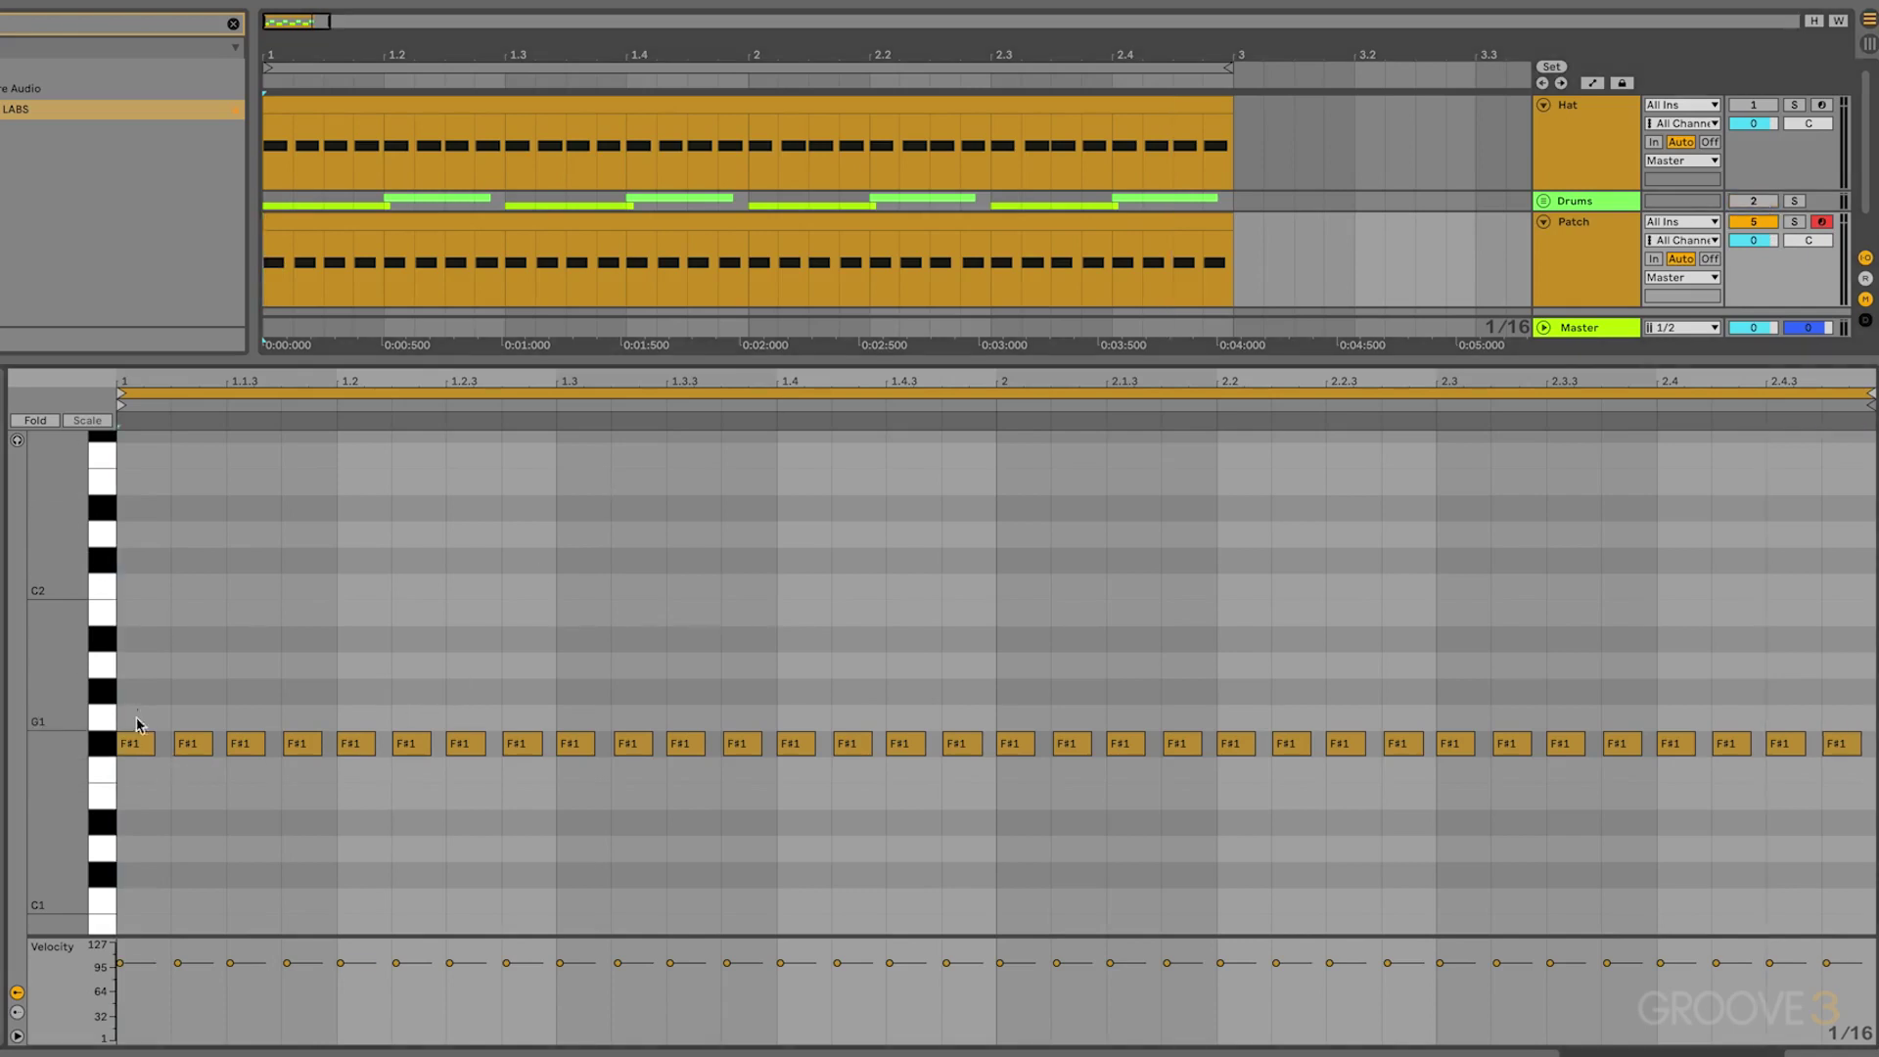
{"action": "left_click", "coordinate": [135, 745]}
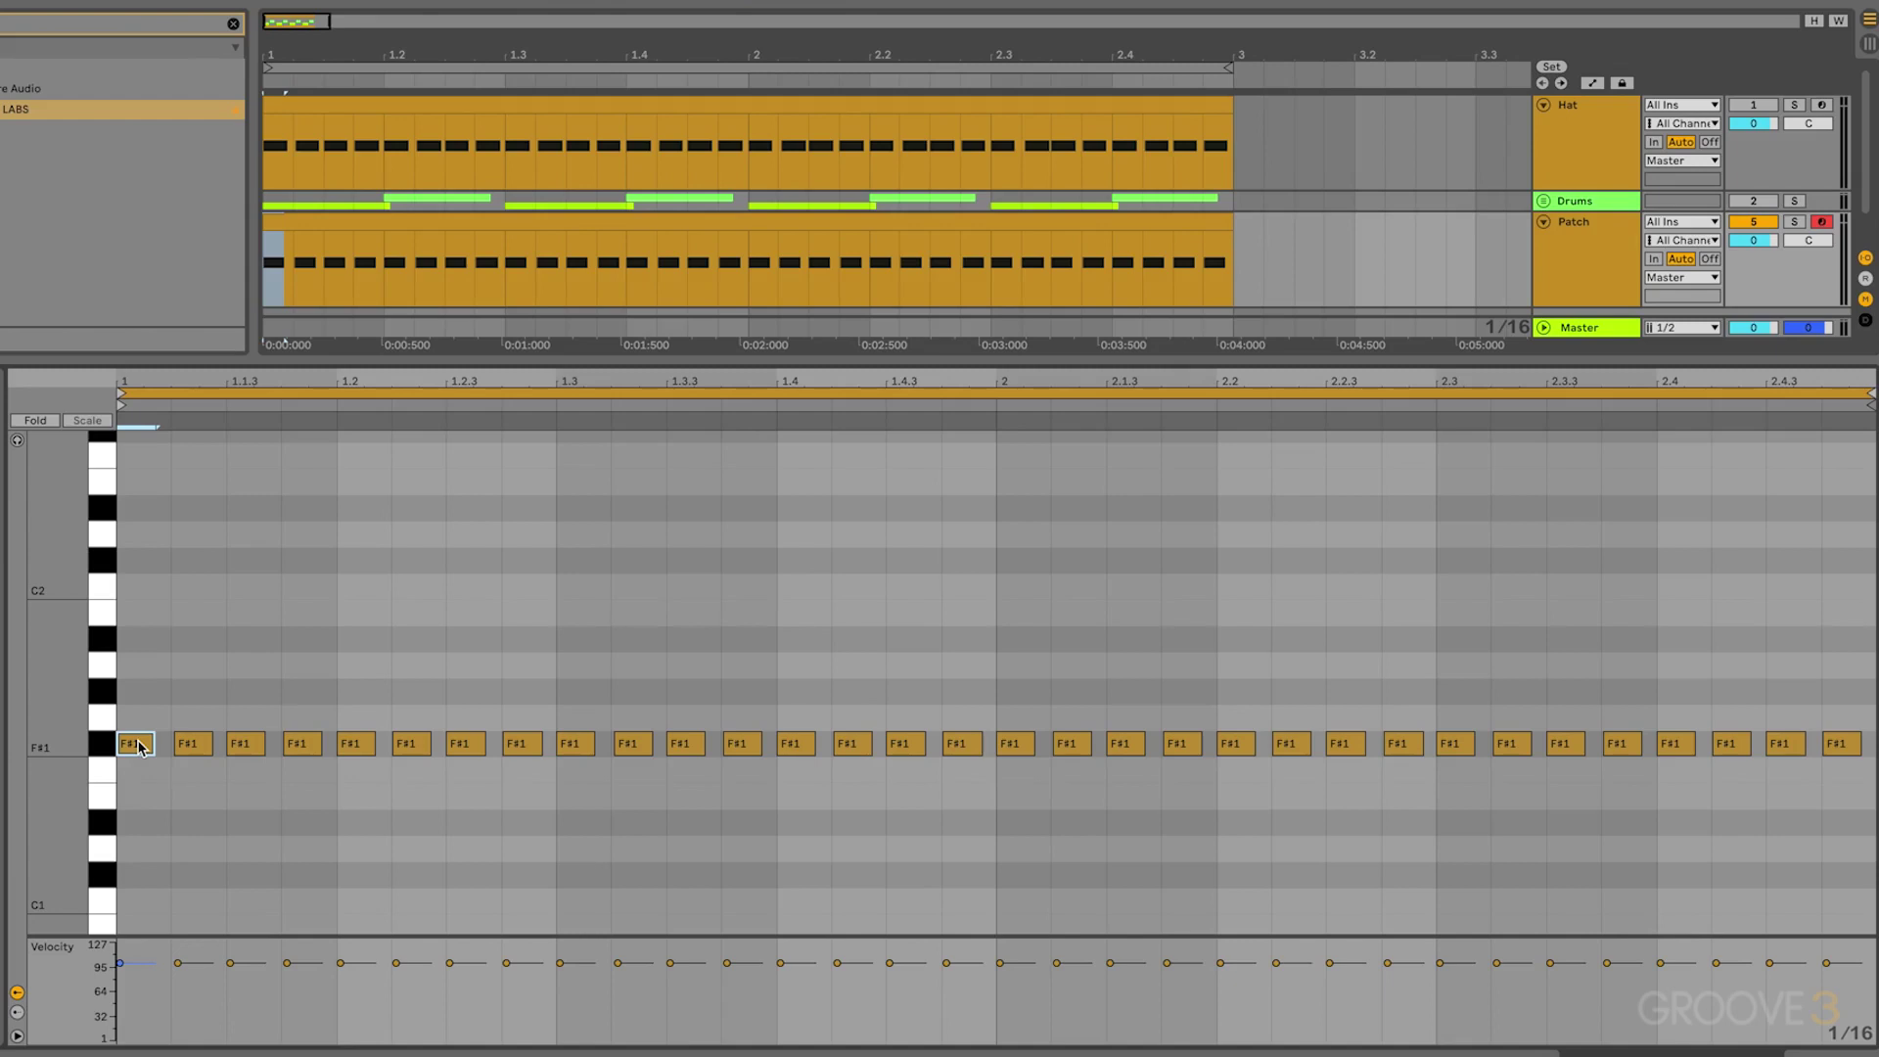
{"action": "left_click", "coordinate": [192, 746]}
{"action": "mouse_move", "coordinate": [243, 746]}
{"action": "left_mouse_down"}
{"action": "mouse_move", "coordinate": [242, 778]}
{"action": "mouse_move", "coordinate": [299, 778]}
{"action": "left_mouse_up"}
{"action": "left_click", "coordinate": [298, 746]}
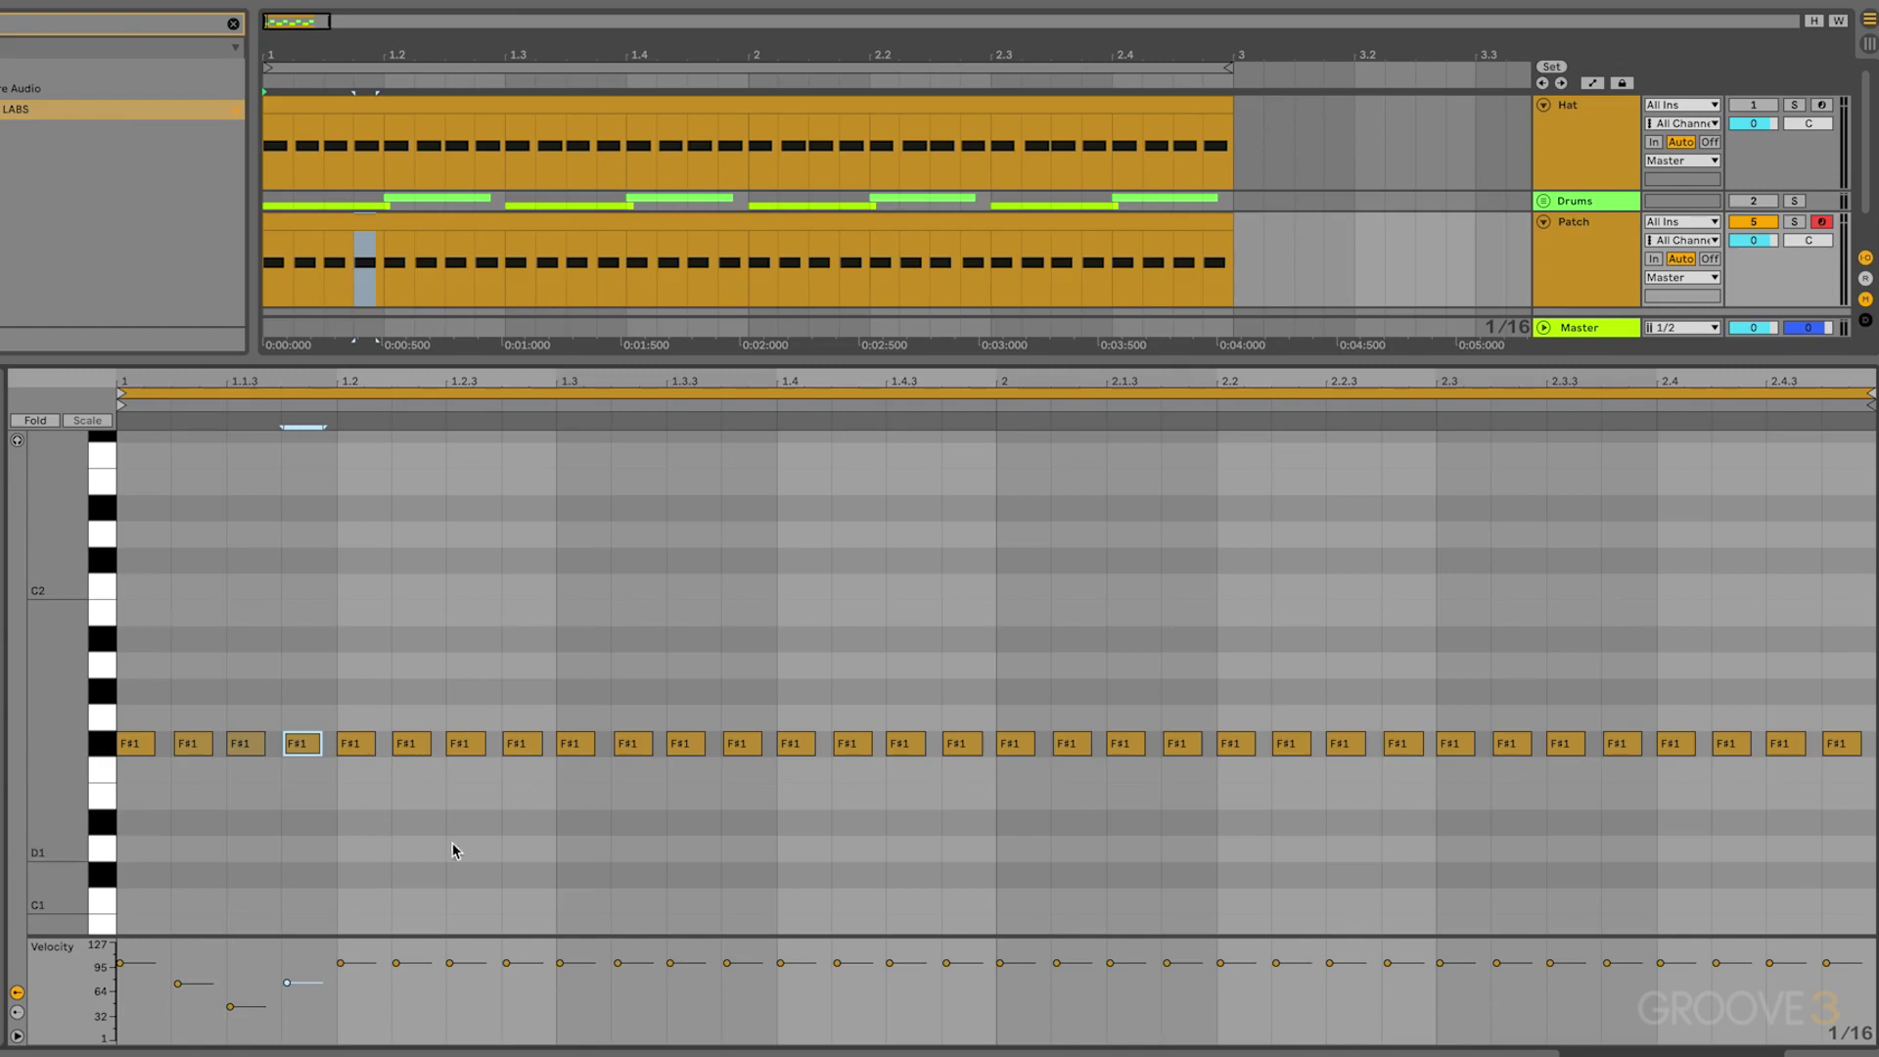
Enlarge the velocity lane and pull down the second and third notes' velocities while looping
{"action": "left_click_drag", "start_coordinate": [491, 935], "coordinate": [503, 775]}
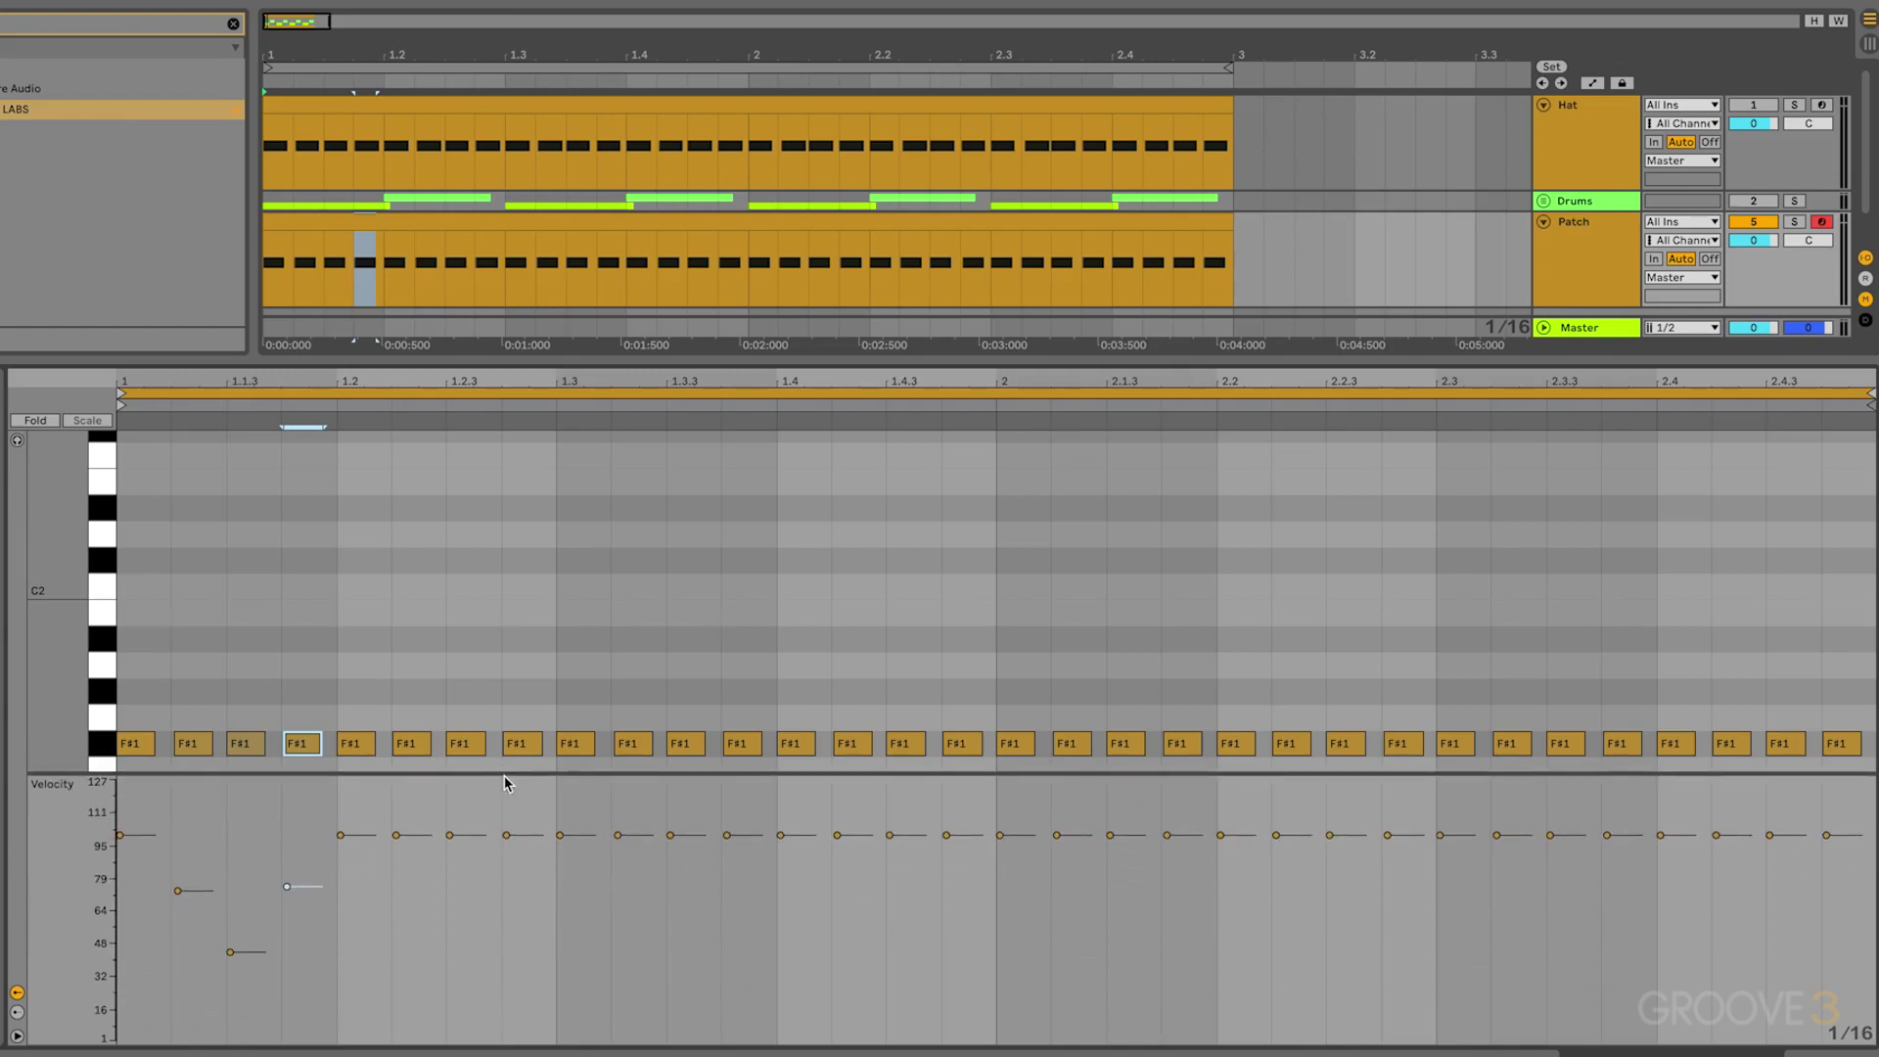
{"action": "key", "text": "space"}
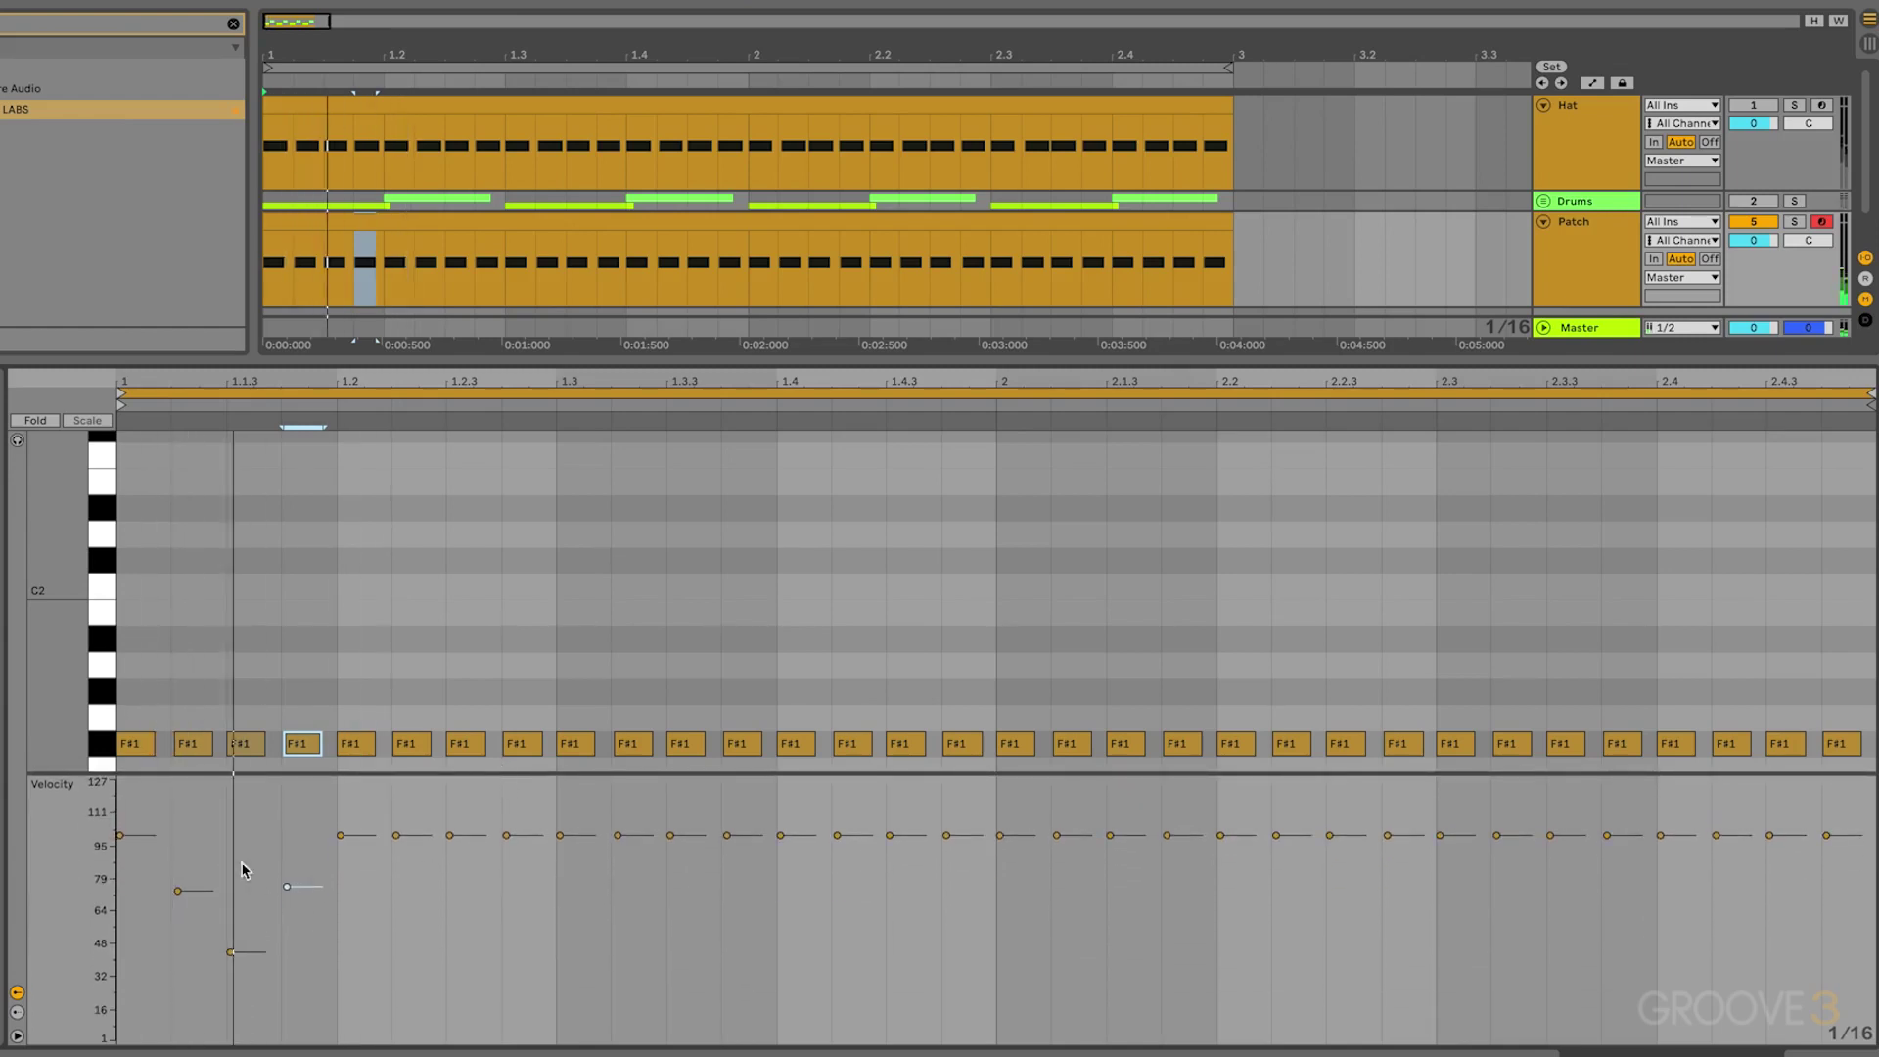
{"action": "left_click_drag", "start_coordinate": [209, 865], "coordinate": [319, 855]}
{"action": "left_click_drag", "start_coordinate": [213, 710], "coordinate": [306, 750]}
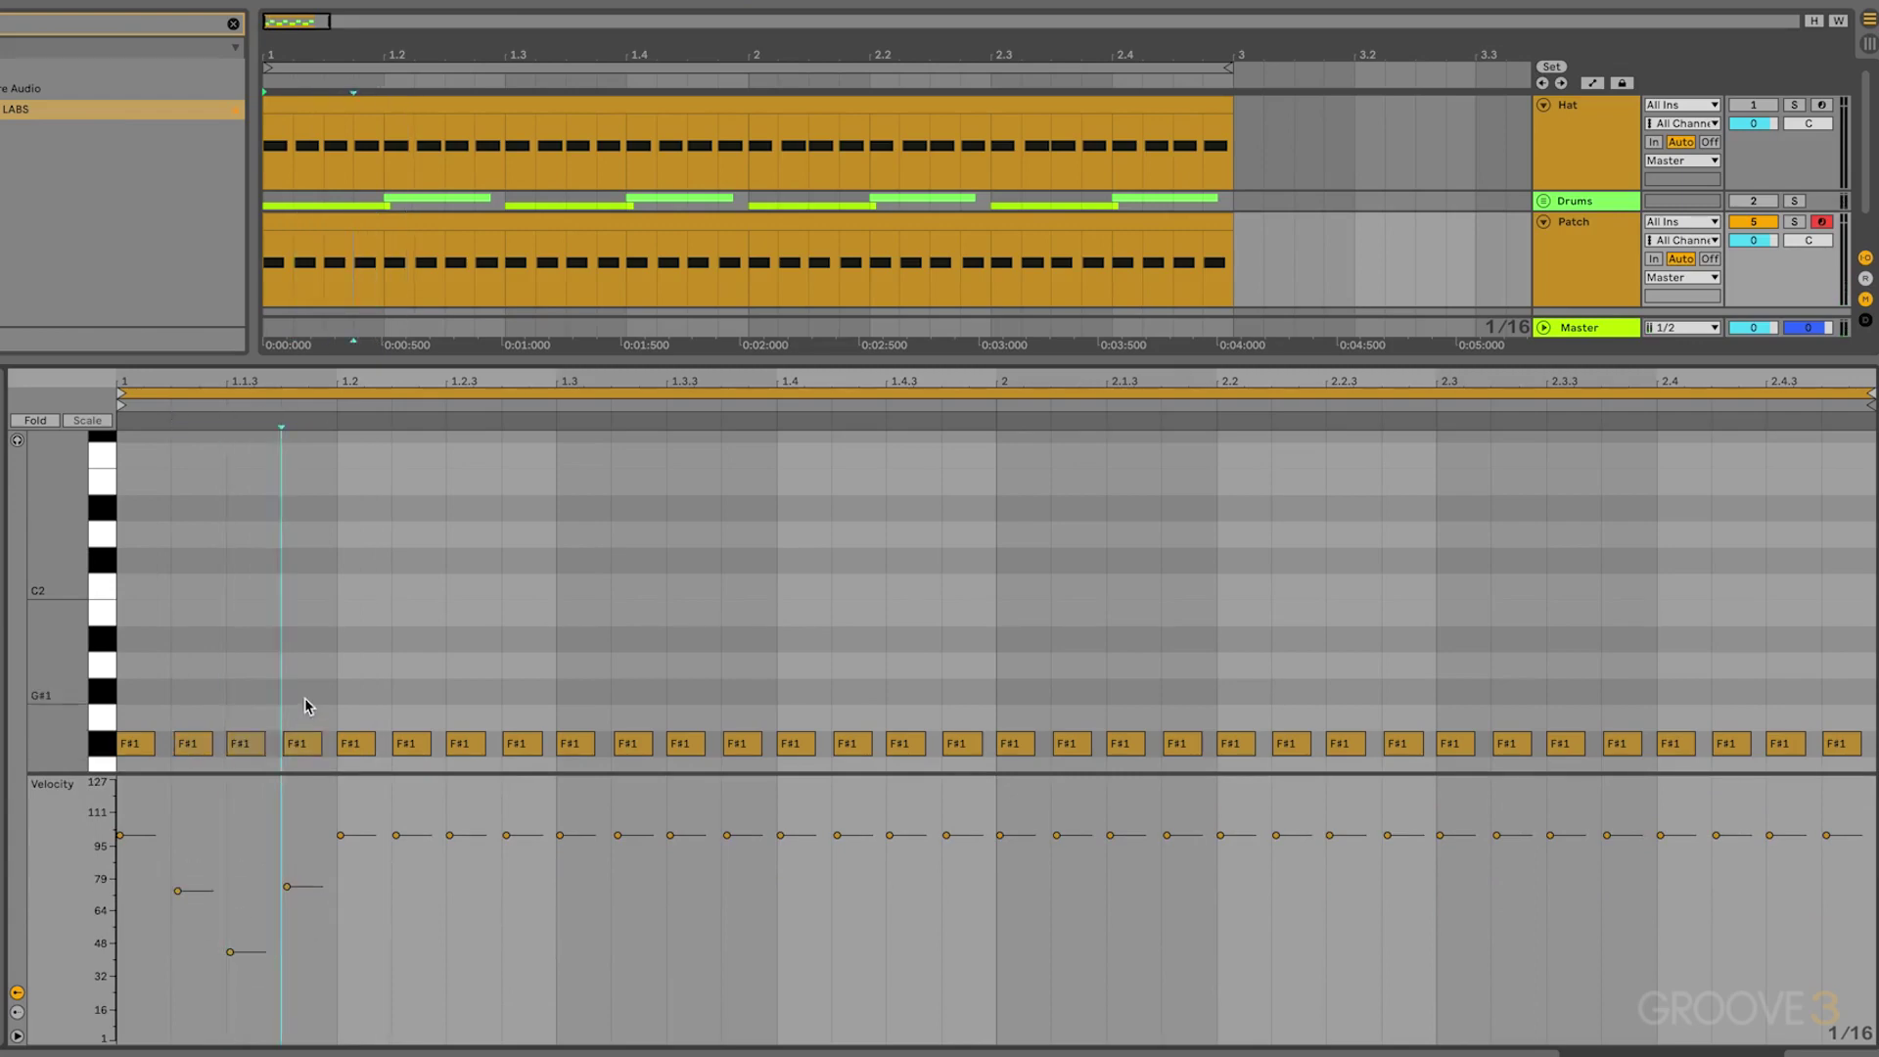
{"action": "mouse_move", "coordinate": [192, 744]}
{"action": "left_mouse_down"}
{"action": "mouse_move", "coordinate": [193, 803]}
{"action": "mouse_move", "coordinate": [189, 720]}
{"action": "mouse_move", "coordinate": [193, 741]}
{"action": "left_mouse_up"}
{"action": "left_click", "coordinate": [212, 854]}
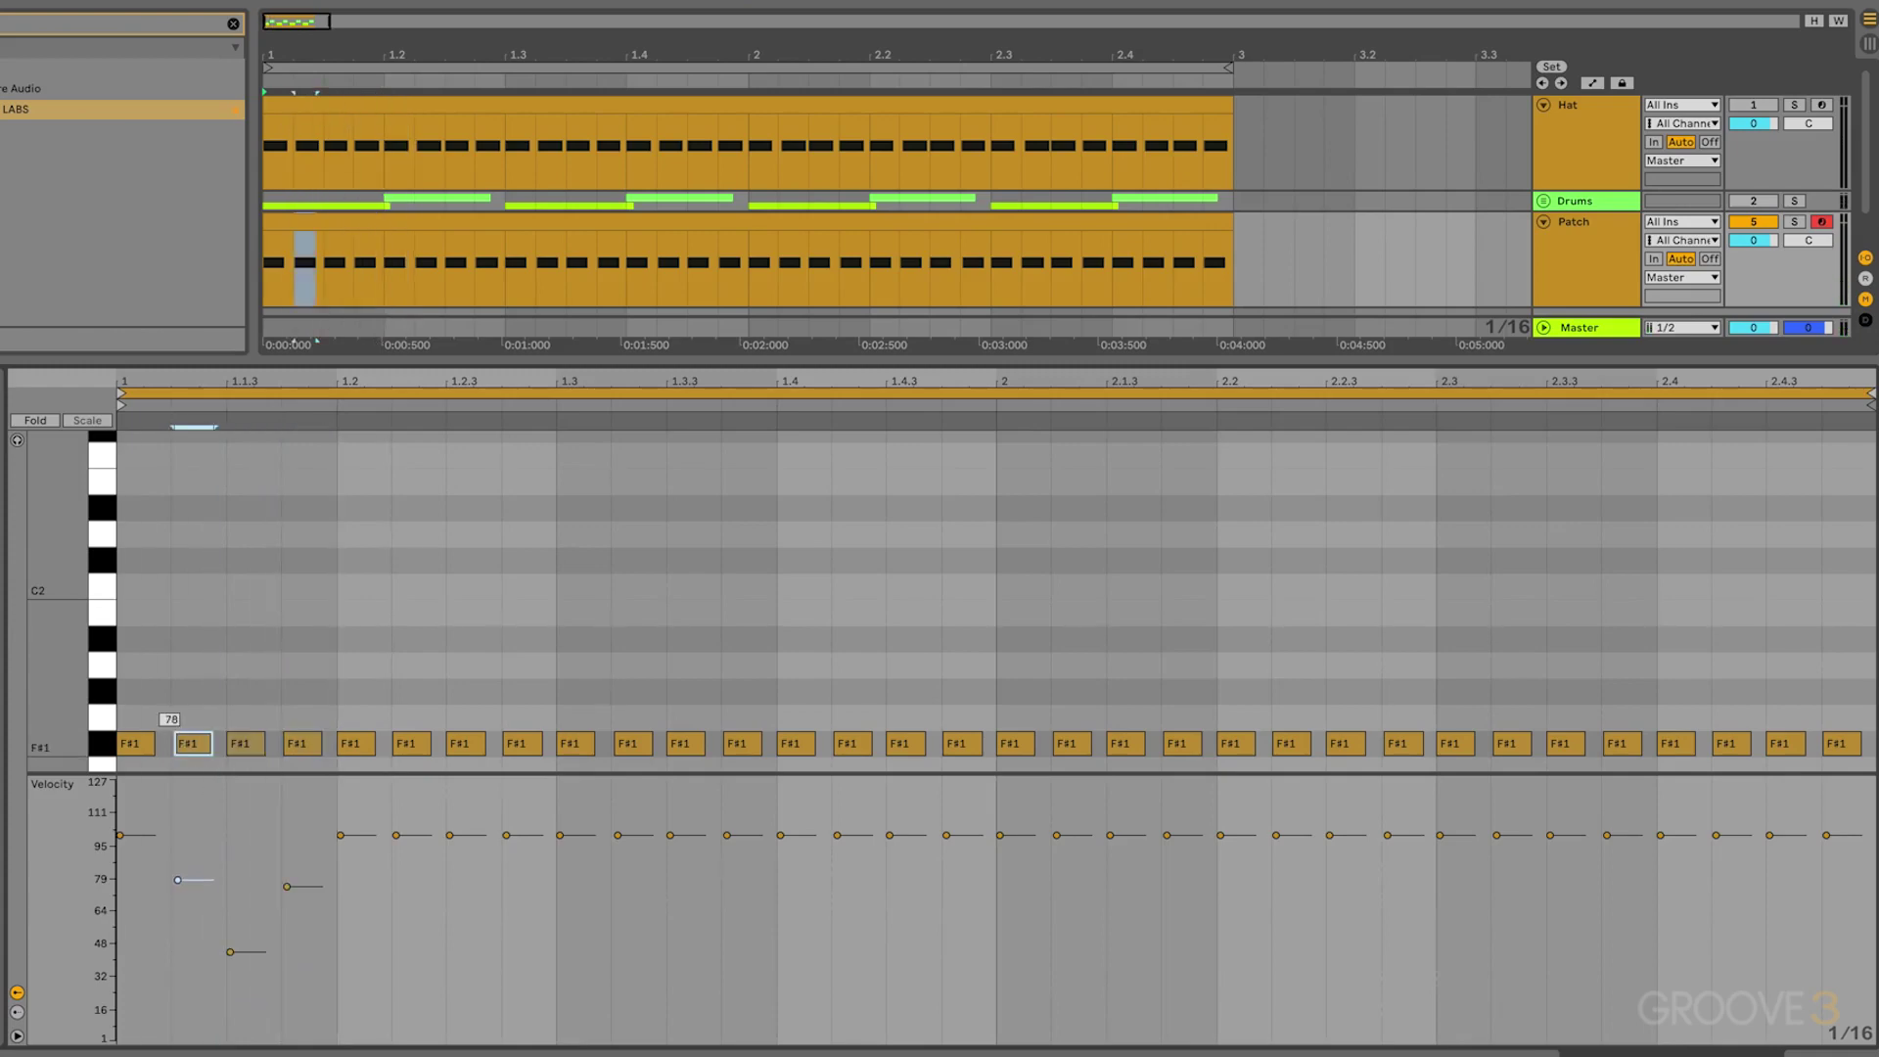
{"action": "key", "text": "space"}
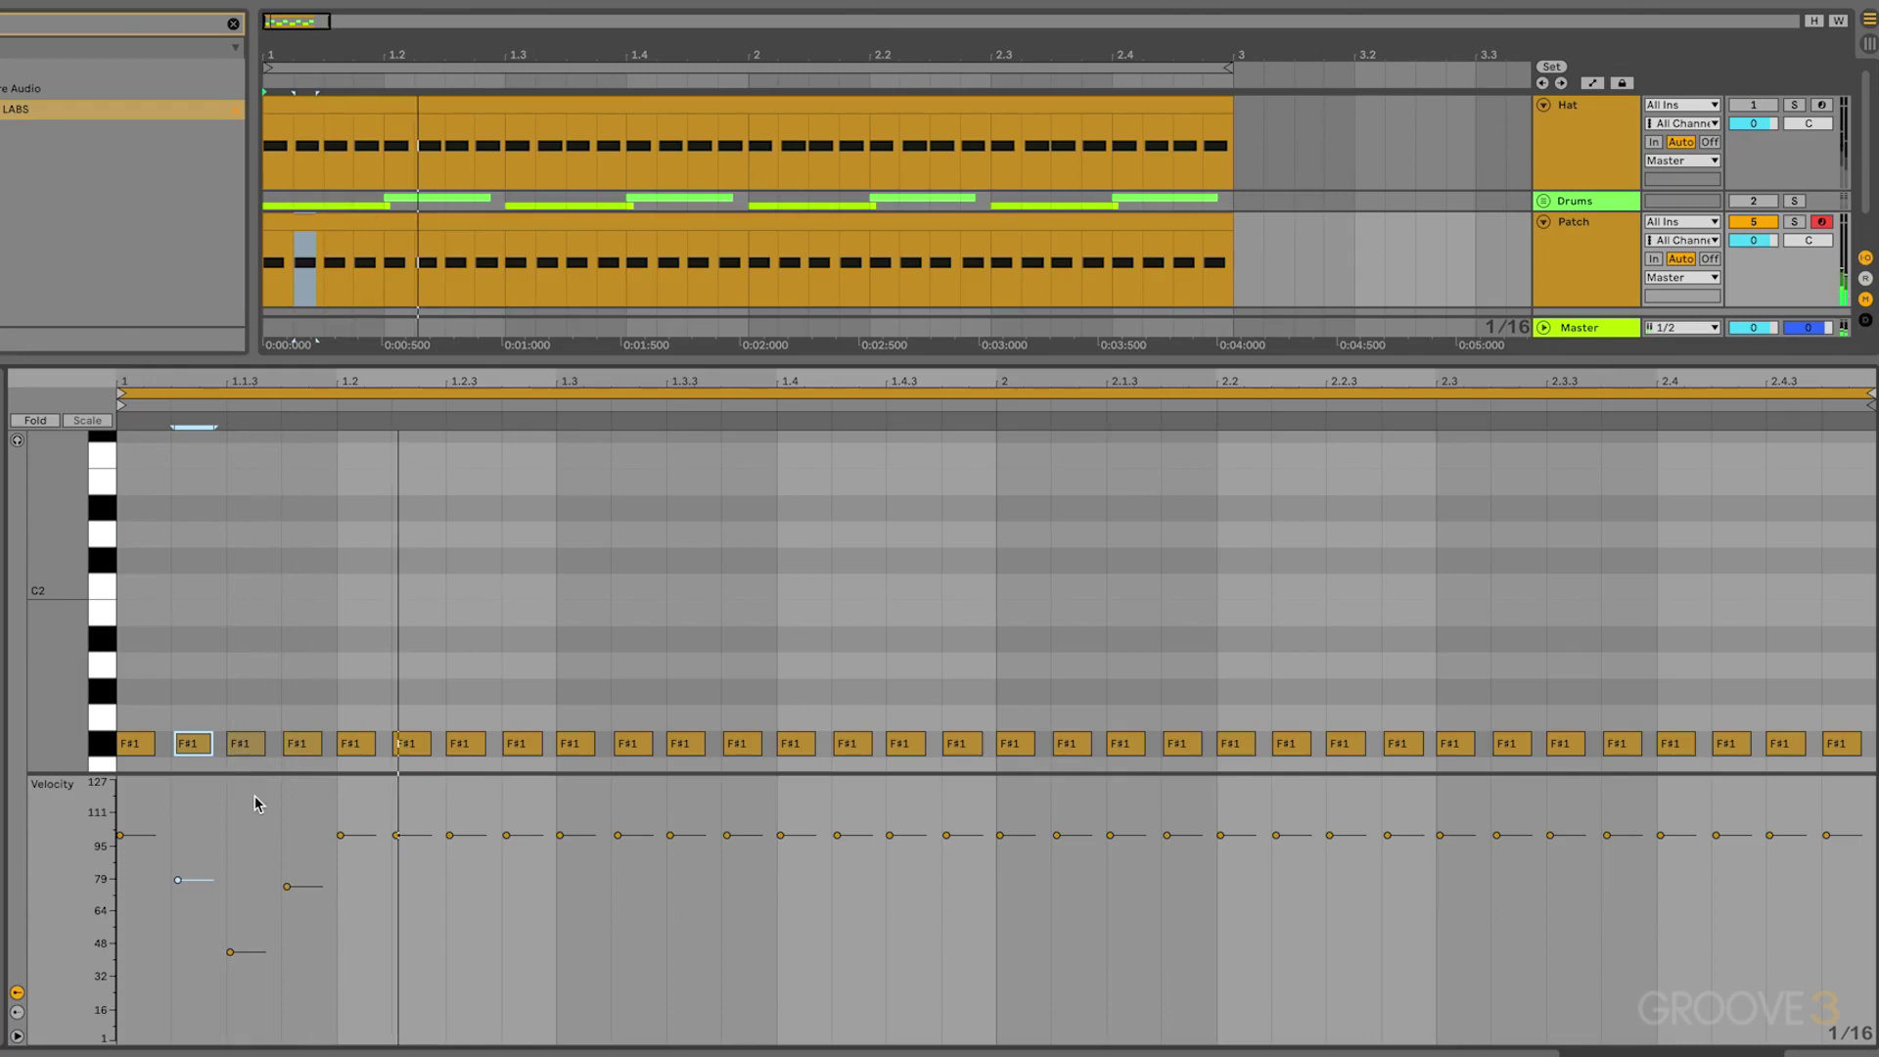
{"action": "left_click_drag", "start_coordinate": [191, 740], "coordinate": [196, 756]}
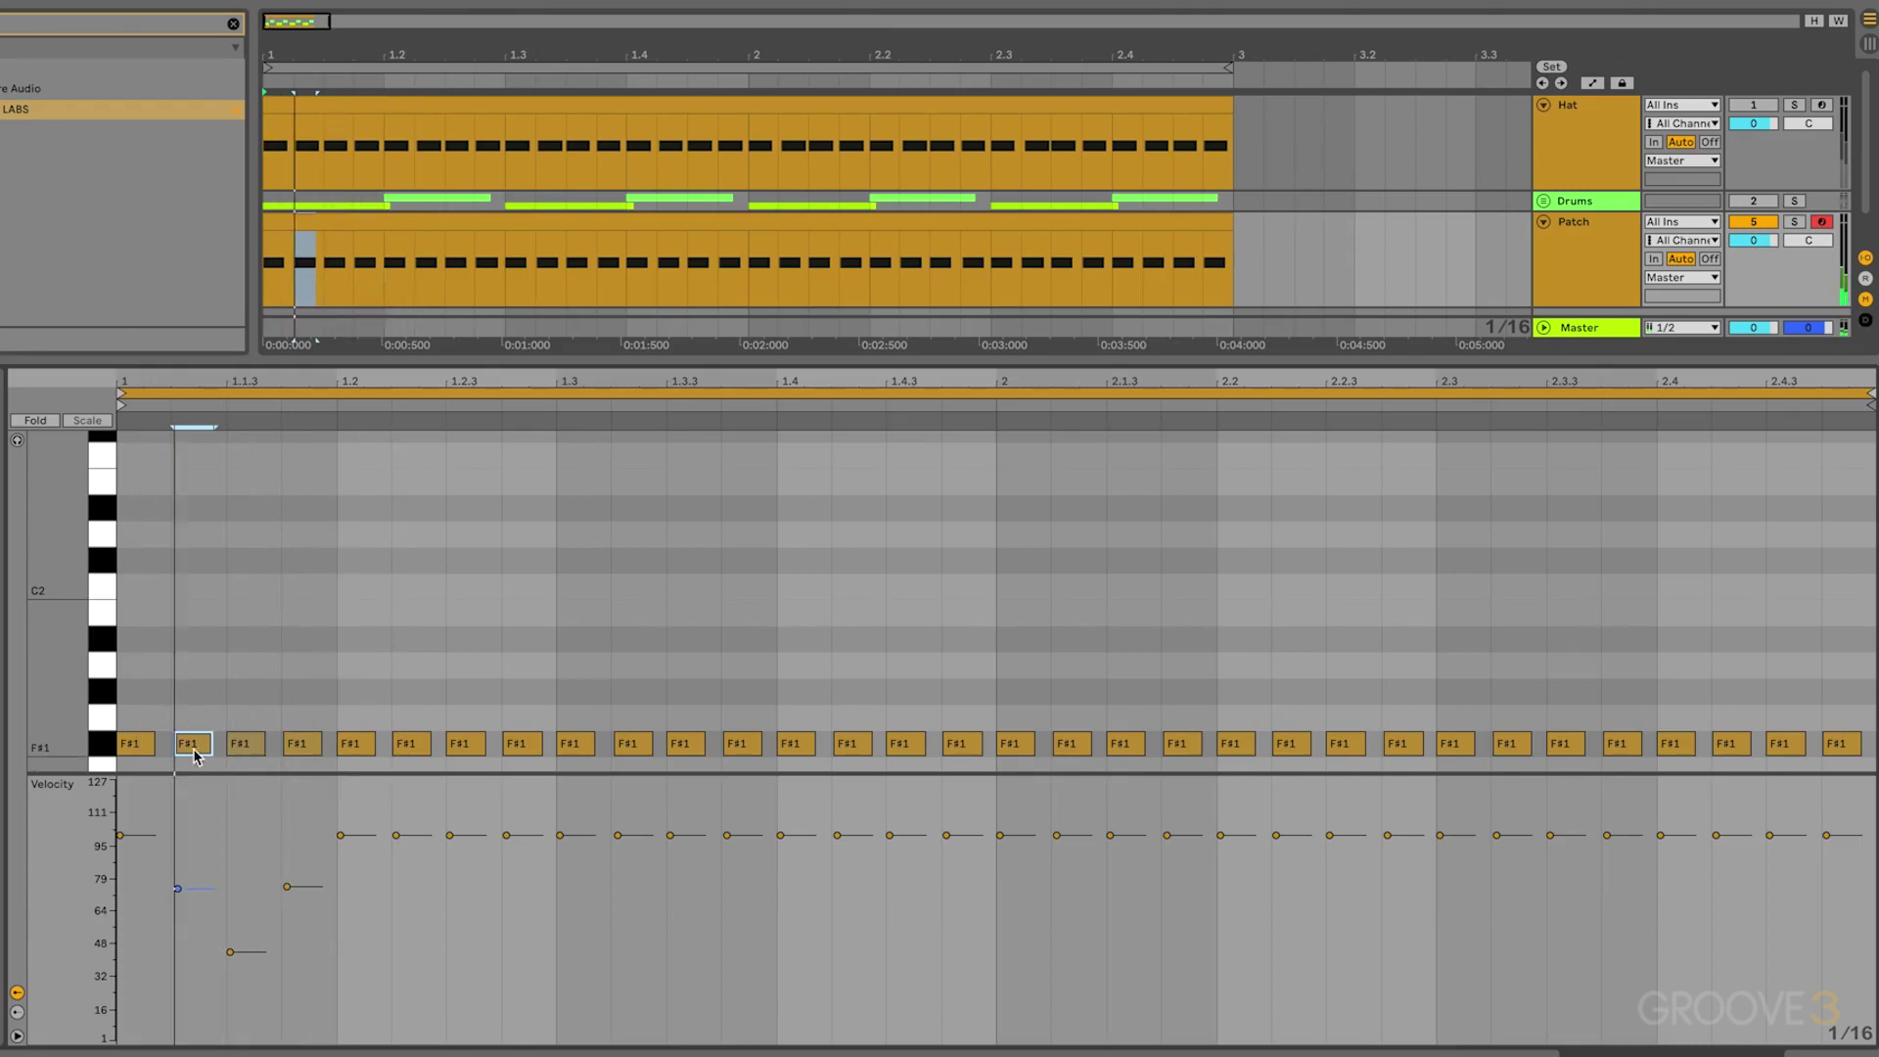
Lower the following hits: 1.3.2 to about 76, 1.3.3 to about 40, 1.3.4 to about 73
{"action": "left_click_drag", "start_coordinate": [403, 749], "coordinate": [523, 768]}
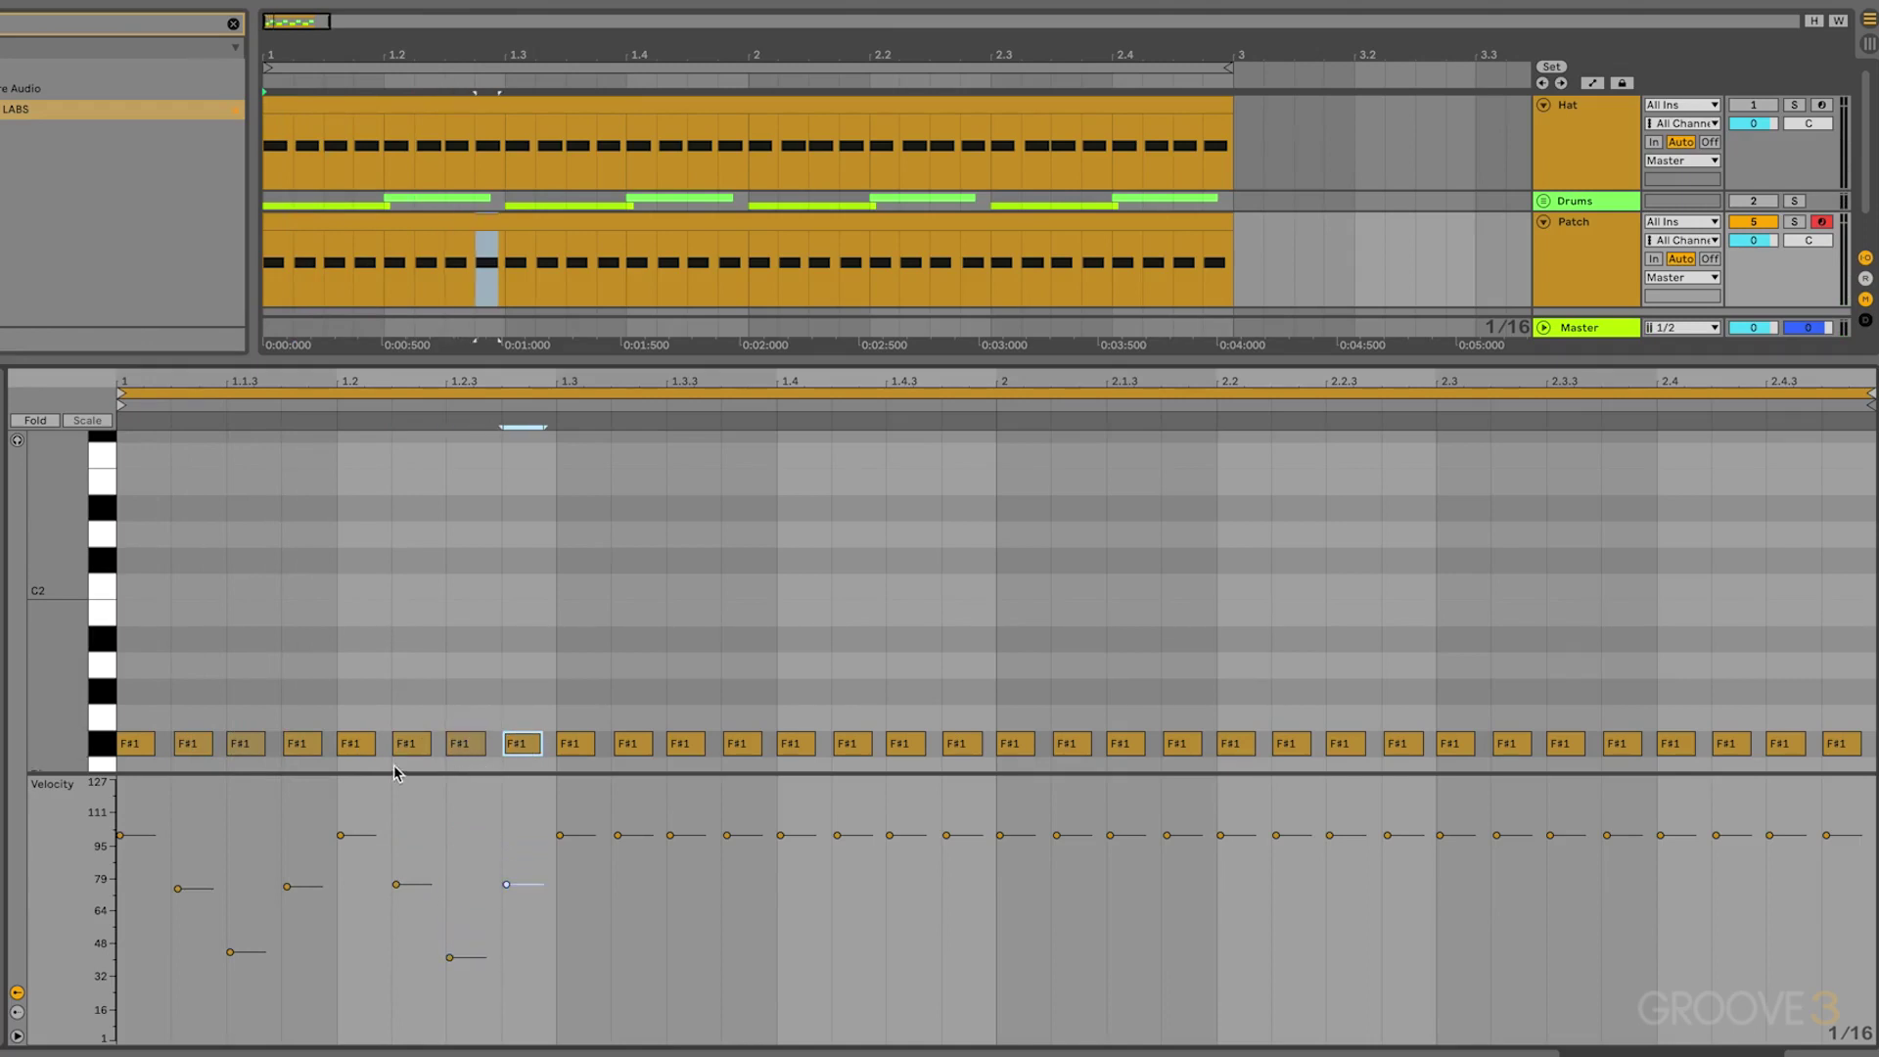
{"action": "left_click", "coordinate": [634, 744]}
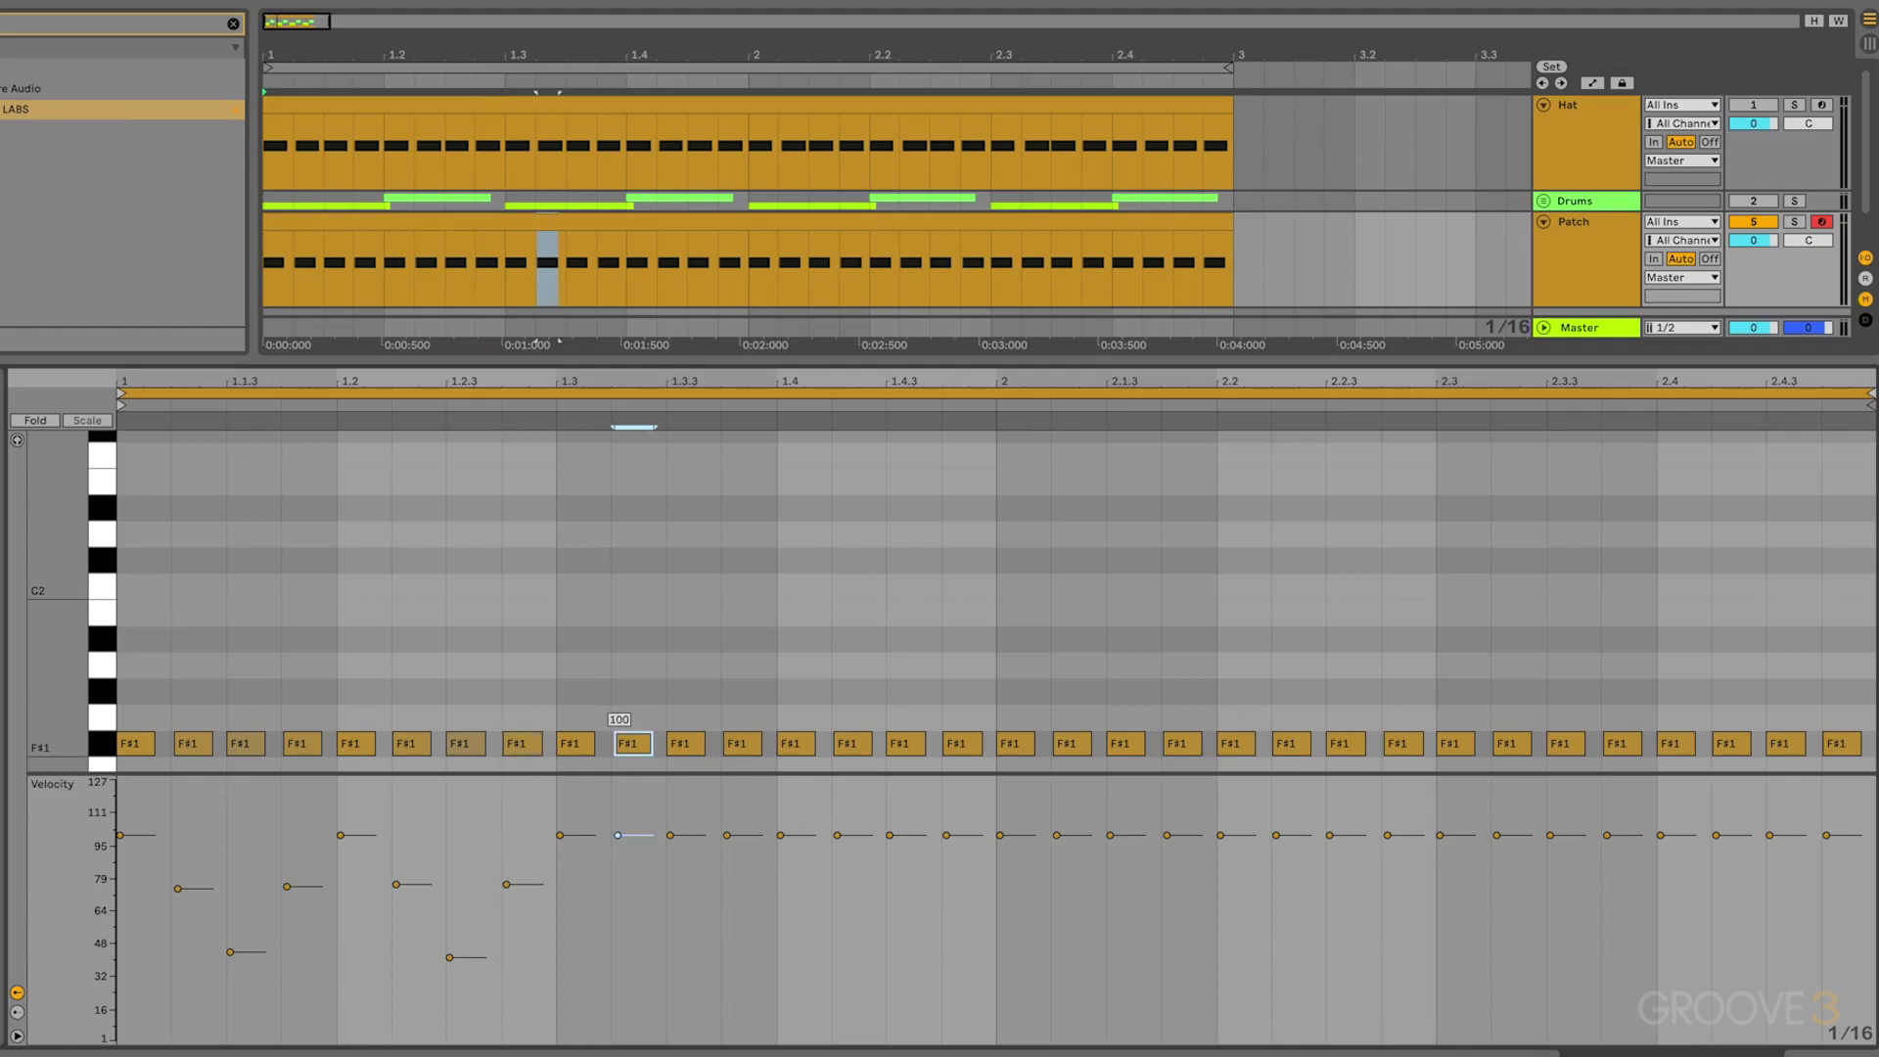
{"action": "left_click_drag", "start_coordinate": [633, 744], "coordinate": [633, 767]}
{"action": "left_click", "coordinate": [685, 746]}
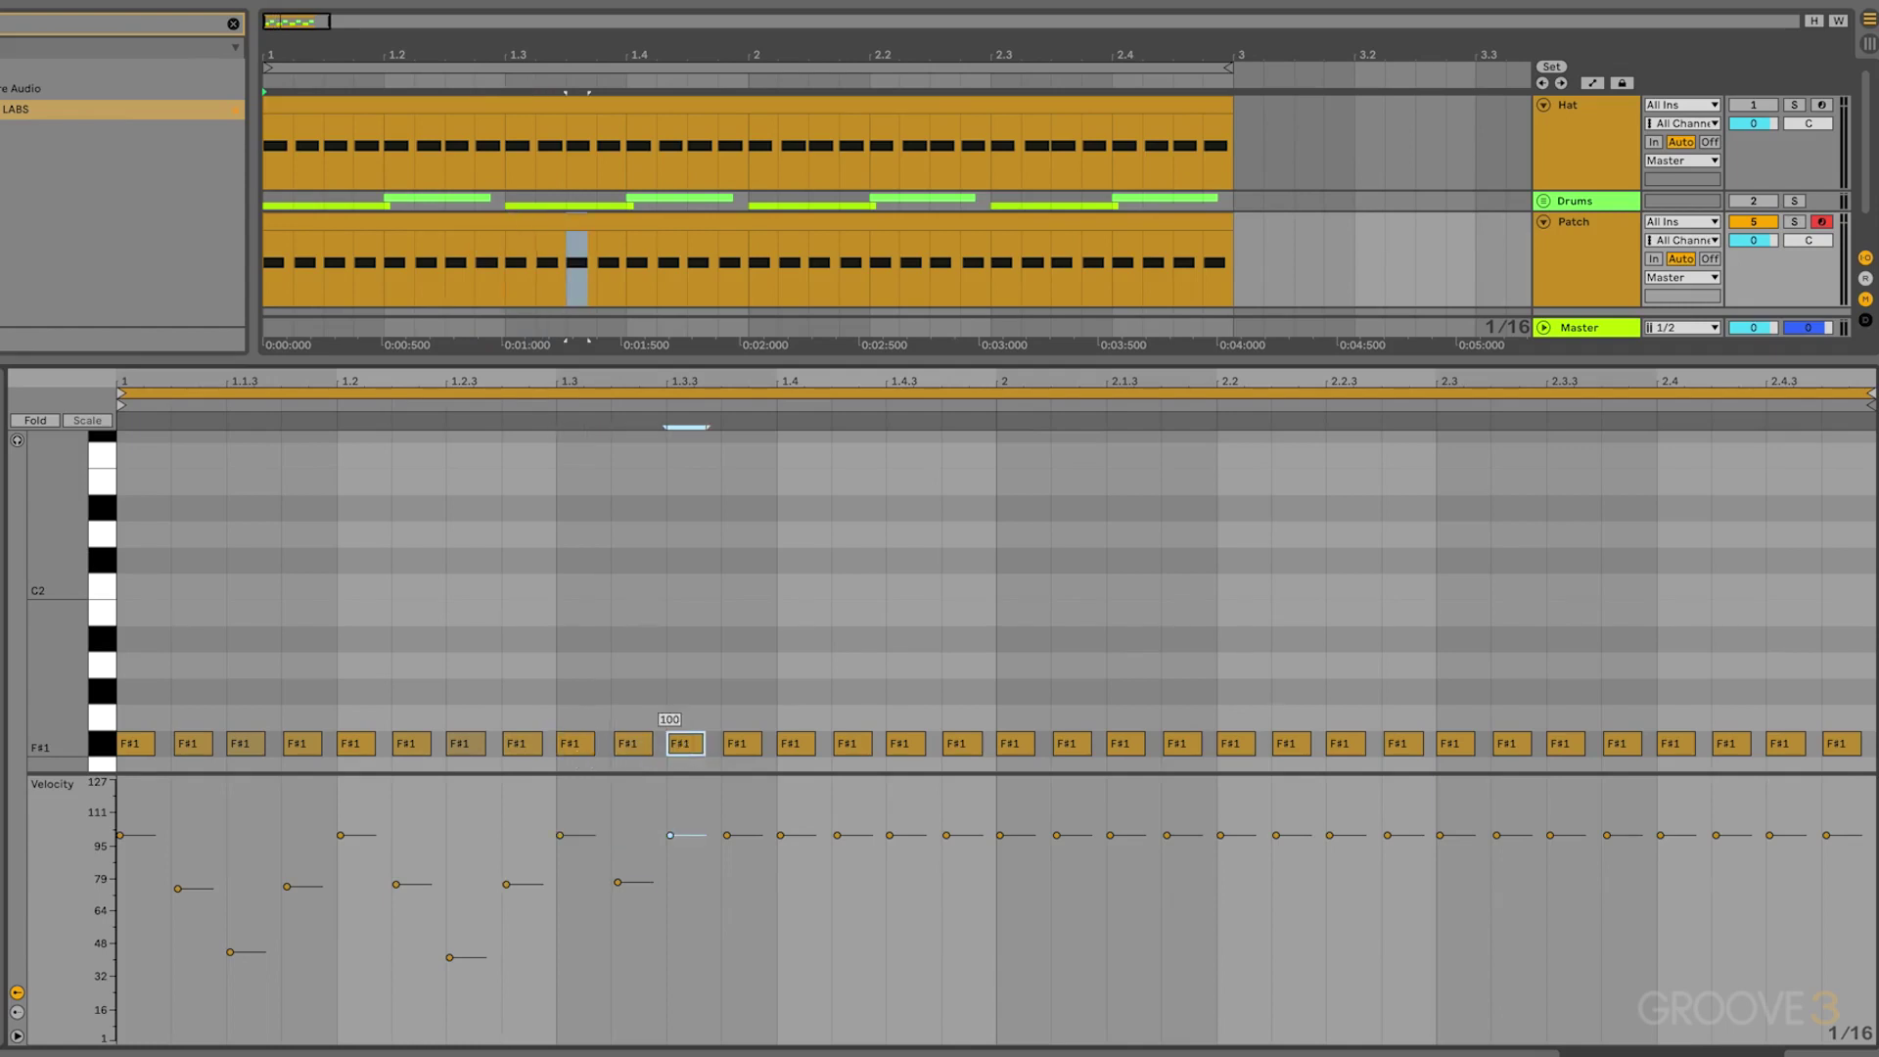
{"action": "left_click_drag", "start_coordinate": [686, 744], "coordinate": [685, 805]}
{"action": "left_click_drag", "start_coordinate": [742, 744], "coordinate": [962, 775]}
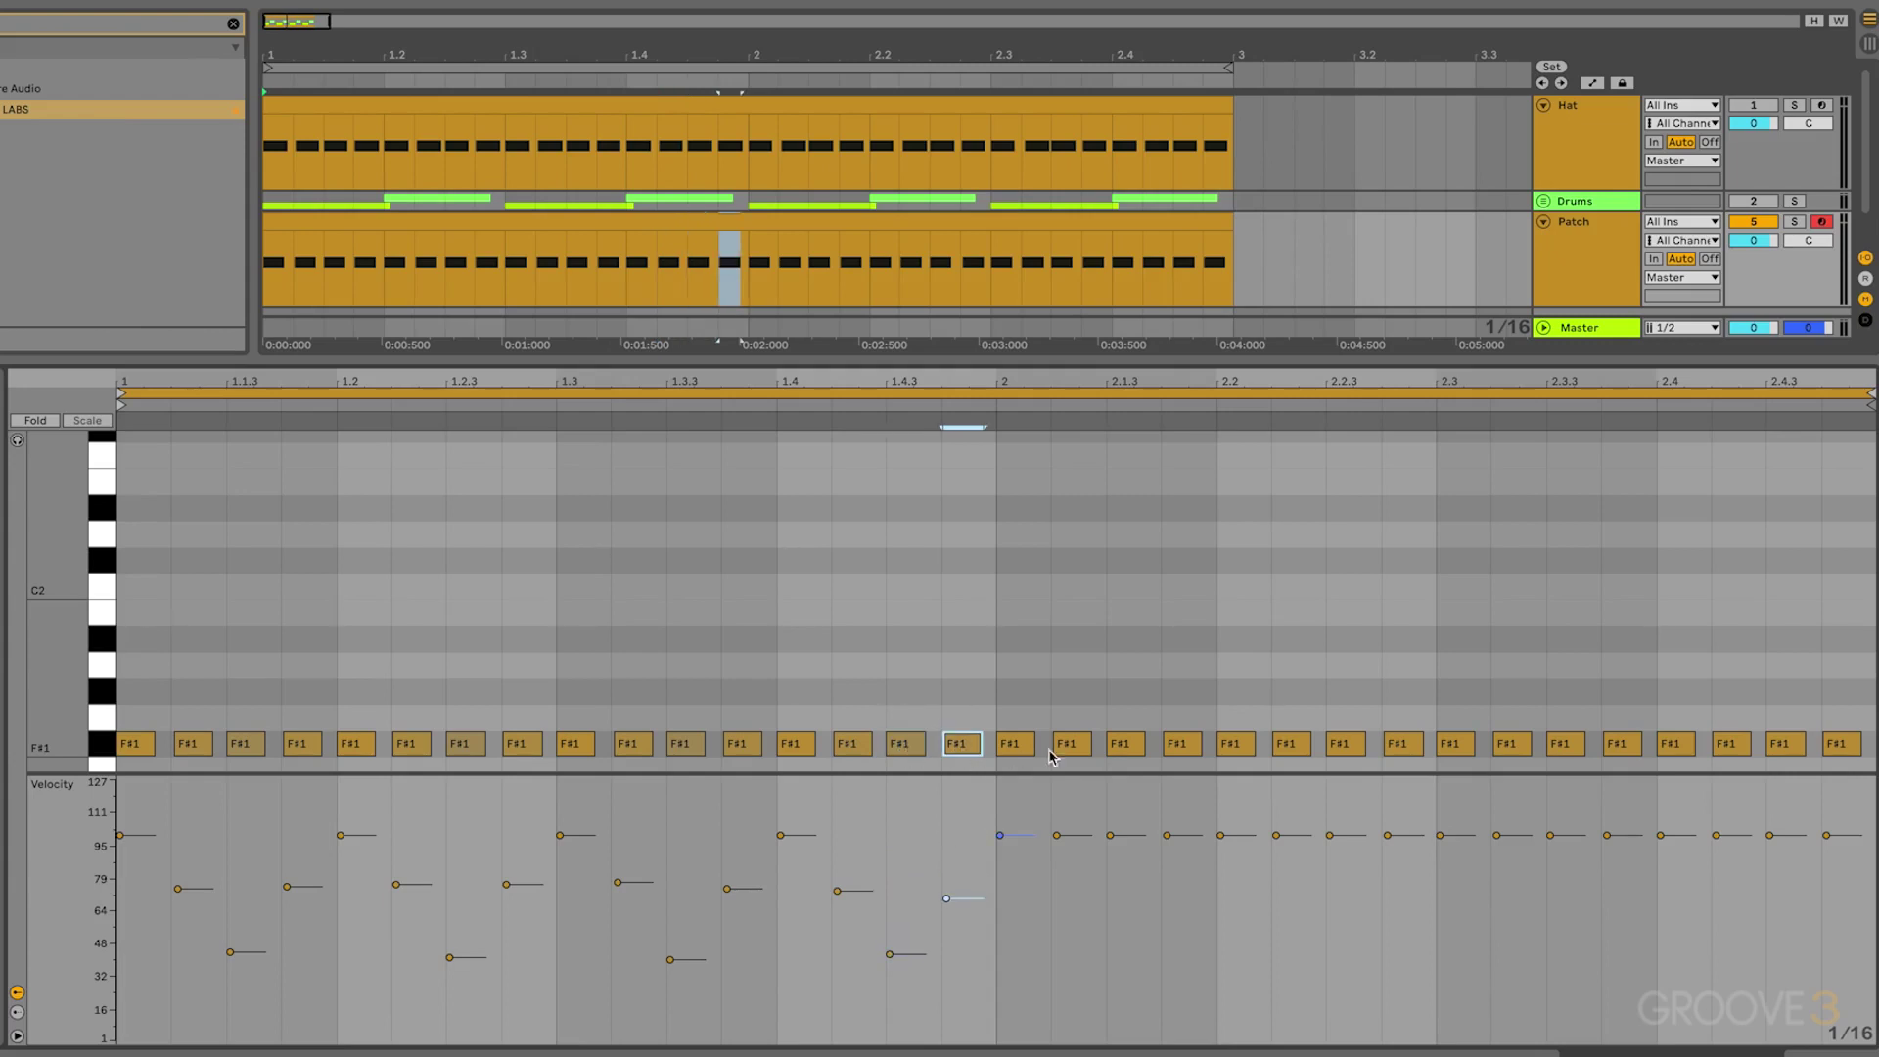
{"action": "left_click_drag", "start_coordinate": [1068, 746], "coordinate": [1182, 750]}
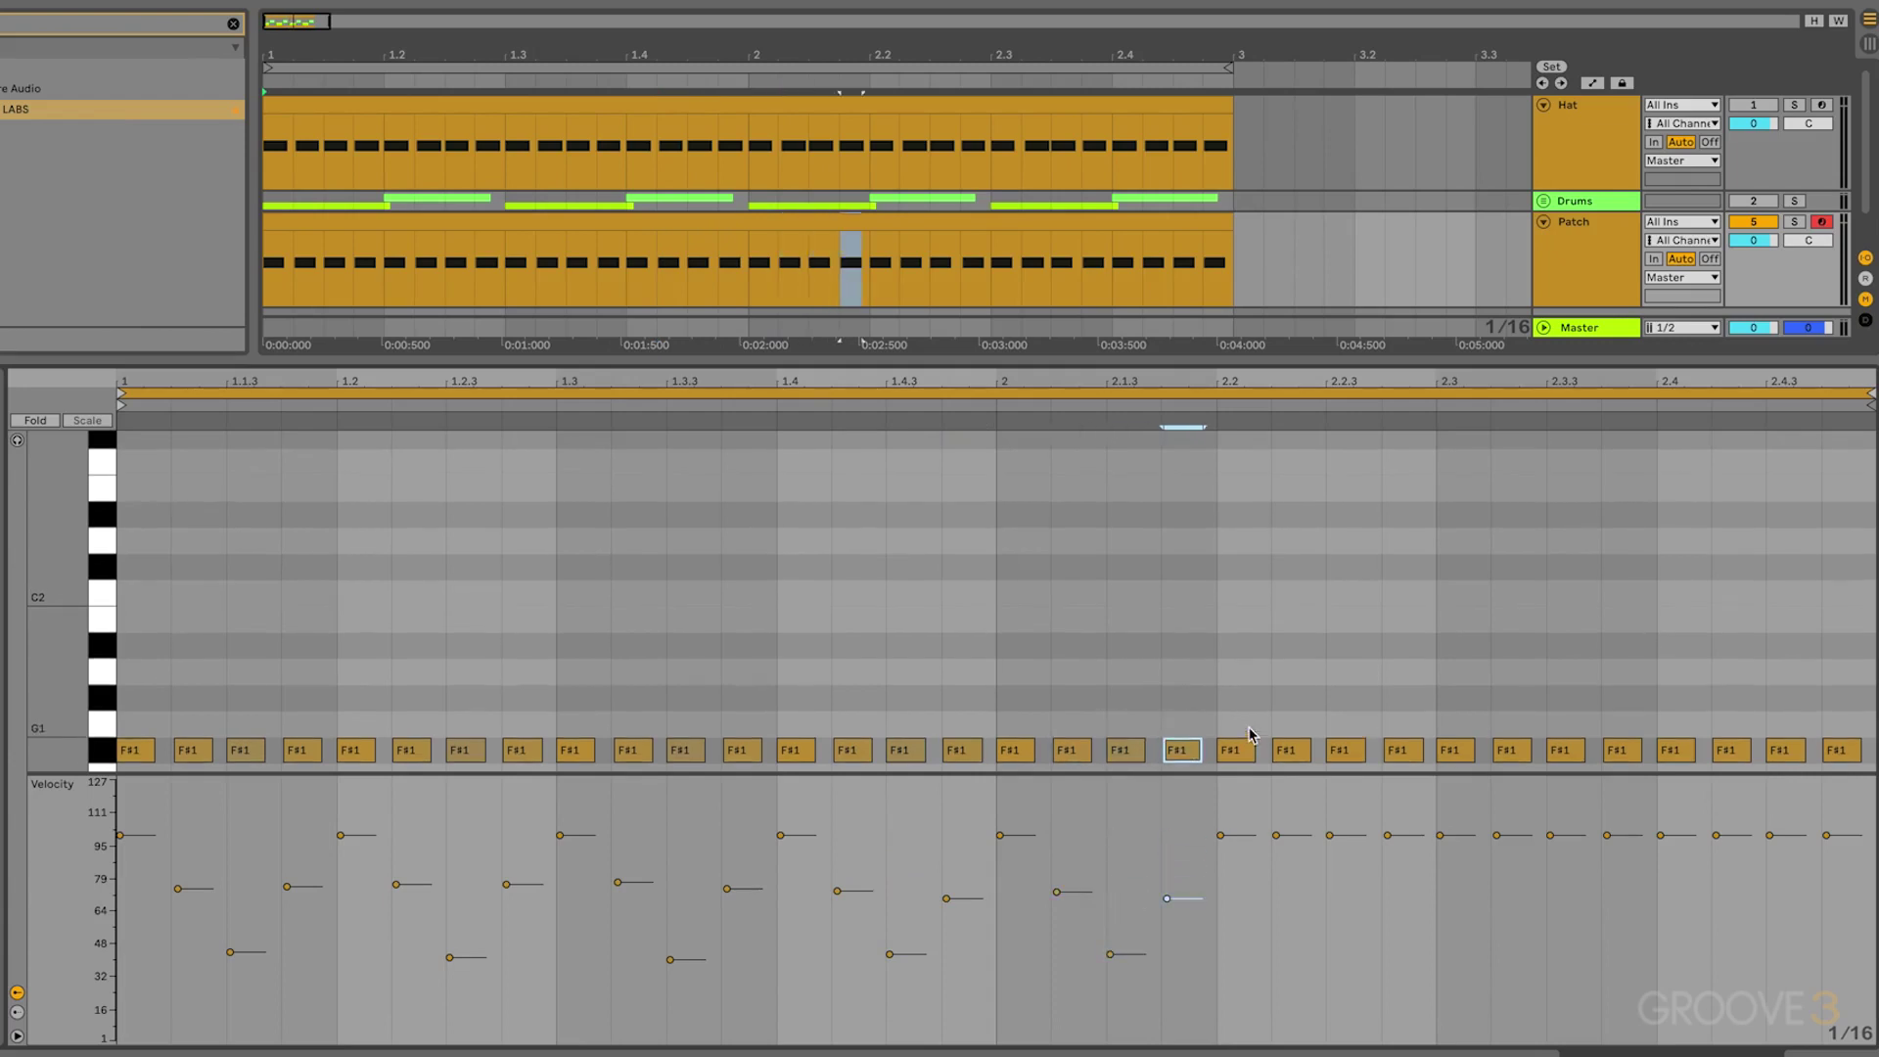
Lower bar 2's hits including 2.2.3, 2.2.4 and 2.4.3 (about 43), then play the loop
{"action": "scroll", "coordinate": [1250, 734], "scroll_direction": "down", "scroll_amount": 1}
{"action": "left_click_drag", "start_coordinate": [1293, 720], "coordinate": [1346, 727]}
{"action": "left_click_drag", "start_coordinate": [1404, 719], "coordinate": [1842, 721]}
{"action": "left_click", "coordinate": [1787, 719]}
{"action": "left_click", "coordinate": [1843, 719]}
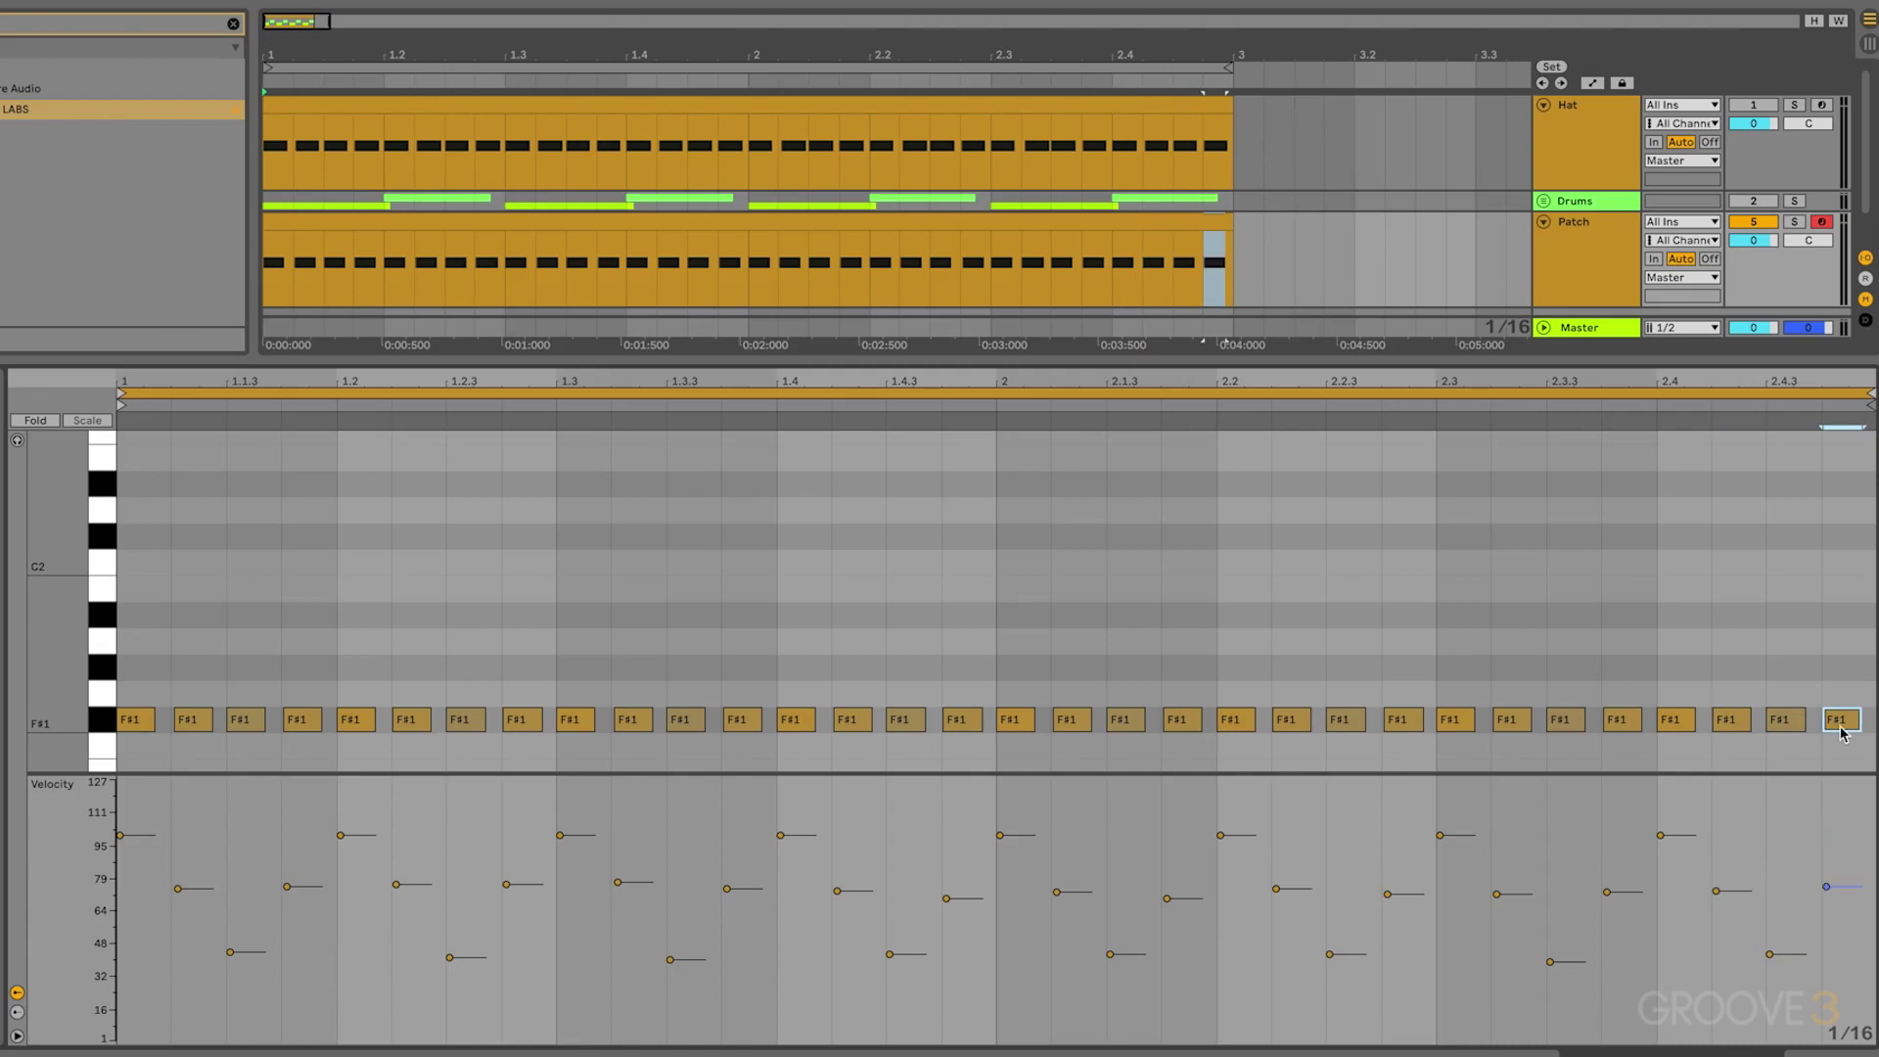
{"action": "key", "text": "space"}
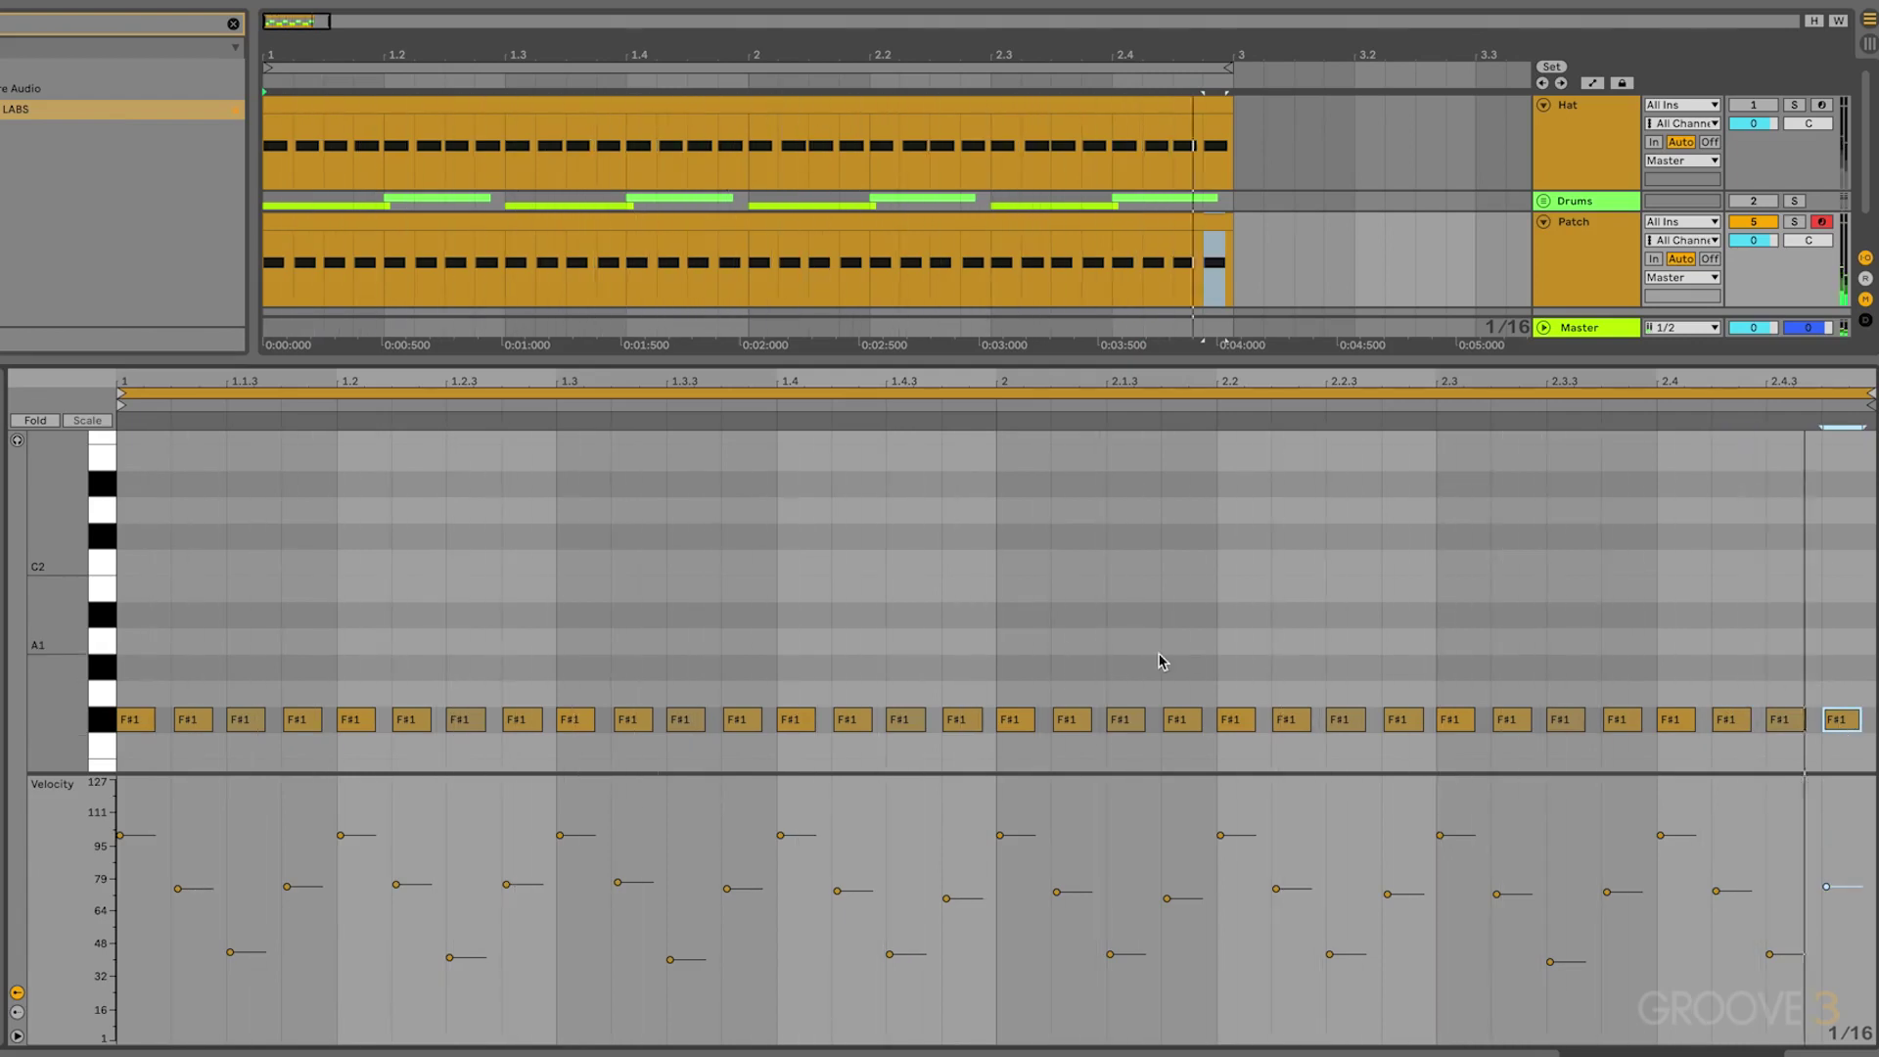
Select all eight x.x.3 hi-hat notes, raise them together to velocity 46, and play
{"action": "left_click", "coordinate": [246, 723]}
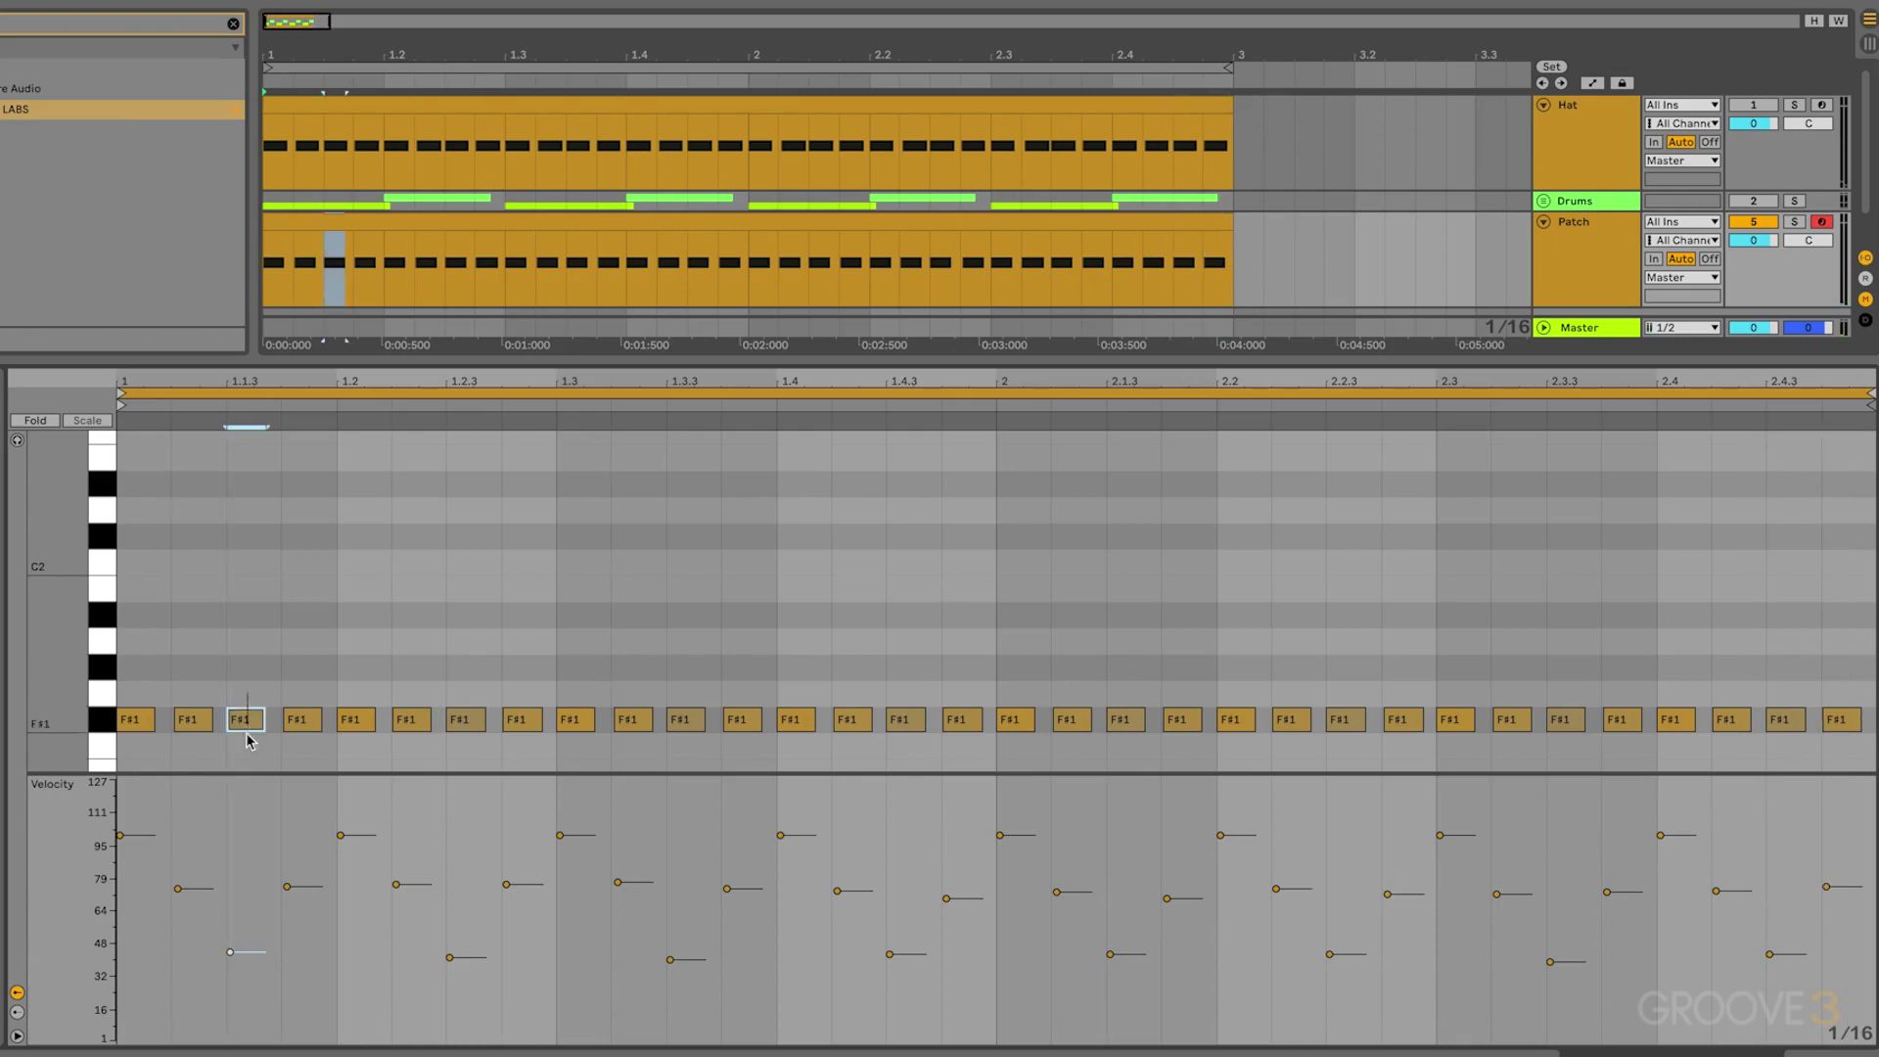
{"action": "left_click", "coordinate": [461, 723], "text": "shift"}
{"action": "left_click", "coordinate": [682, 720], "text": "shift"}
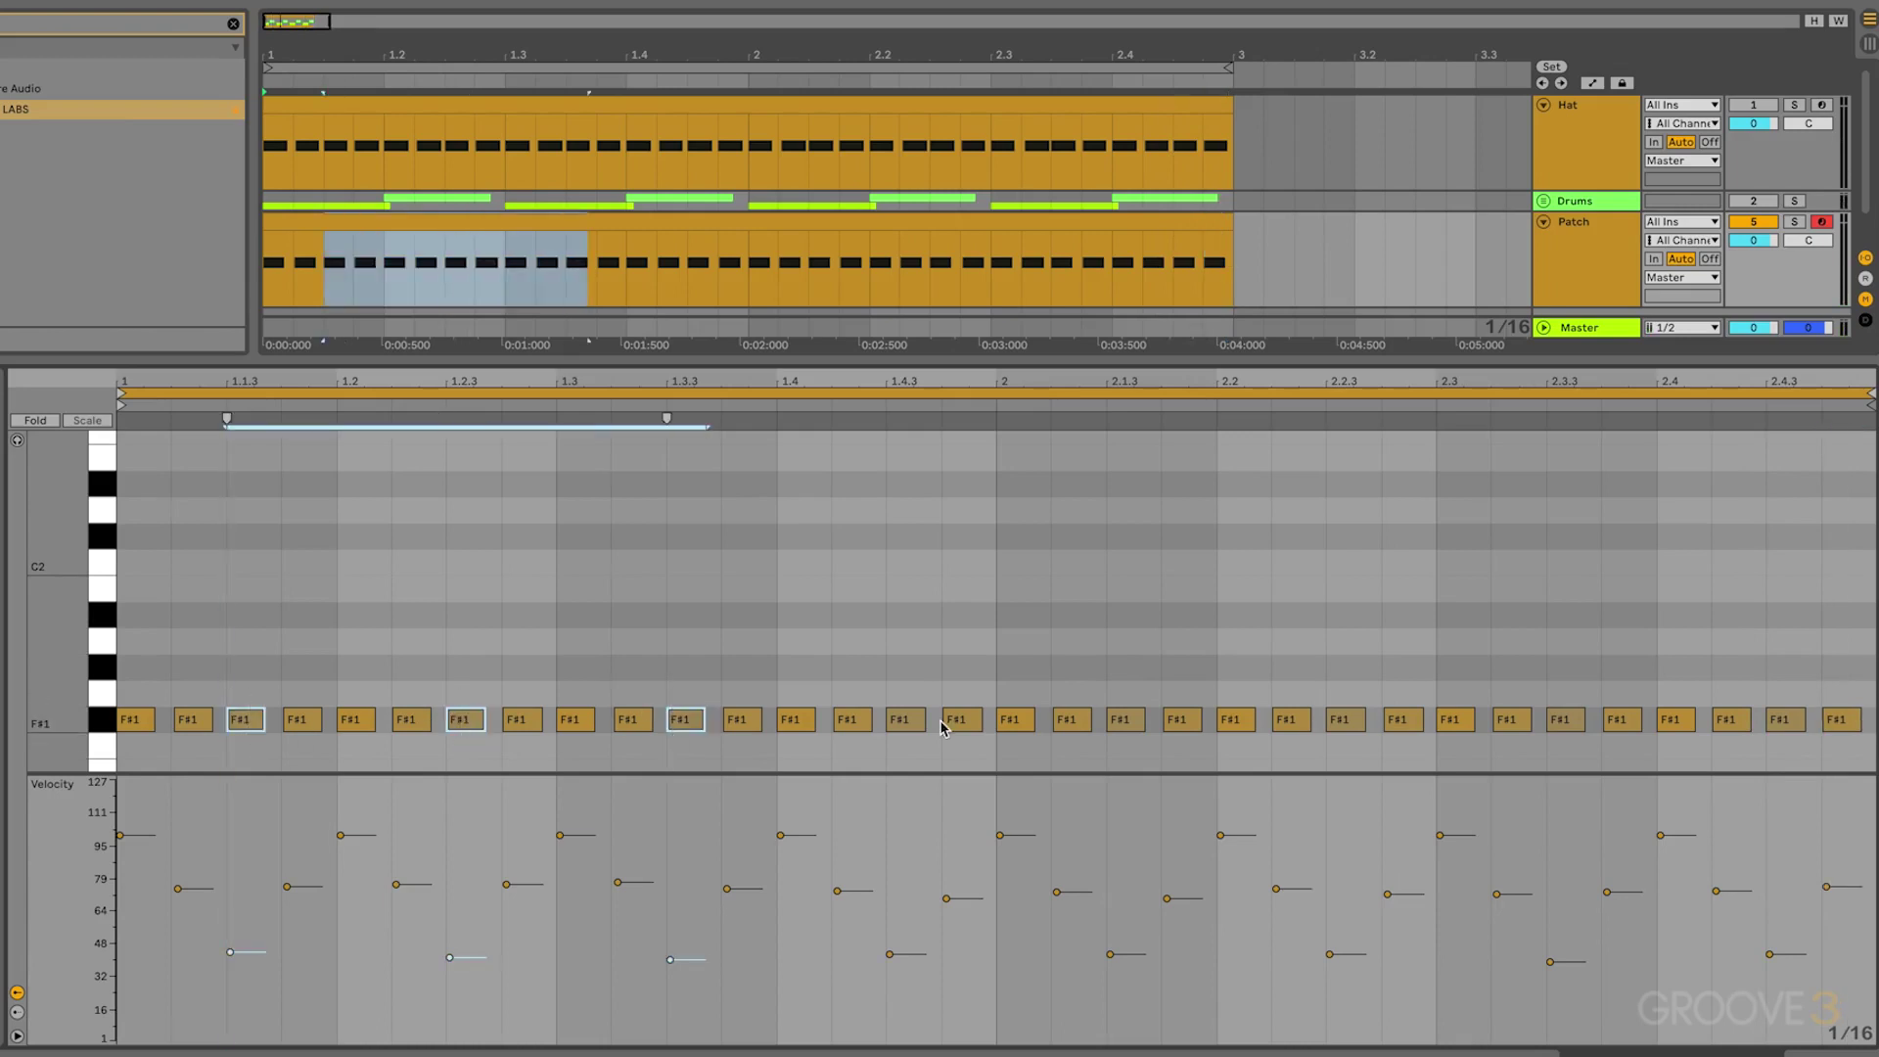
{"action": "left_click", "coordinate": [903, 722], "text": "shift"}
{"action": "left_click", "coordinate": [1126, 720], "text": "shift"}
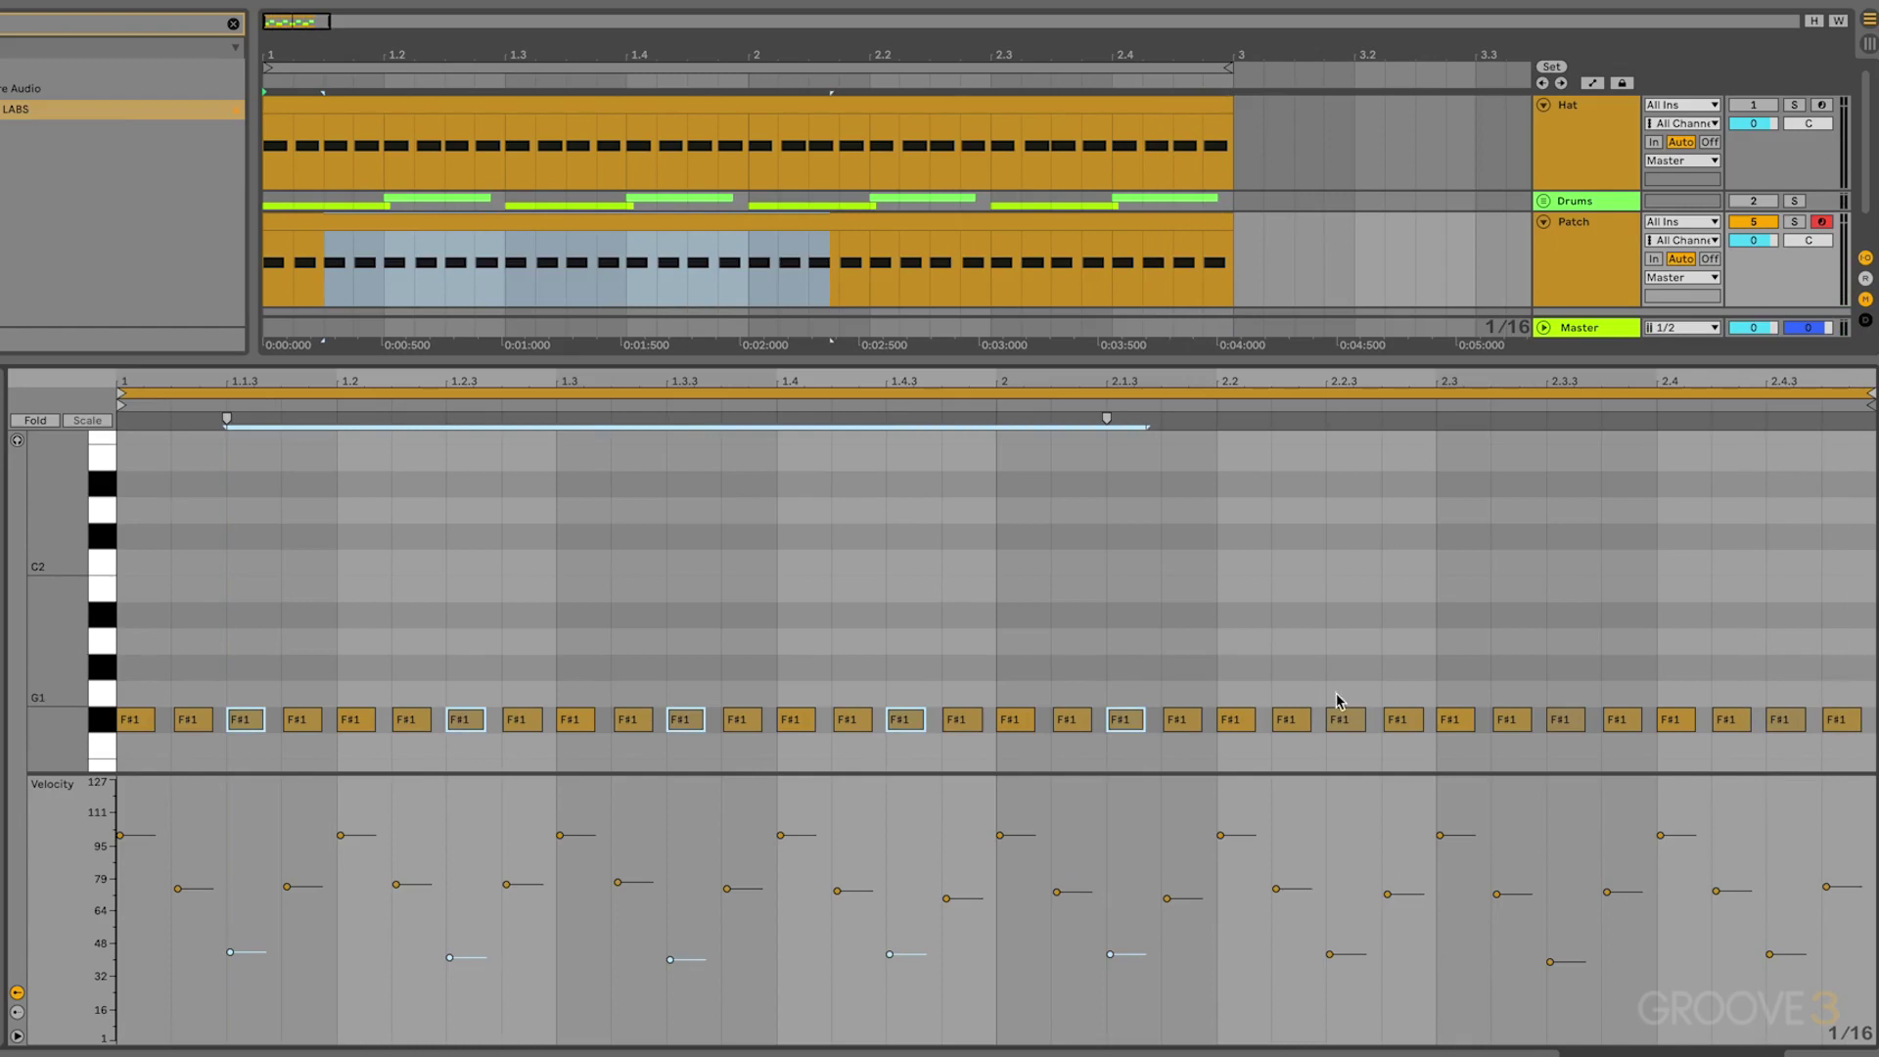
{"action": "left_click", "coordinate": [1346, 721], "text": "shift"}
{"action": "left_click", "coordinate": [1569, 720], "text": "shift"}
{"action": "left_click", "coordinate": [1790, 722], "text": "shift"}
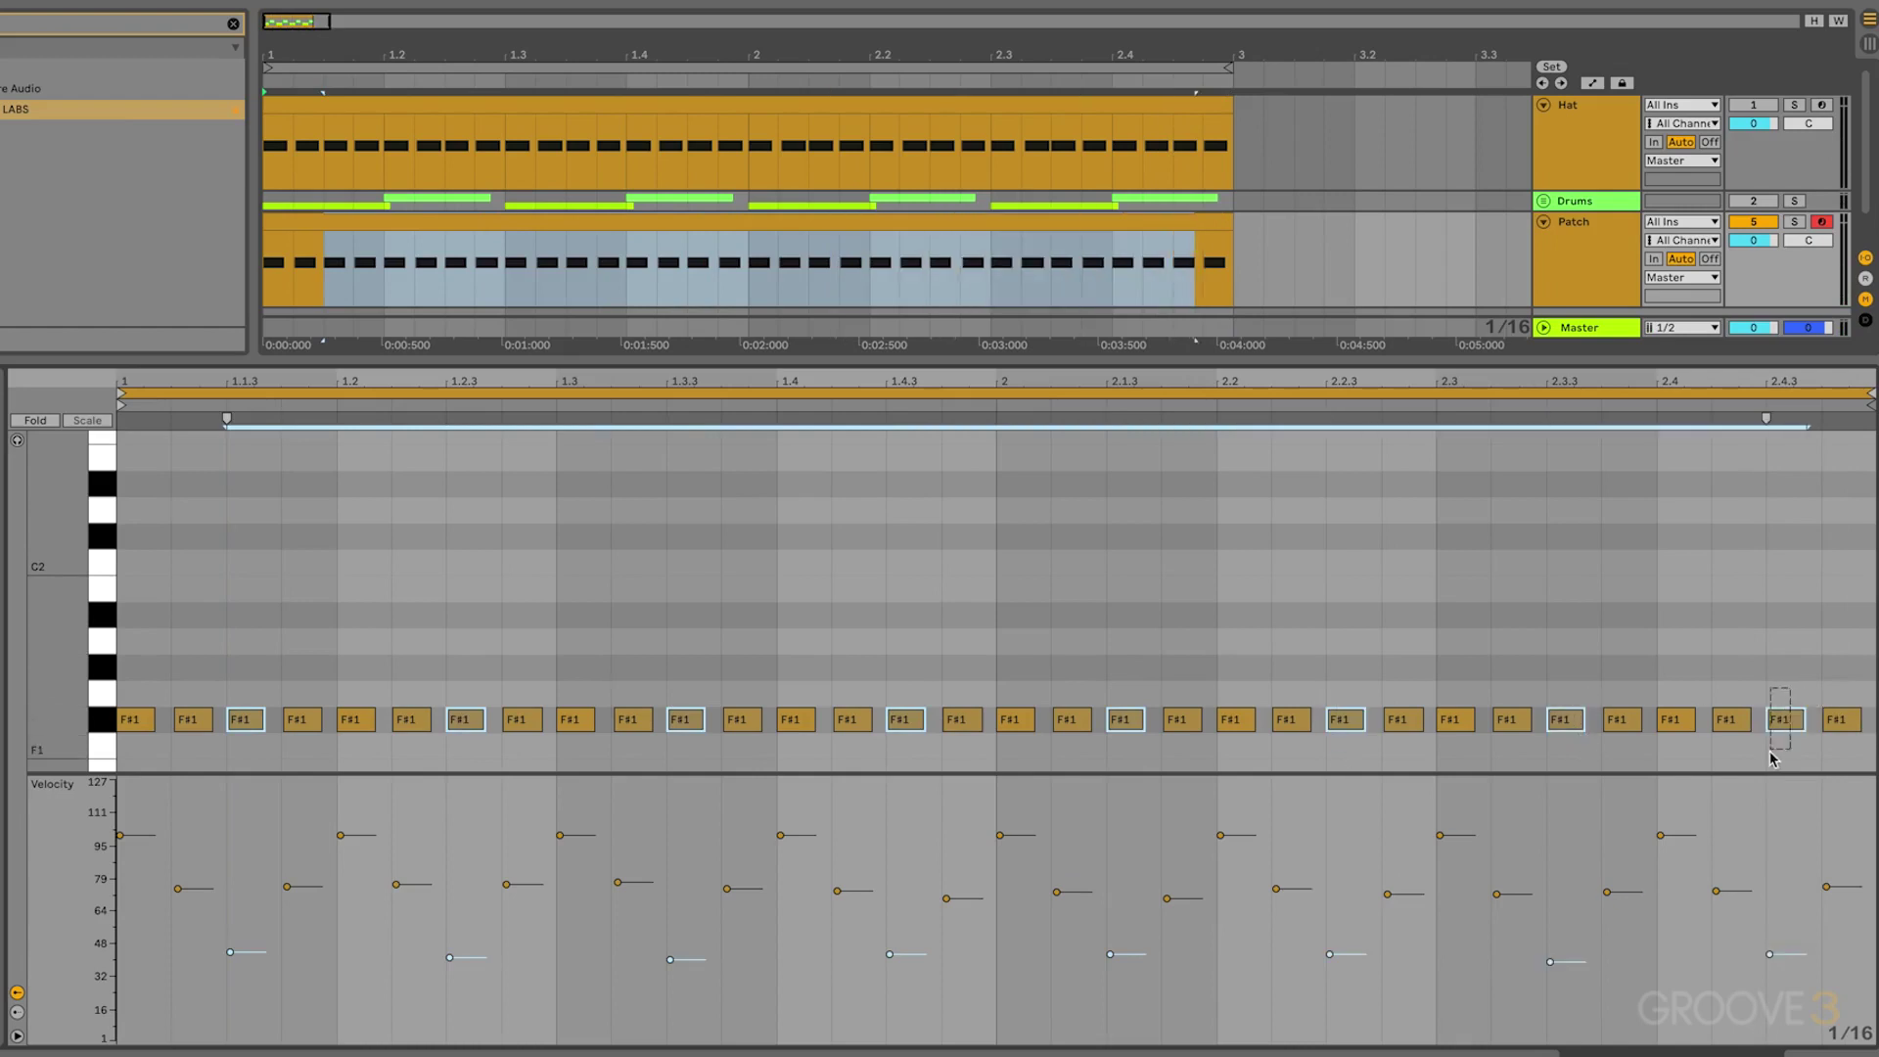
{"action": "left_click_drag", "start_coordinate": [1799, 729], "coordinate": [1799, 723]}
{"action": "key", "text": "space"}
Clear the selection, switch to the LABS device view, and zoom the arrangement out
{"action": "left_click", "coordinate": [1699, 612]}
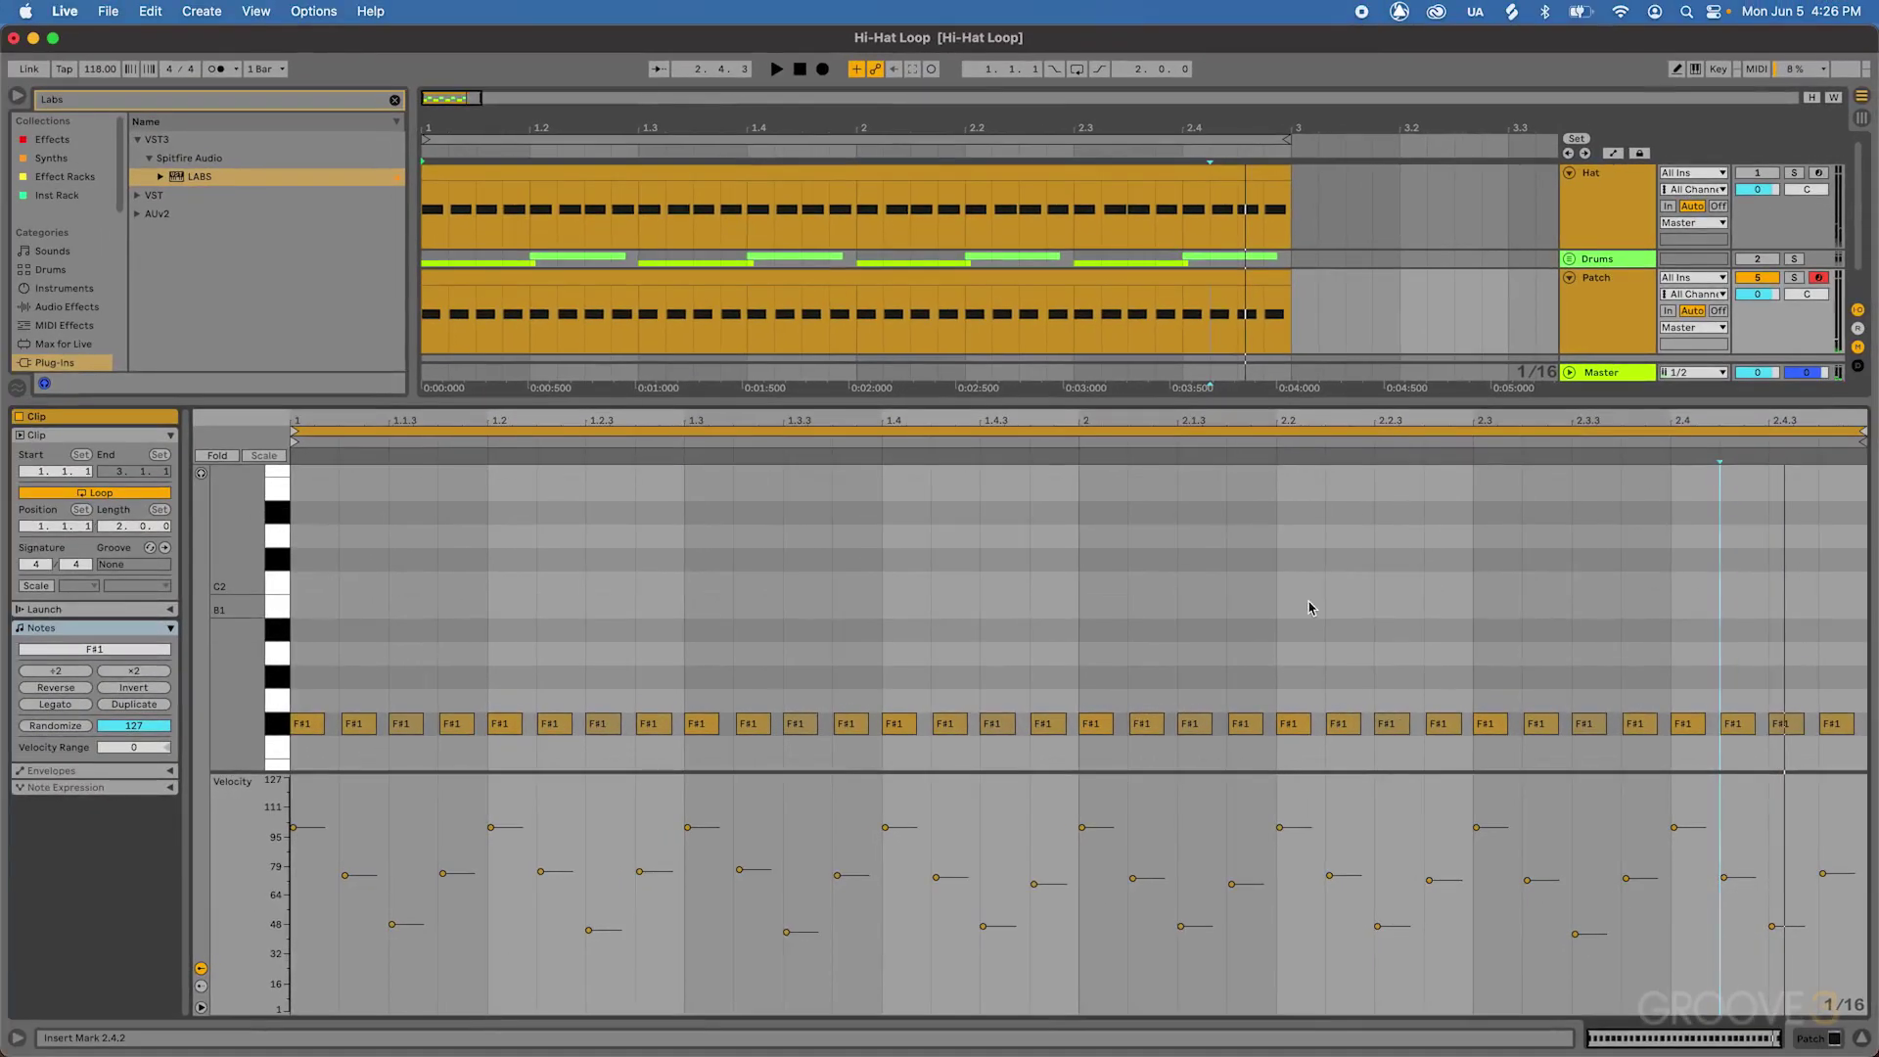
{"action": "key", "text": "shift+Tab"}
{"action": "key", "text": "minus"}
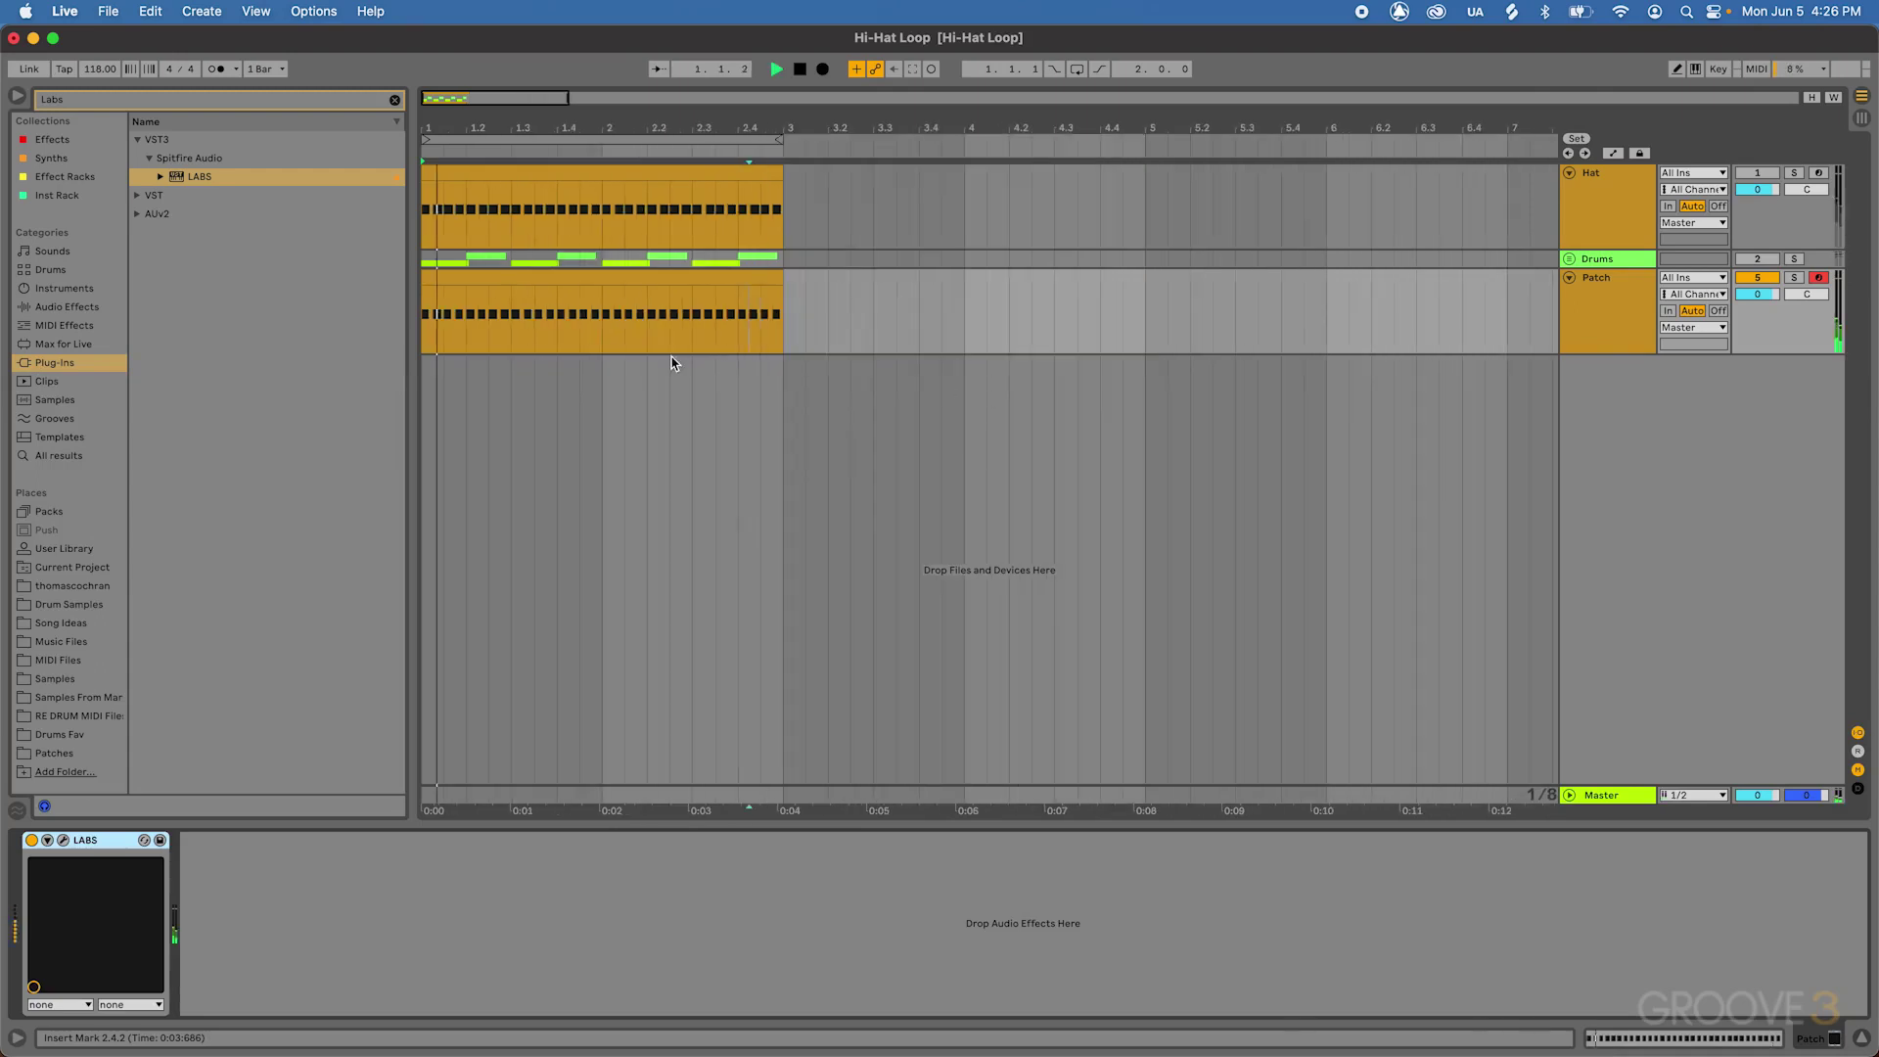
{"action": "left_click", "coordinate": [474, 309]}
{"action": "key", "text": "equal"}
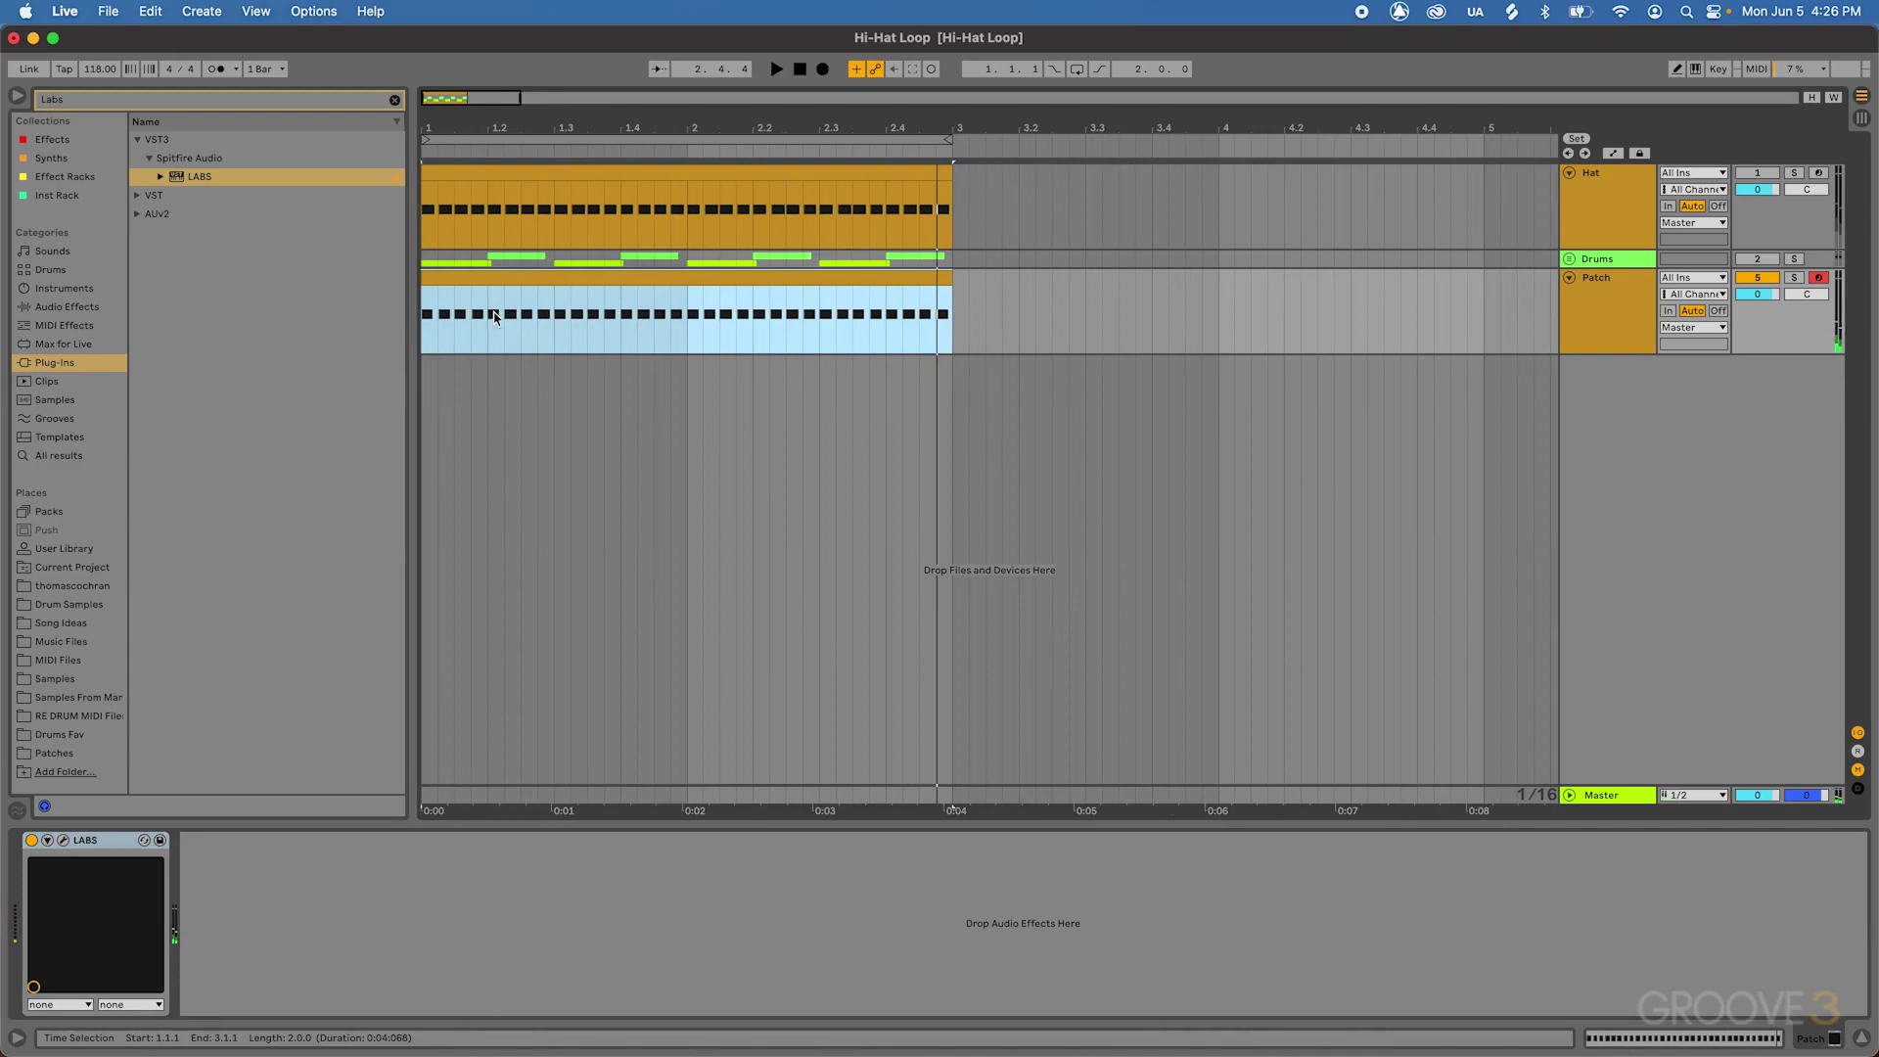
{"action": "double_click", "coordinate": [458, 279]}
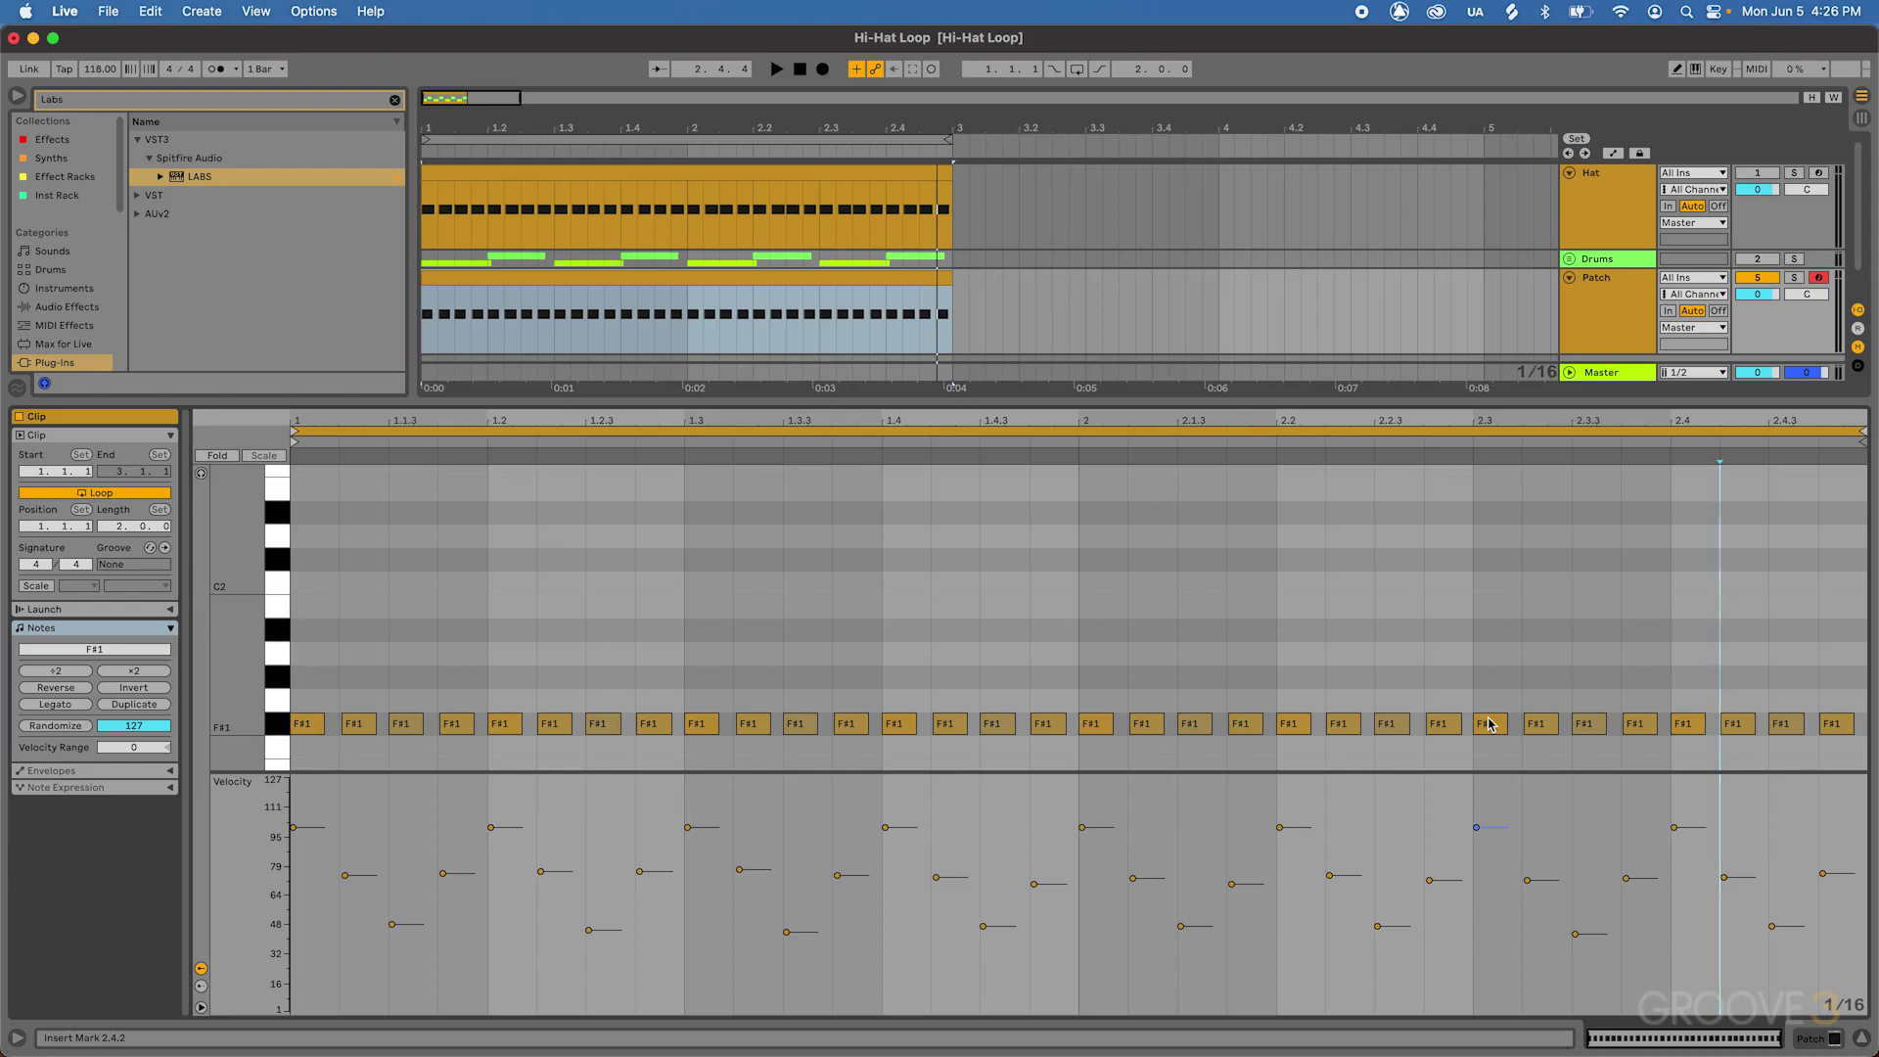
{"action": "key", "text": "shift+Tab"}
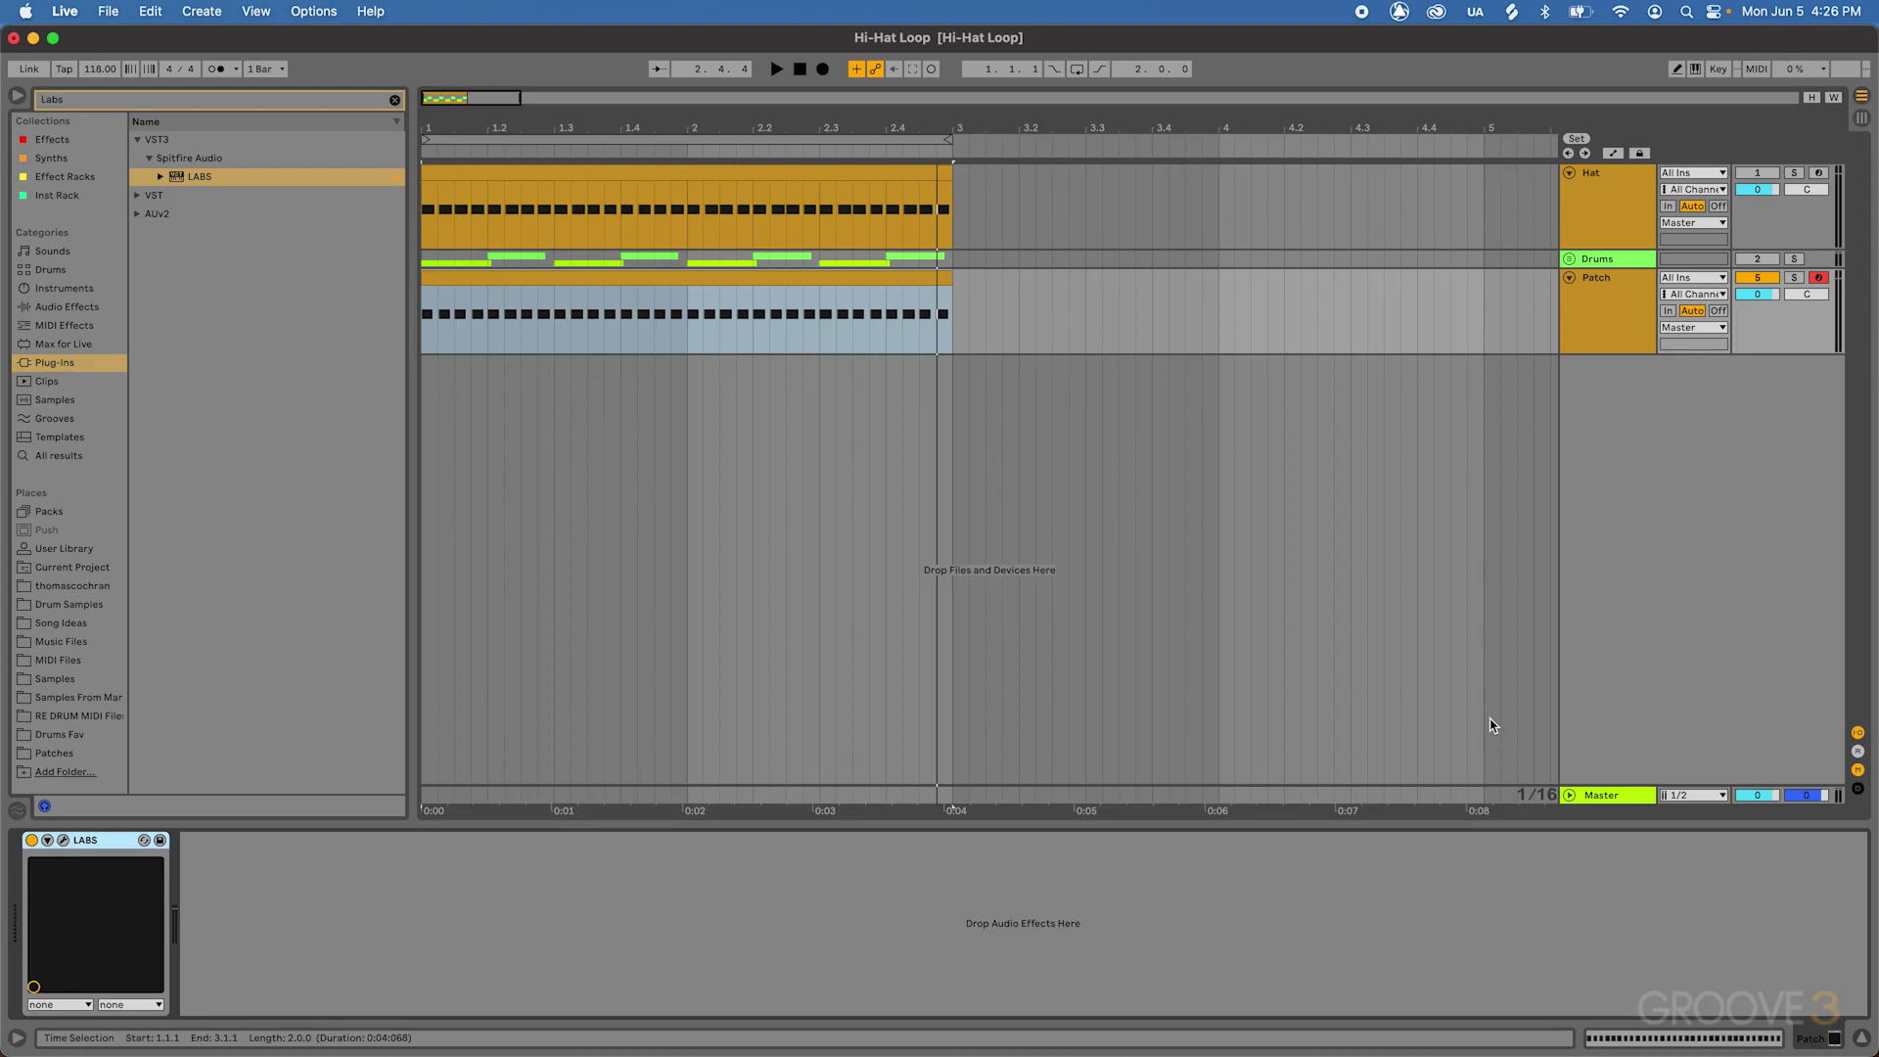
Search the browser for SPL and add SPL Transient Designer Plus after LABS on the Patch track
{"action": "left_click", "coordinate": [1591, 333]}
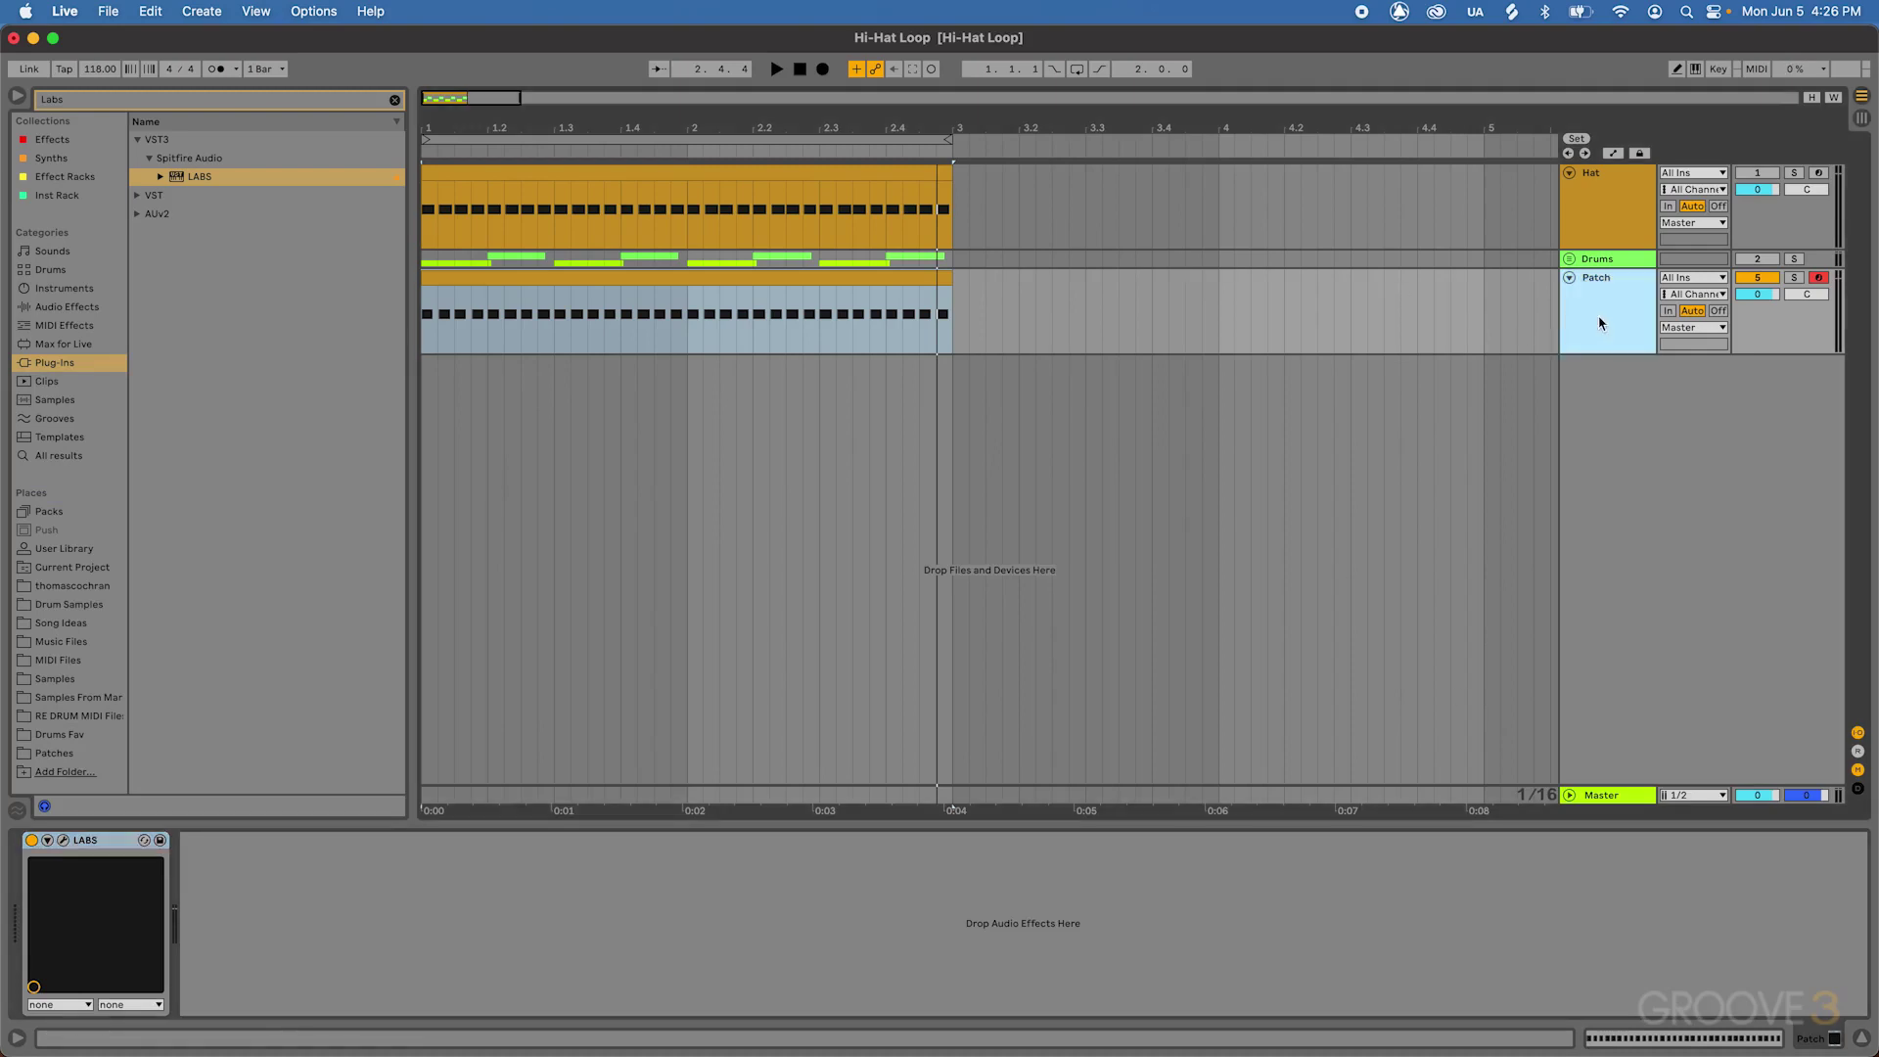
{"action": "left_click", "coordinate": [103, 104]}
{"action": "key", "text": "BackSpace"}
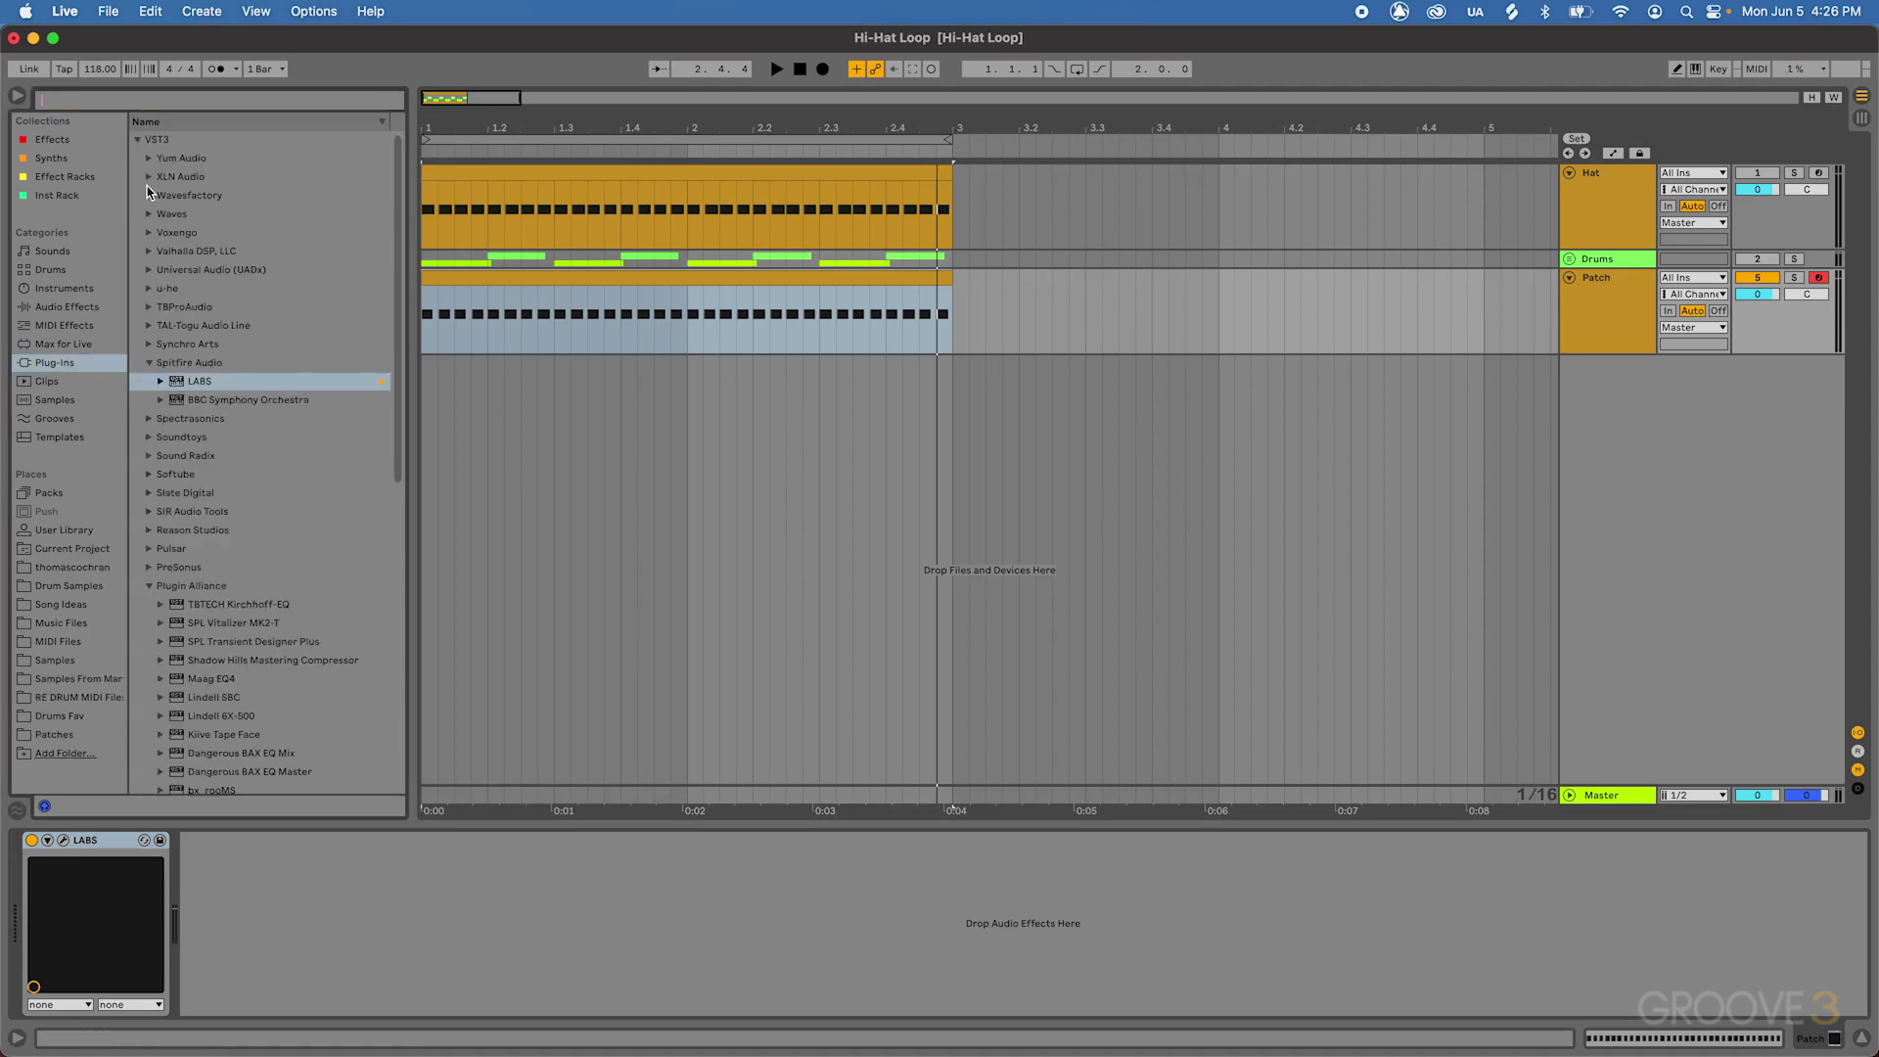
{"action": "type", "text": "SPL"}
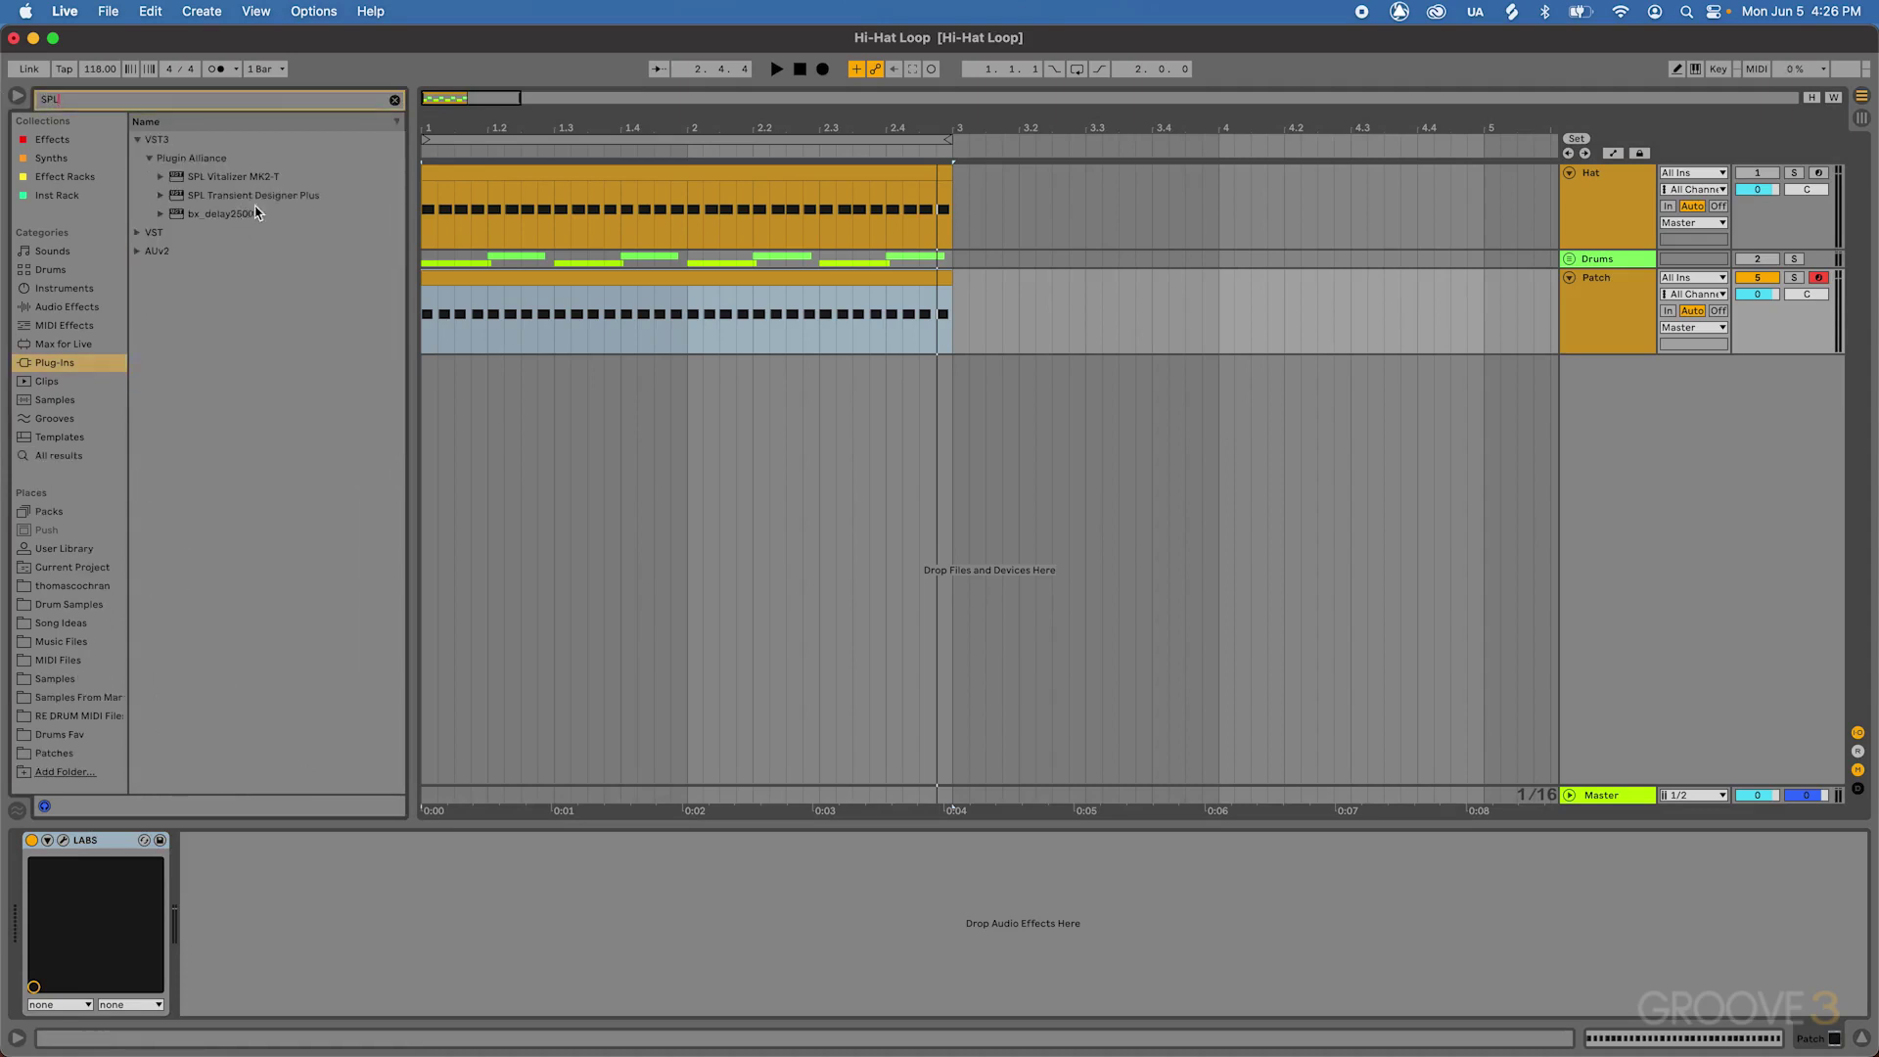
{"action": "left_click_drag", "start_coordinate": [253, 197], "coordinate": [536, 330]}
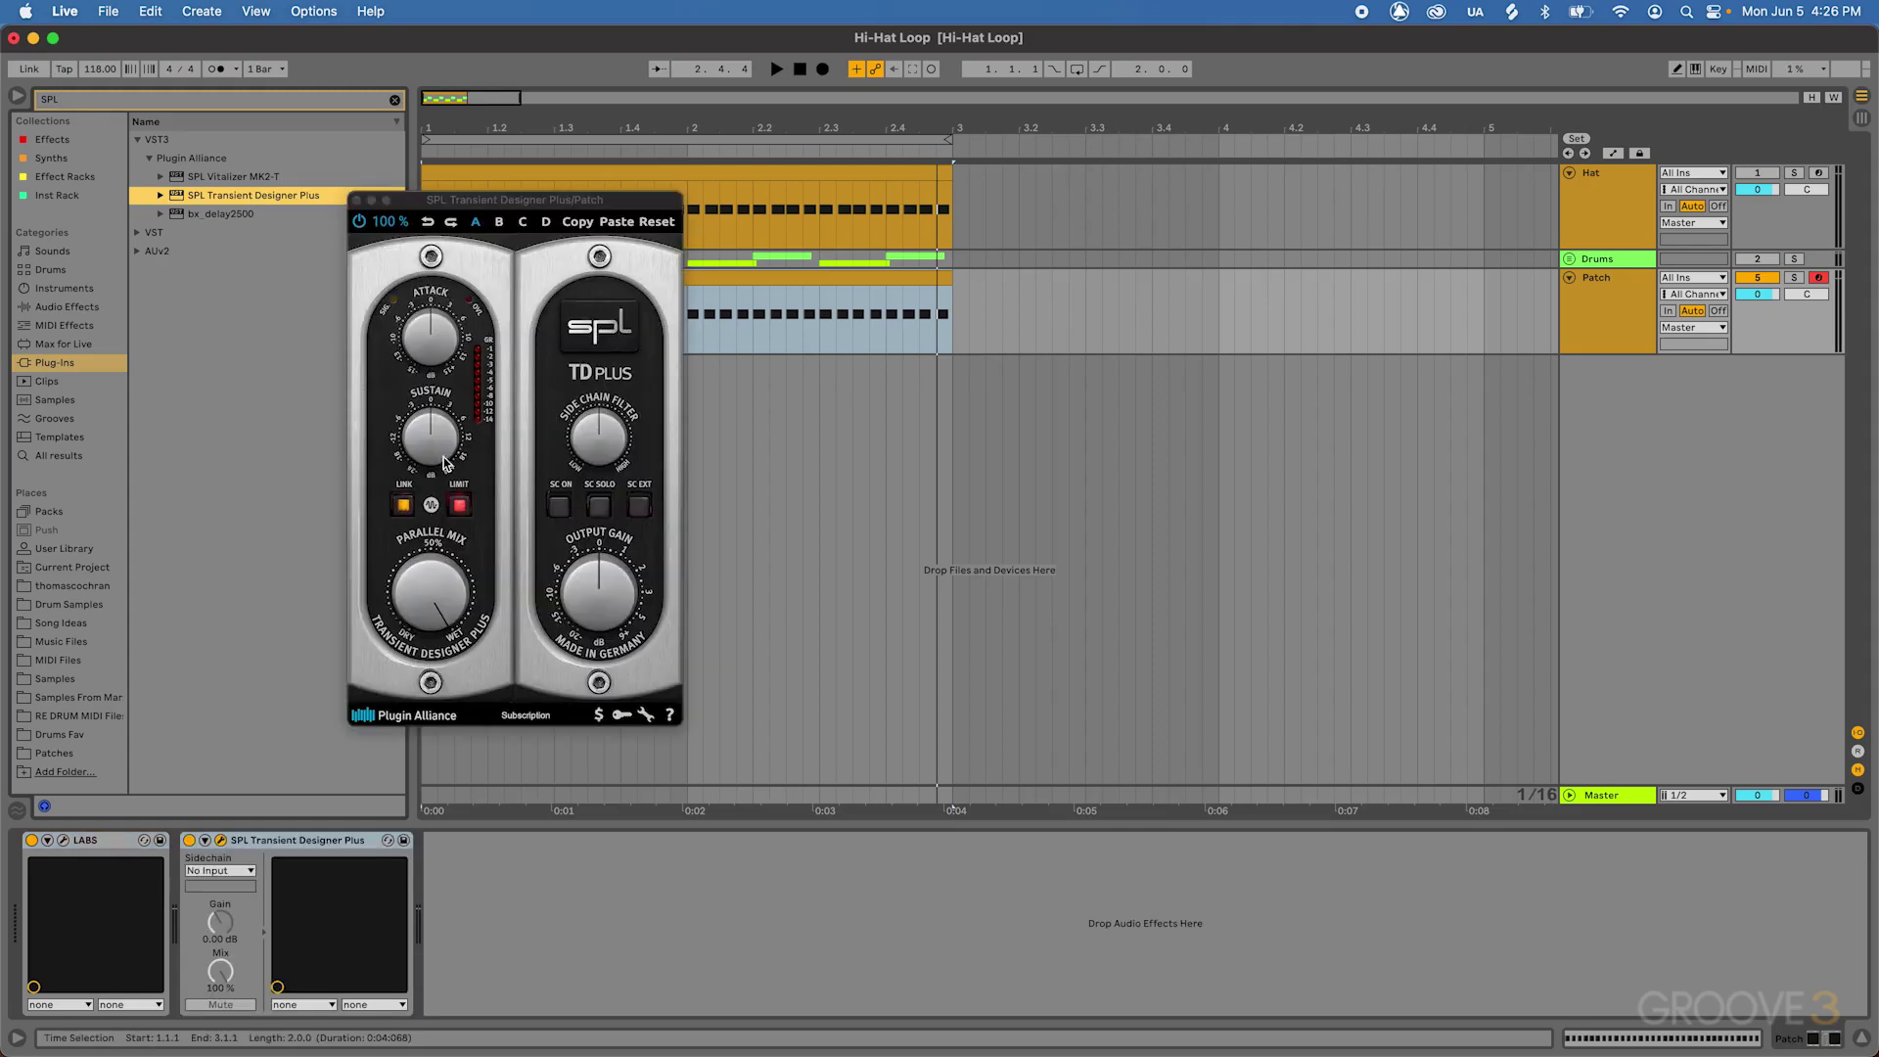
Lower the Transient Designer's Sustain to about -8 dB
{"action": "left_click_drag", "start_coordinate": [520, 208], "coordinate": [848, 293]}
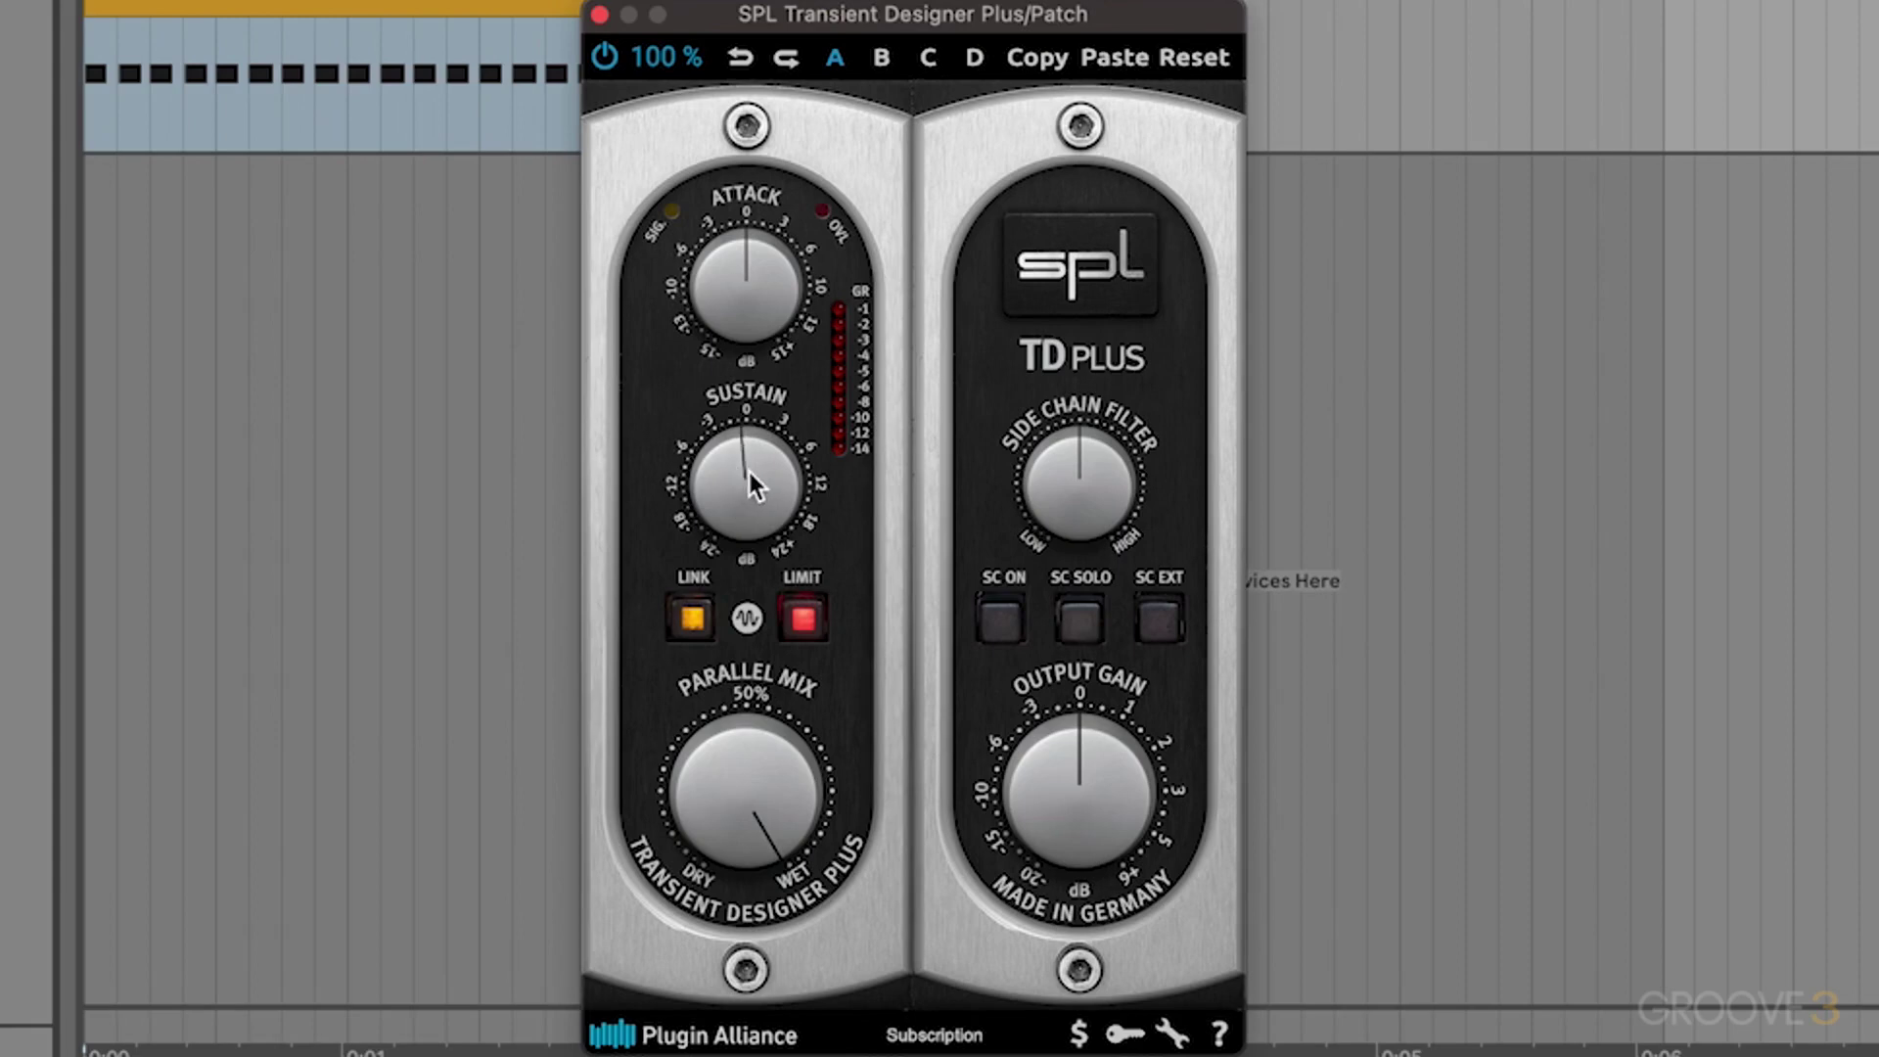
{"action": "left_click_drag", "start_coordinate": [749, 499], "coordinate": [708, 765]}
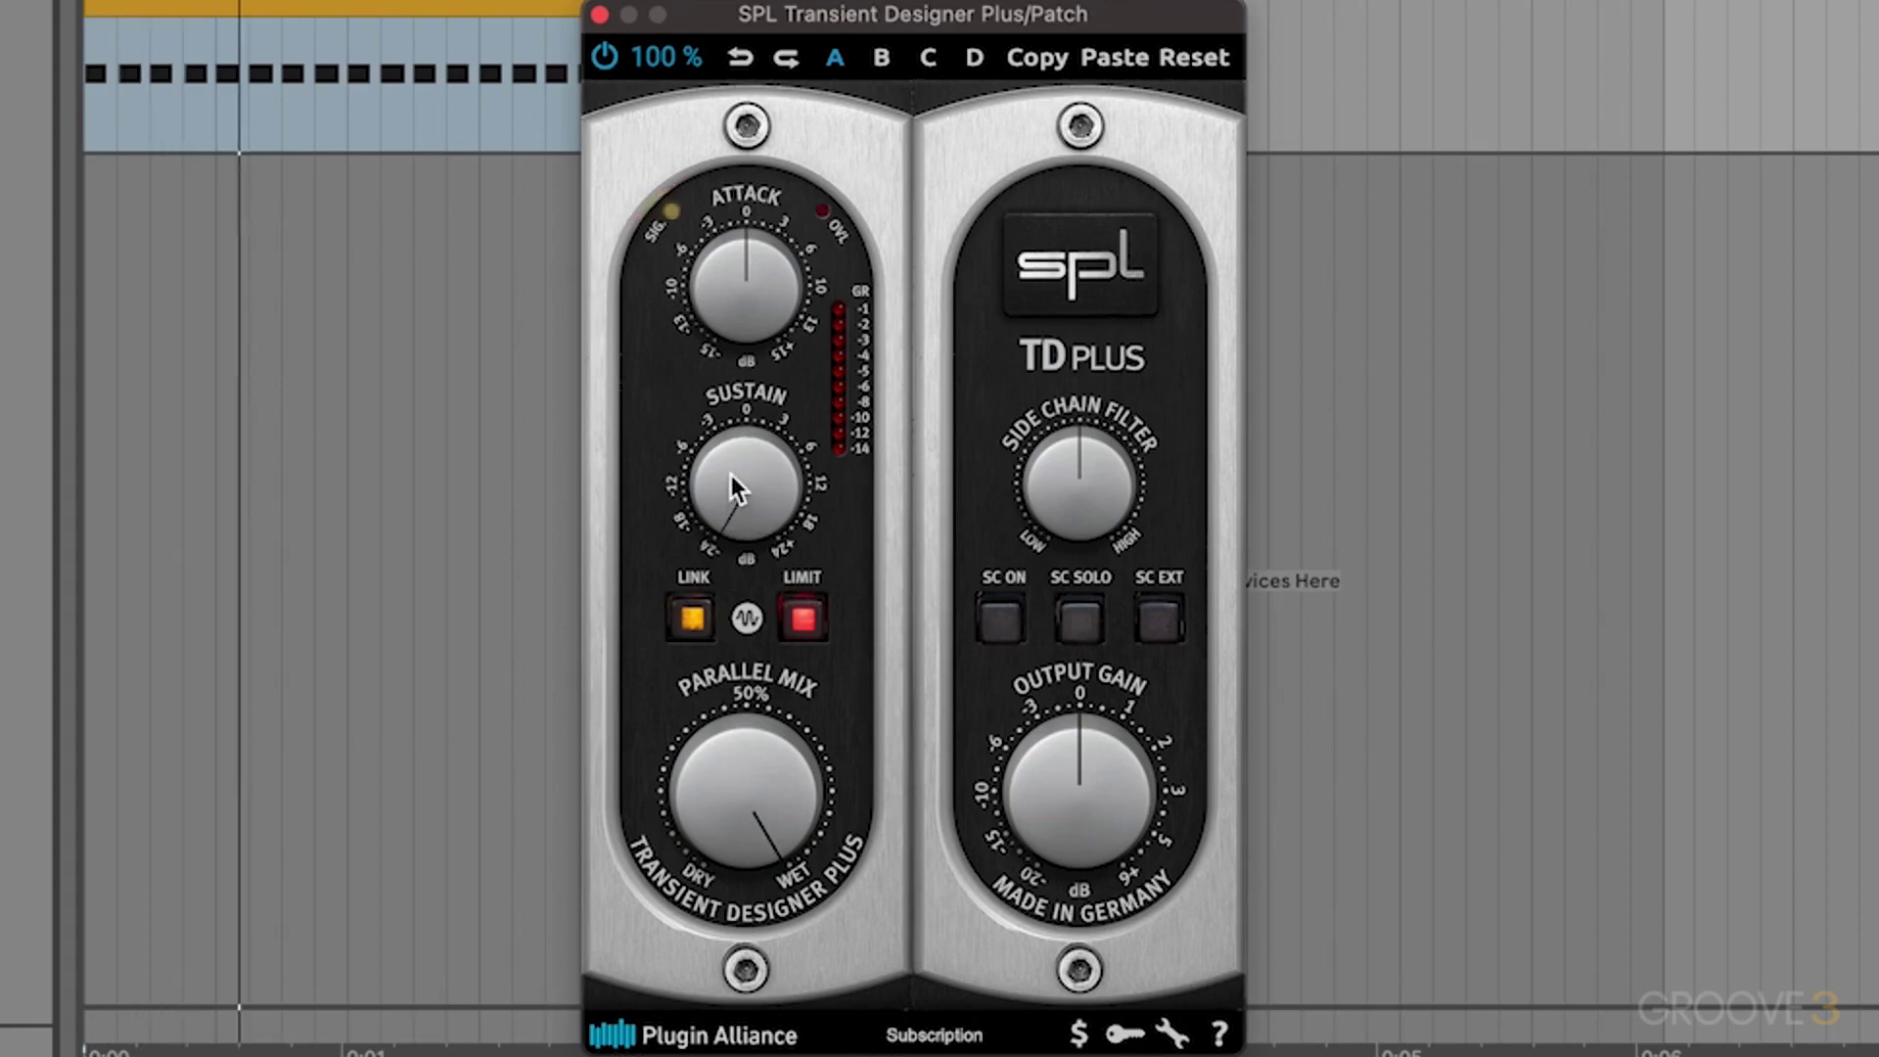
{"action": "left_click_drag", "start_coordinate": [754, 408], "coordinate": [752, 396]}
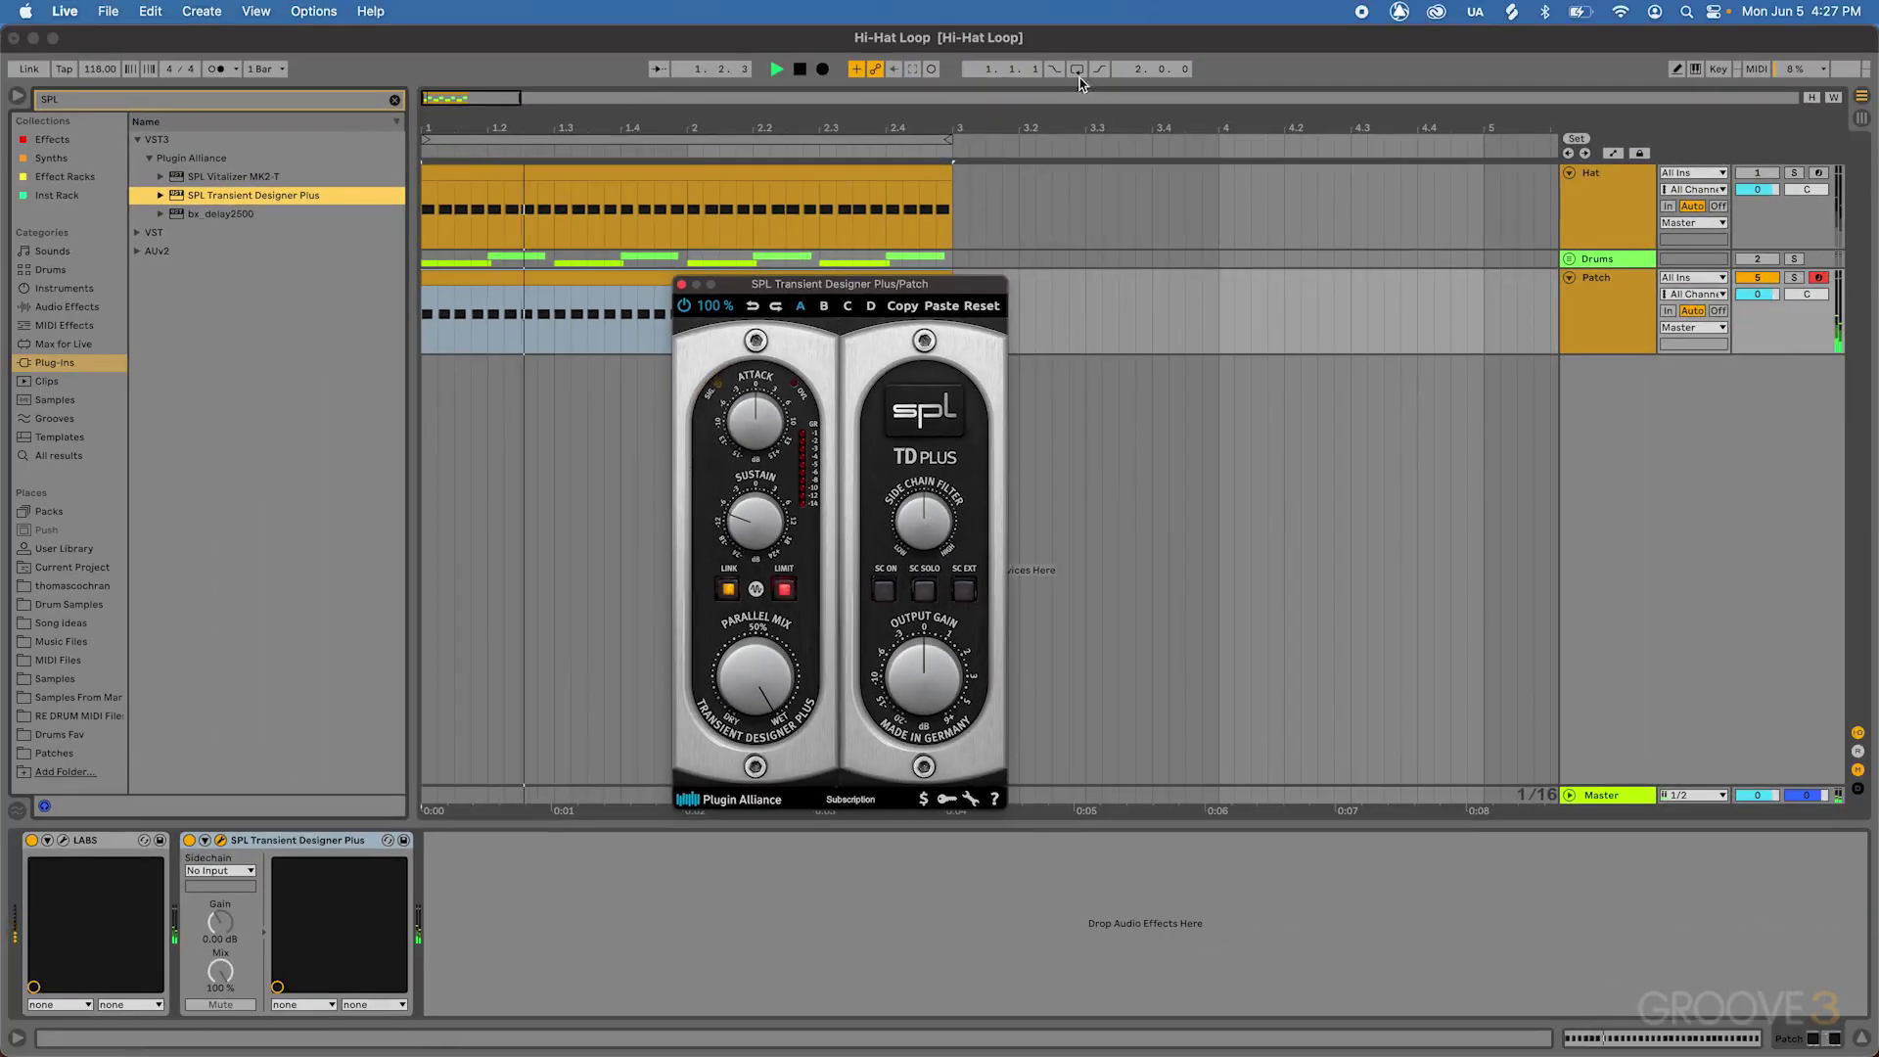
{"action": "left_click", "coordinate": [1078, 74]}
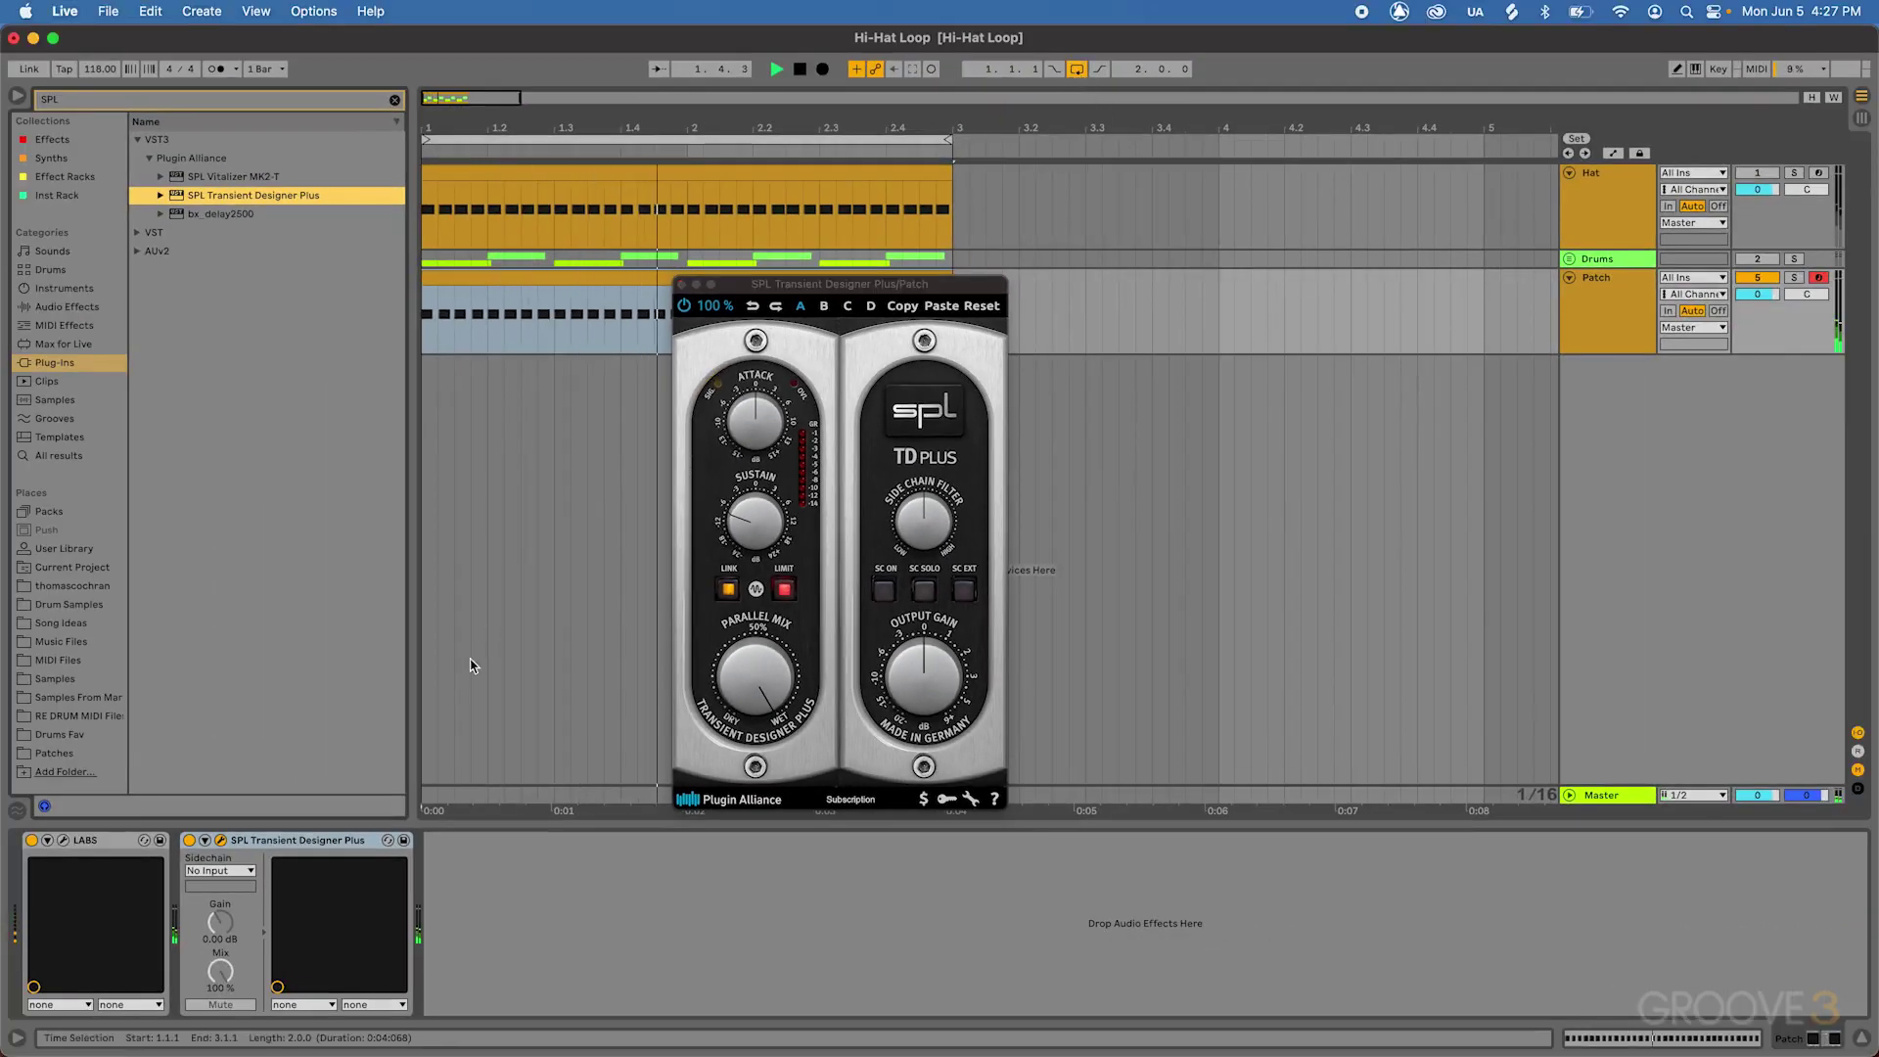
Stop playback and close the SPL Transient Designer Plus window
{"action": "left_click", "coordinate": [189, 844]}
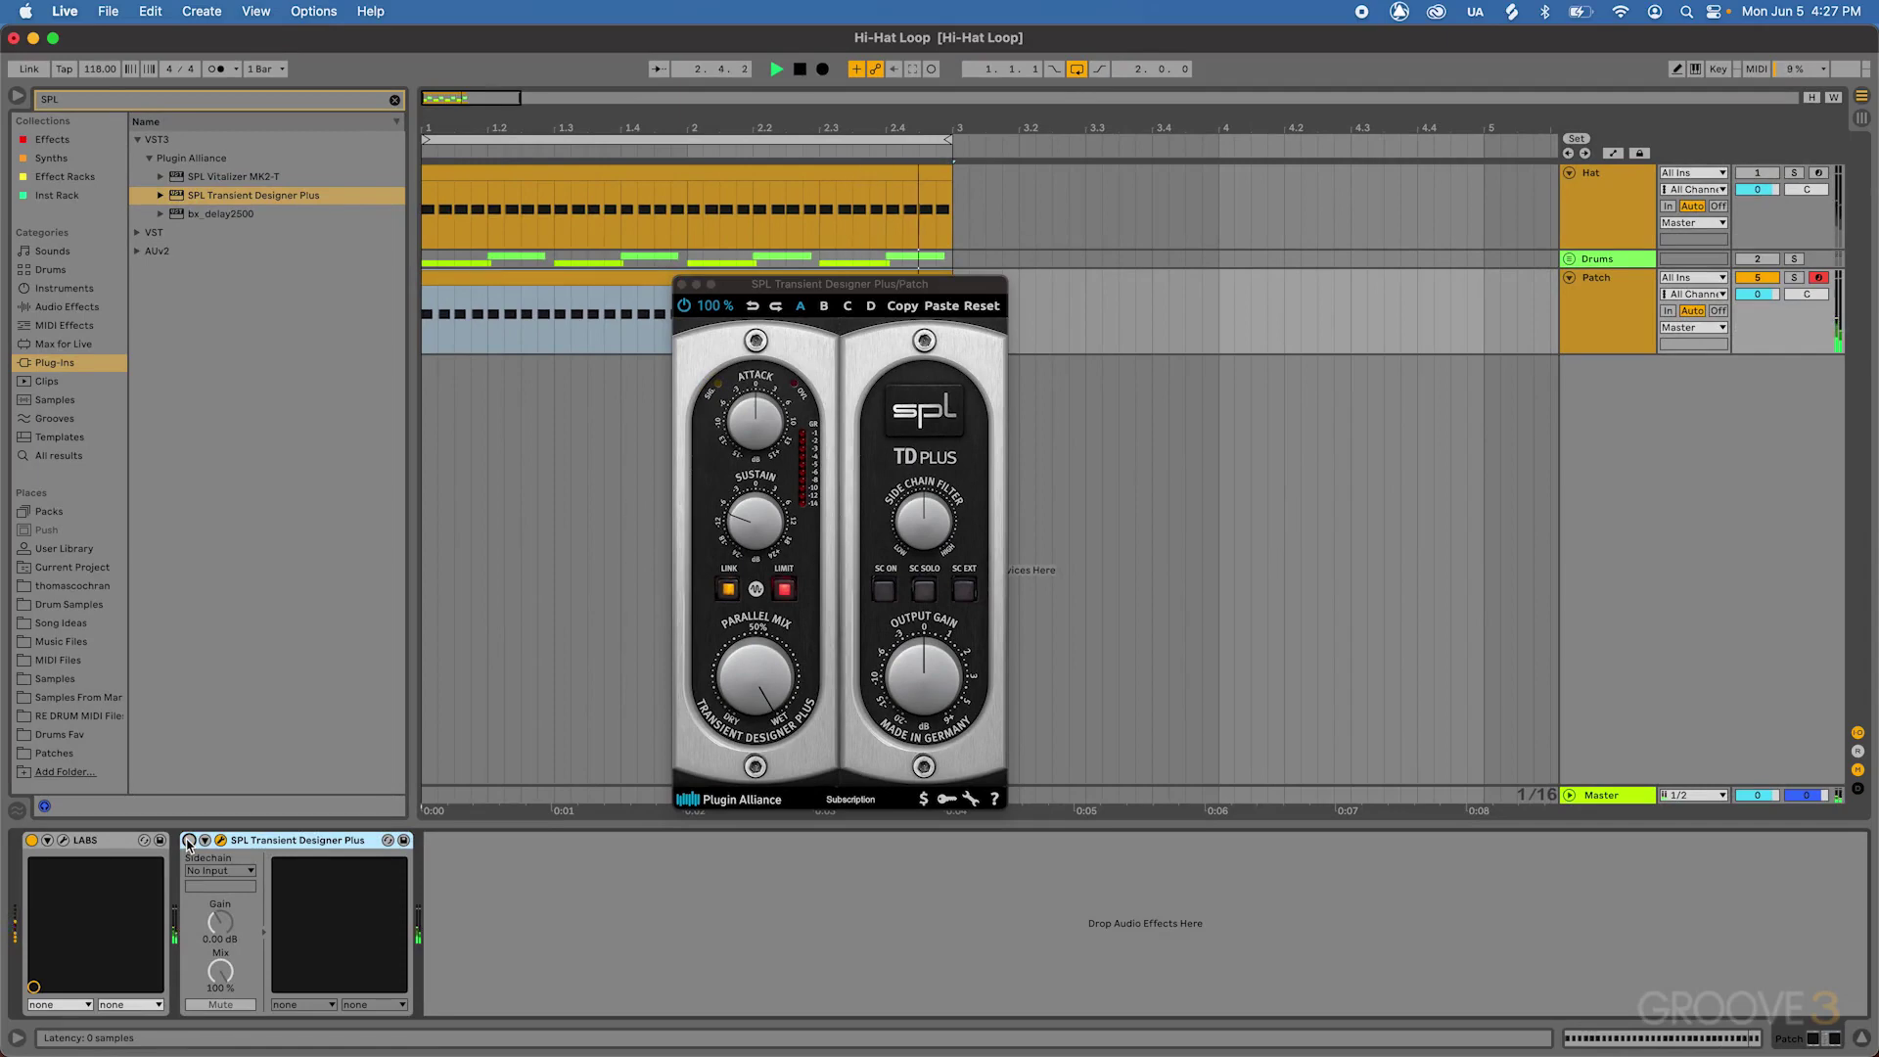
{"action": "key", "text": "space"}
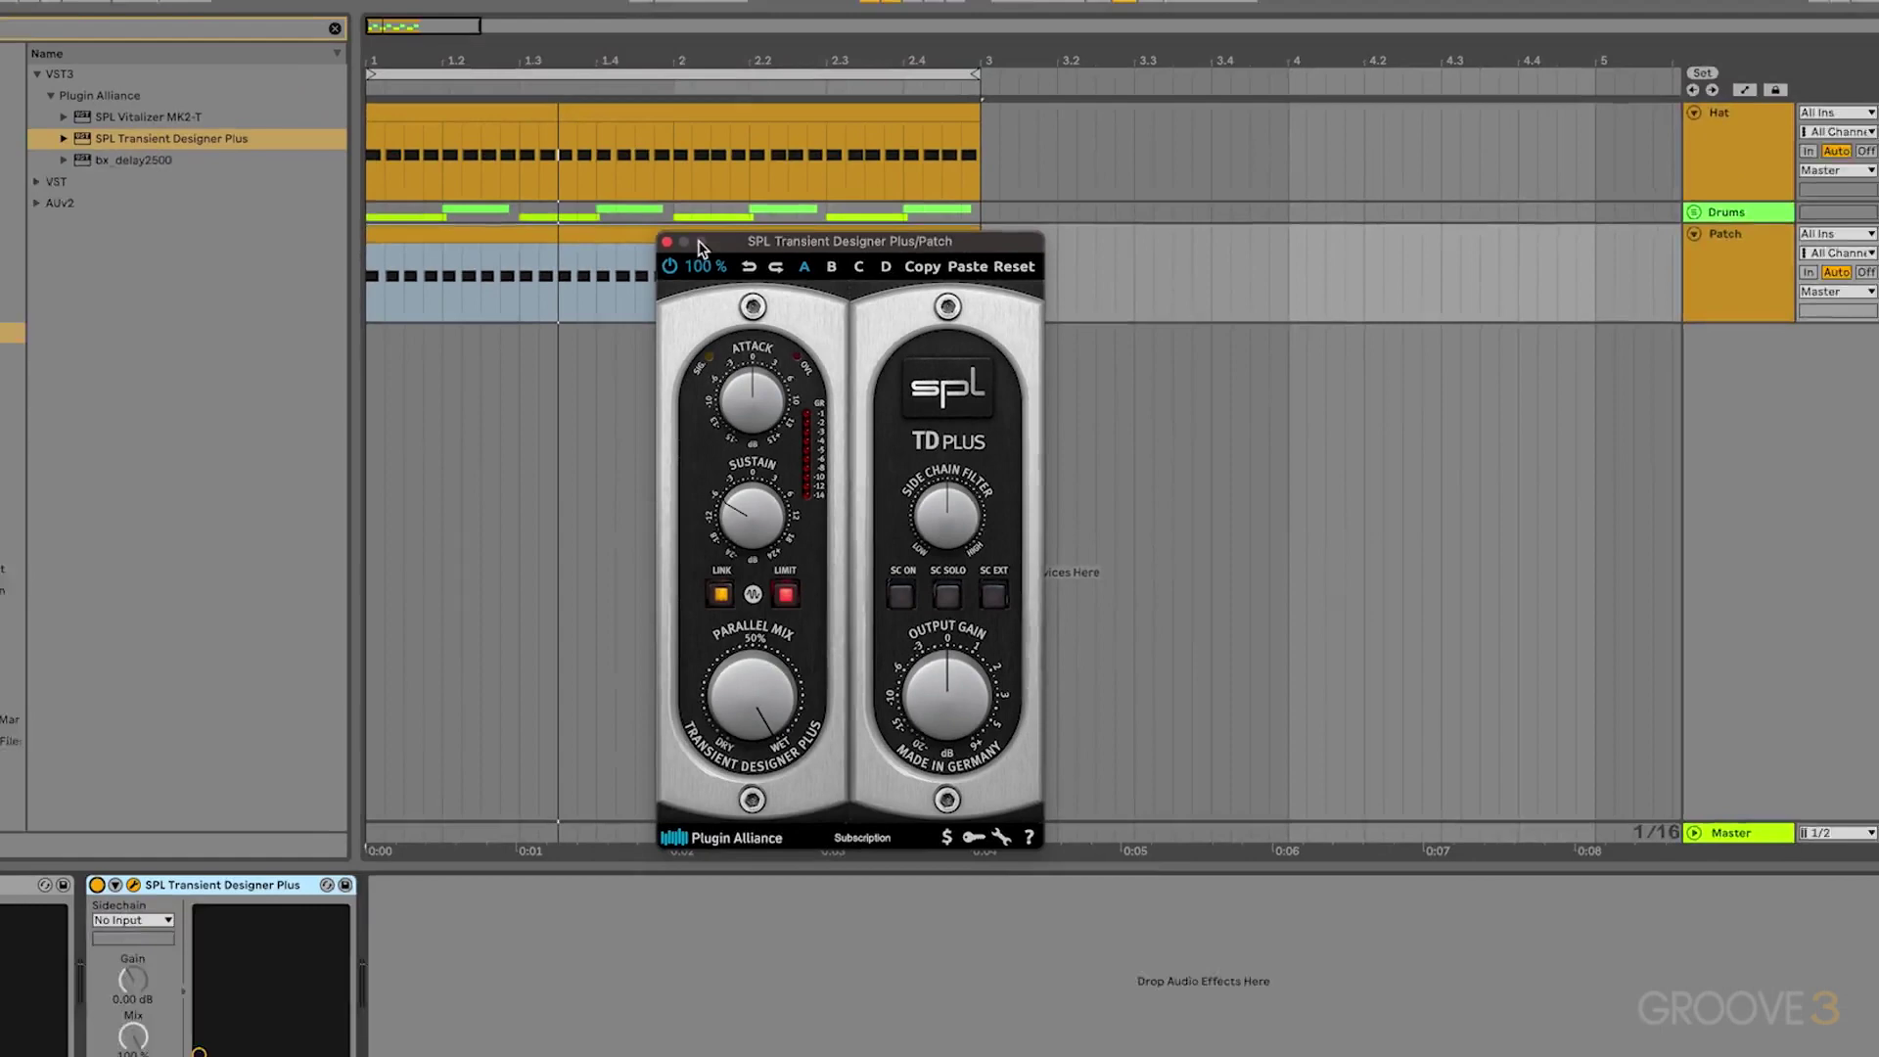
{"action": "key", "text": "super+alt+p"}
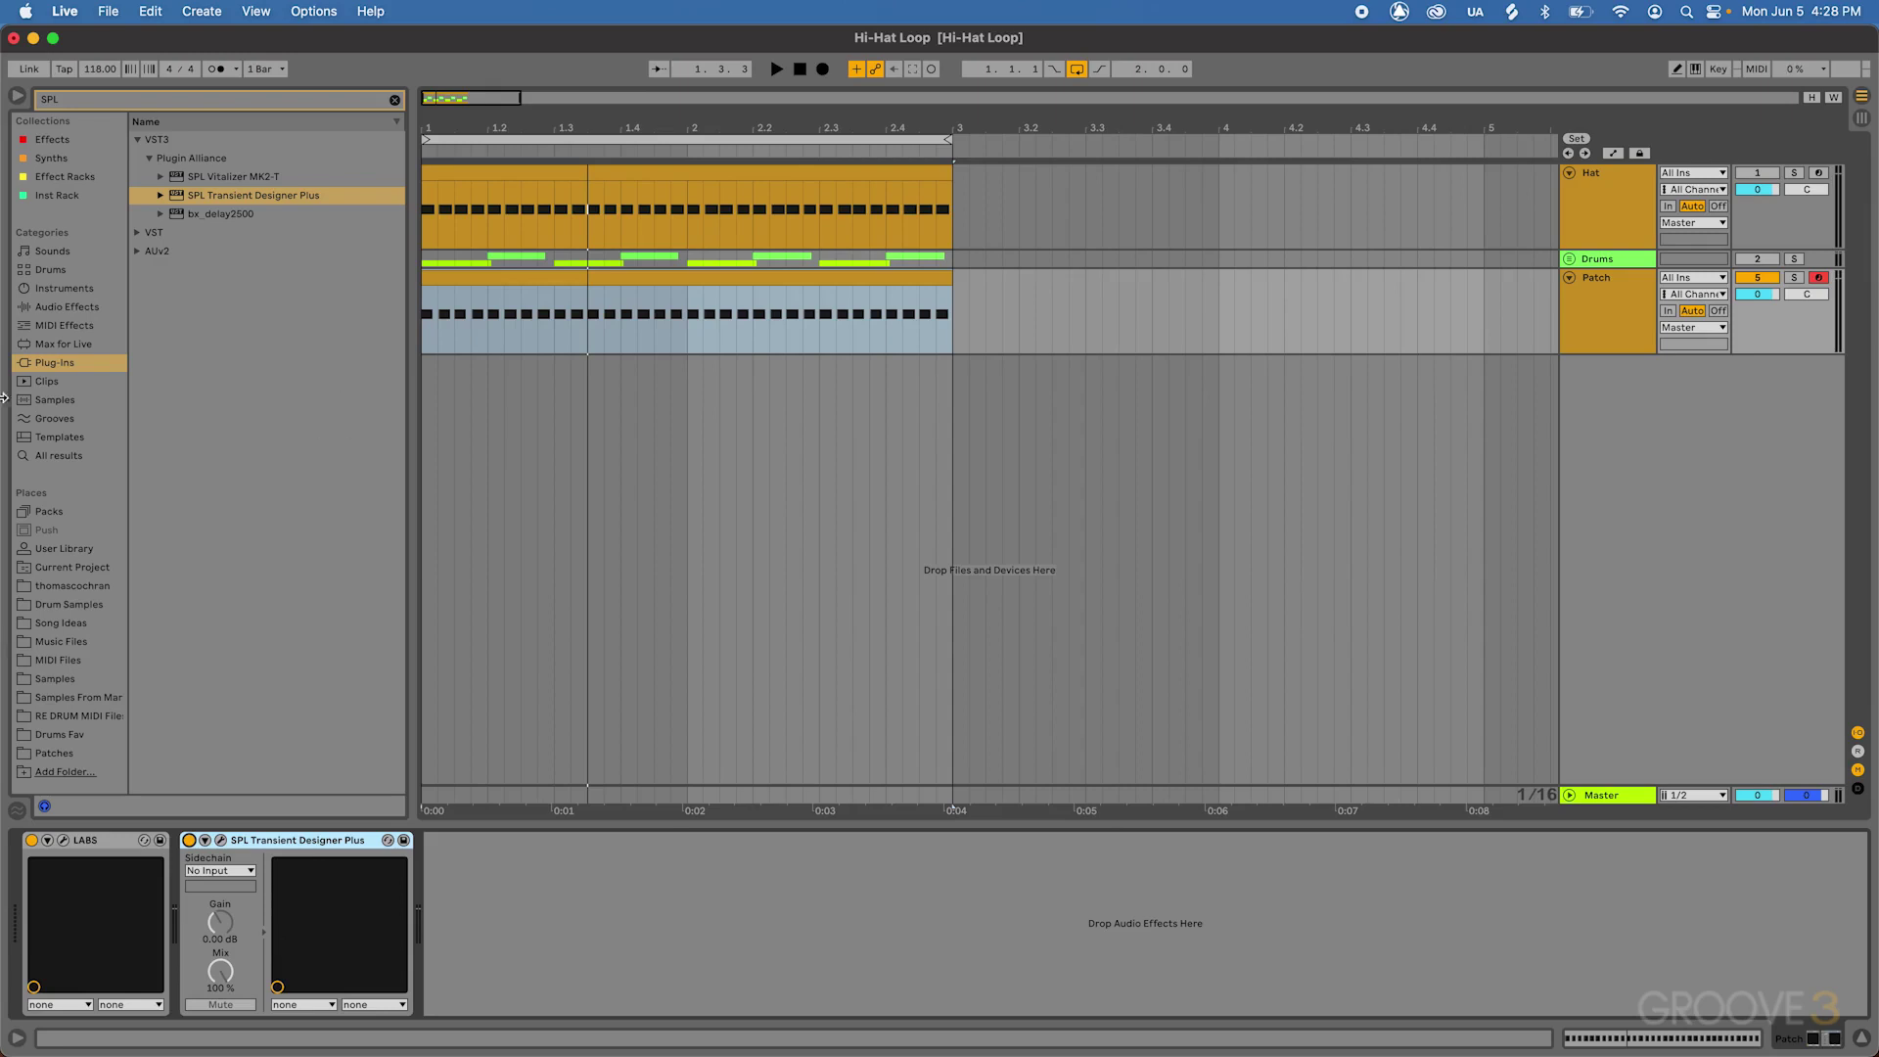
Search for Warble and add NEOLD WARBLE from VST > Effects > Modulation after the Transient Designer
{"action": "key", "text": "super+f"}
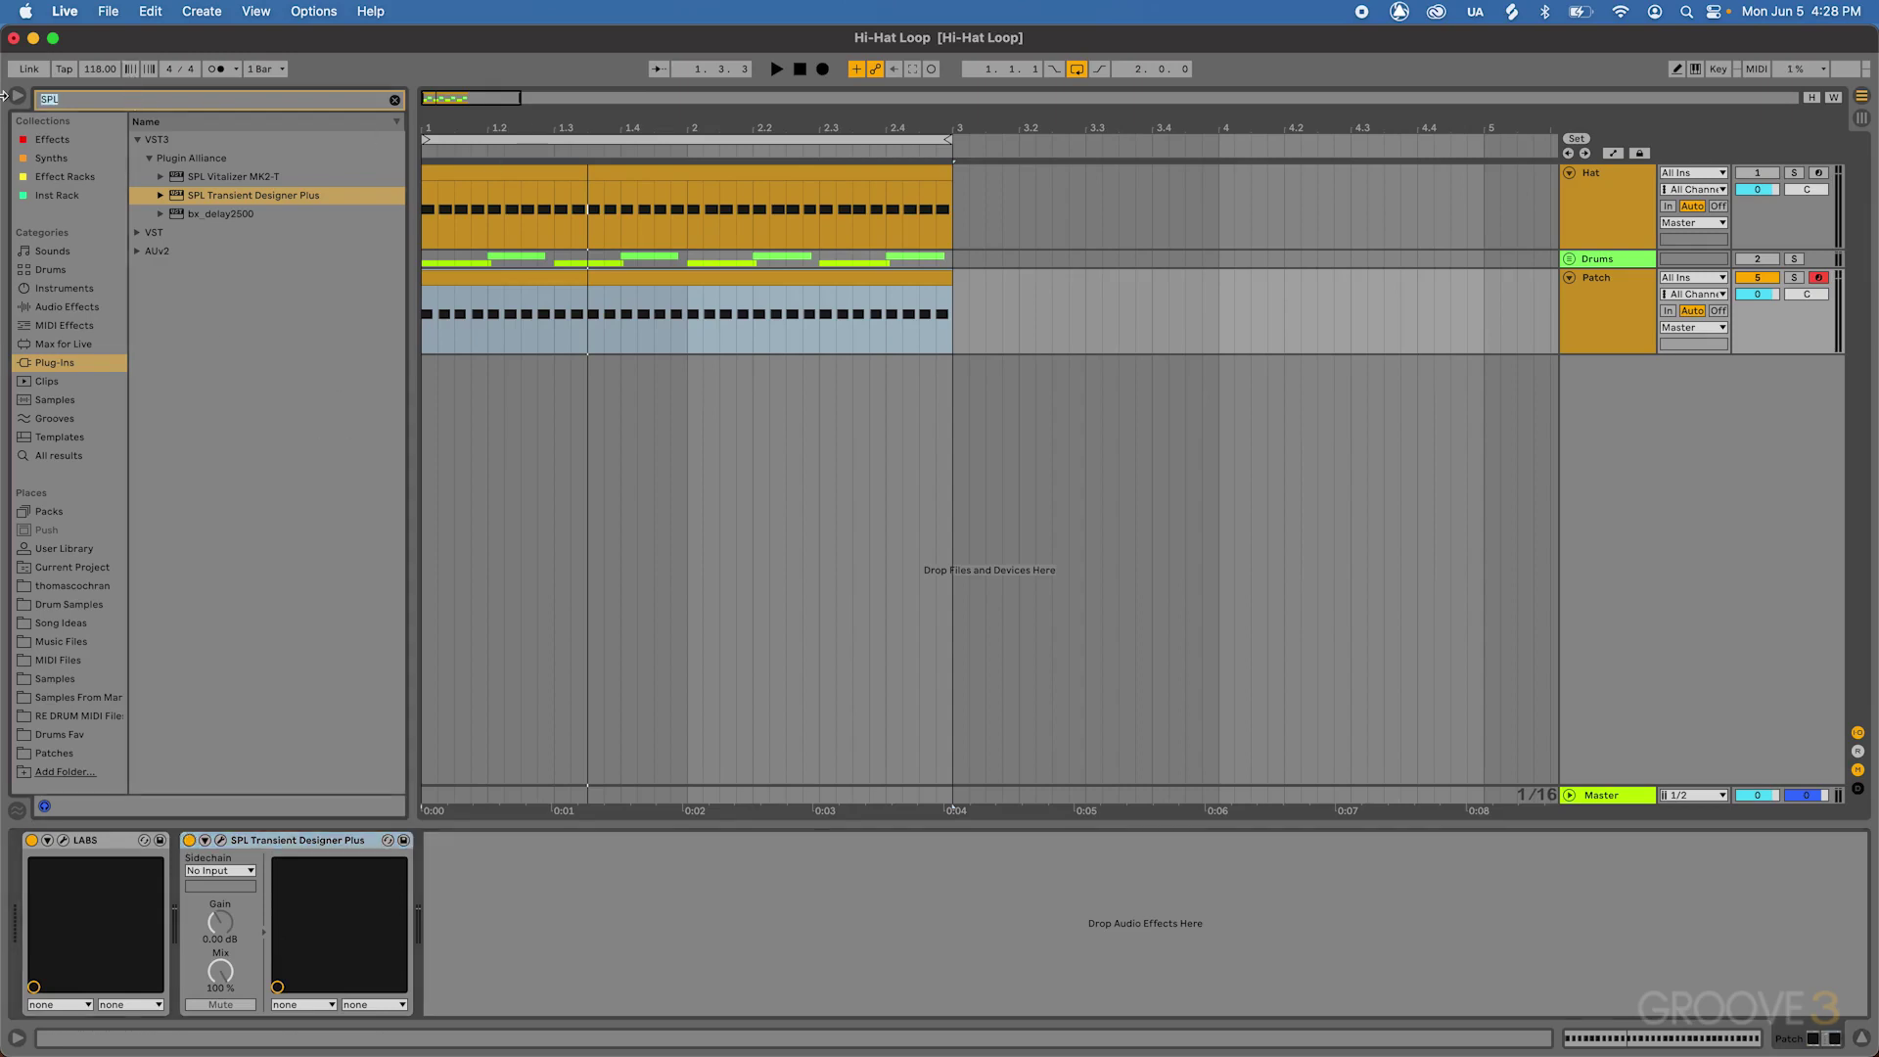
{"action": "type", "text": "Wa"}
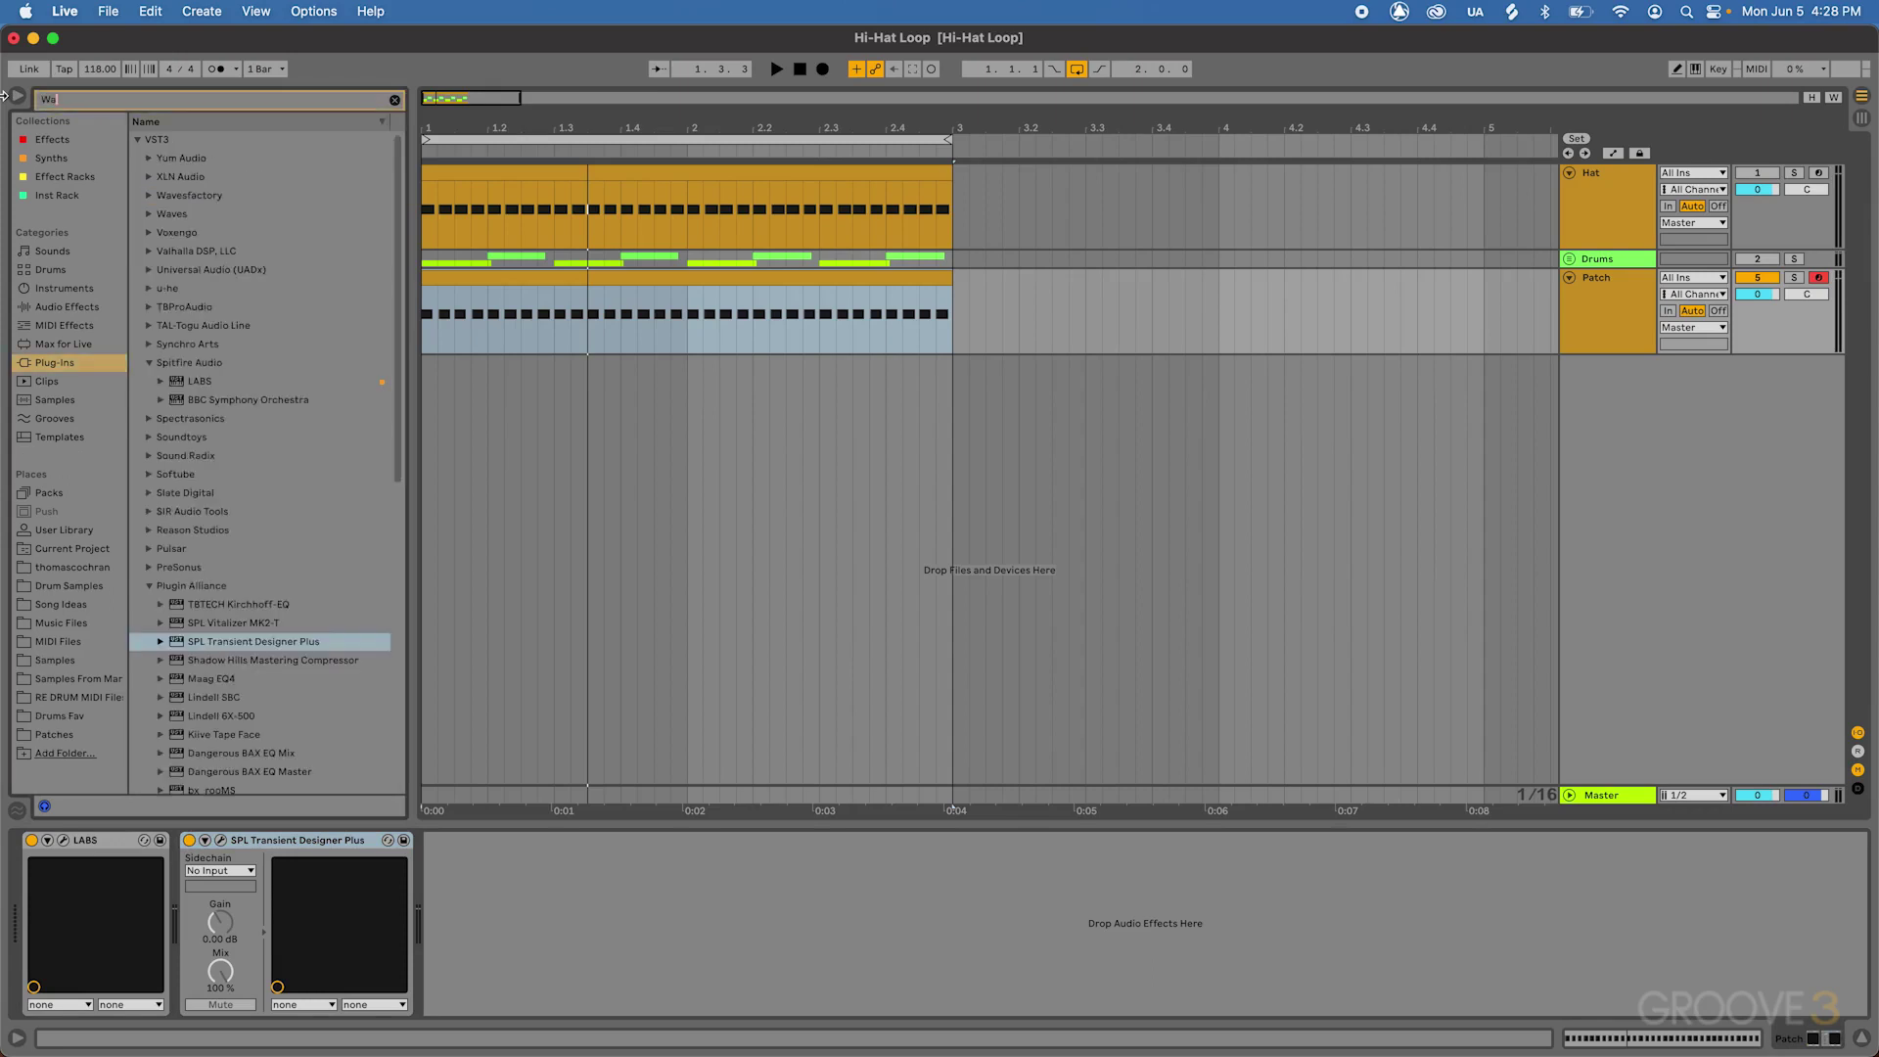
{"action": "type", "text": "rble"}
{"action": "left_click", "coordinate": [137, 139]}
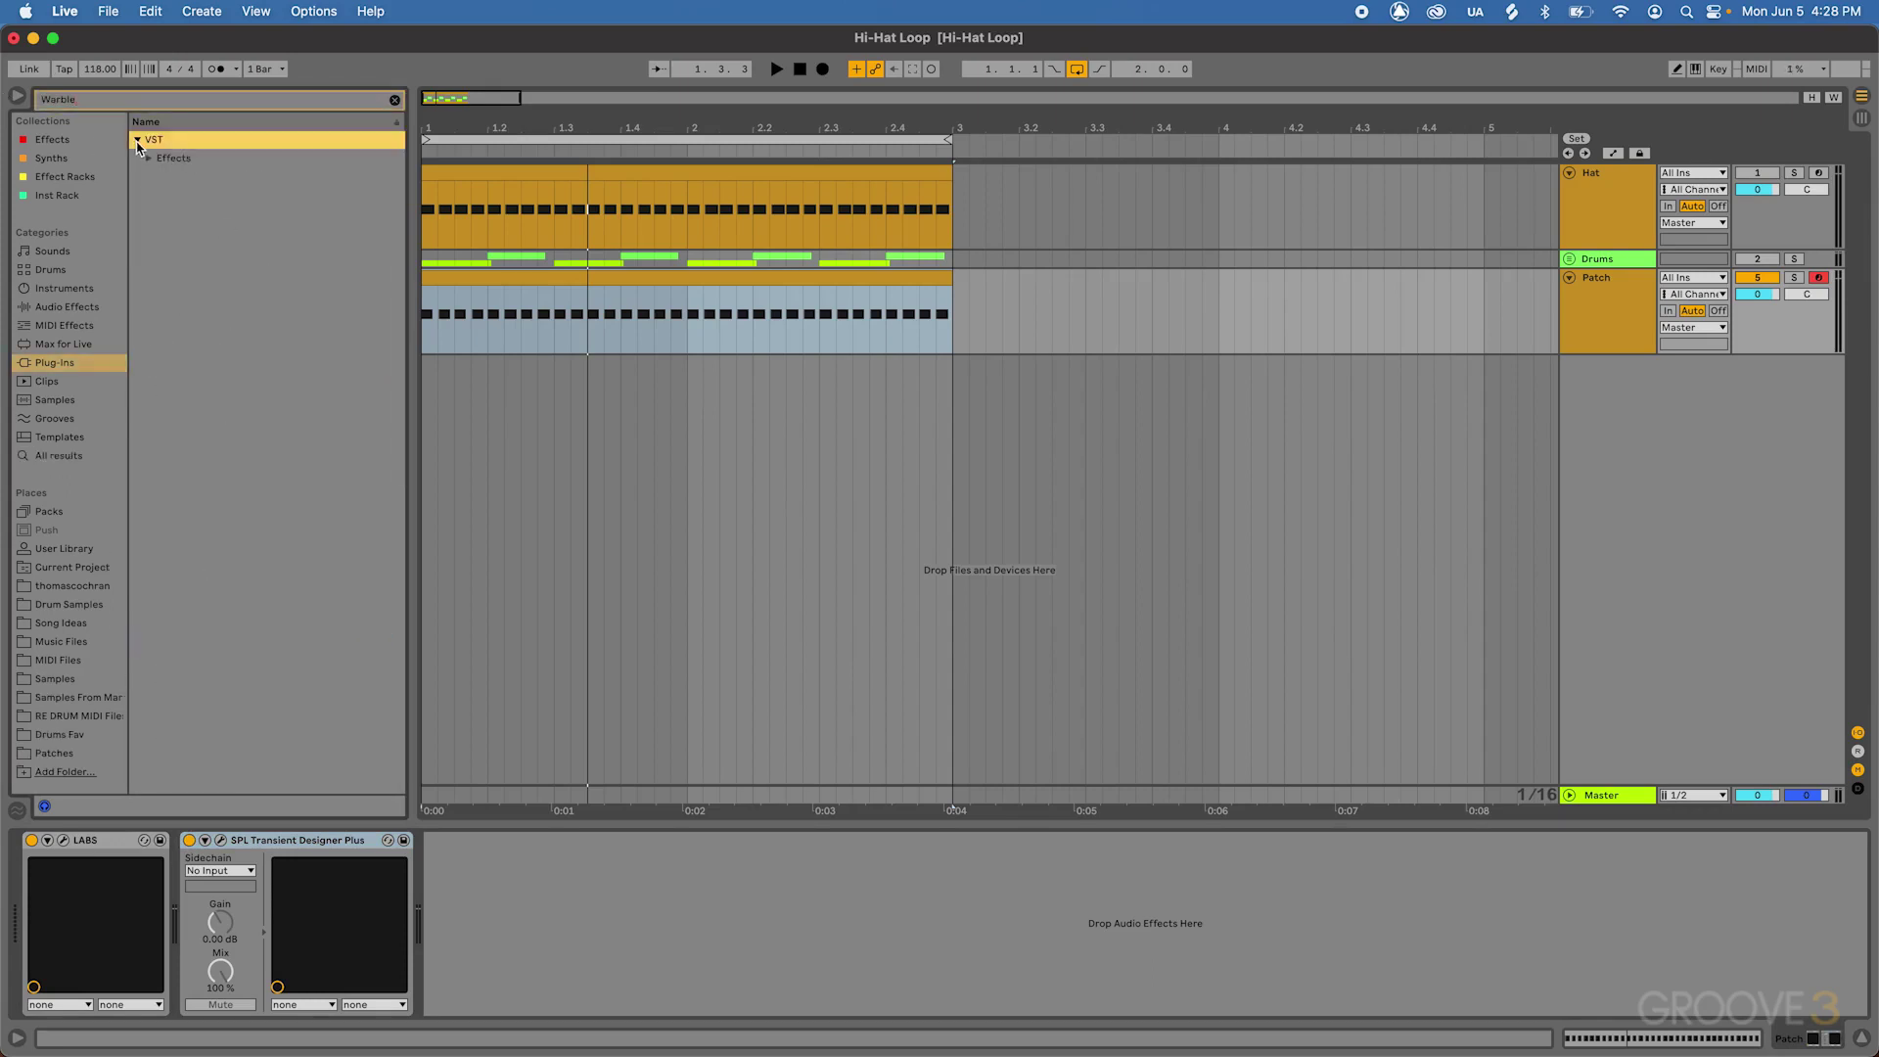
{"action": "left_click", "coordinate": [148, 158]}
{"action": "left_click", "coordinate": [161, 177]}
{"action": "left_click_drag", "start_coordinate": [220, 197], "coordinate": [449, 910]}
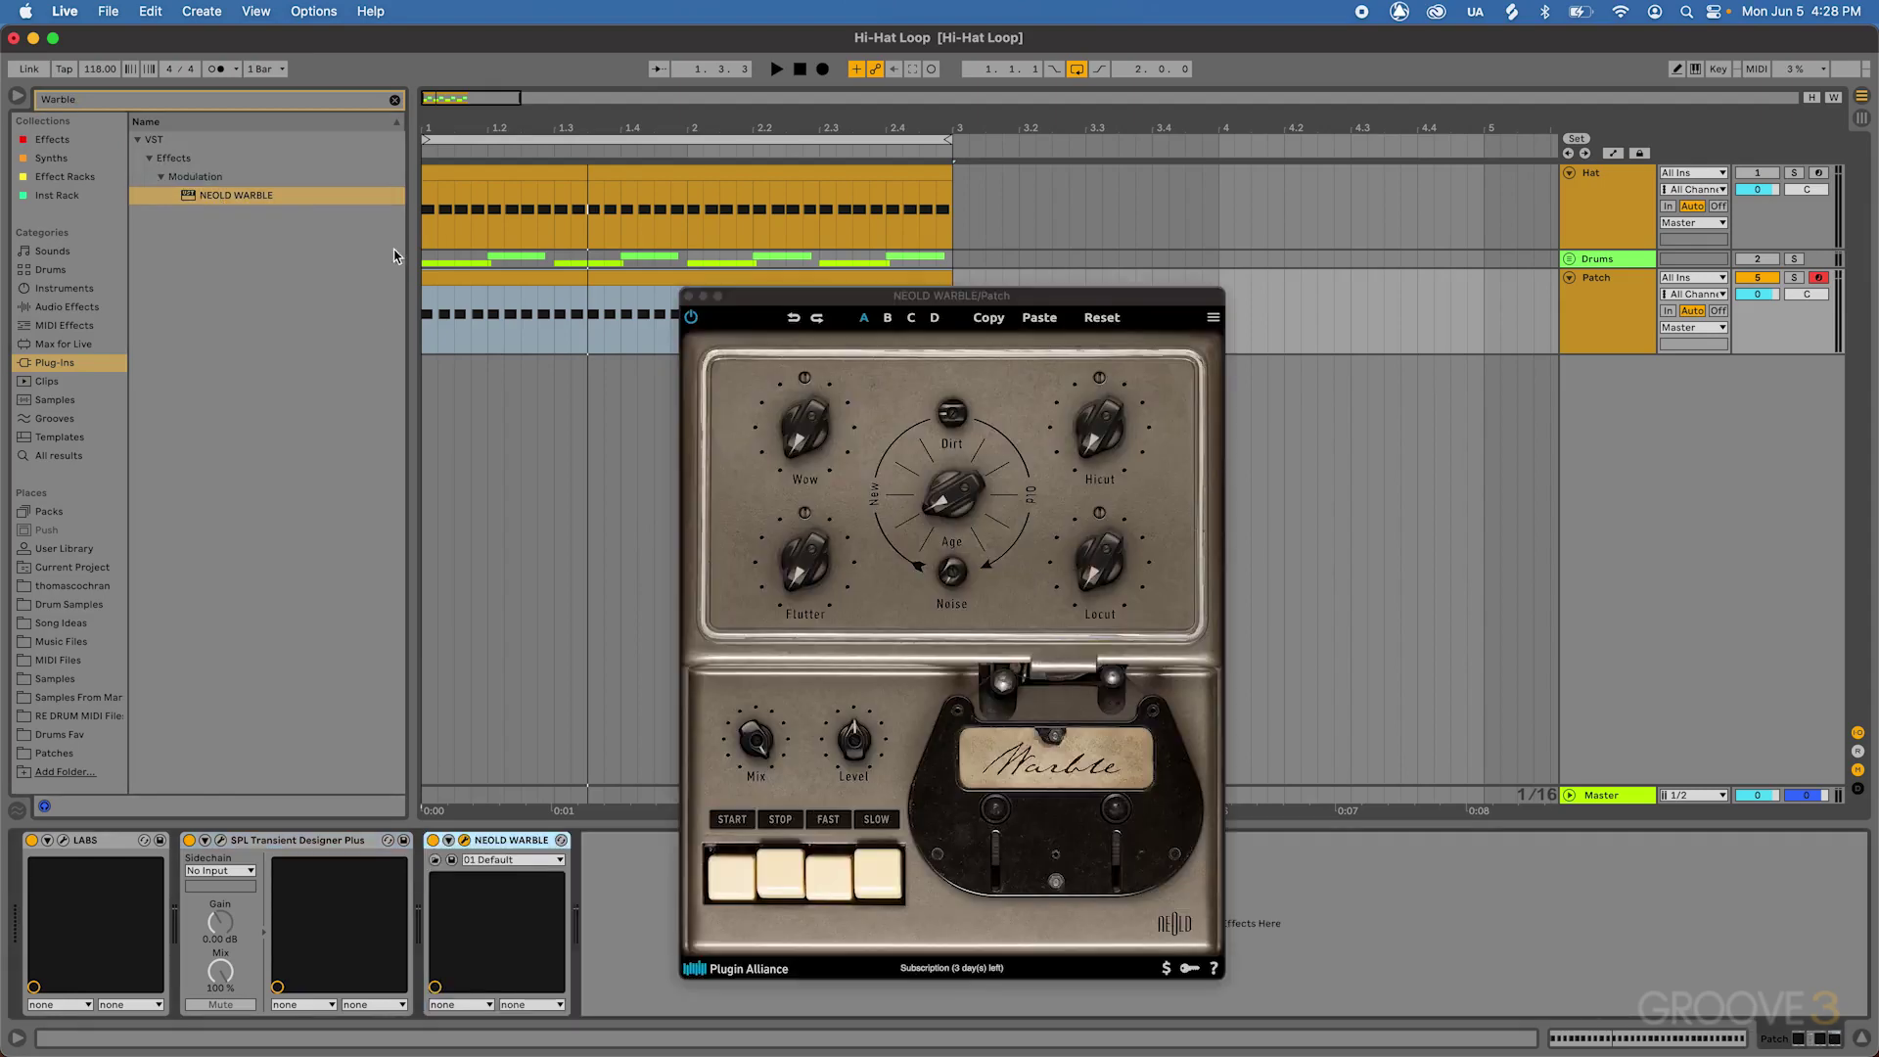
{"action": "left_click", "coordinate": [394, 99]}
Turn NEOLD WARBLE's Wow depth fully up and start the hi-hat loop playing
{"action": "left_click_drag", "start_coordinate": [957, 296], "coordinate": [856, 197]}
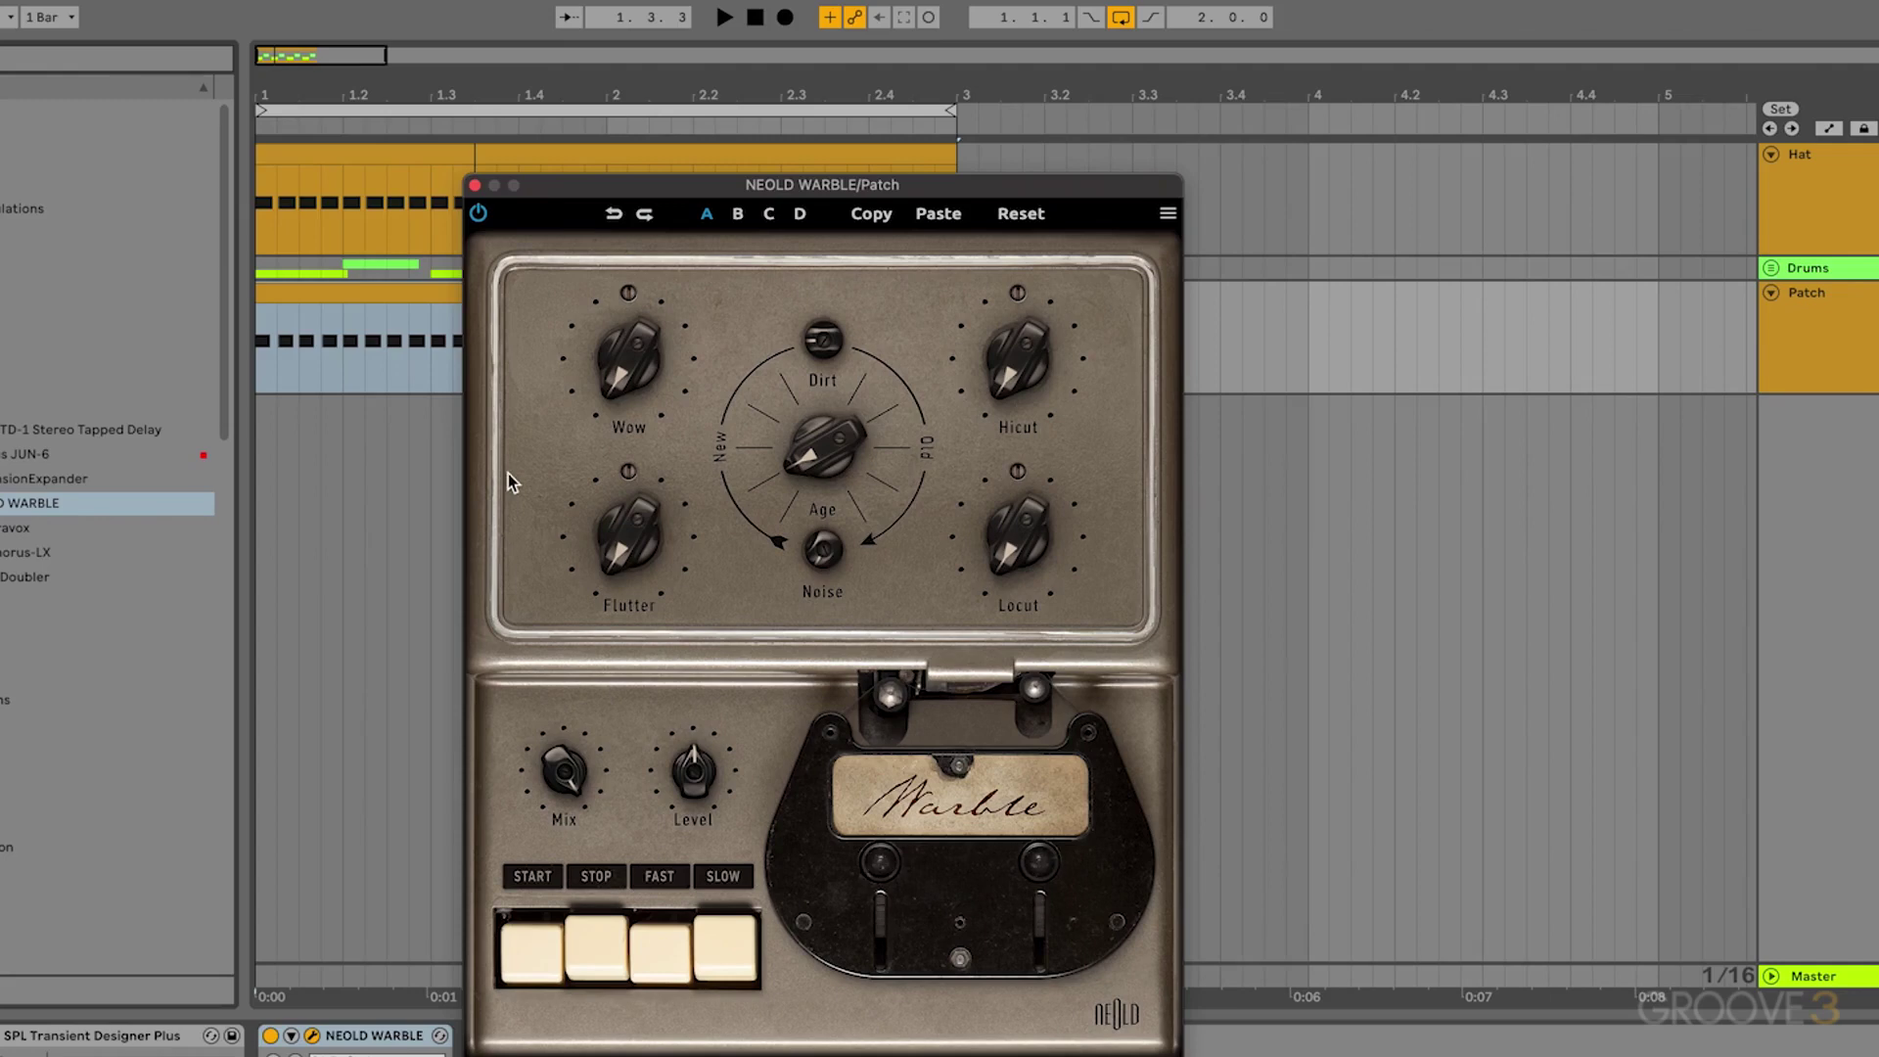
{"action": "left_click_drag", "start_coordinate": [636, 366], "coordinate": [671, 91]}
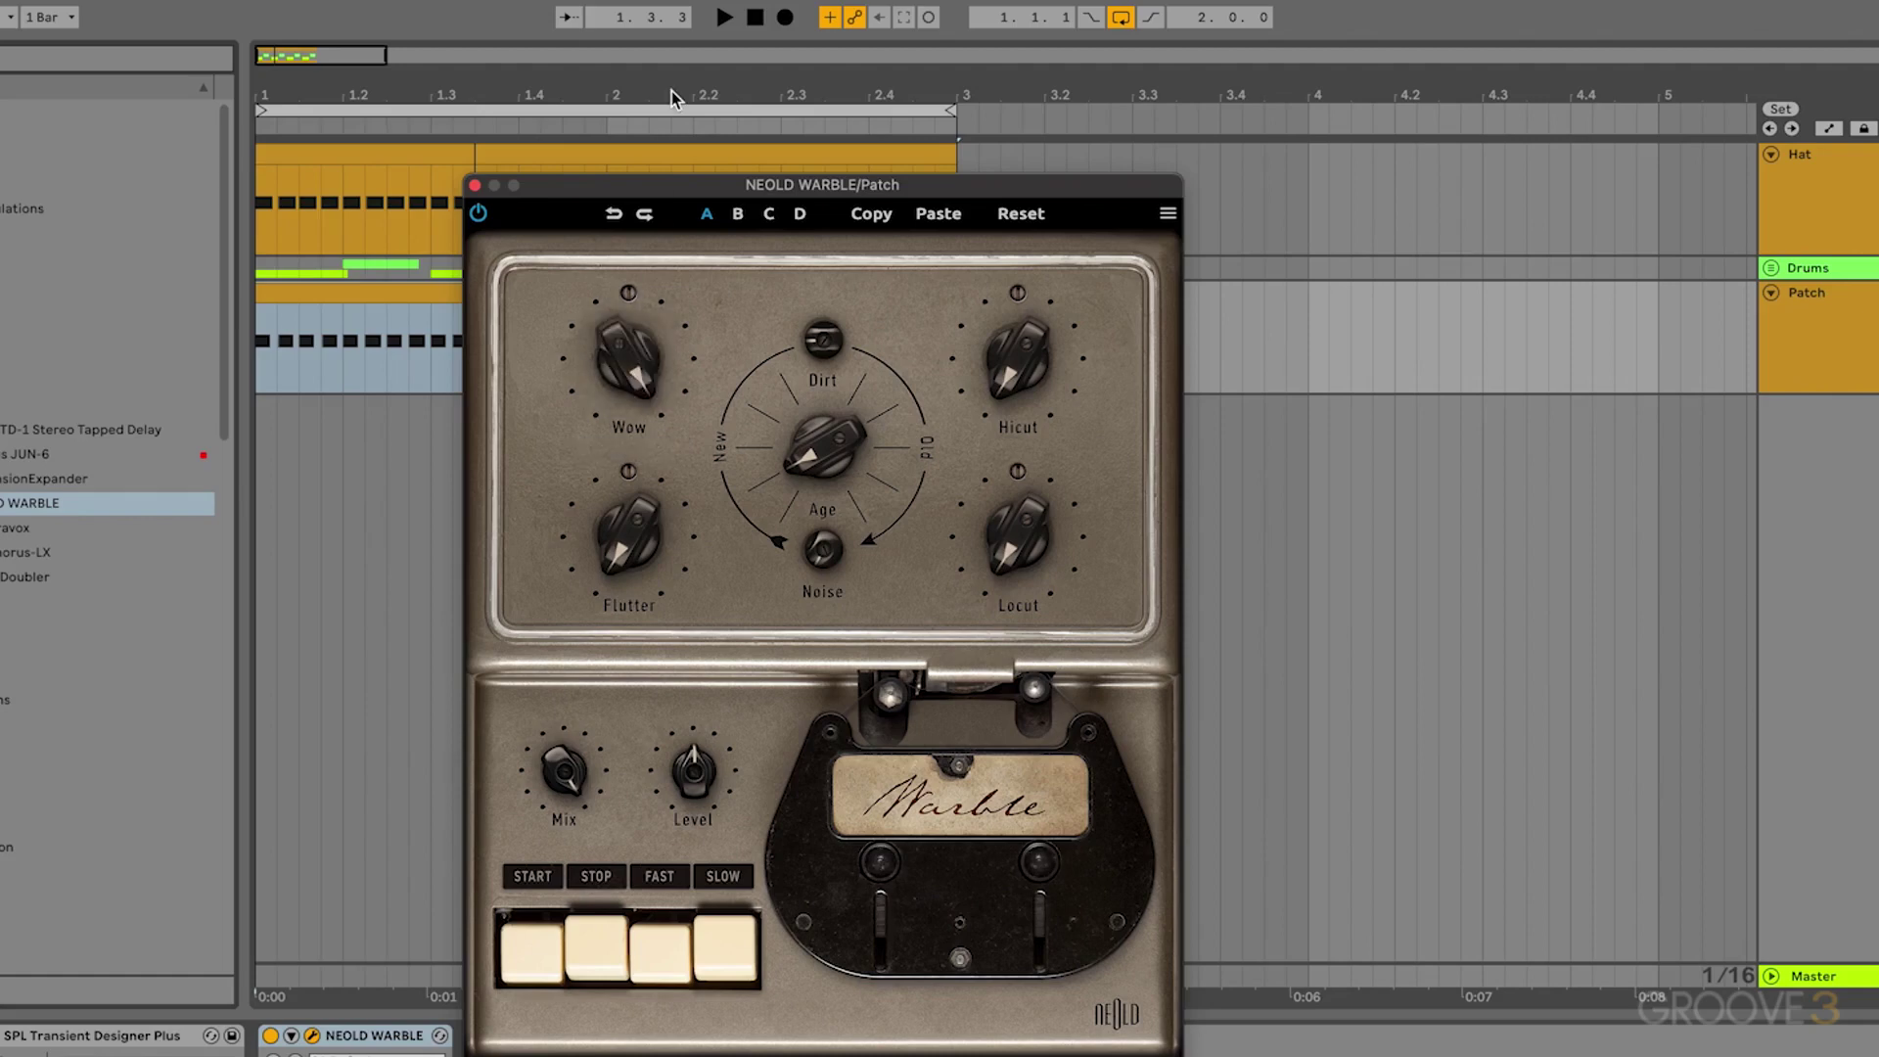
{"action": "left_click", "coordinate": [759, 16]}
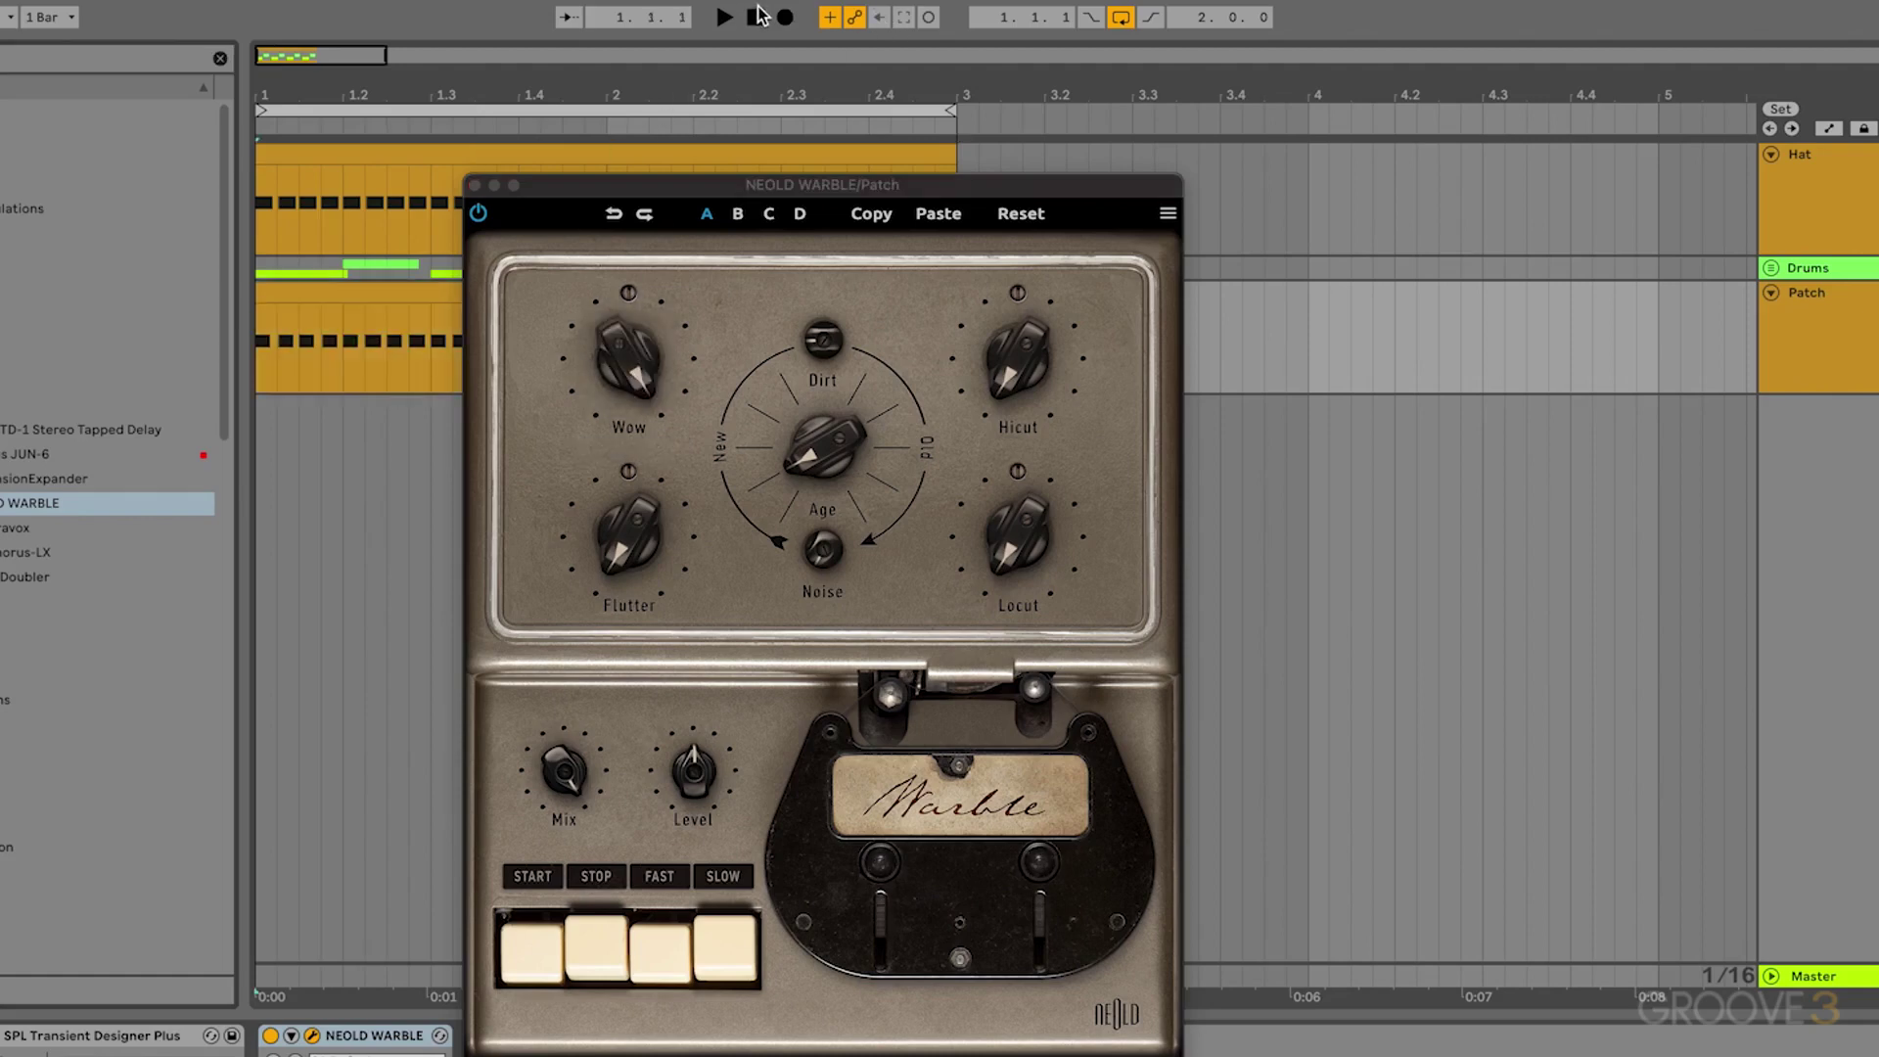
{"action": "key", "text": "space"}
Set Warble's Wow speed to -27.6% and Wow depth to about 4.1%, auditioning the loop
{"action": "left_click", "coordinate": [607, 320]}
{"action": "mouse_move", "coordinate": [607, 320]}
{"action": "left_mouse_down"}
{"action": "mouse_move", "coordinate": [527, 682]}
{"action": "mouse_move", "coordinate": [605, 314]}
{"action": "left_mouse_up"}
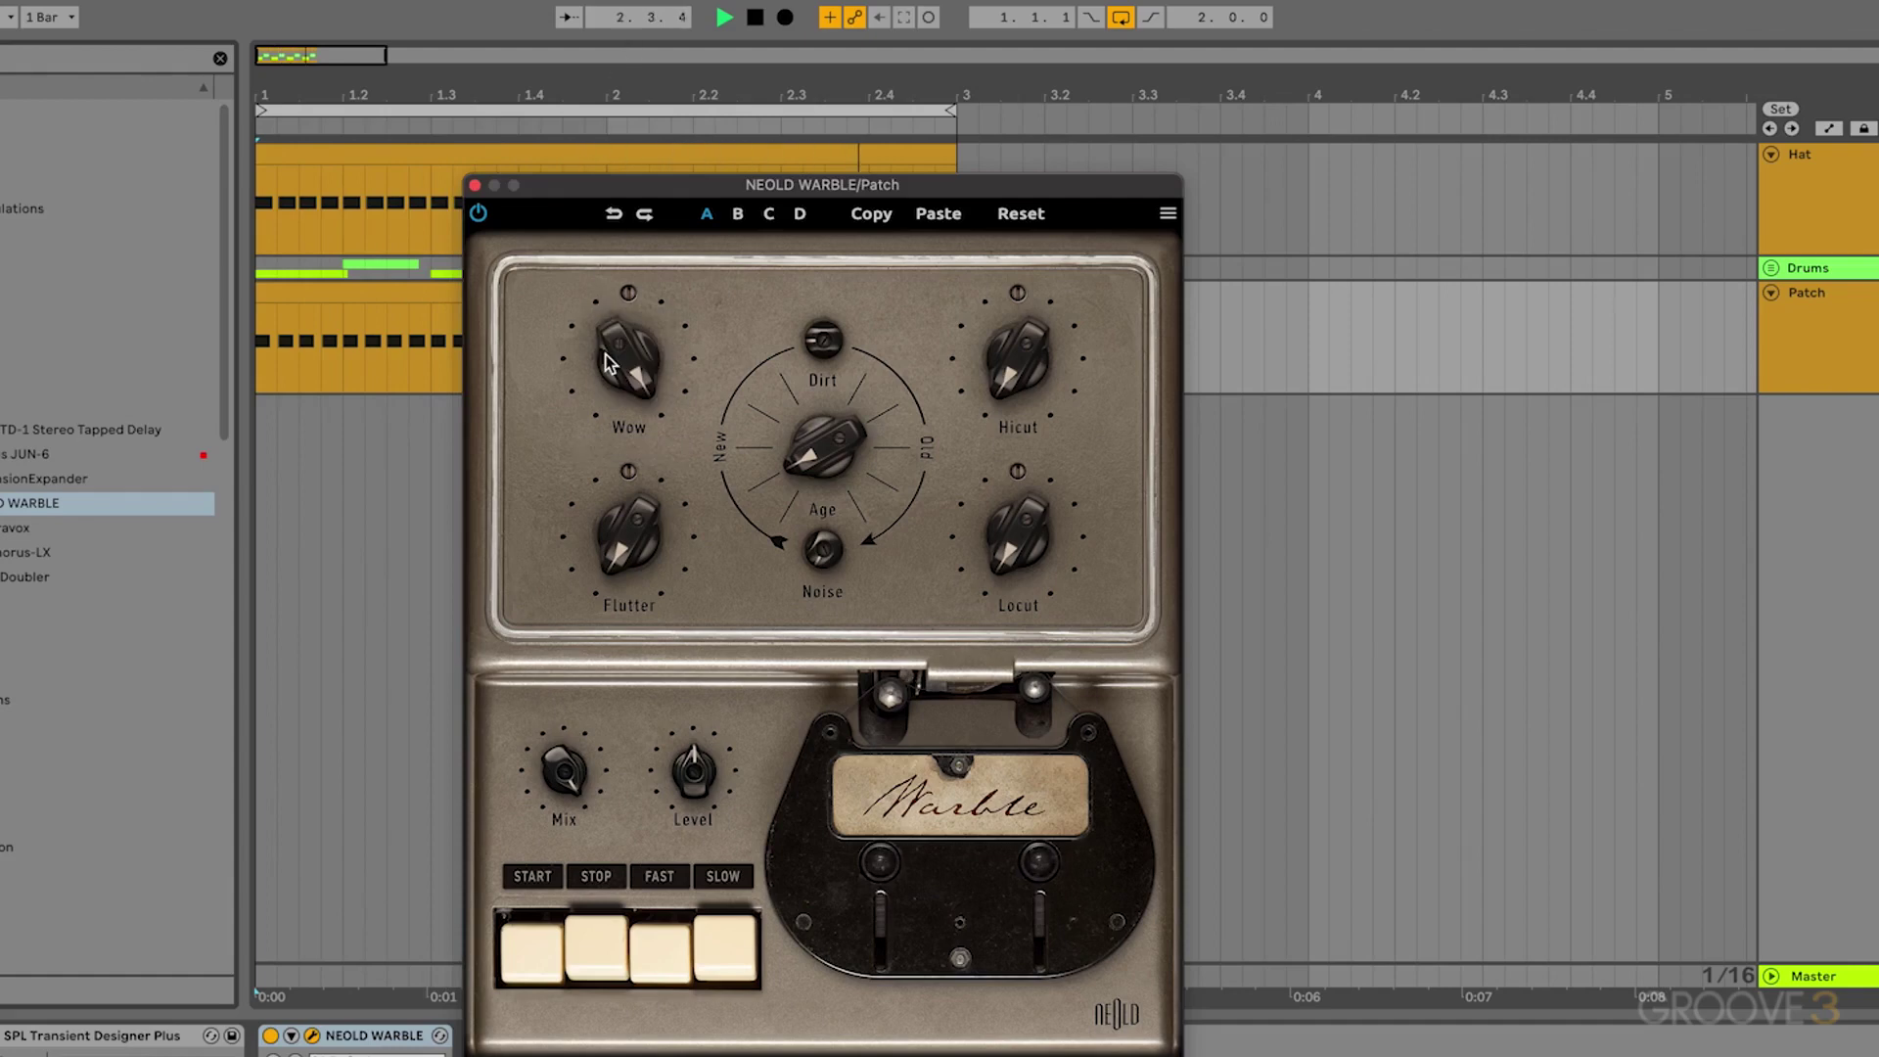
{"action": "mouse_move", "coordinate": [632, 311]}
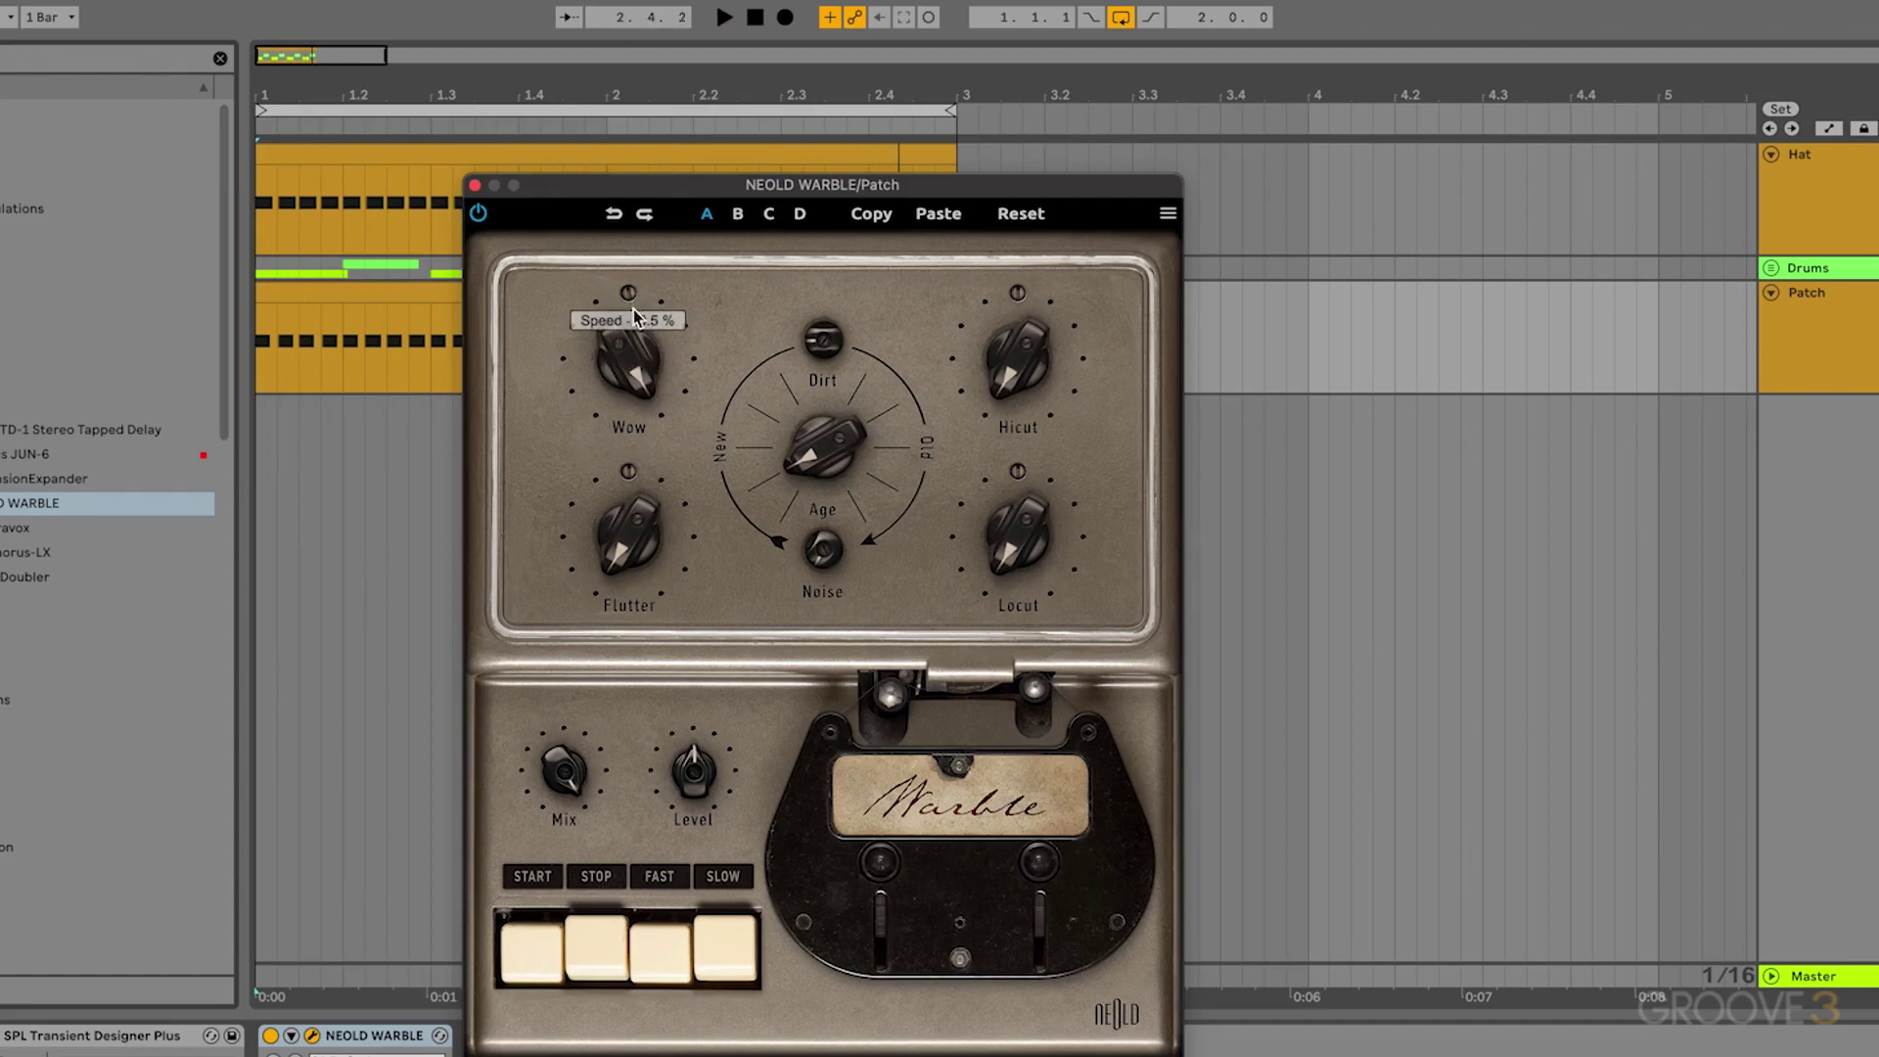
{"action": "left_click_drag", "start_coordinate": [633, 315], "coordinate": [638, 340]}
{"action": "key", "text": "space"}
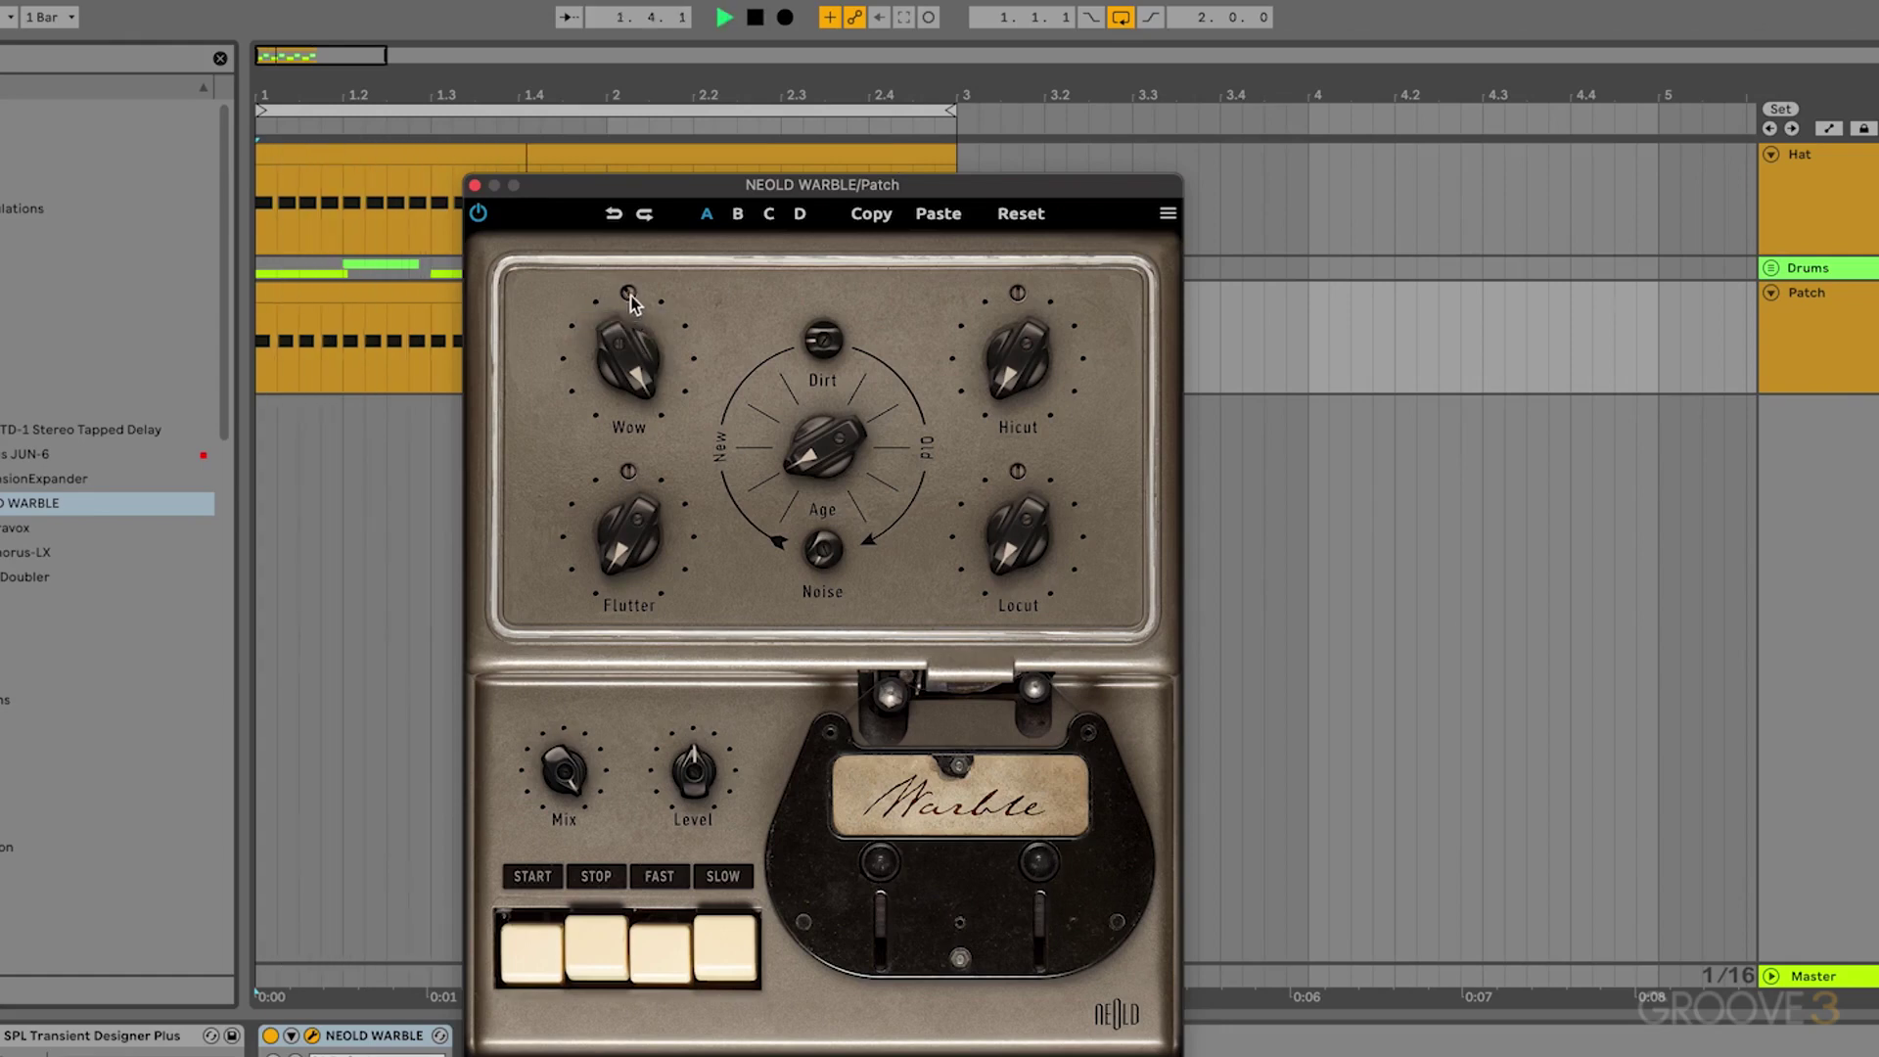
{"action": "key", "text": "space"}
{"action": "left_click_drag", "start_coordinate": [628, 360], "coordinate": [572, 542]}
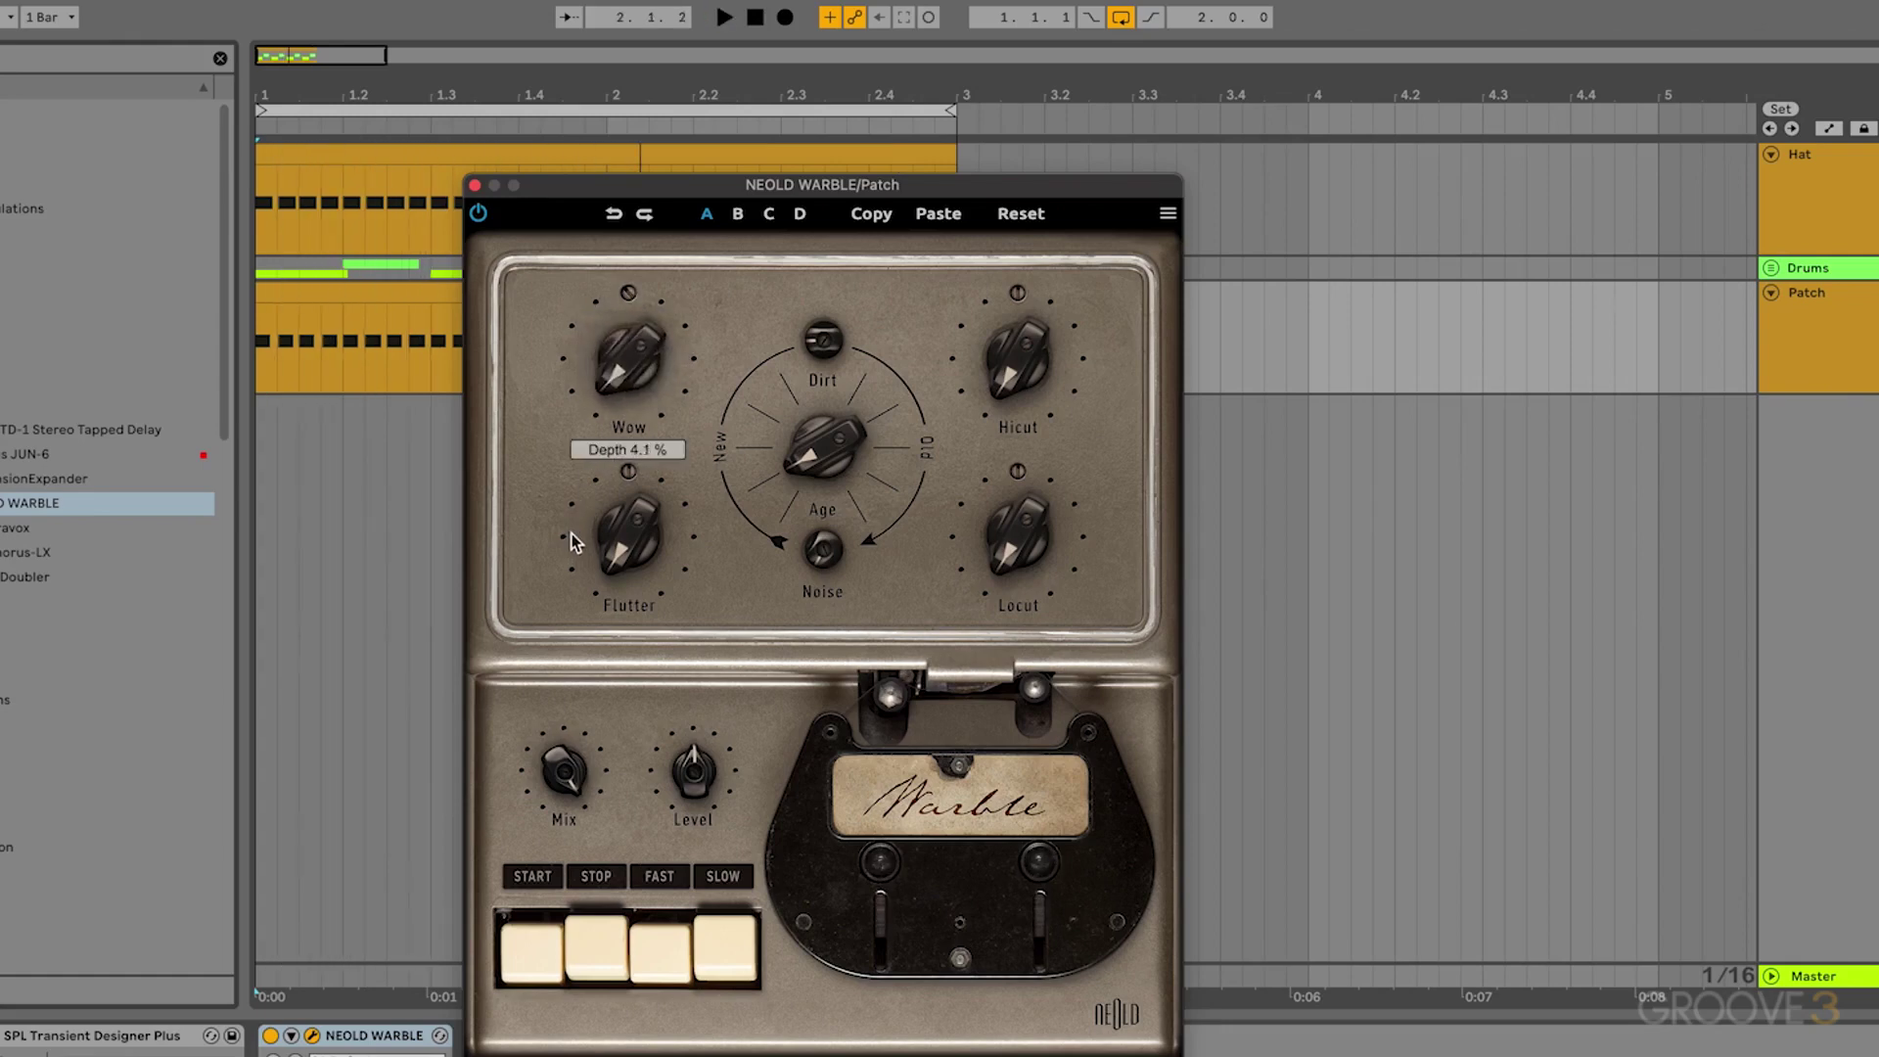
{"action": "key", "text": "space"}
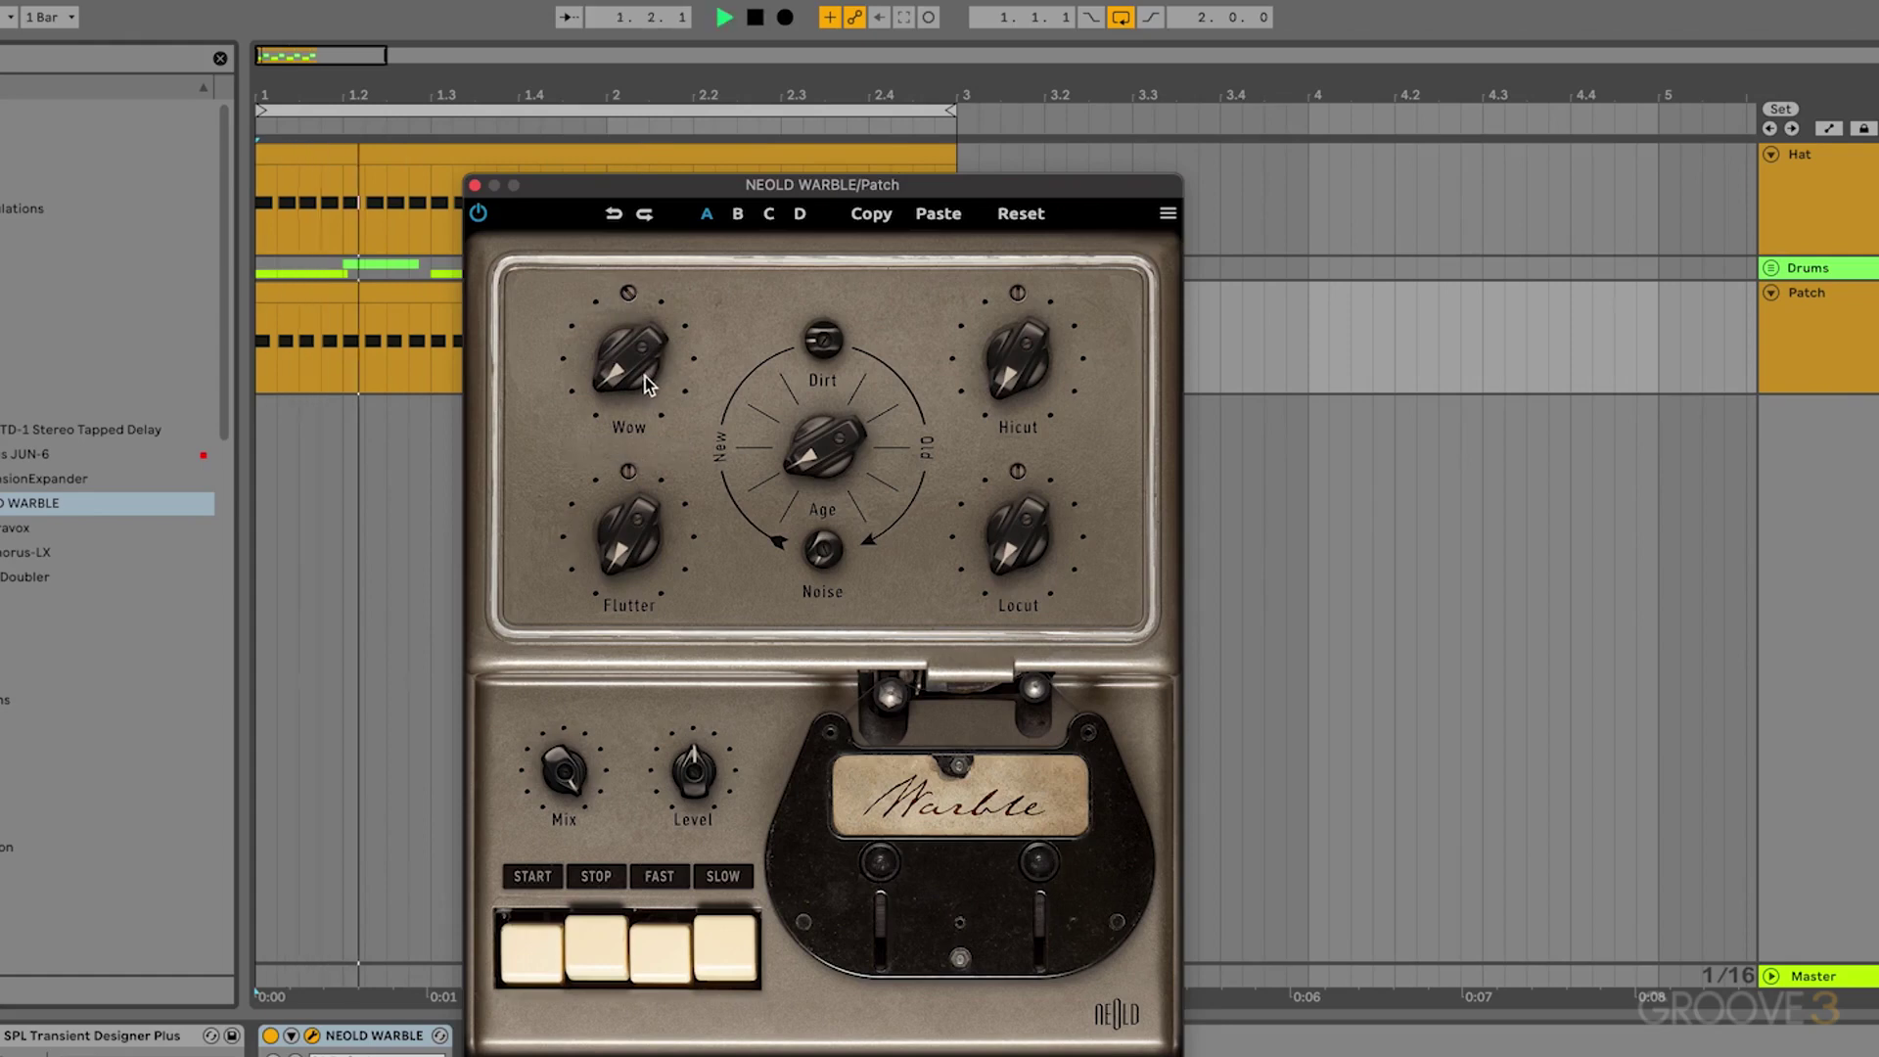
{"action": "key", "text": "space"}
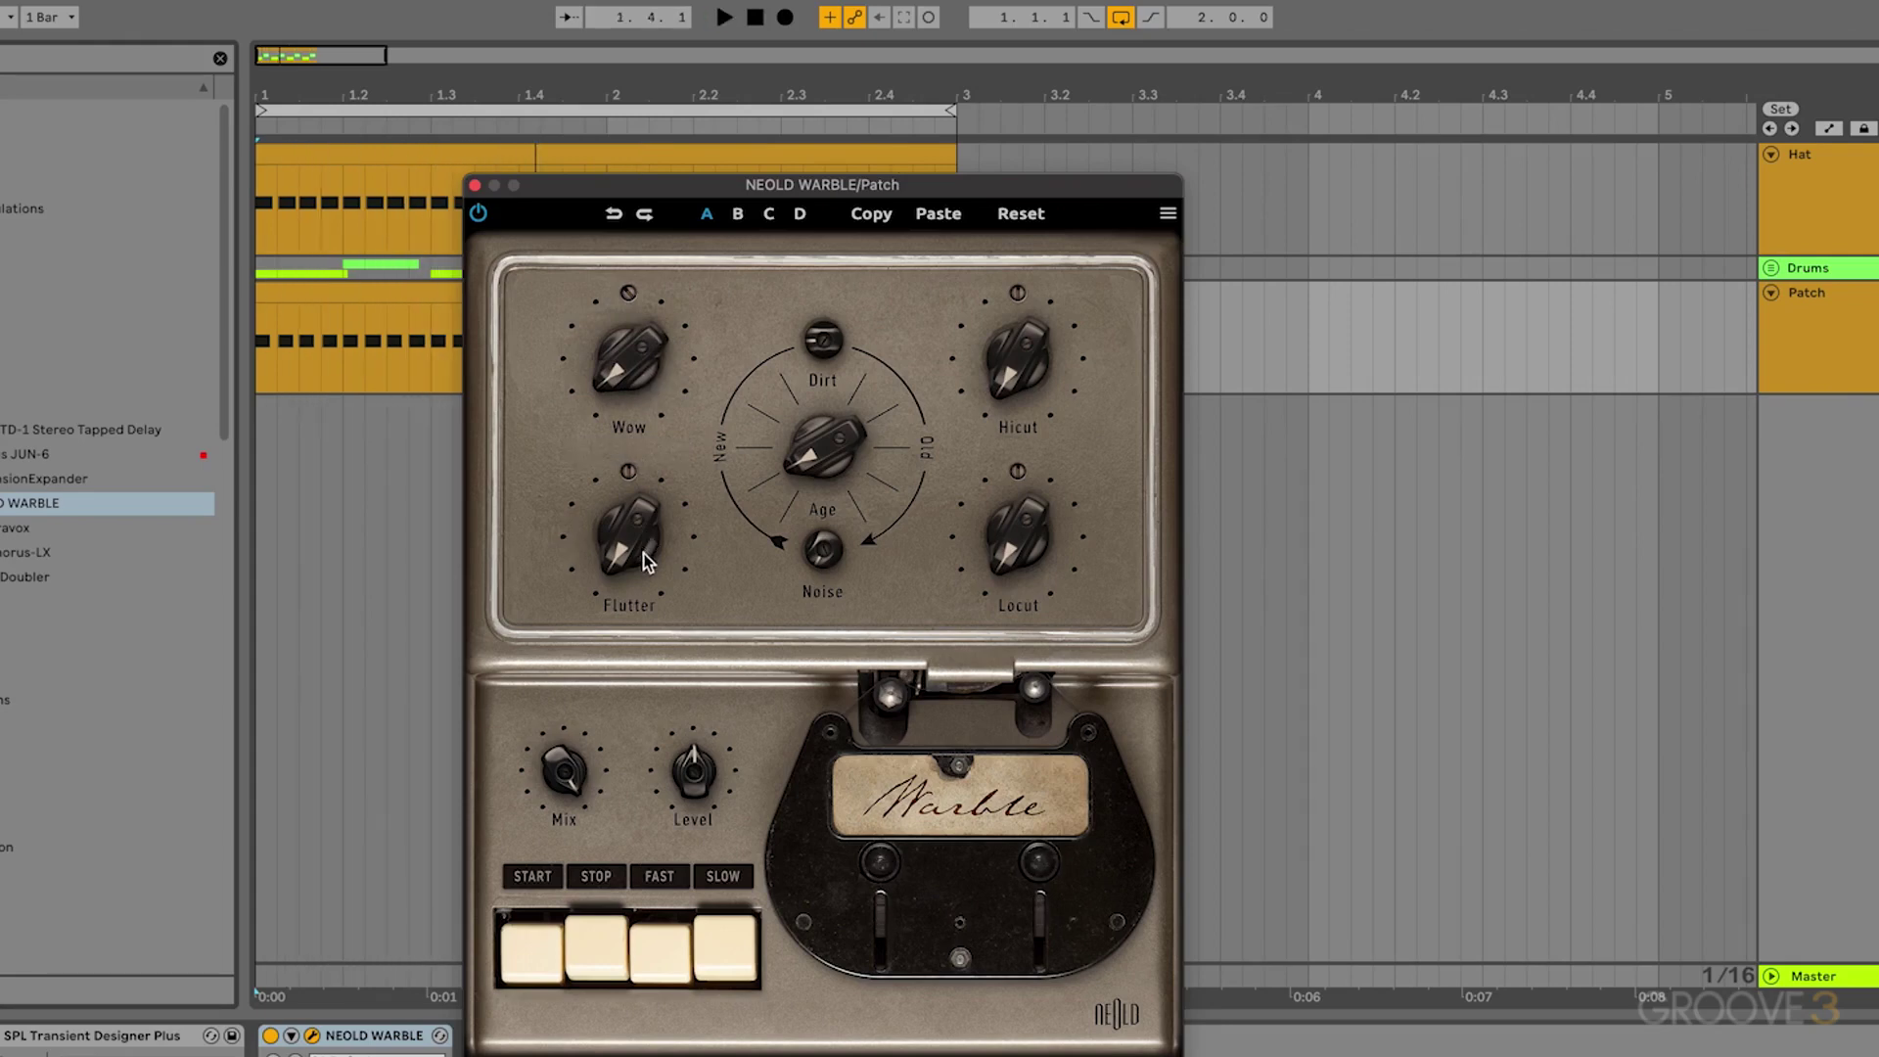
Raise Flutter depth to about 12.7% and slow the Flutter speed, auditioning the result
{"action": "left_click_drag", "start_coordinate": [645, 561], "coordinate": [689, 577]}
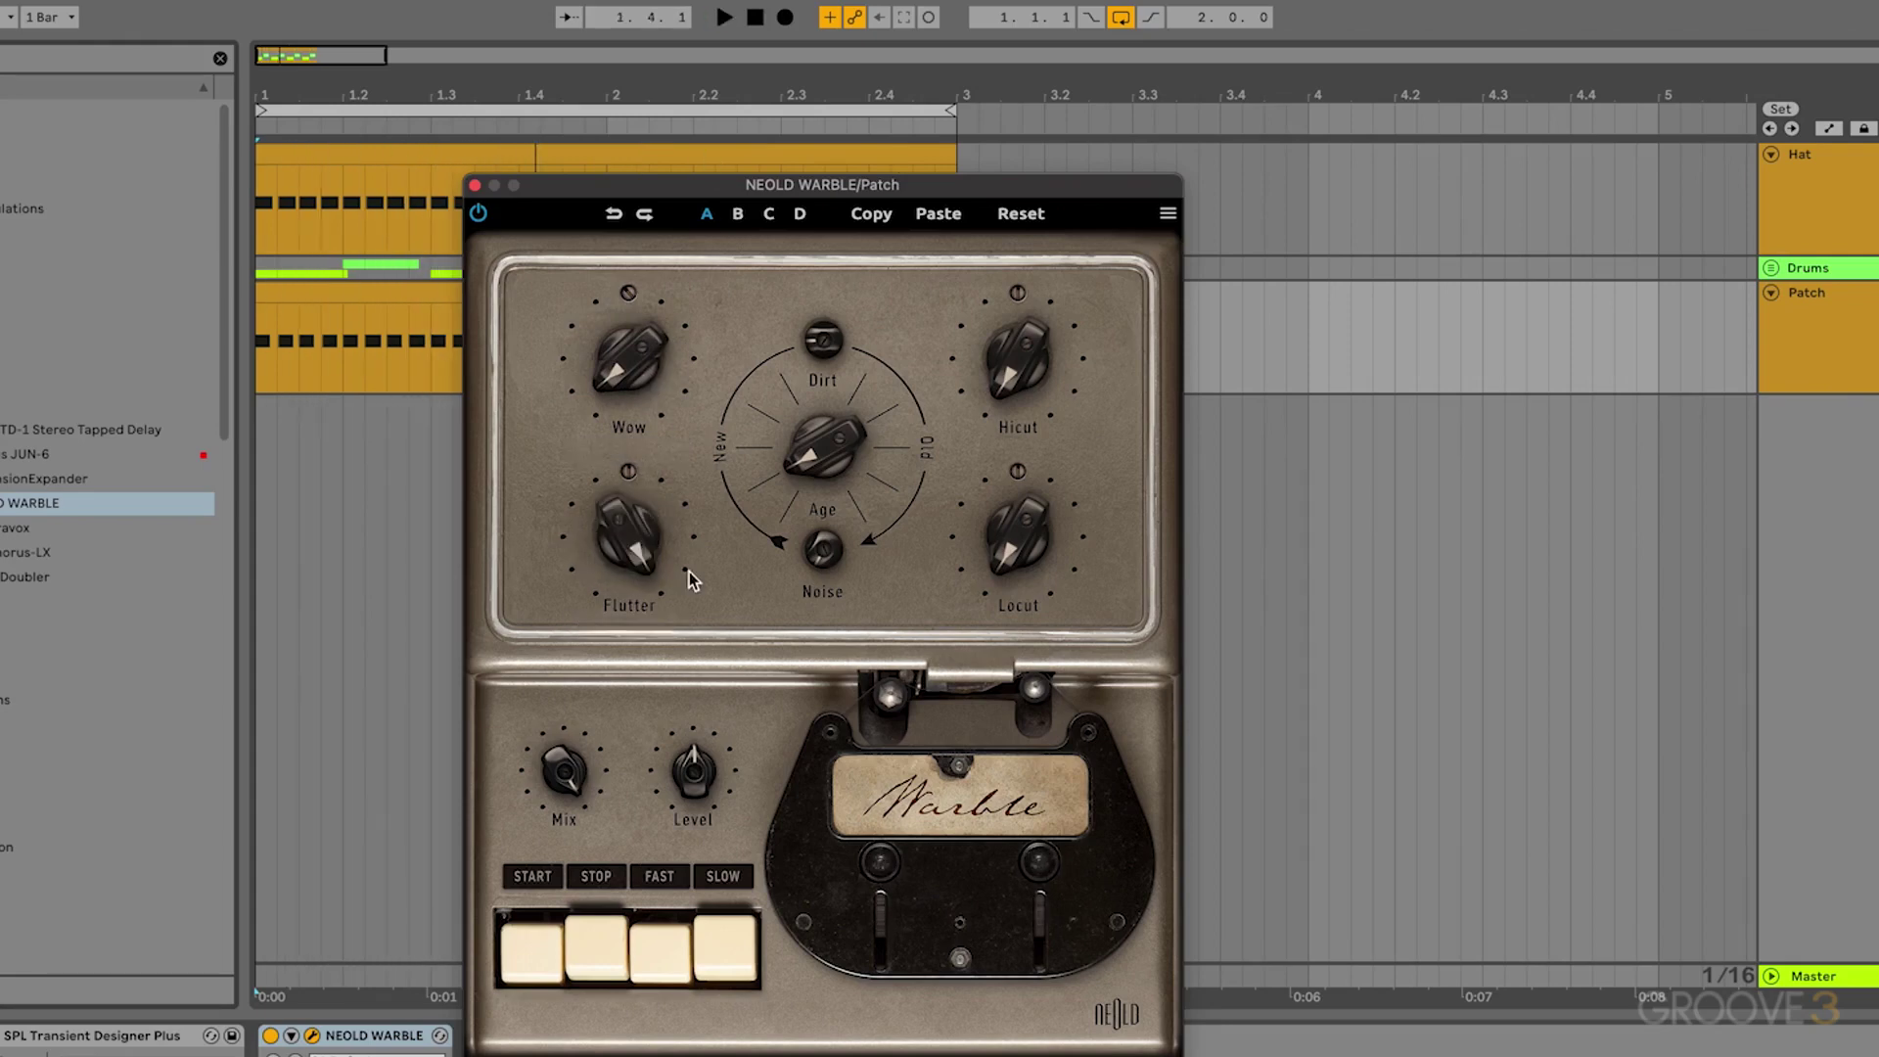
{"action": "key", "text": "space"}
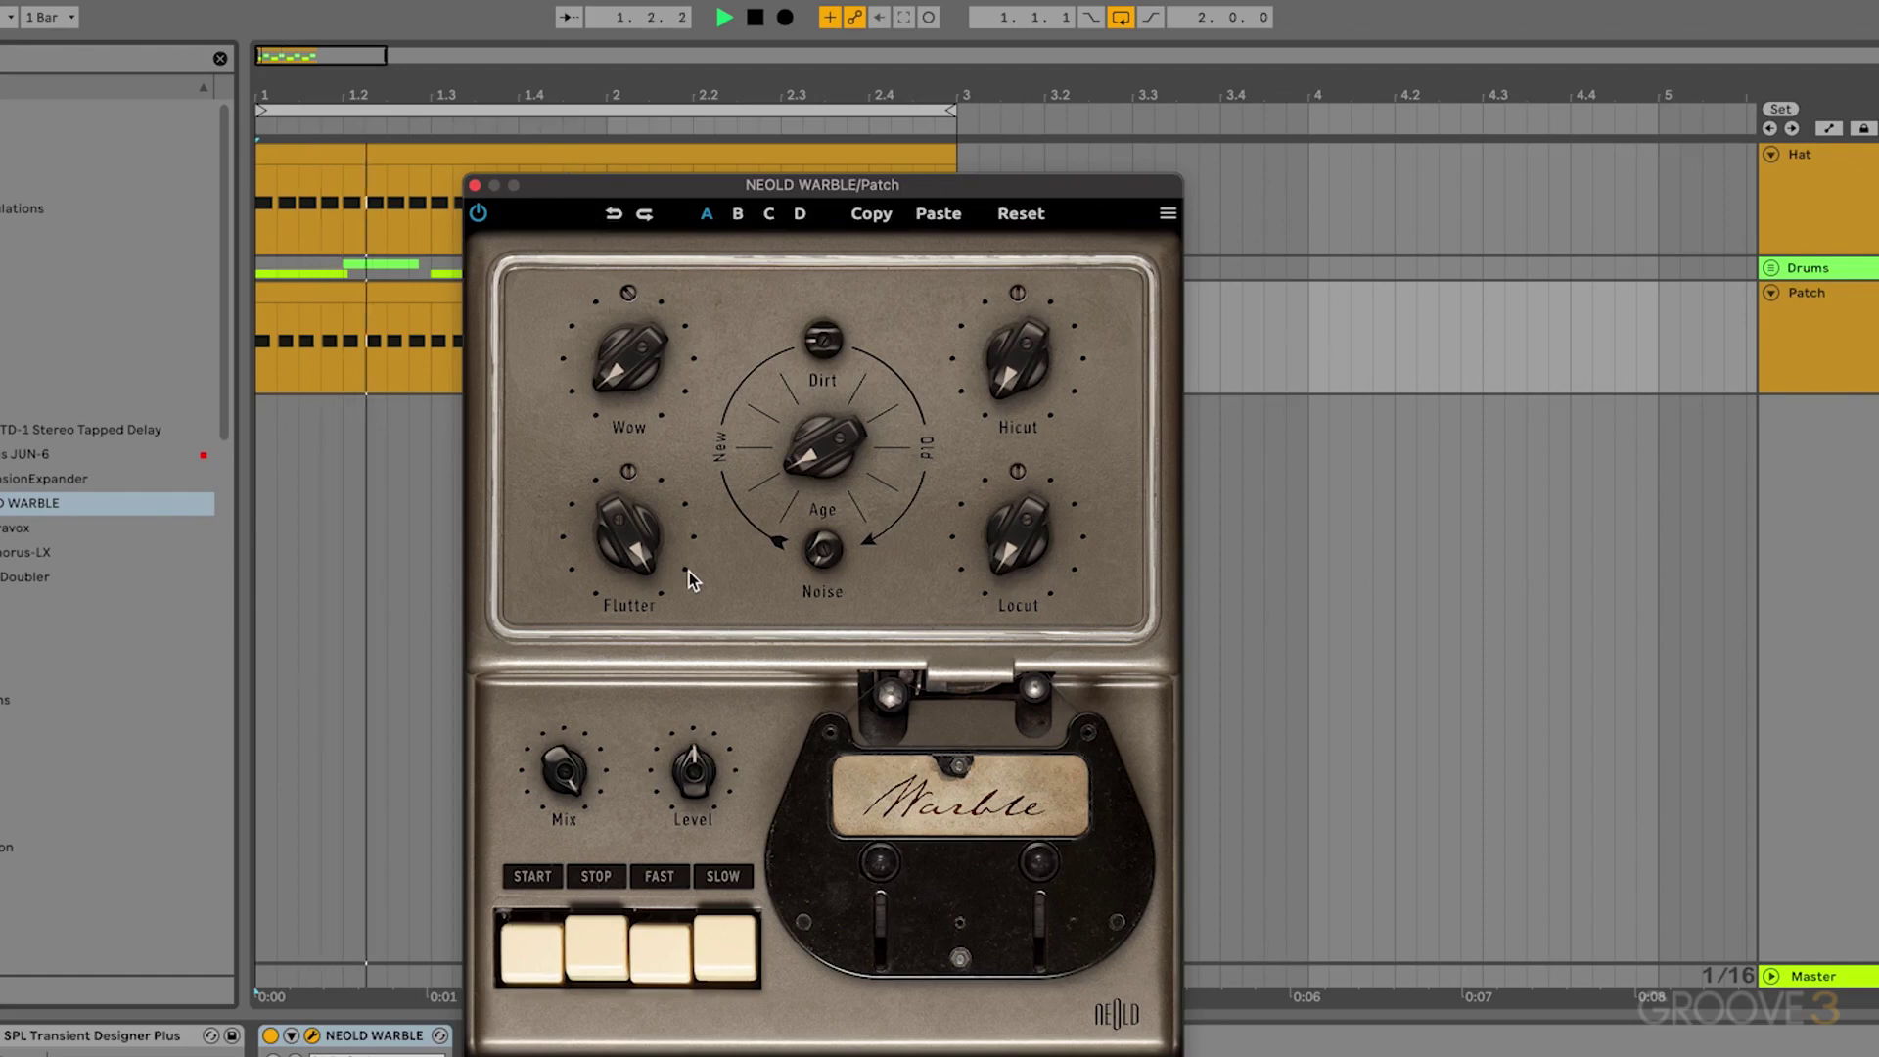
{"action": "key", "text": "space"}
{"action": "left_click_drag", "start_coordinate": [637, 480], "coordinate": [578, 717]}
{"action": "key", "text": "space"}
{"action": "key", "text": "space"}
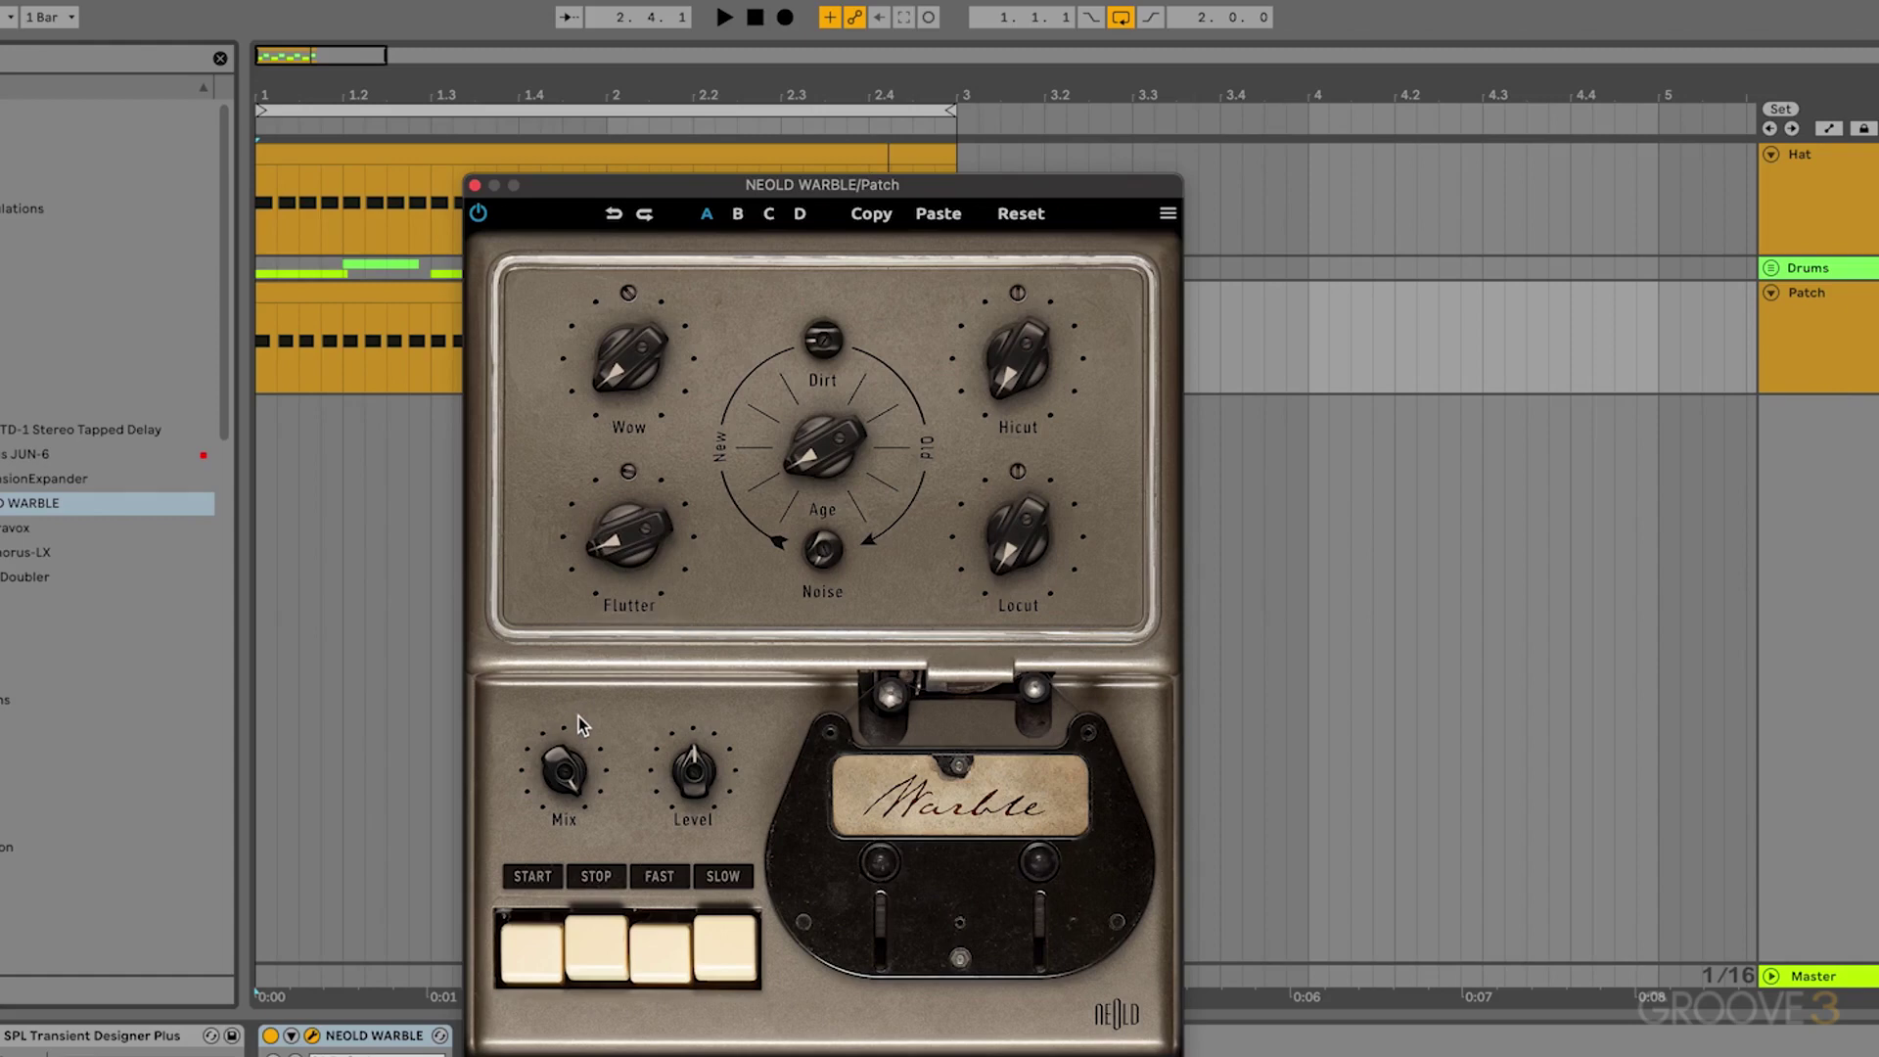
{"action": "key", "text": "space"}
{"action": "key", "text": "space"}
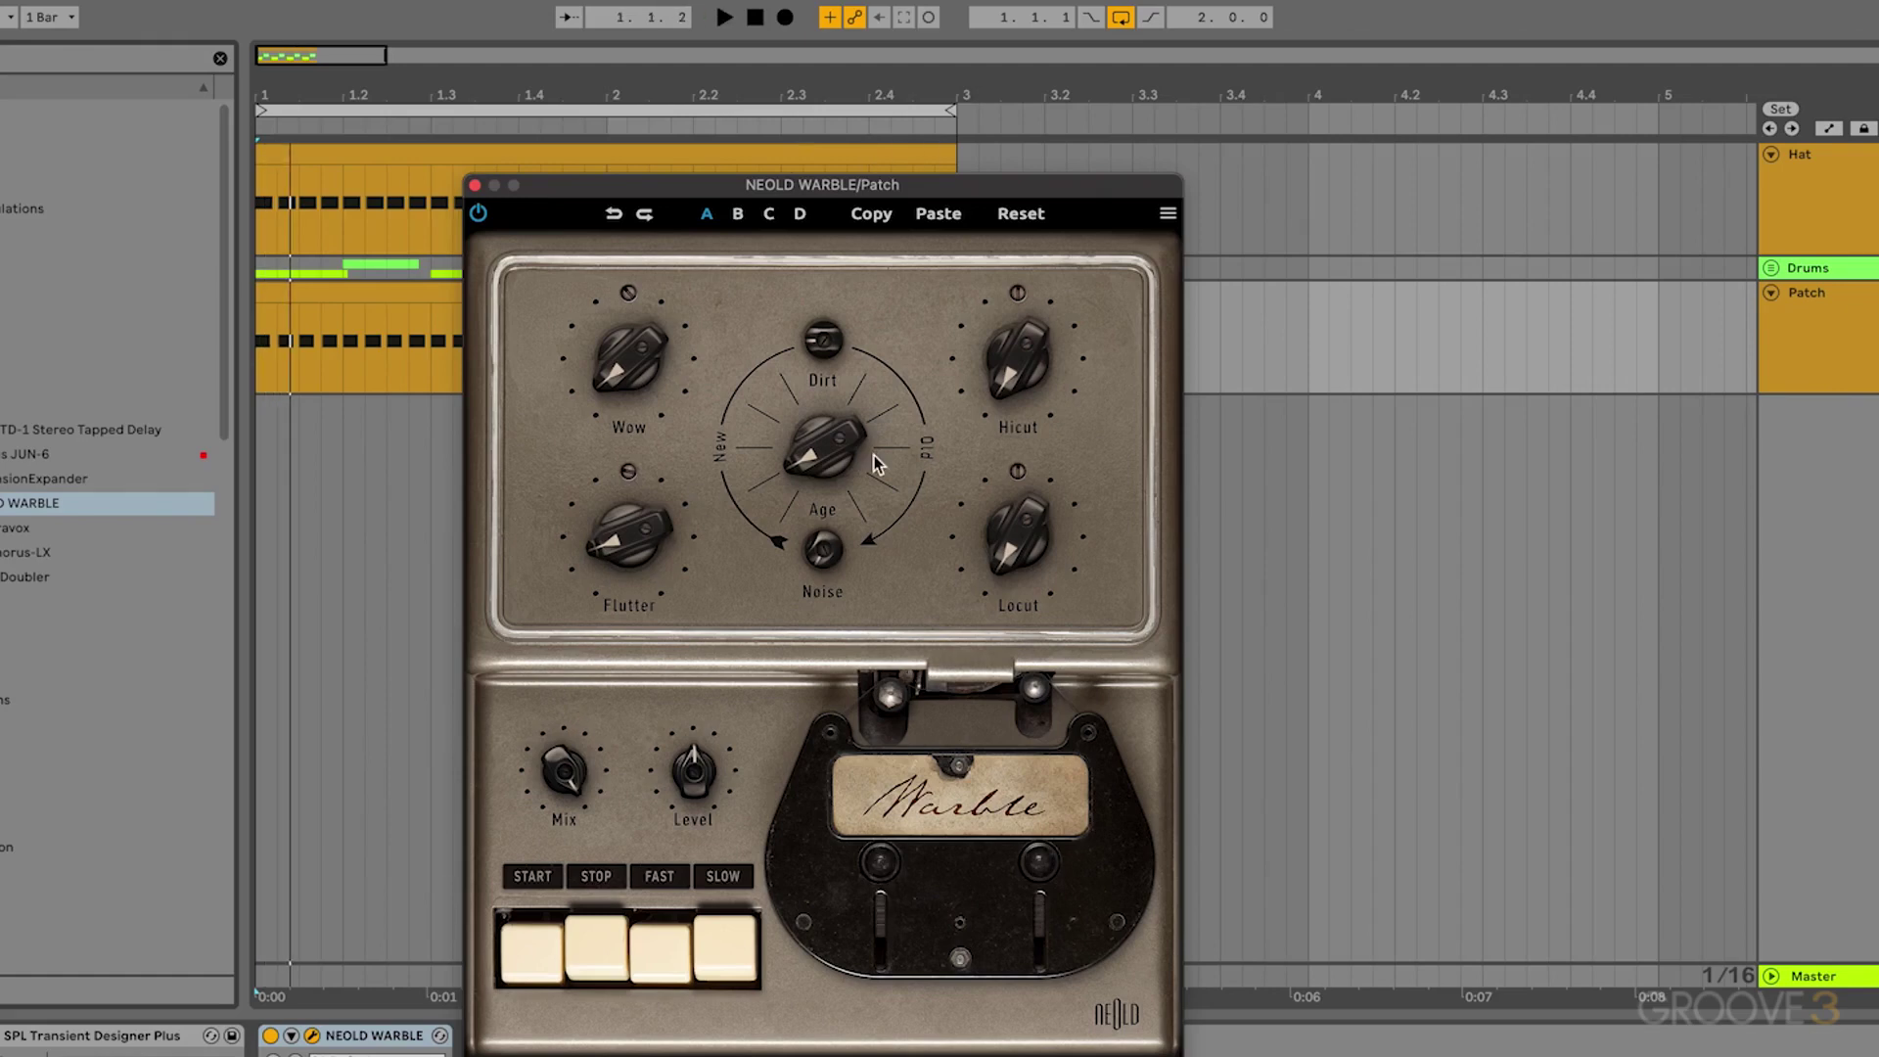
Sweep NEOLD WARBLE's Age from about 78% down to 0%, then settle near 70% while listening
{"action": "left_click_drag", "start_coordinate": [819, 450], "coordinate": [873, 245]}
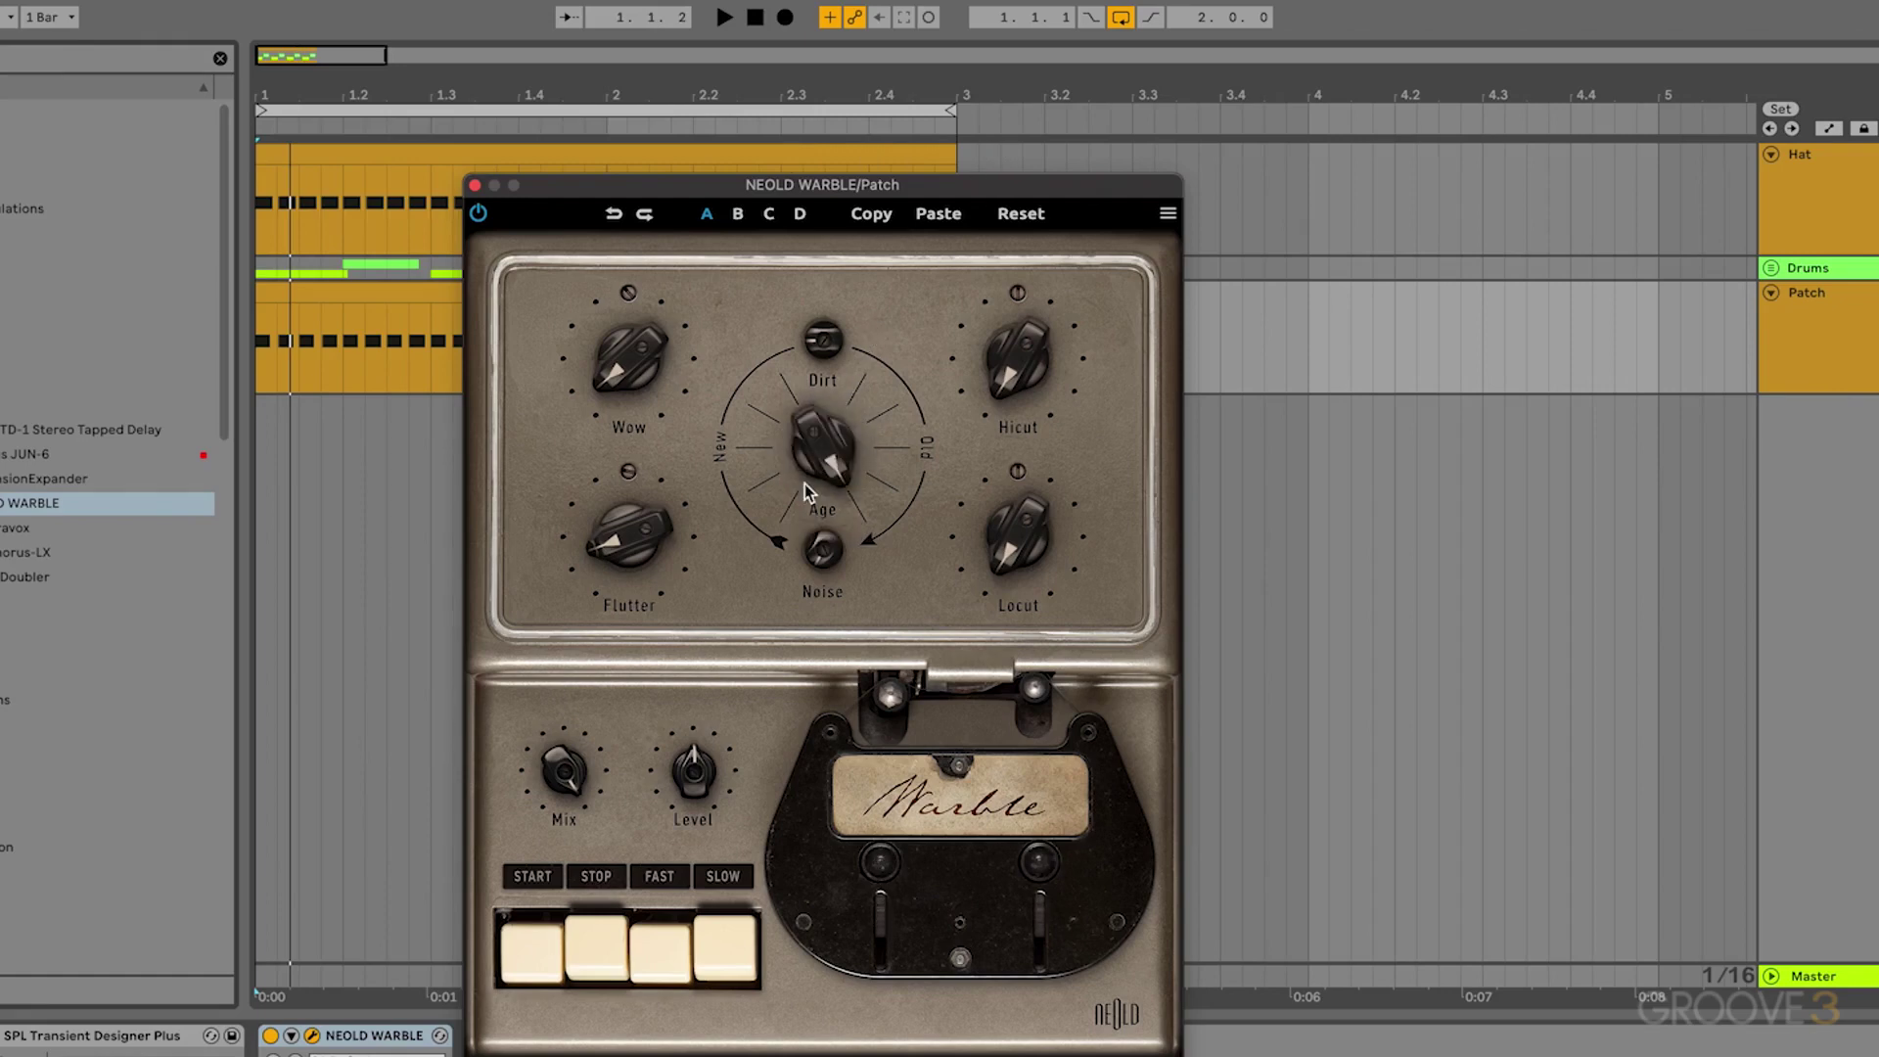
{"action": "key", "text": "space"}
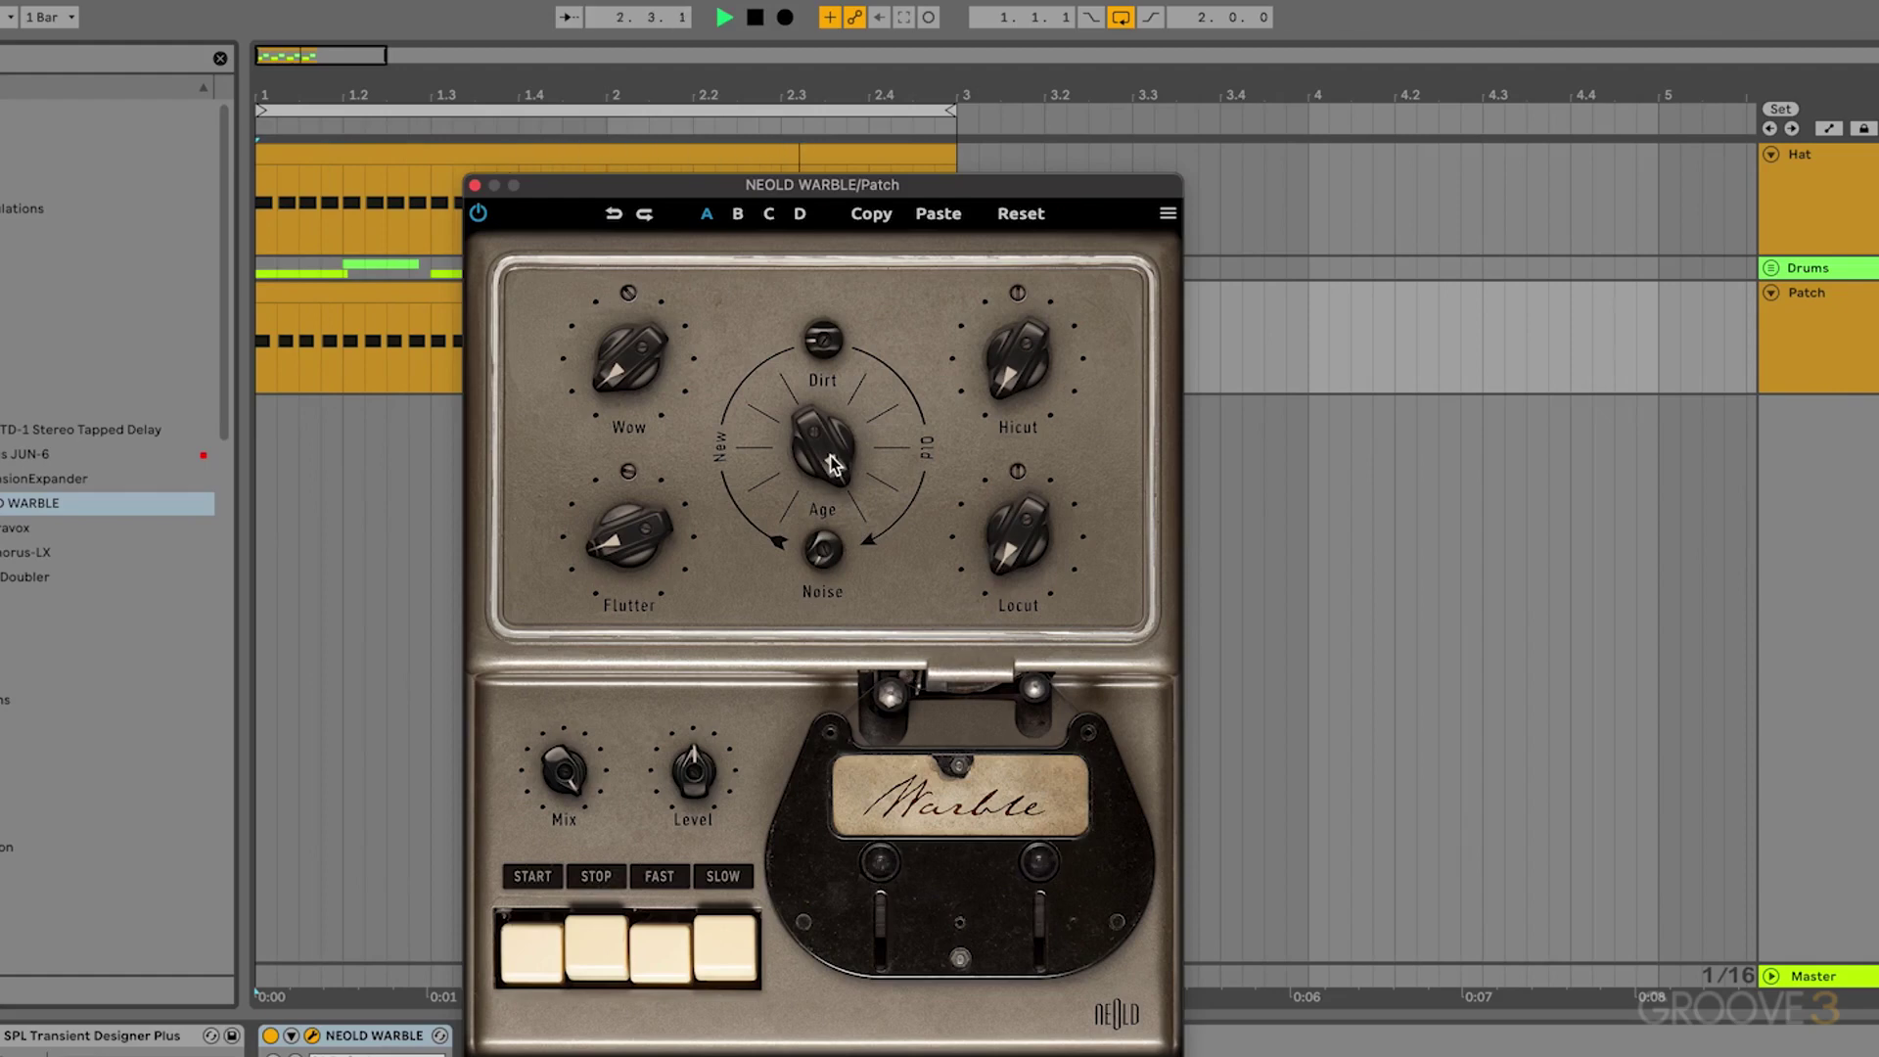
{"action": "left_click_drag", "start_coordinate": [833, 464], "coordinate": [784, 313]}
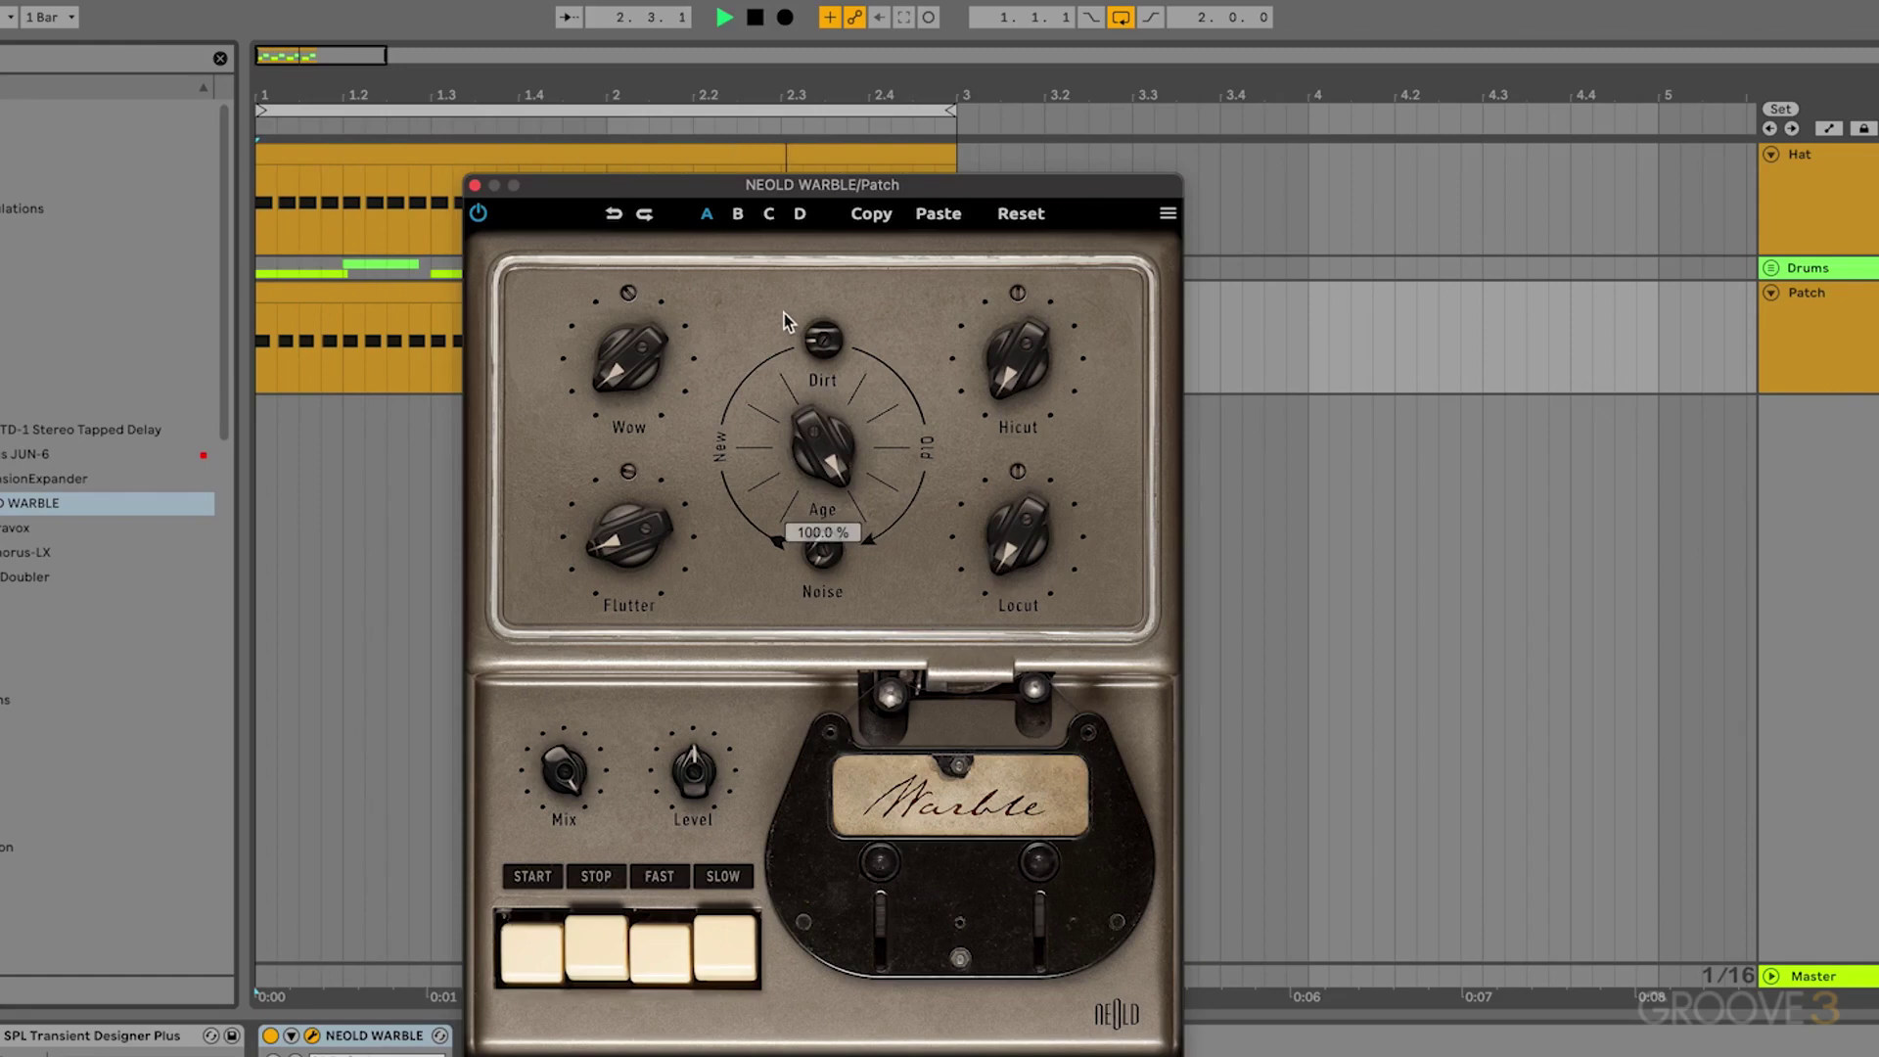
{"action": "key", "text": "space"}
{"action": "left_click_drag", "start_coordinate": [822, 446], "coordinate": [817, 509]}
{"action": "key", "text": "space"}
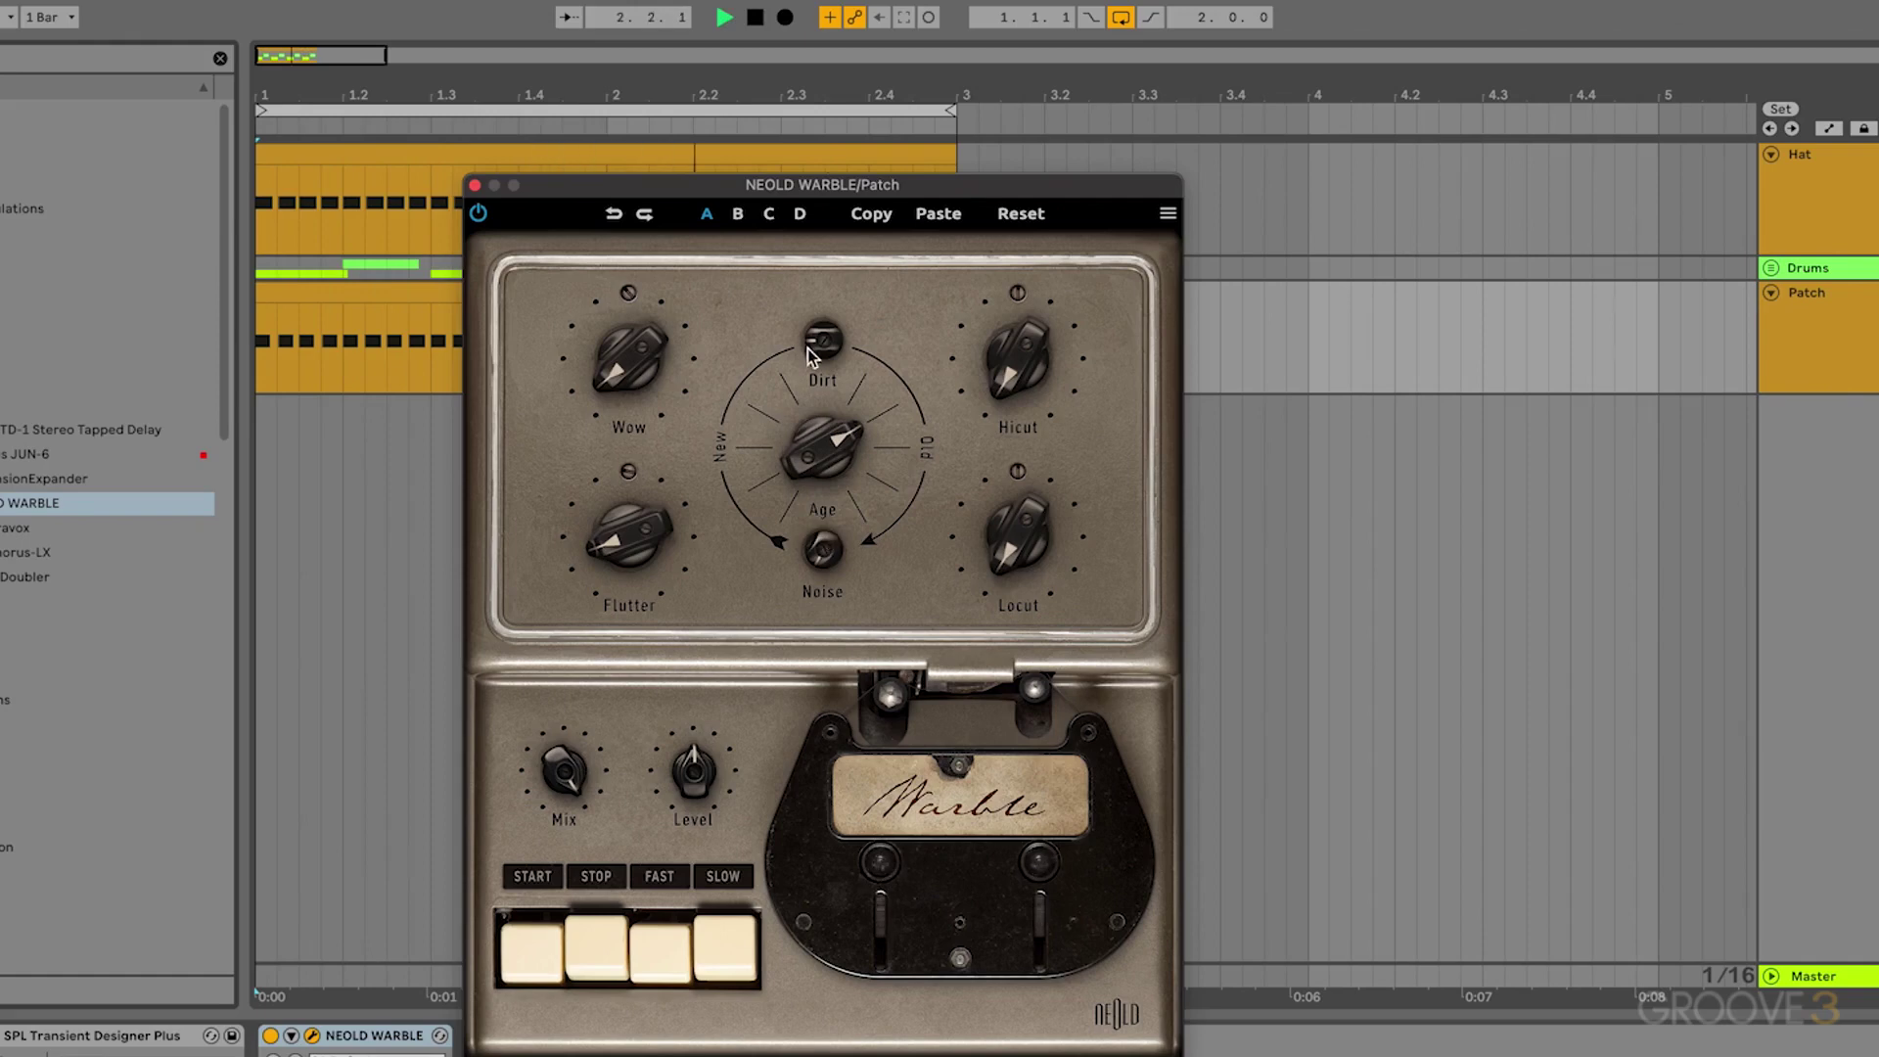
{"action": "left_click_drag", "start_coordinate": [808, 349], "coordinate": [807, 349]}
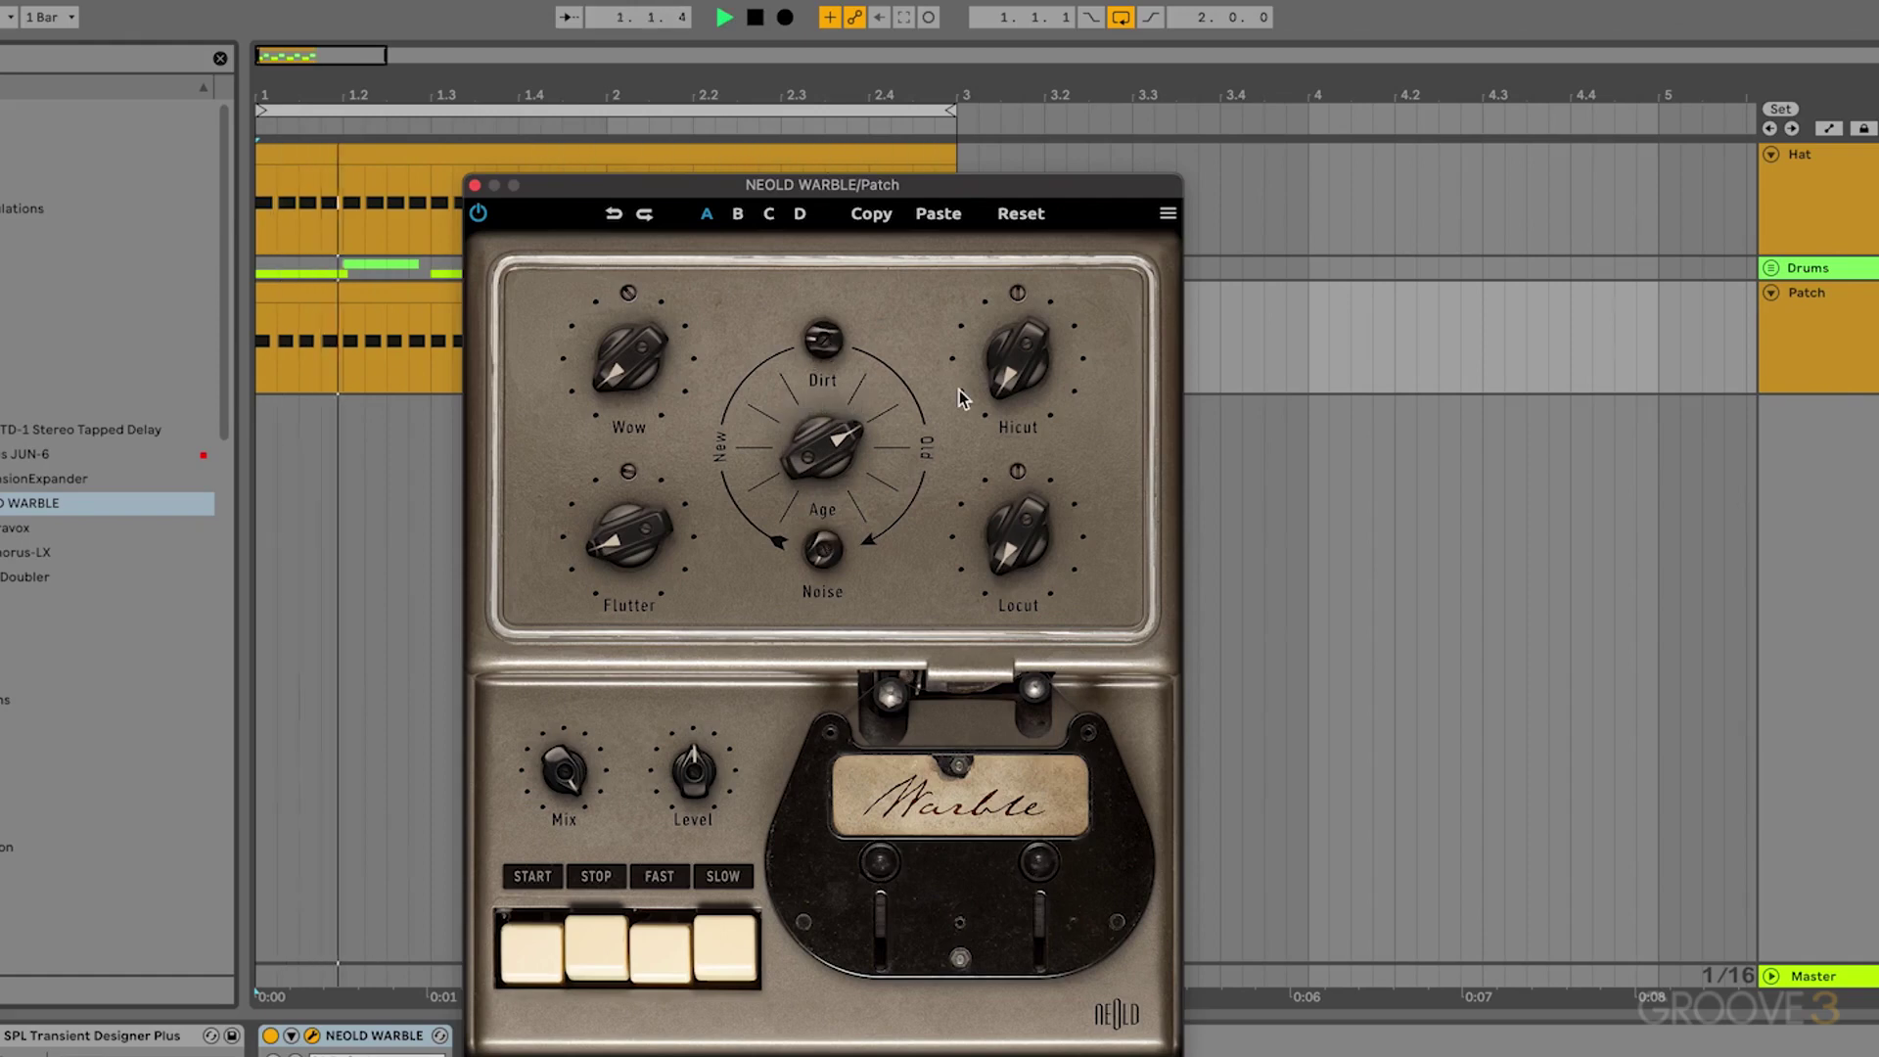
{"action": "key", "text": "space"}
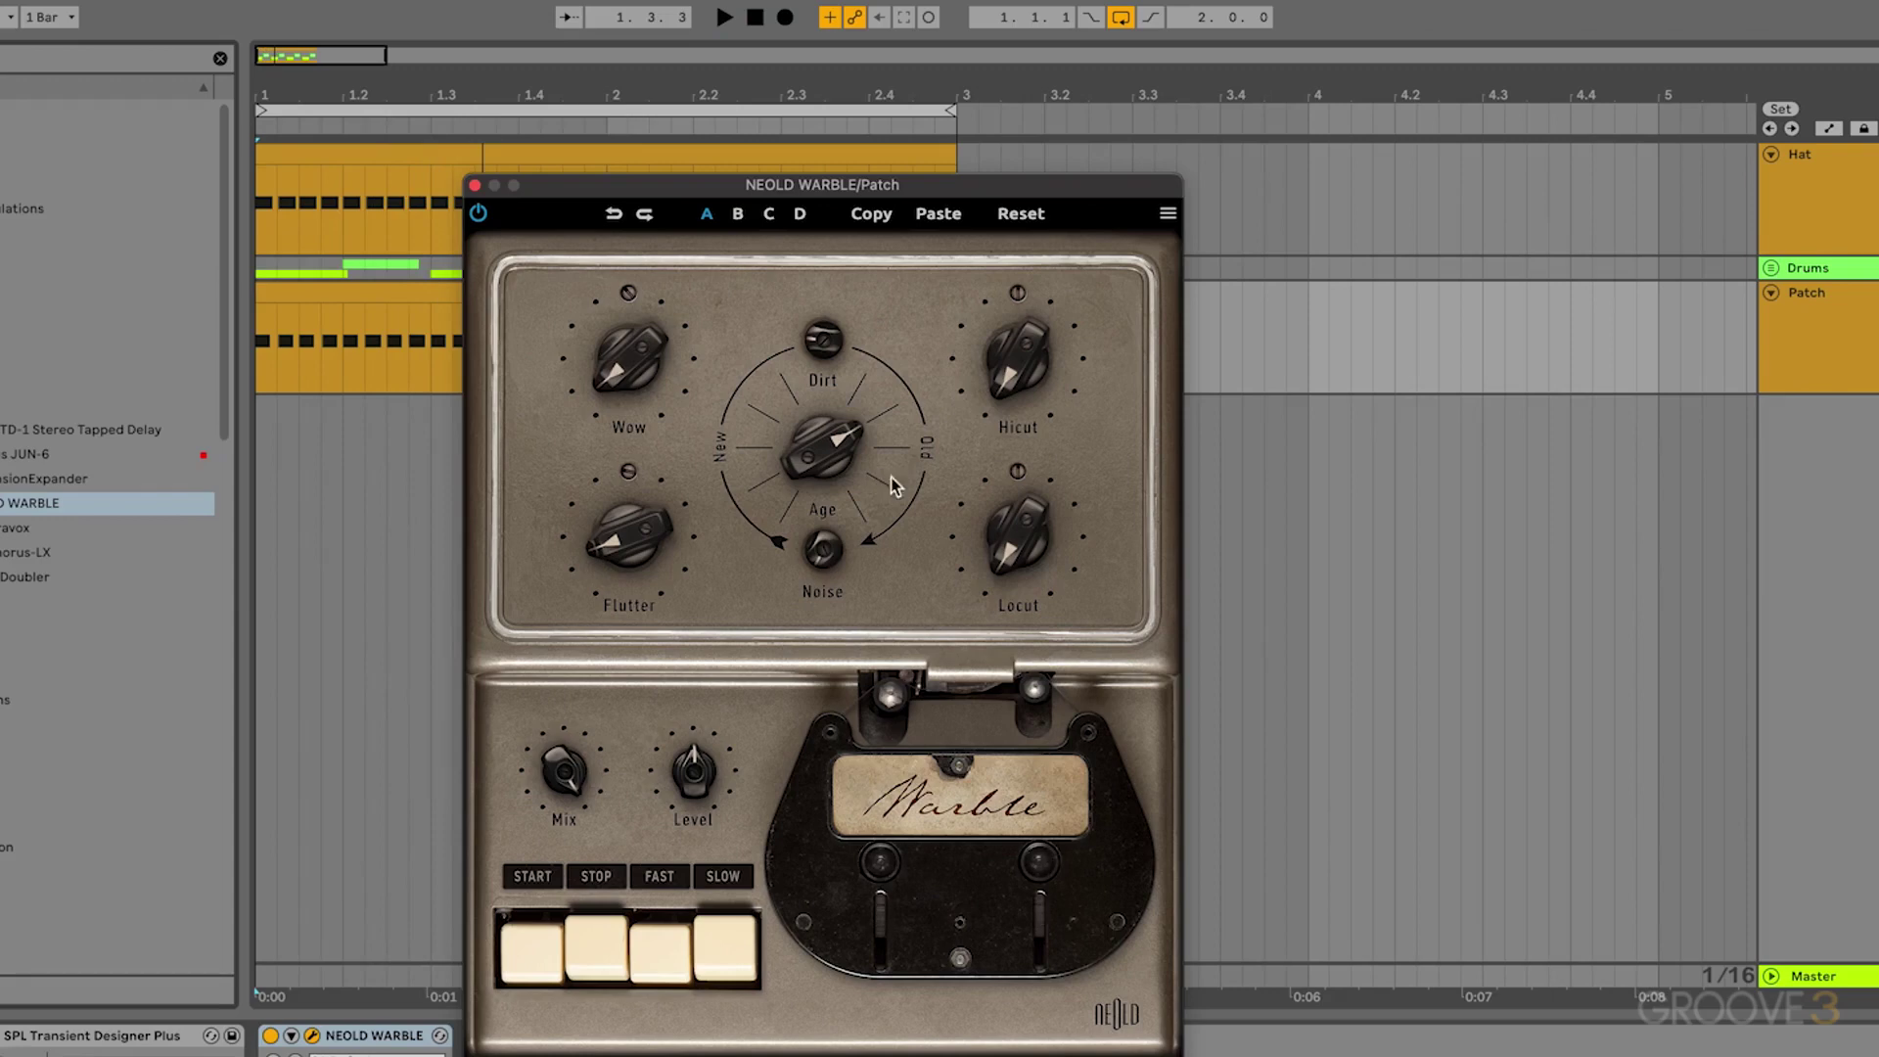
{"action": "left_click", "coordinate": [783, 94]}
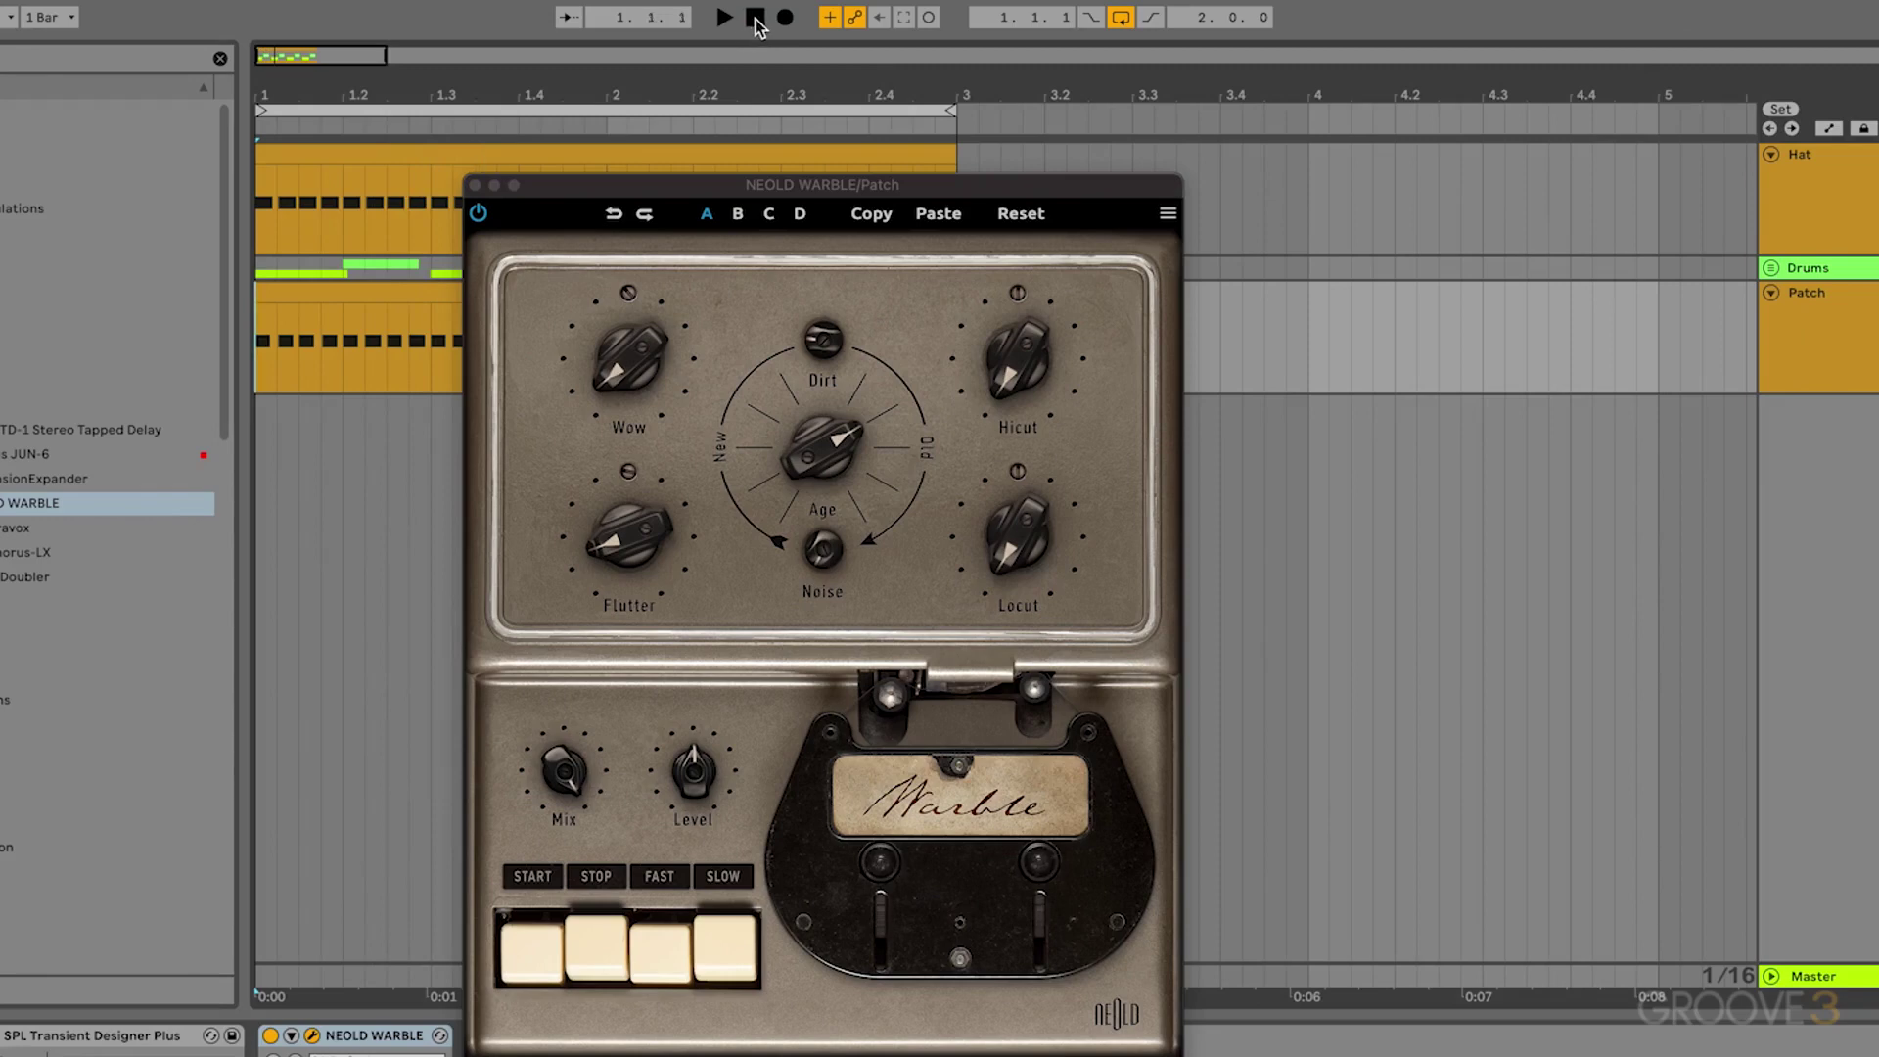
Set NEOLD WARBLE's low-cut frequency to 36.6 Hz while auditioning the loop
{"action": "key", "text": "space"}
{"action": "key", "text": "space"}
{"action": "key", "text": "space"}
{"action": "left_click_drag", "start_coordinate": [1037, 539], "coordinate": [1024, 702]}
{"action": "key", "text": "space"}
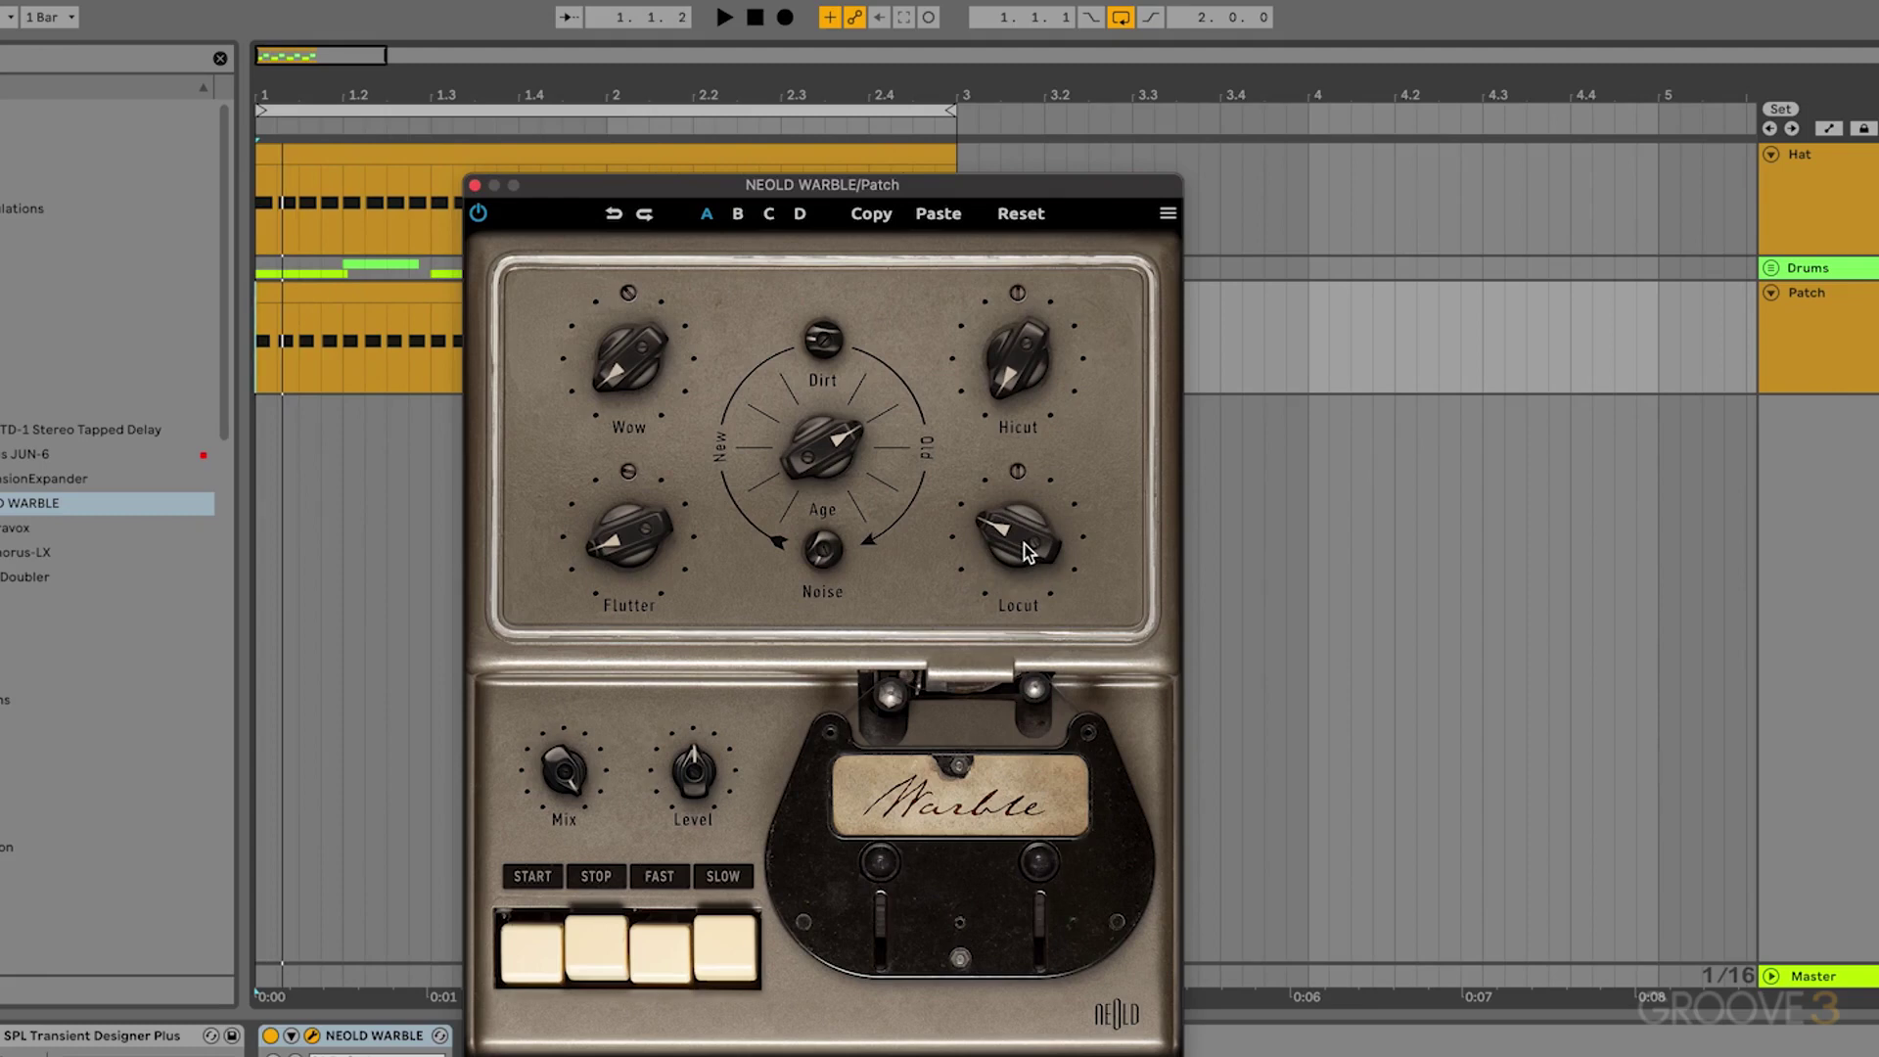
{"action": "key", "text": "space"}
{"action": "left_click_drag", "start_coordinate": [1028, 545], "coordinate": [1032, 548]}
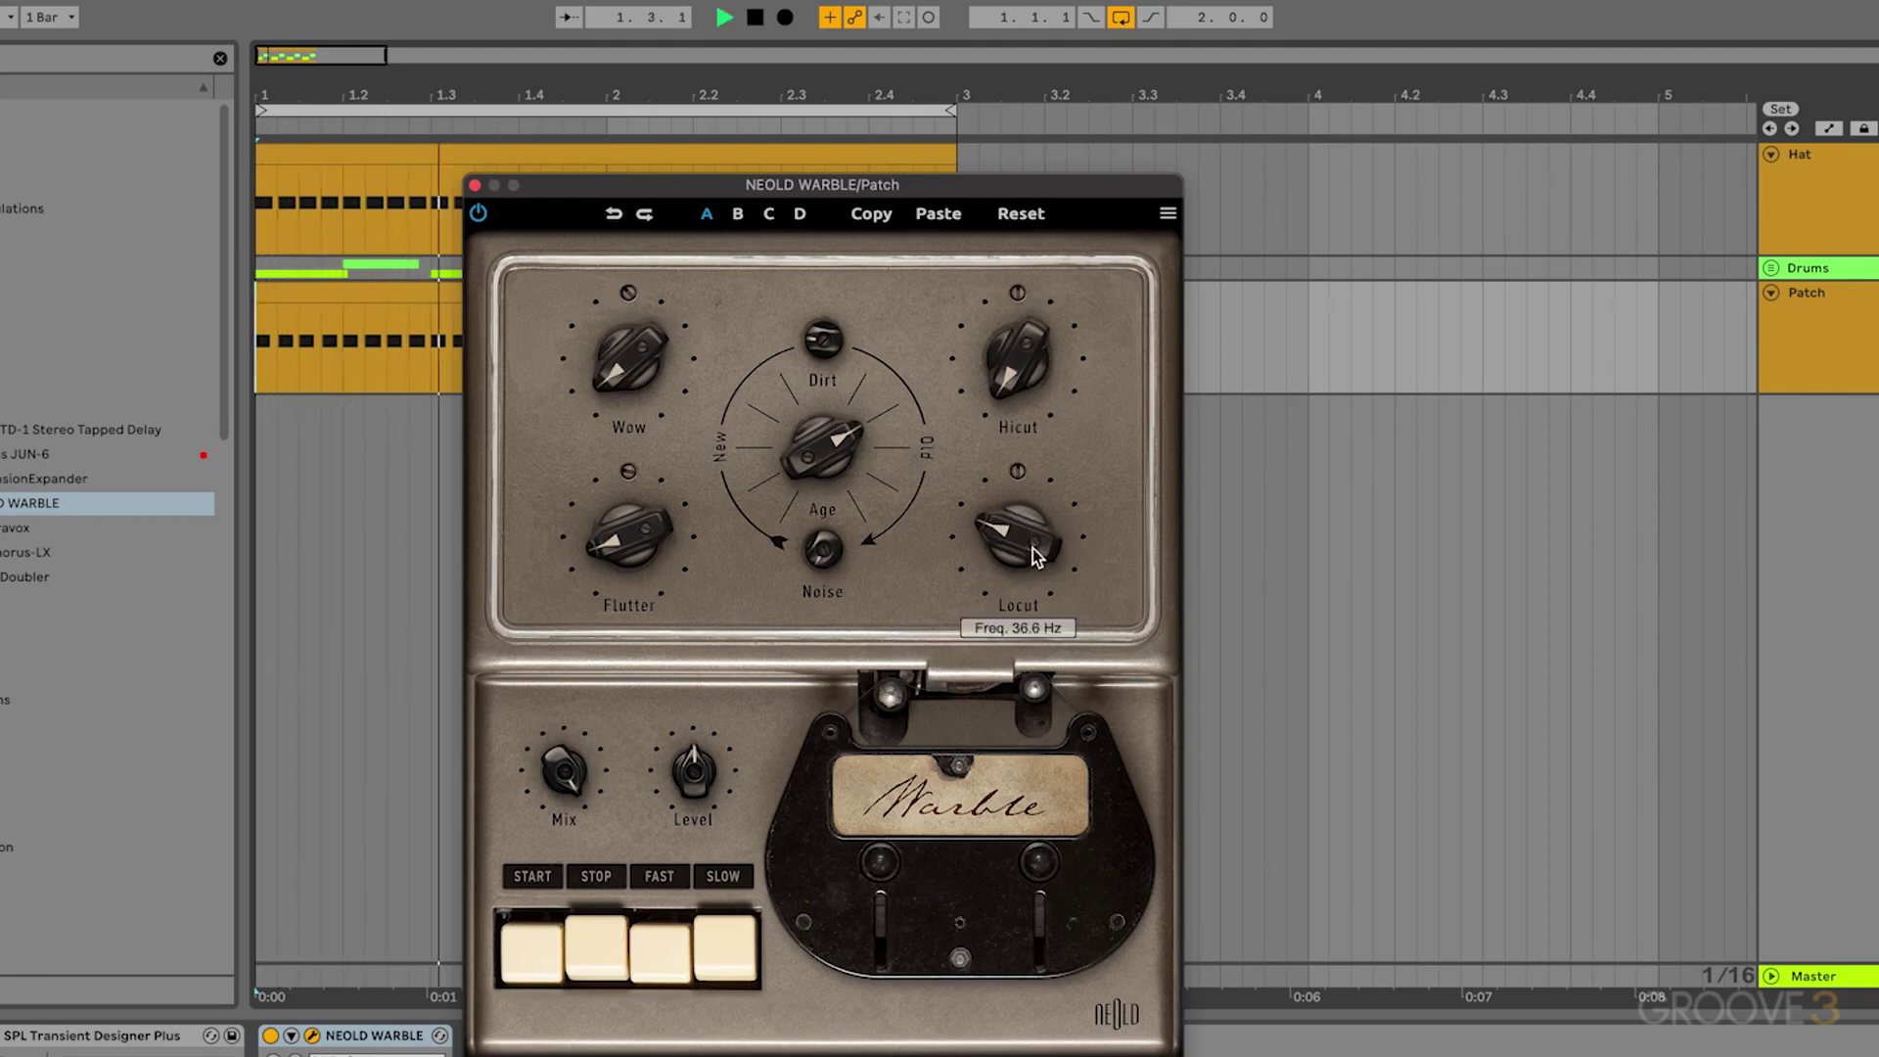
Reduce Warble's Flutter depth slightly to about 13.2% and stop playback
{"action": "mouse_move", "coordinate": [628, 530]}
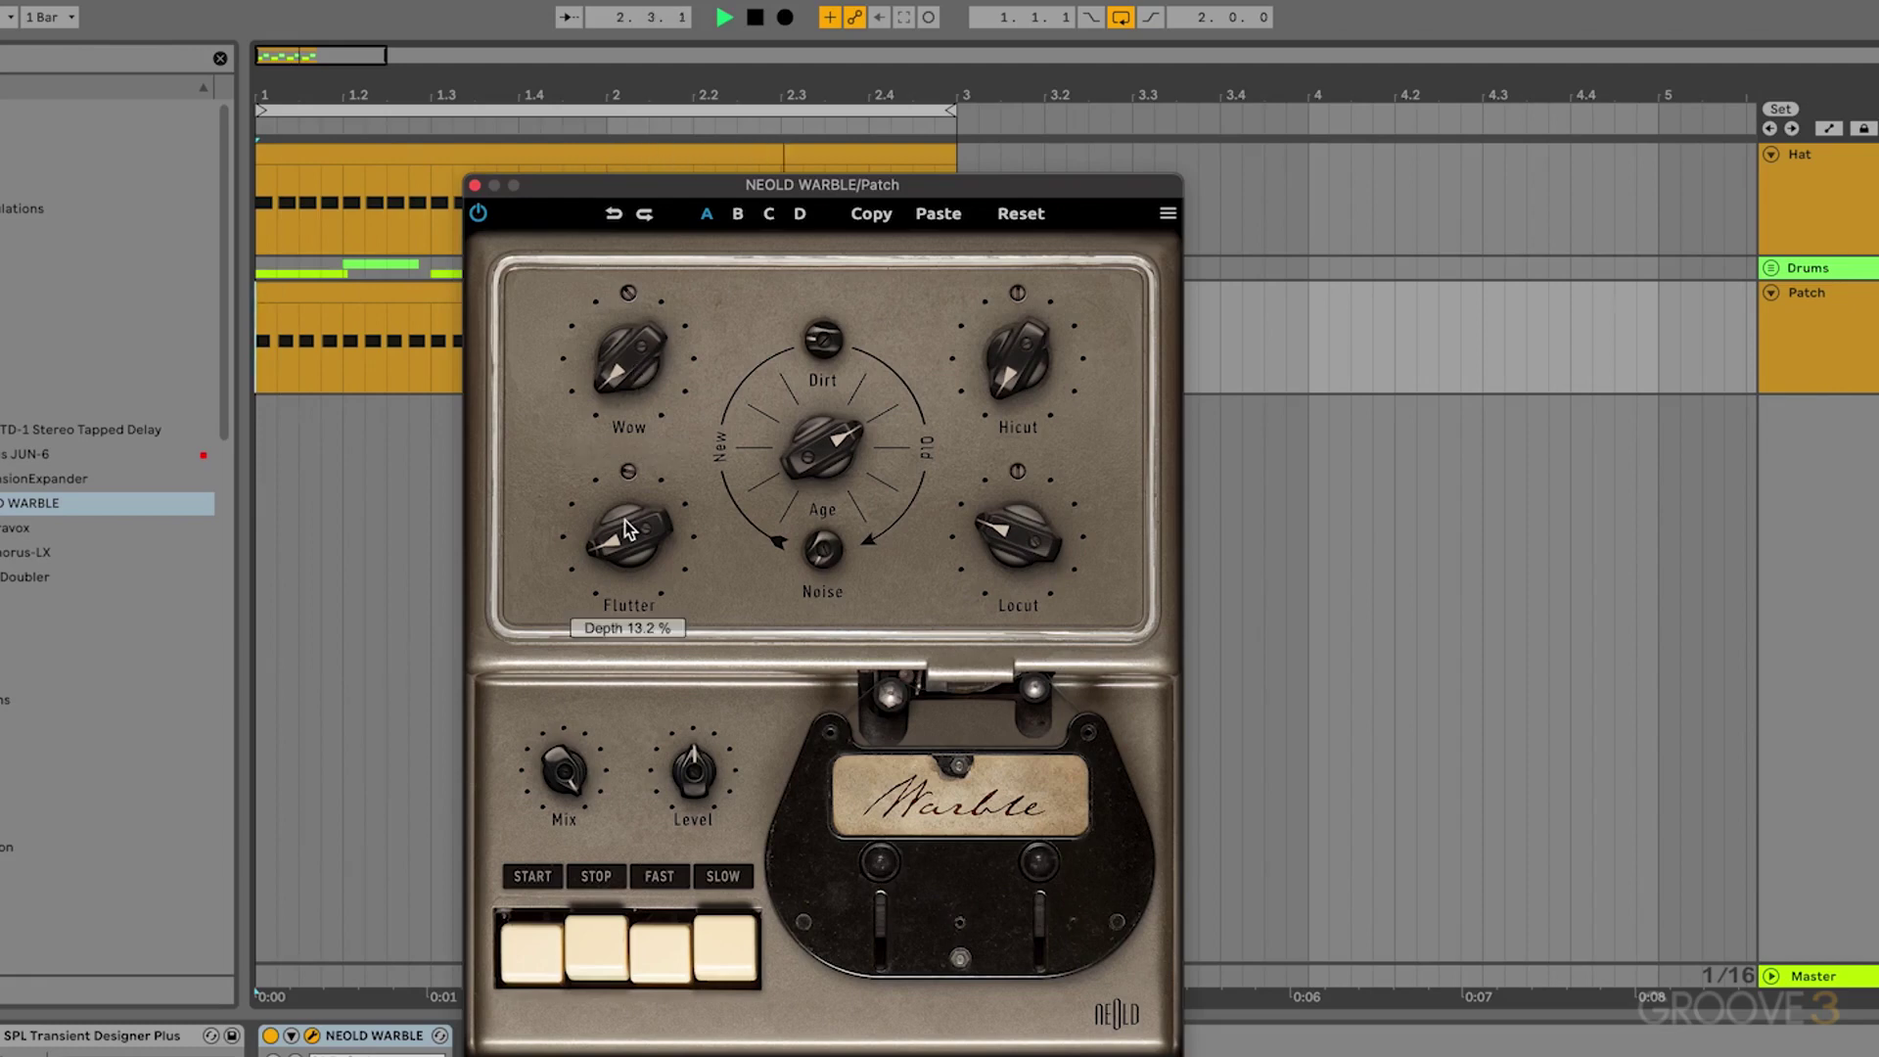
{"action": "left_click_drag", "start_coordinate": [628, 529], "coordinate": [629, 539]}
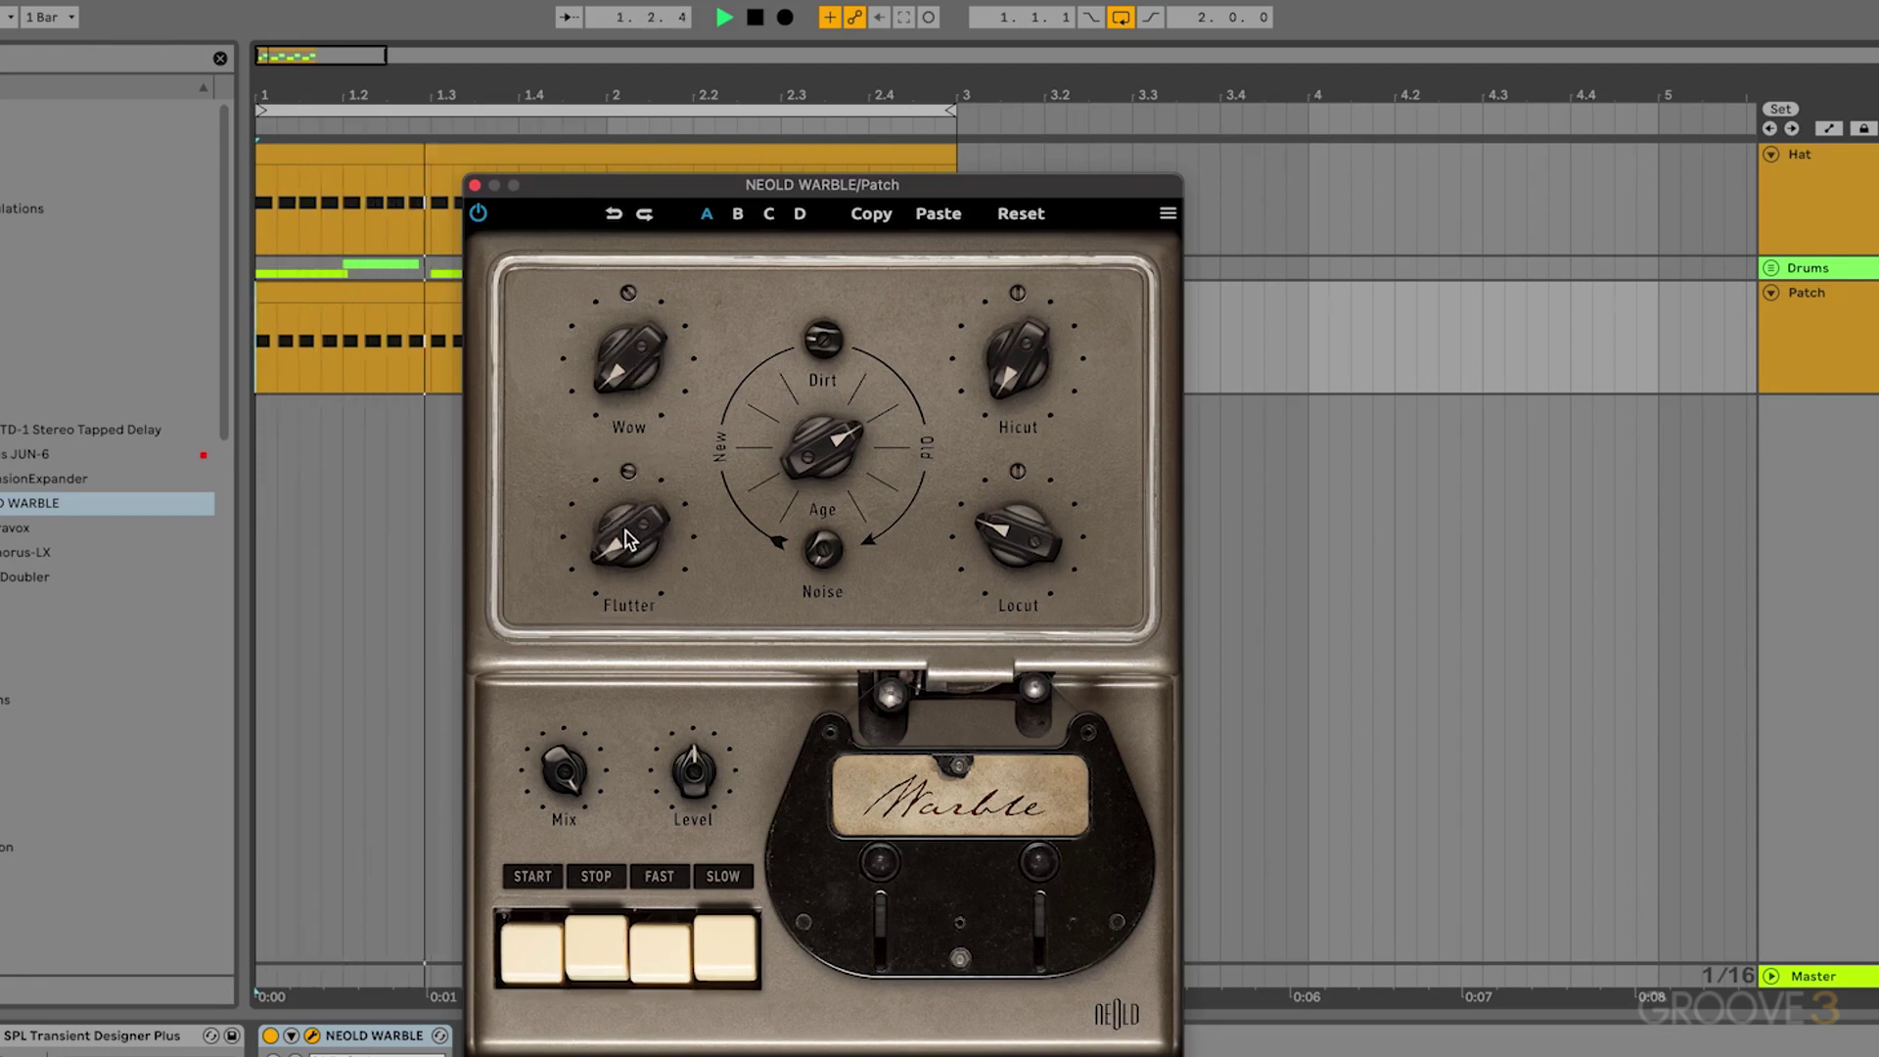
{"action": "key", "text": "space"}
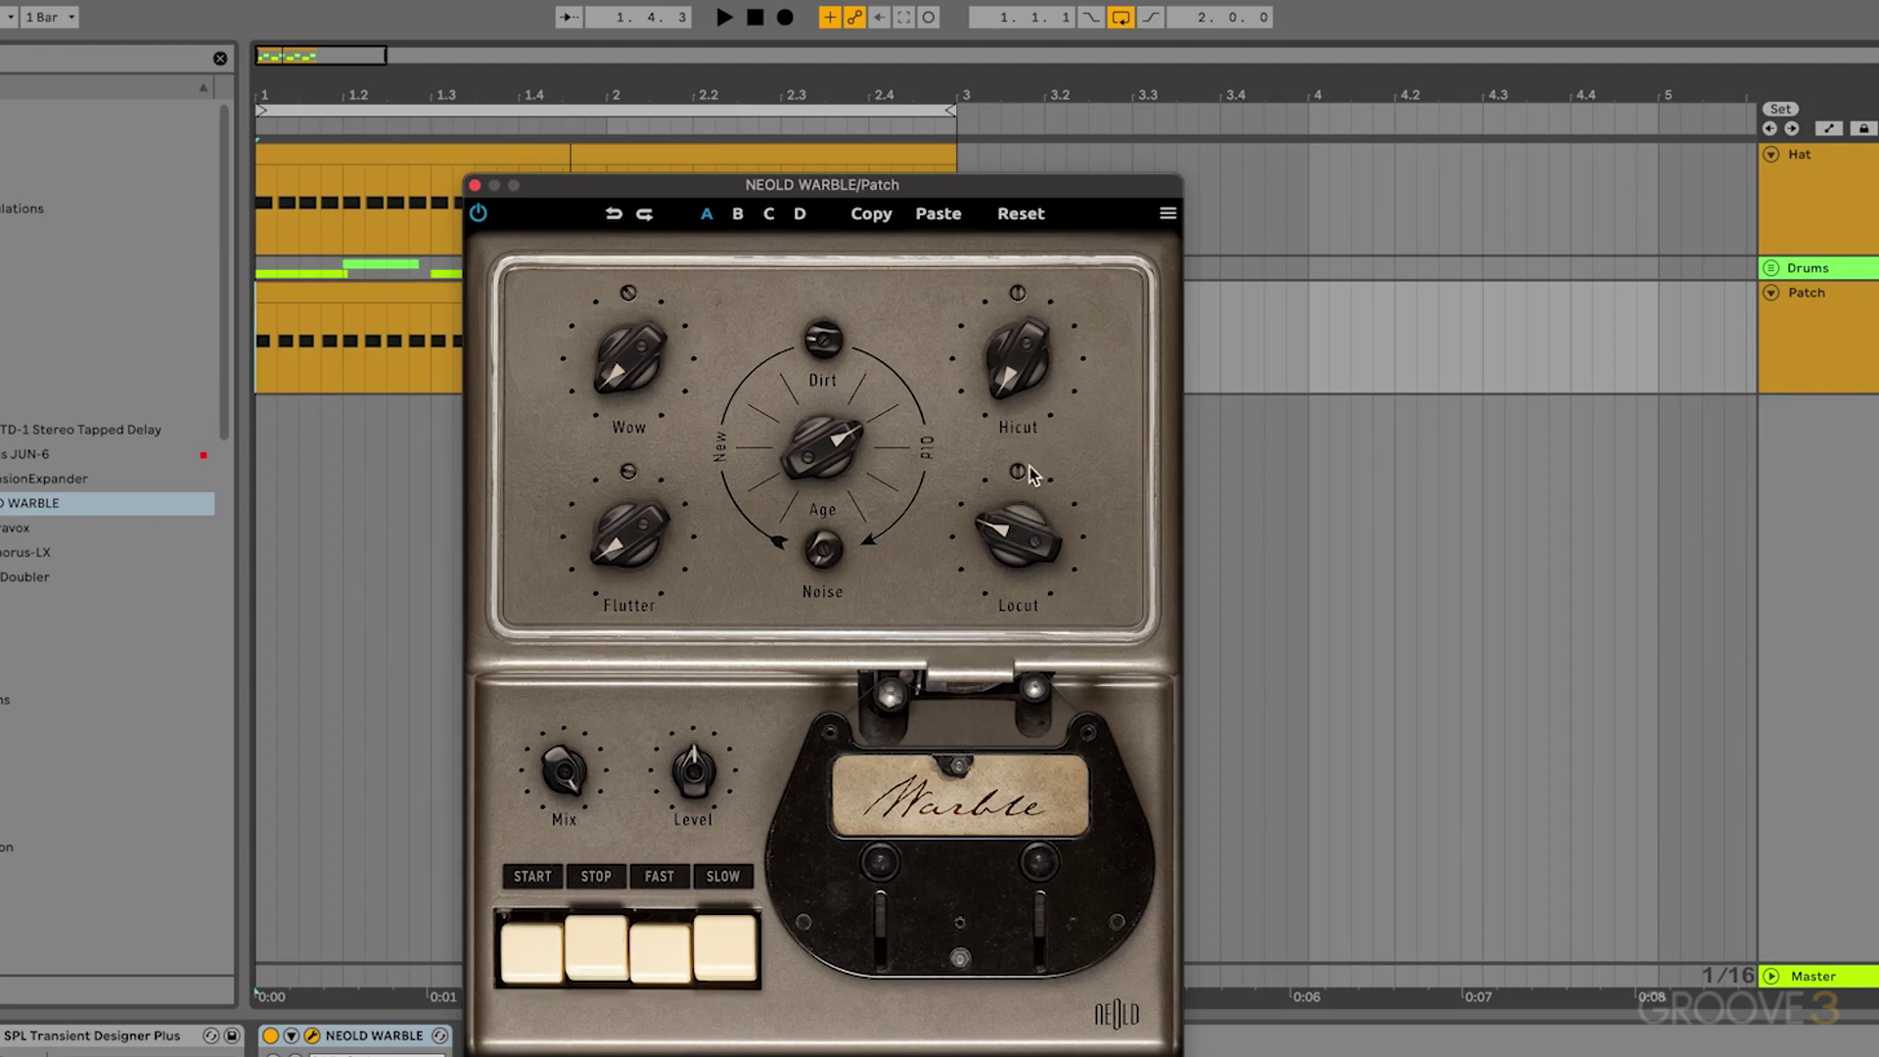
{"action": "mouse_move", "coordinate": [1018, 472]}
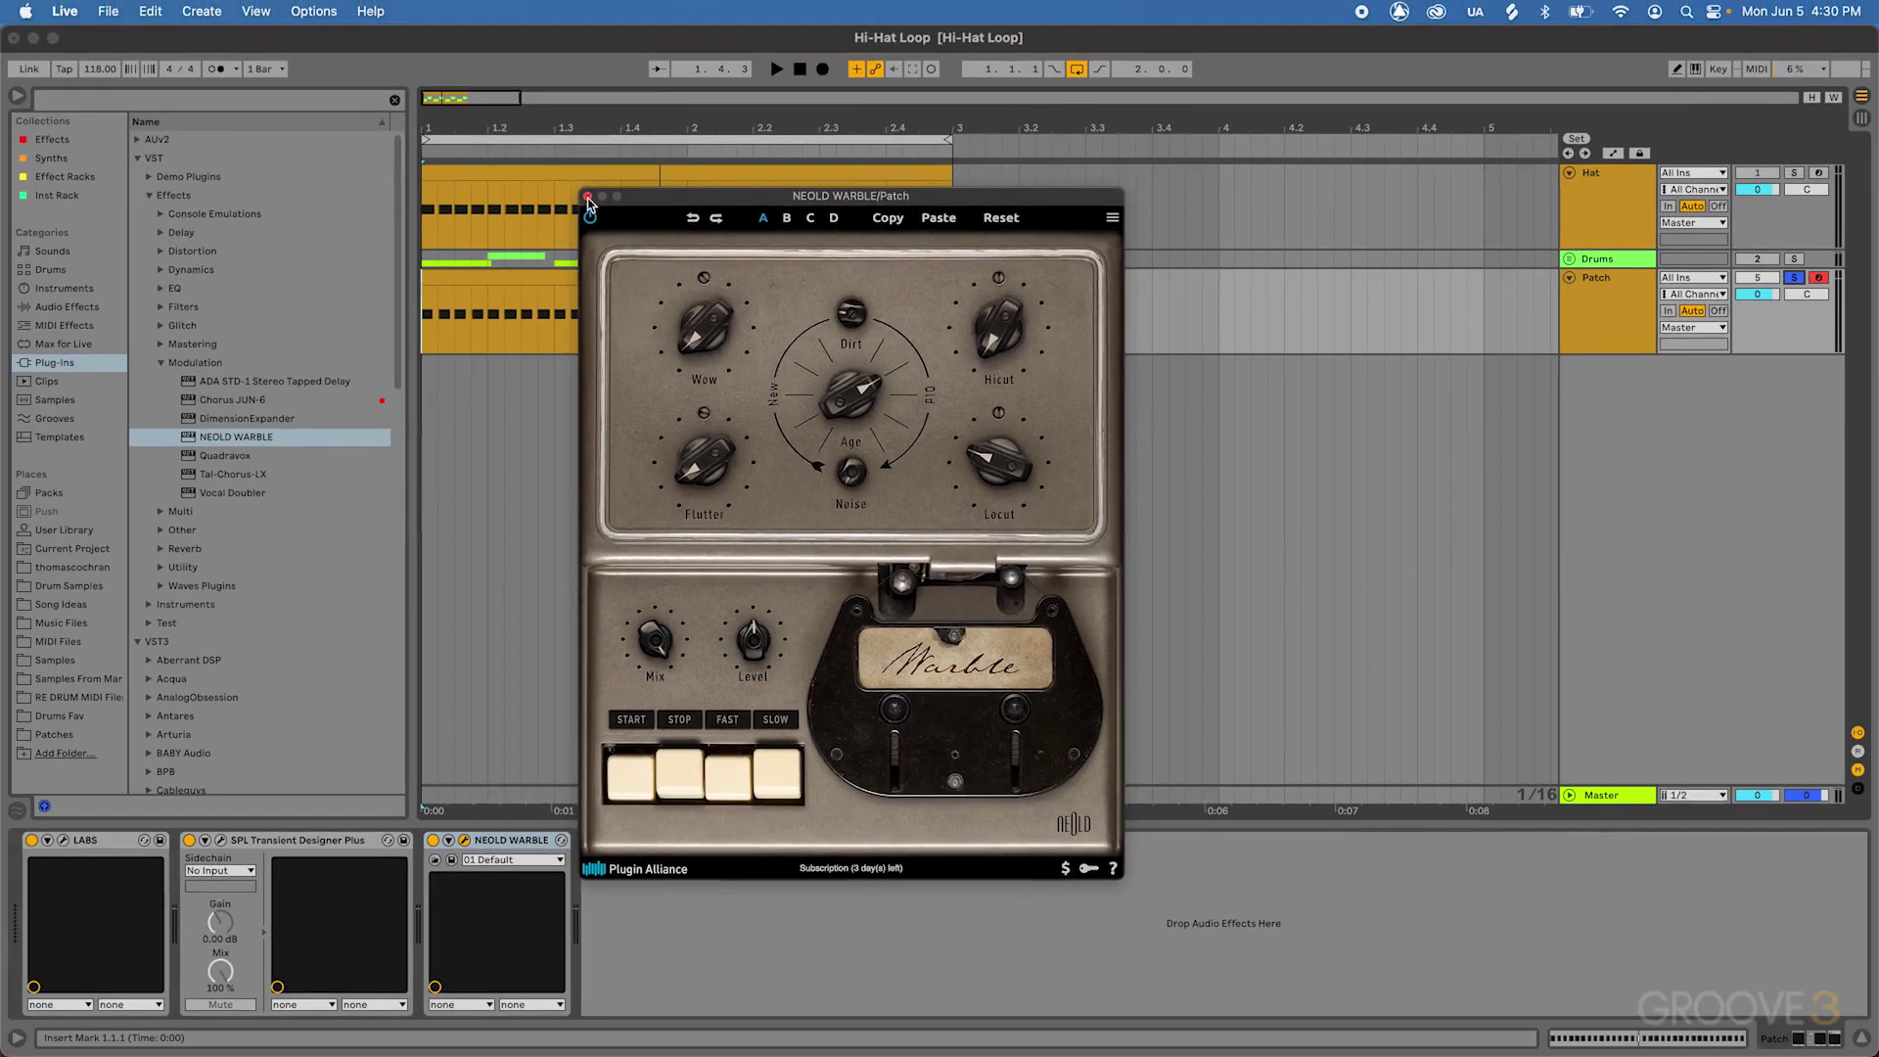
Close the Warble window and add bx_console SSL 4000 E after NEOLD WARBLE via an SSL search
{"action": "left_click", "coordinate": [474, 185]}
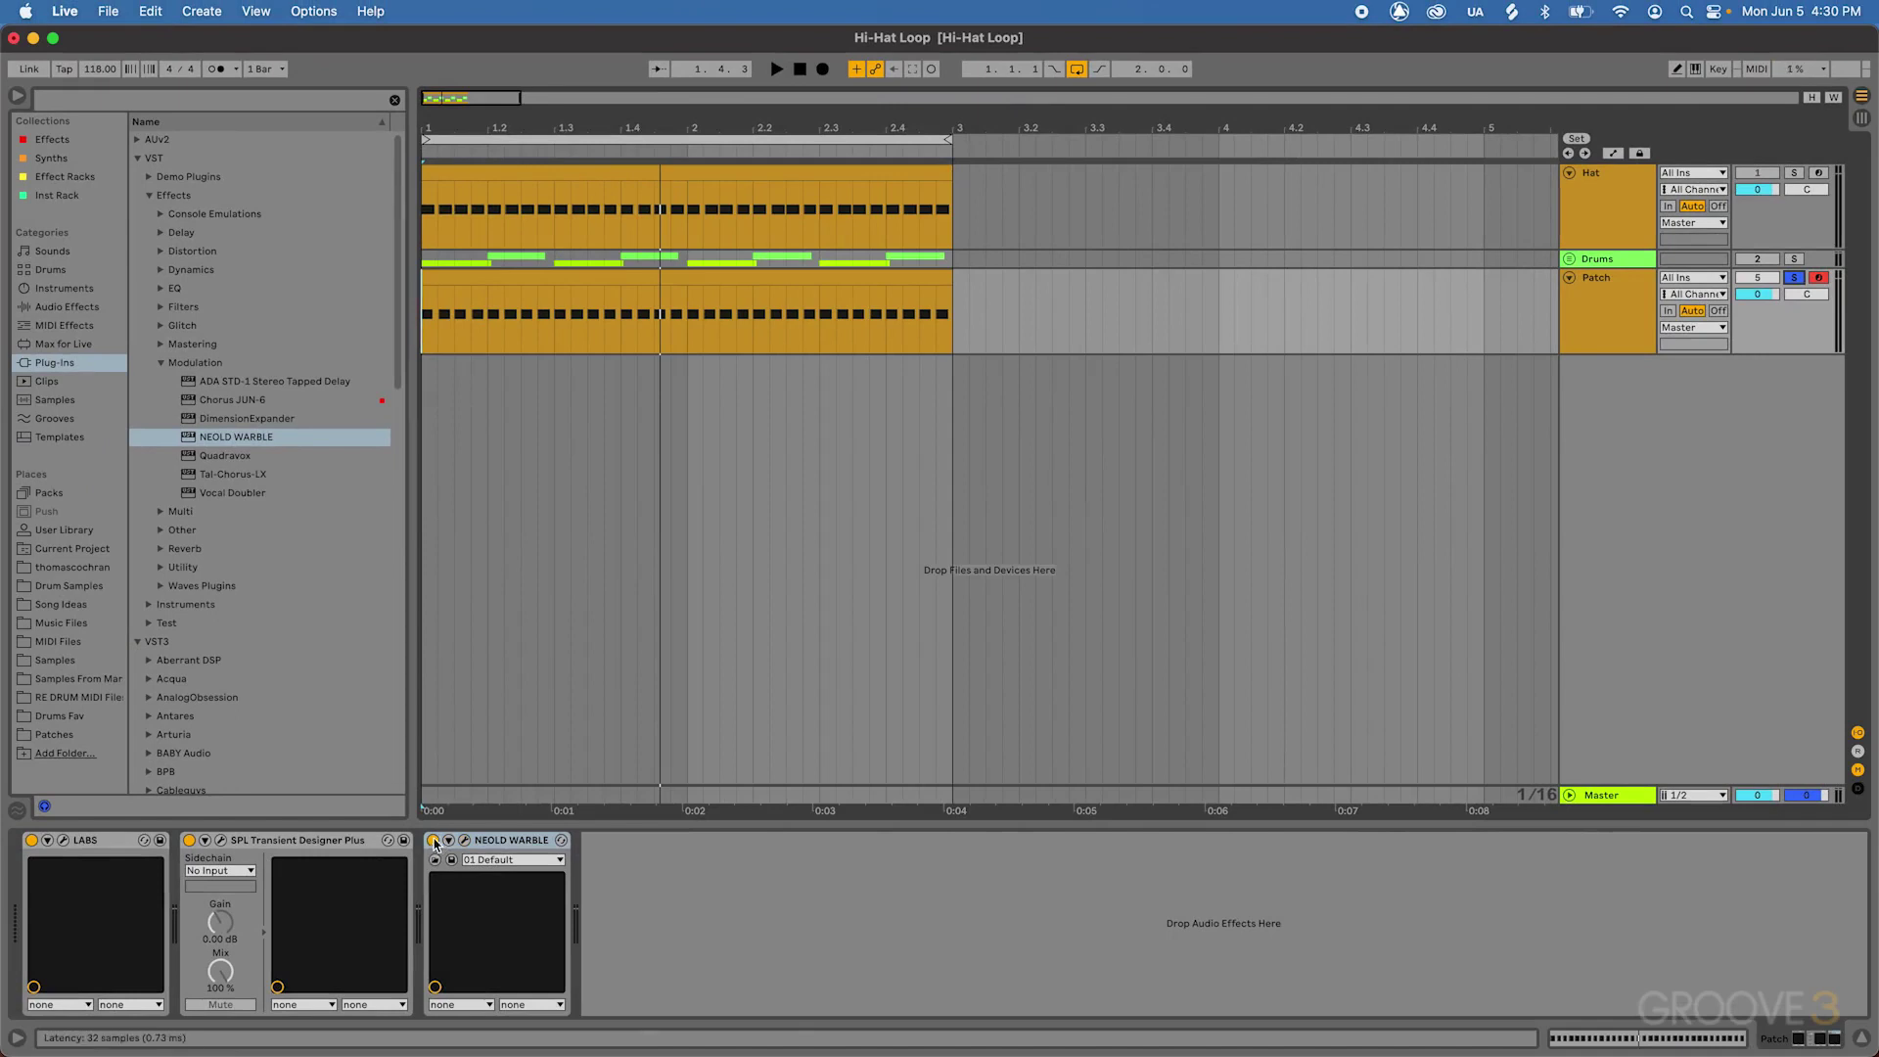
{"action": "left_click", "coordinate": [93, 98]}
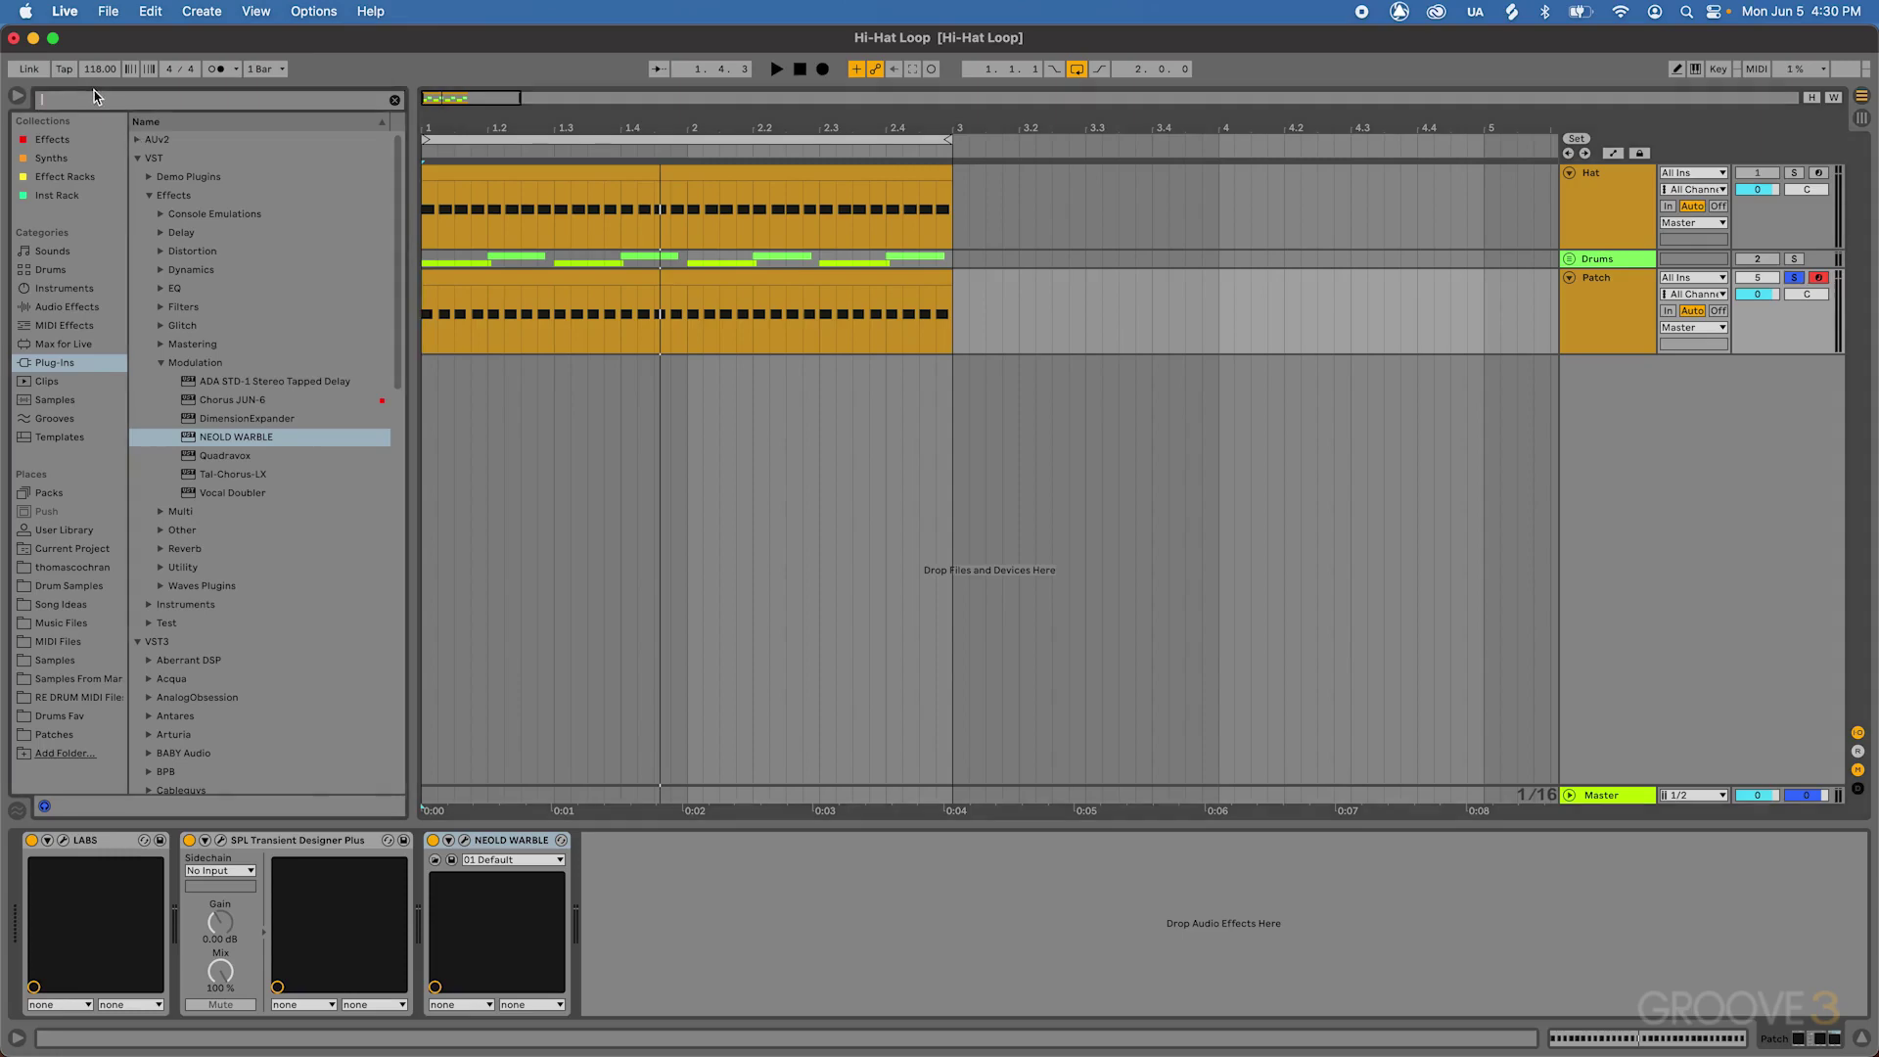
{"action": "type", "text": "SSL"}
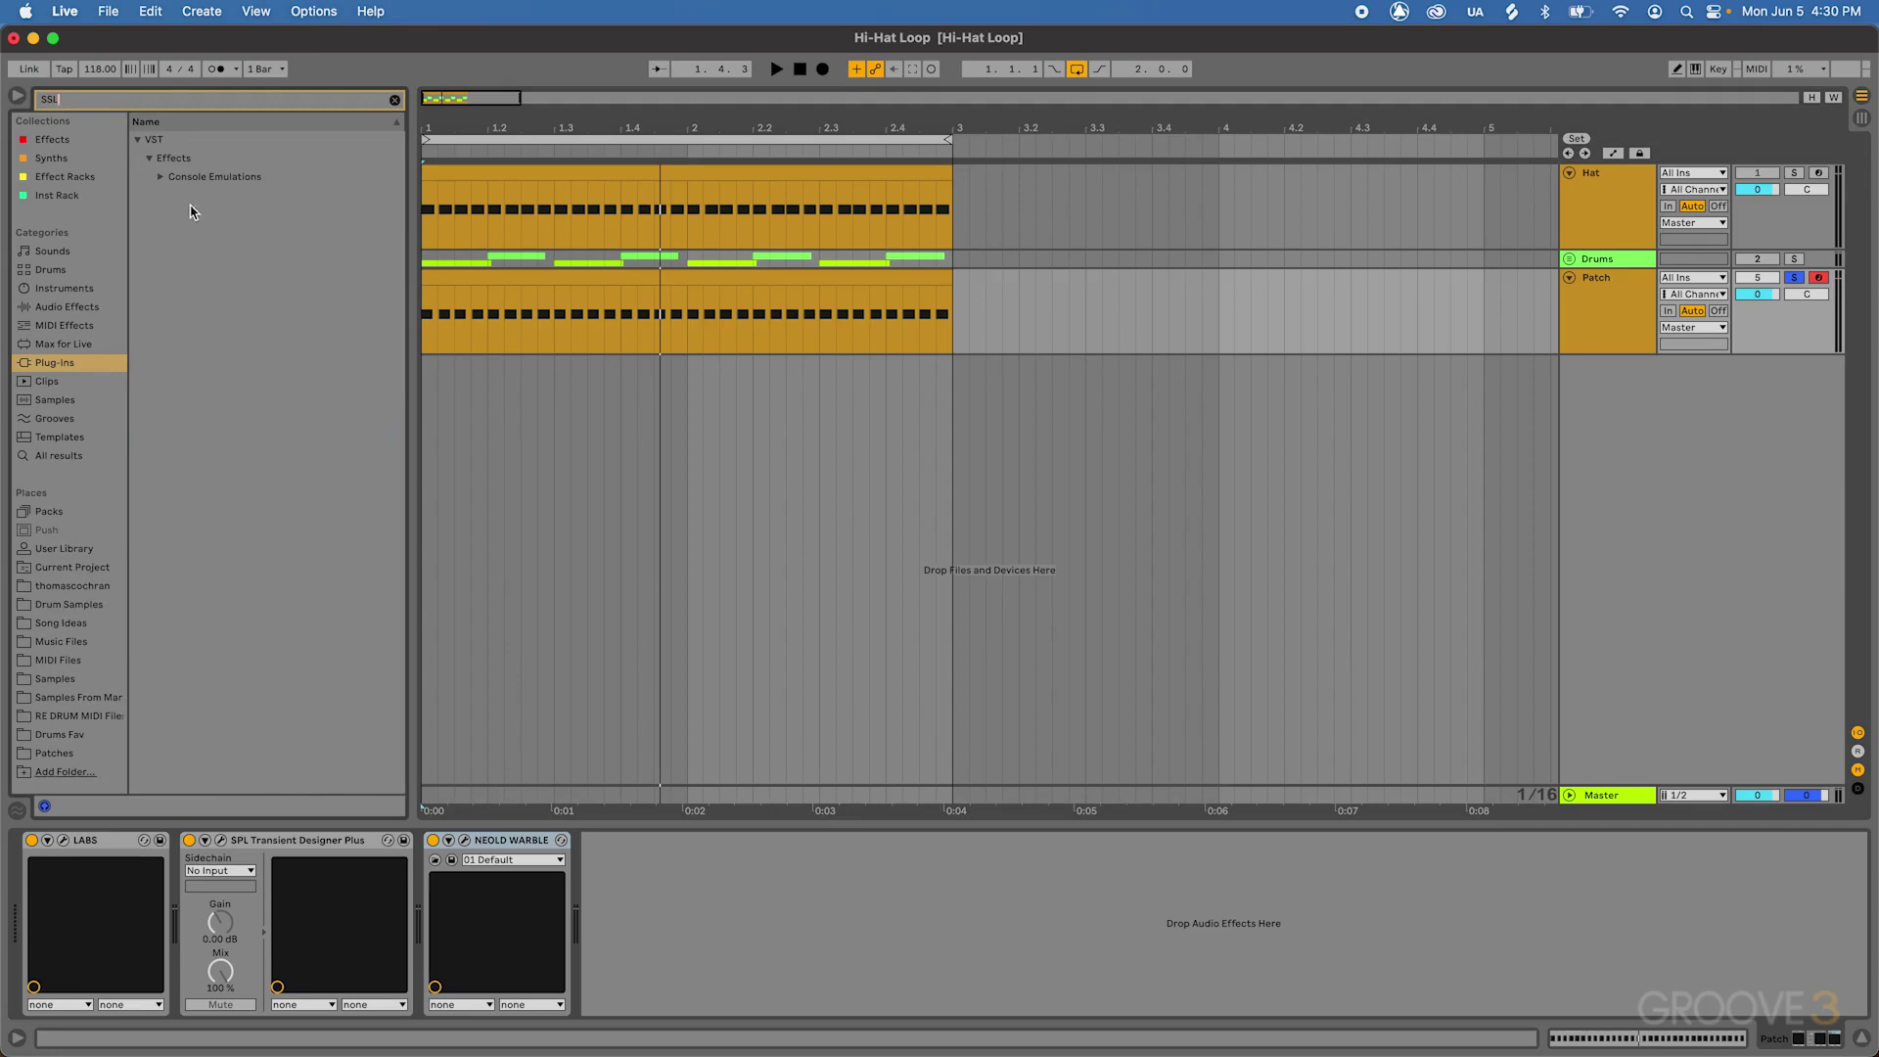
{"action": "left_click", "coordinate": [161, 177]}
{"action": "mouse_move", "coordinate": [270, 198]}
{"action": "left_mouse_down"}
{"action": "mouse_move", "coordinate": [468, 501]}
{"action": "mouse_move", "coordinate": [659, 889]}
{"action": "left_mouse_up"}
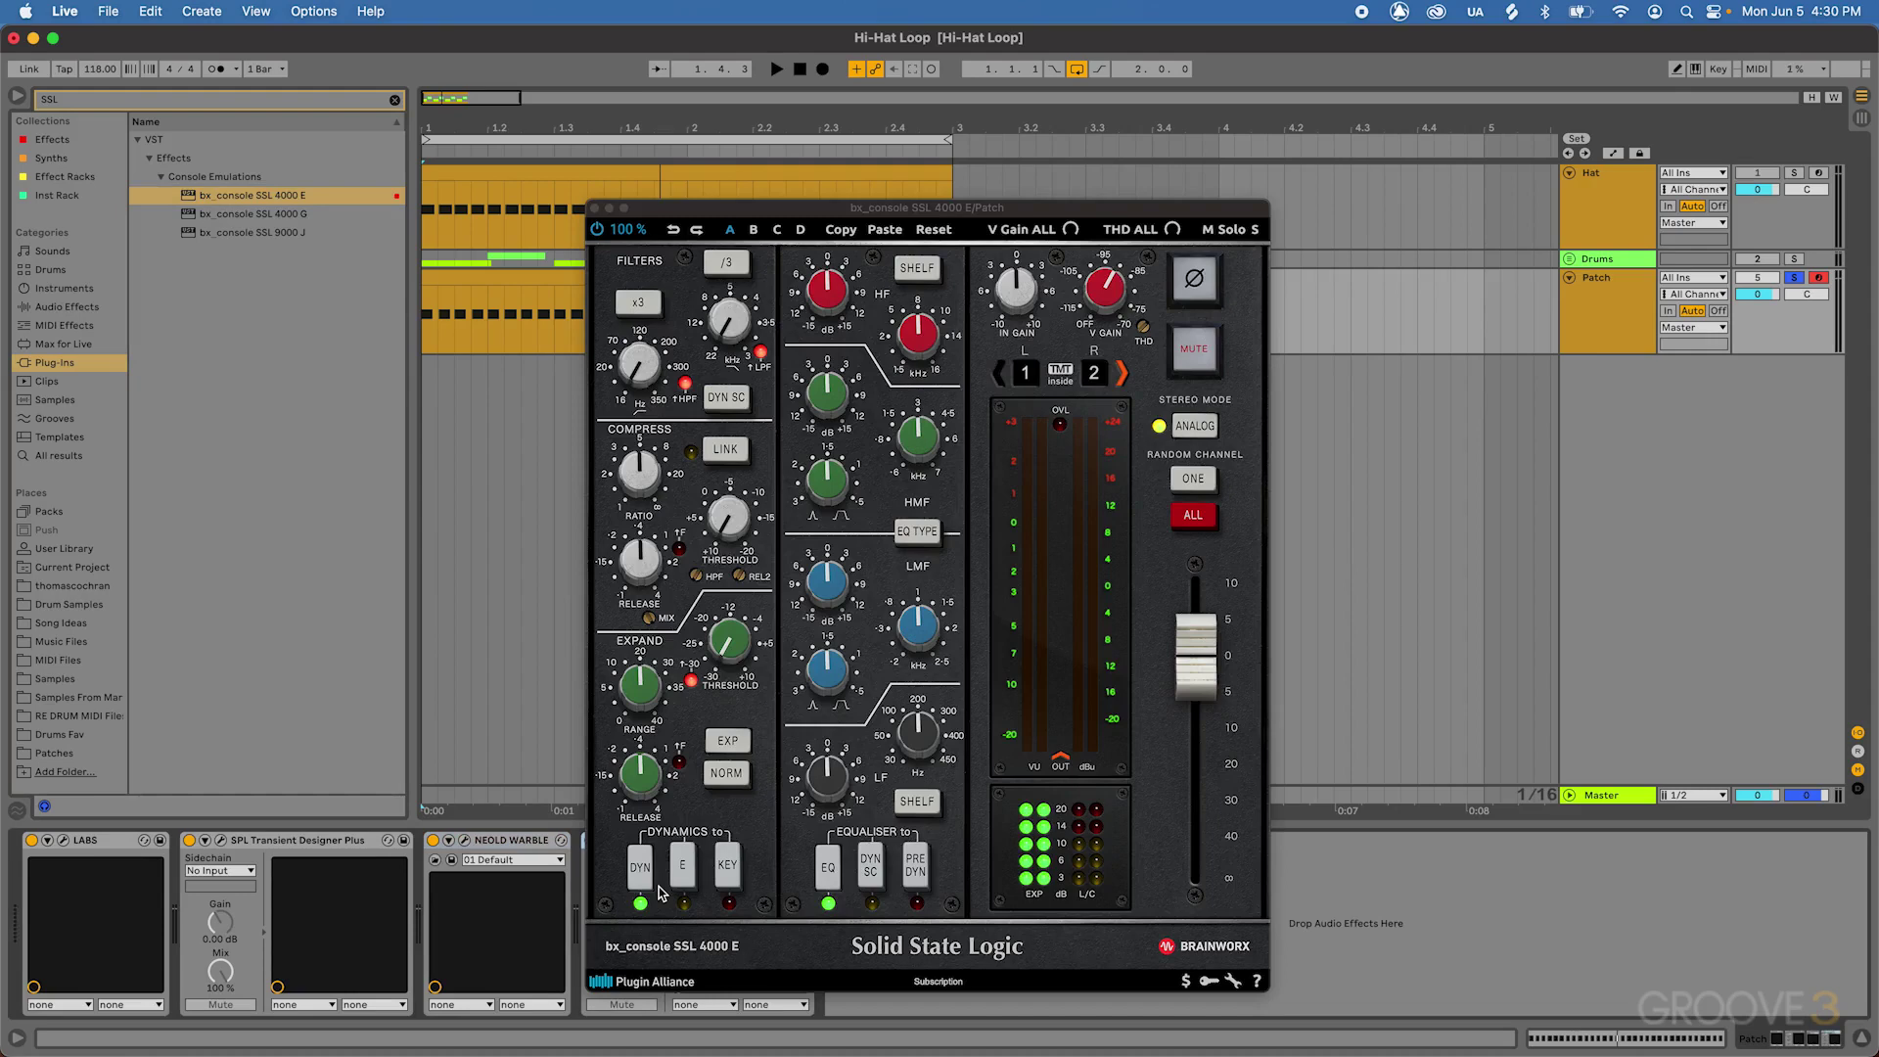
{"action": "left_click_drag", "start_coordinate": [871, 215], "coordinate": [749, 119]}
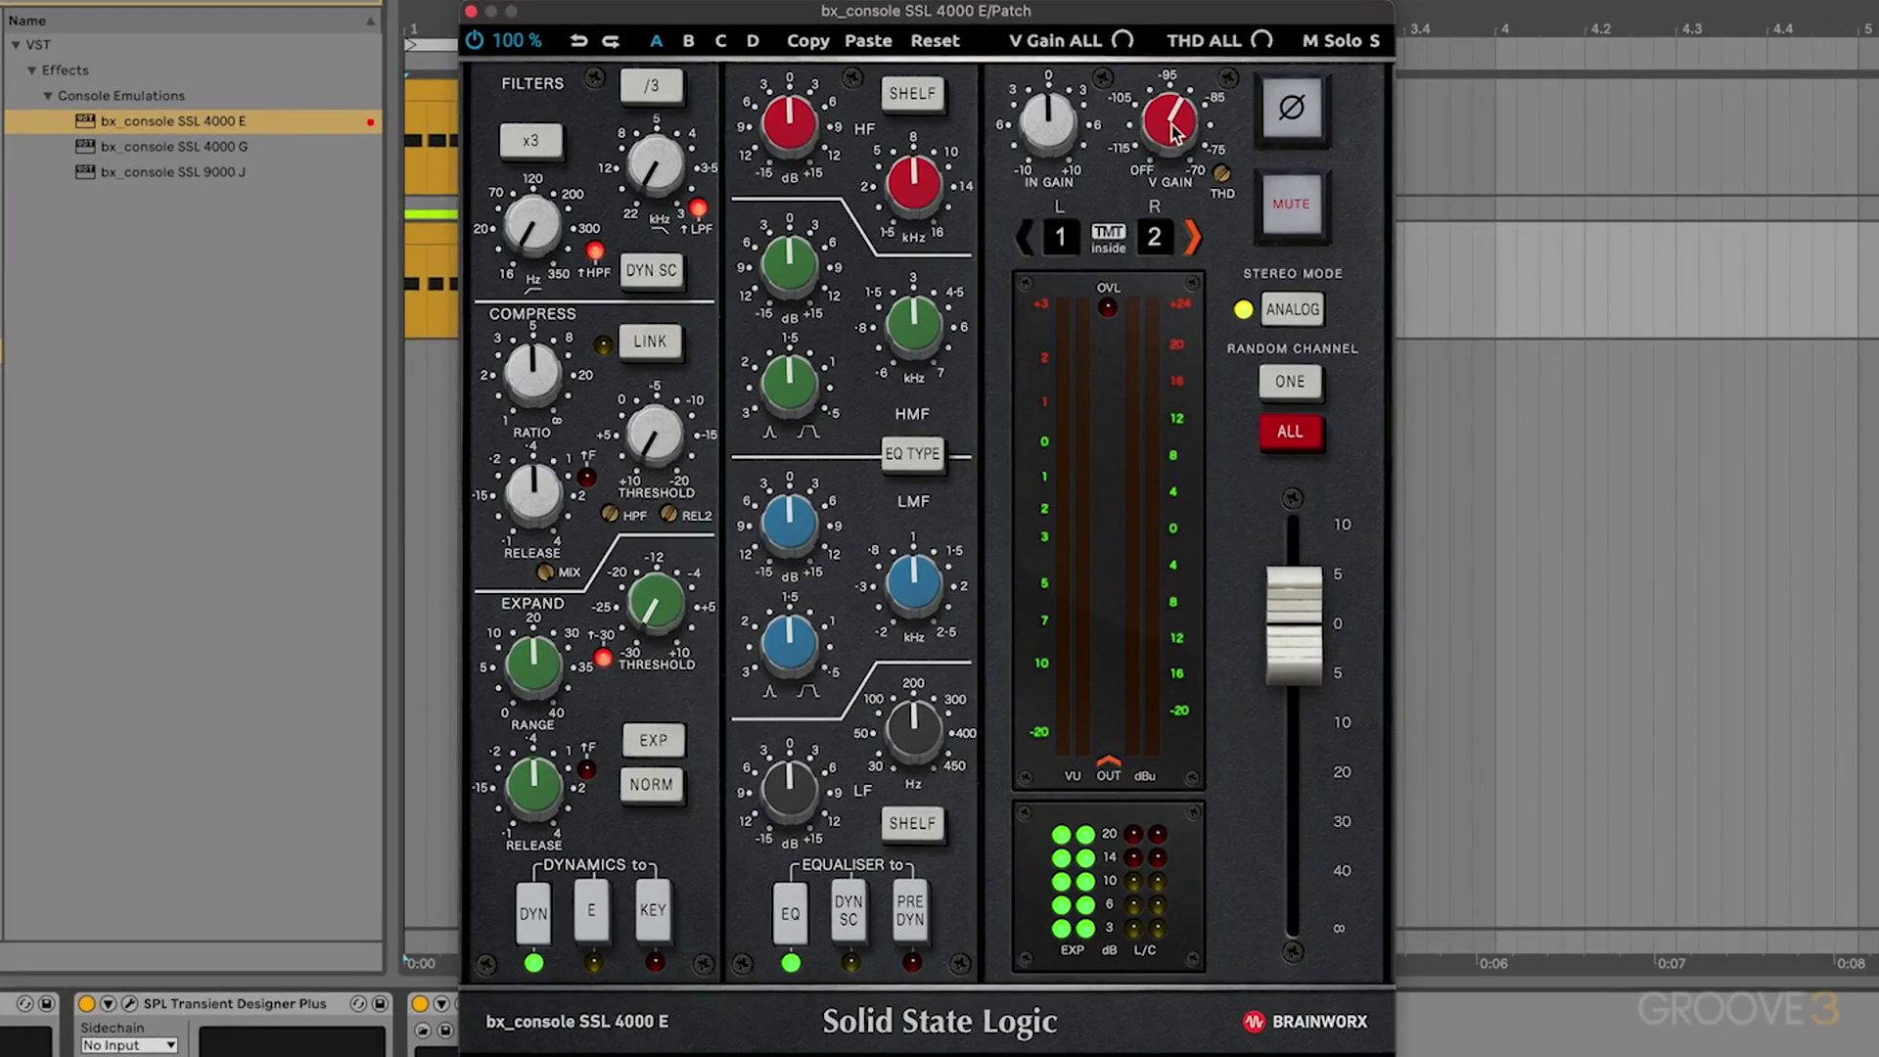
Raise the SSL 4000 E's V Gain to about -80 dB and reposition its window
{"action": "mouse_move", "coordinate": [1175, 132]}
{"action": "left_click_drag", "start_coordinate": [1169, 160], "coordinate": [1062, 637]}
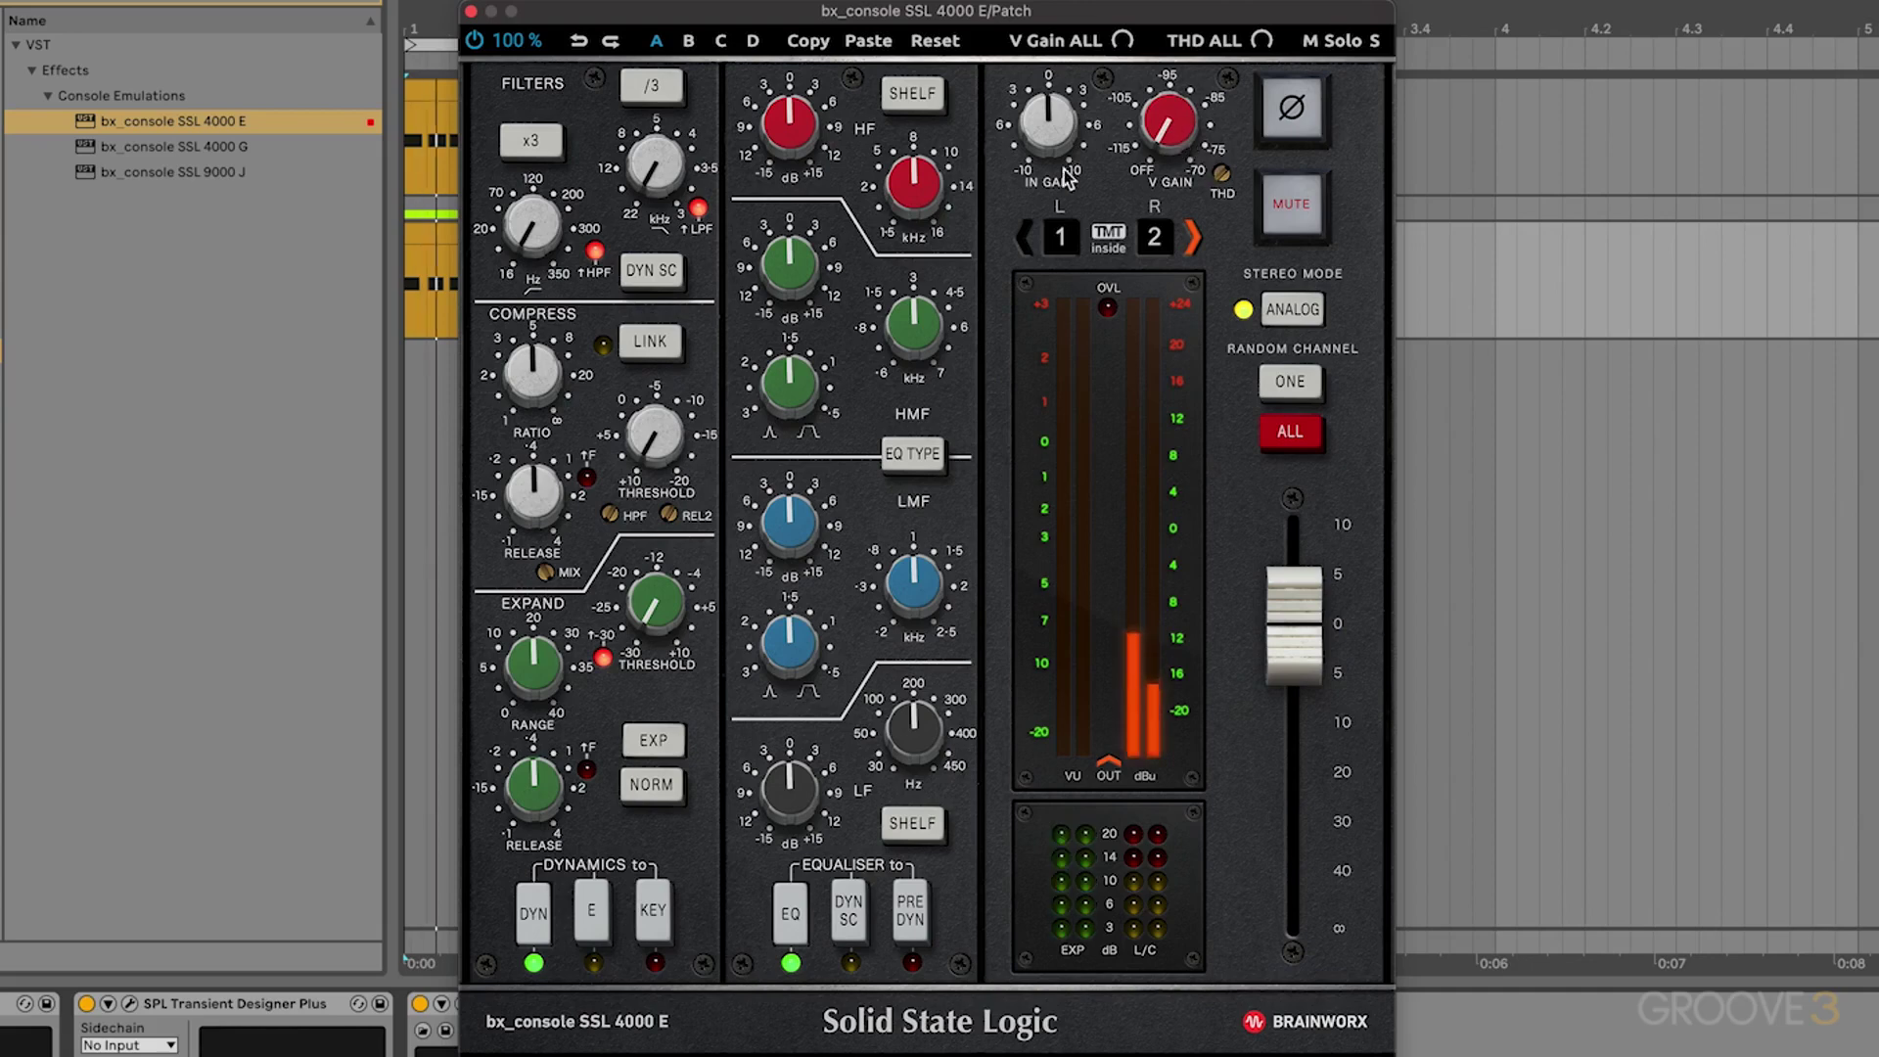
{"action": "mouse_move", "coordinate": [1222, 177]}
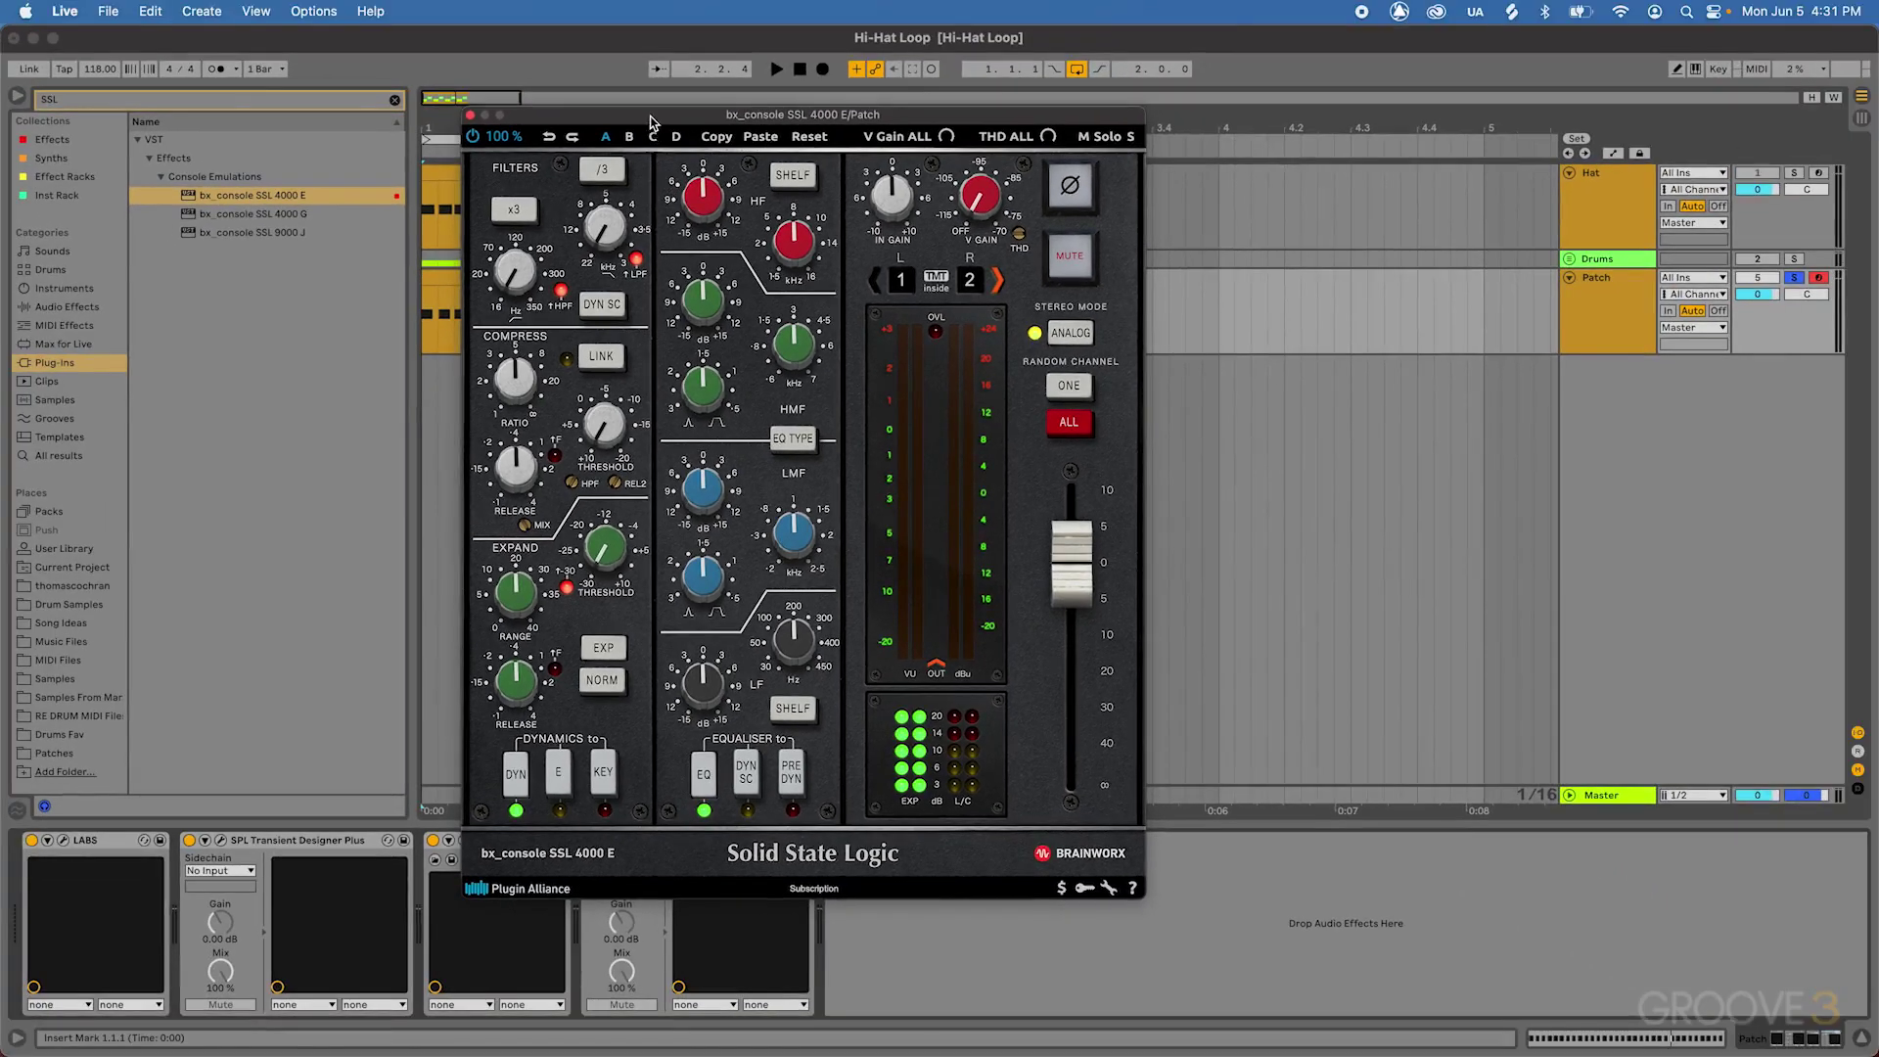
{"action": "left_click_drag", "start_coordinate": [651, 122], "coordinate": [835, 145]}
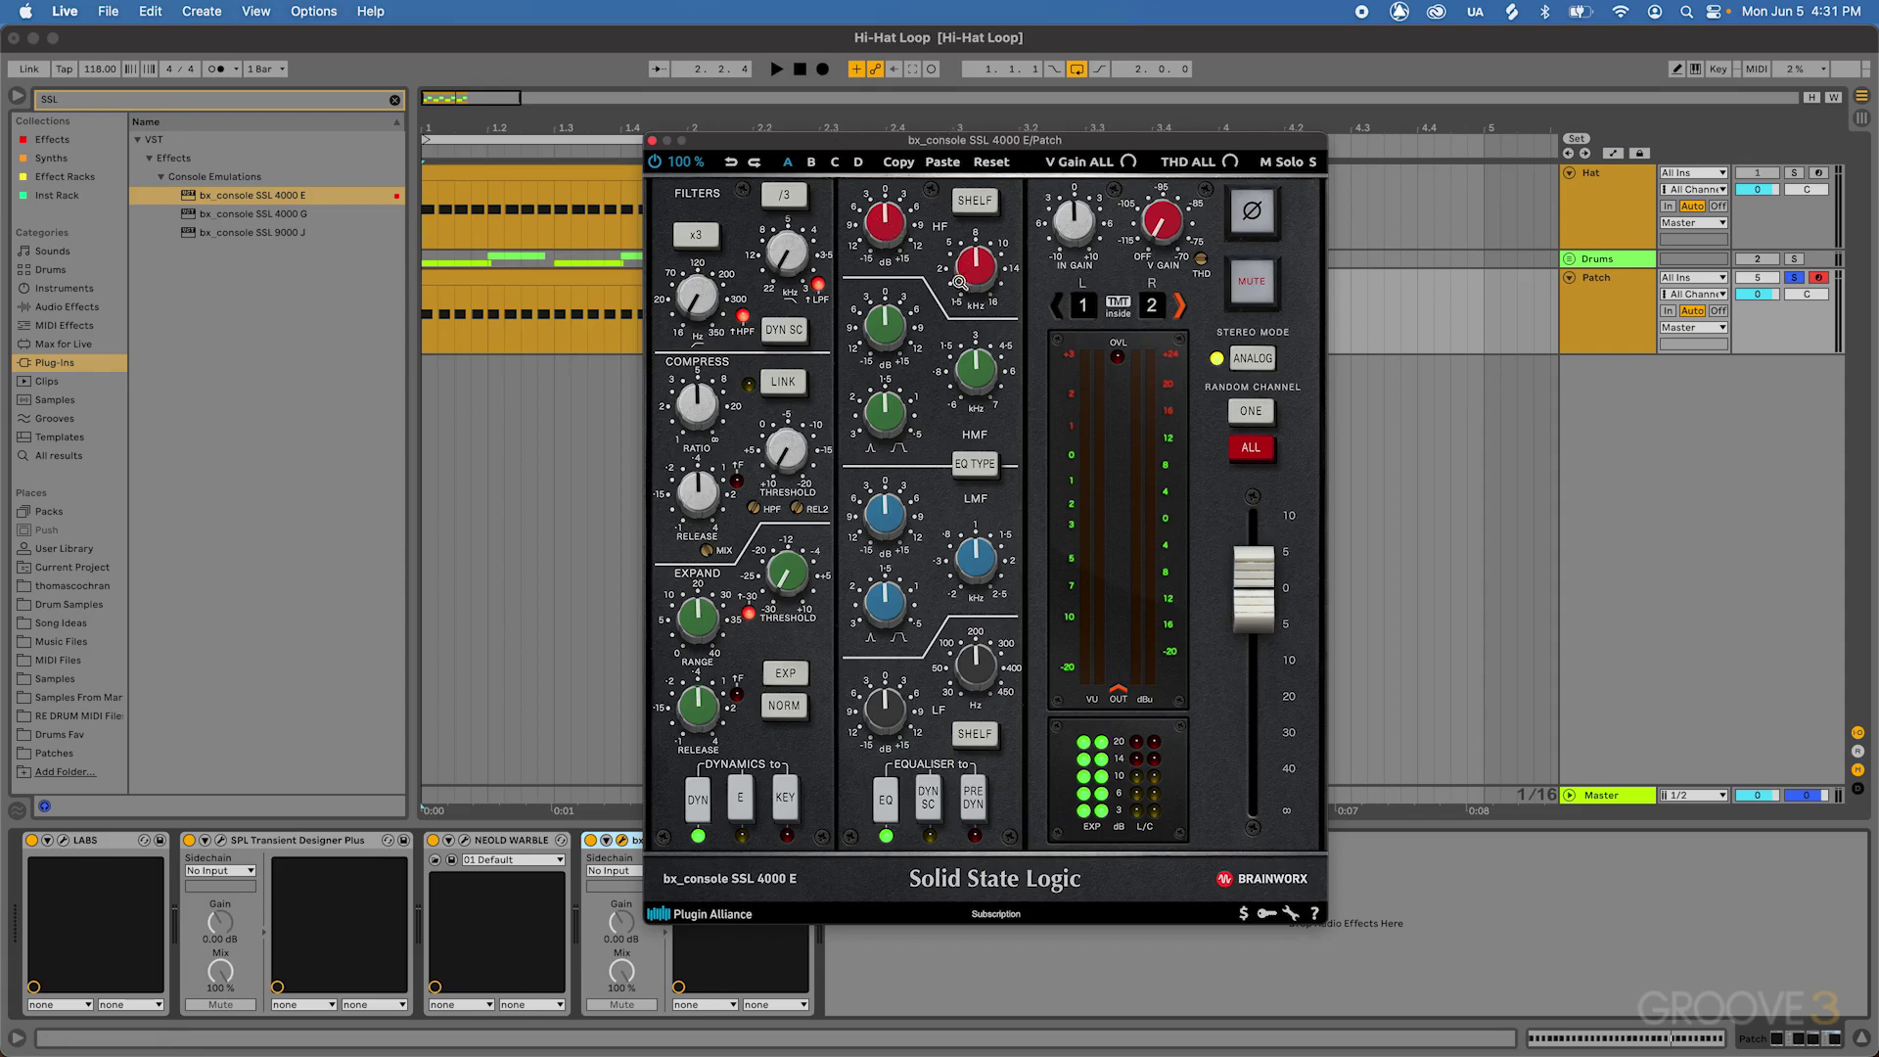
Lower the SSL high-frequency band, boost its gain +3 dB, and A/B the EQ section
{"action": "key", "text": "space"}
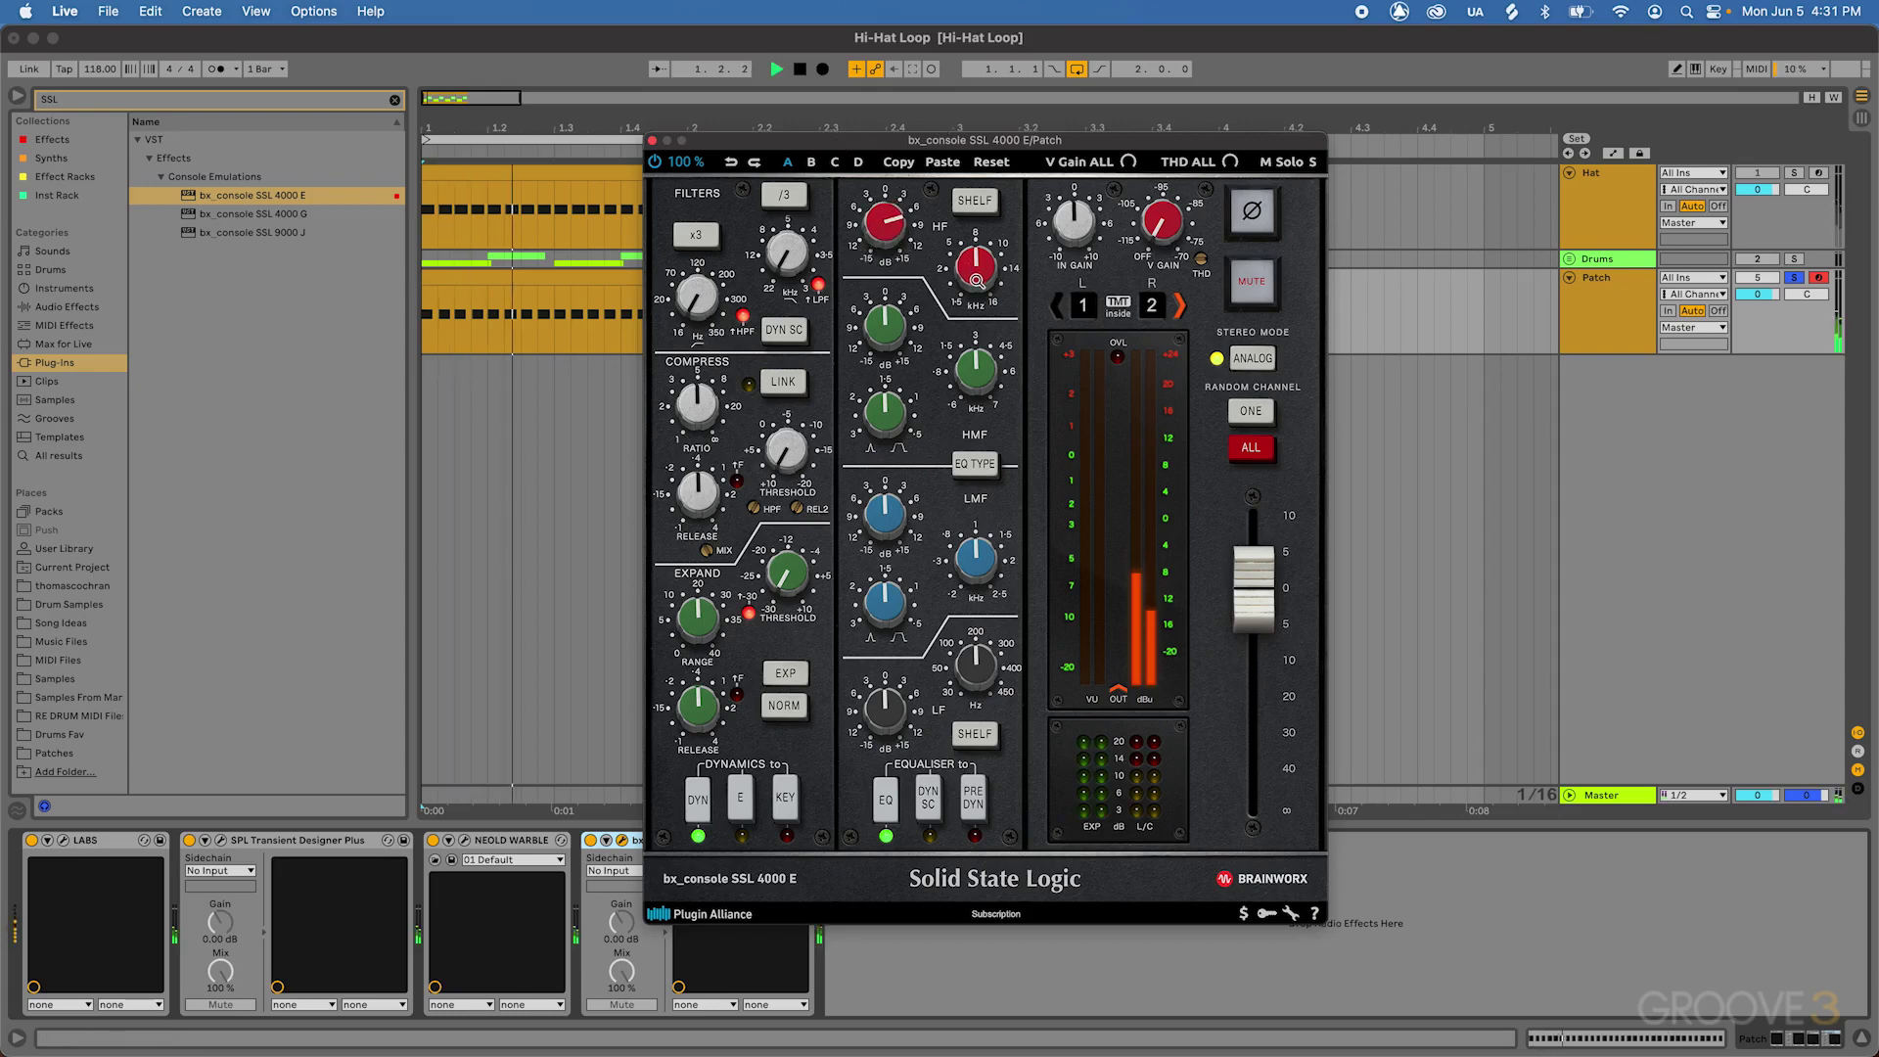
{"action": "left_click_drag", "start_coordinate": [976, 280], "coordinate": [967, 337]}
{"action": "key", "text": "space"}
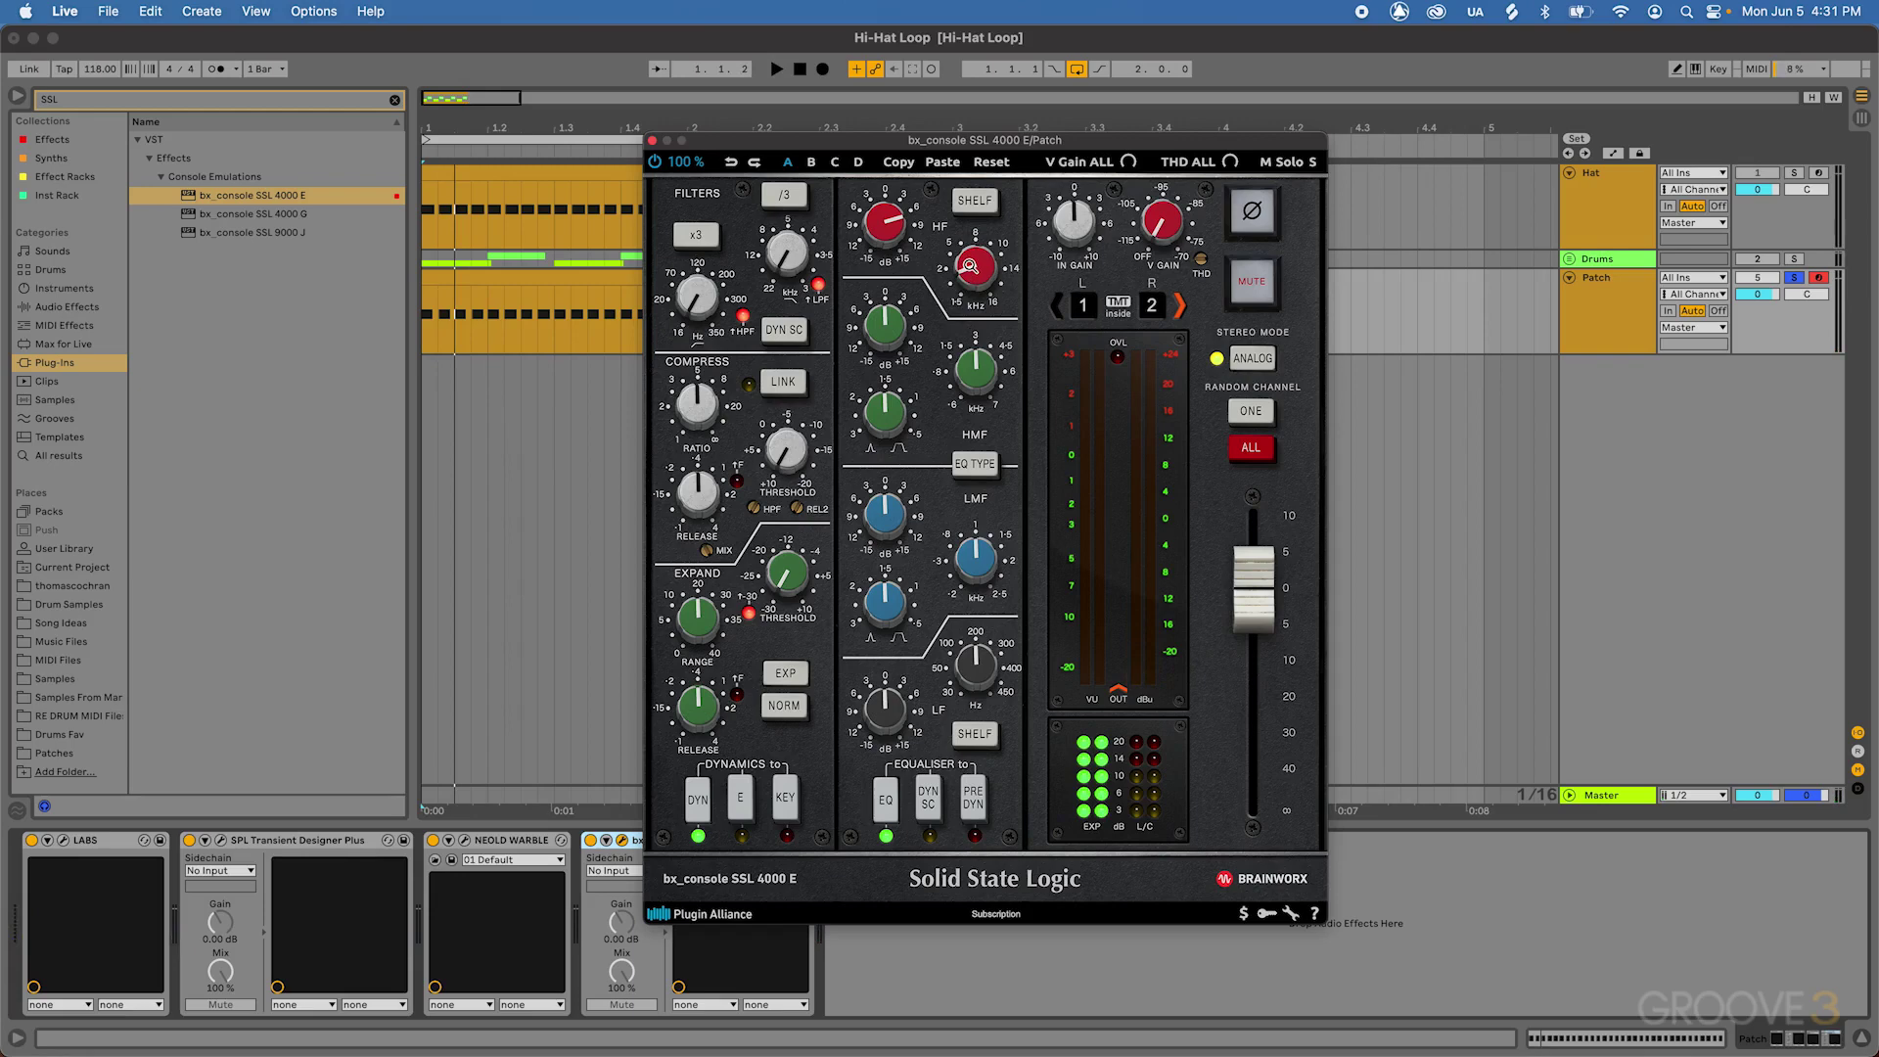
{"action": "key", "text": "space"}
{"action": "mouse_move", "coordinate": [972, 269]}
{"action": "left_mouse_down"}
{"action": "mouse_move", "coordinate": [991, 329]}
{"action": "mouse_move", "coordinate": [975, 277]}
{"action": "left_mouse_up"}
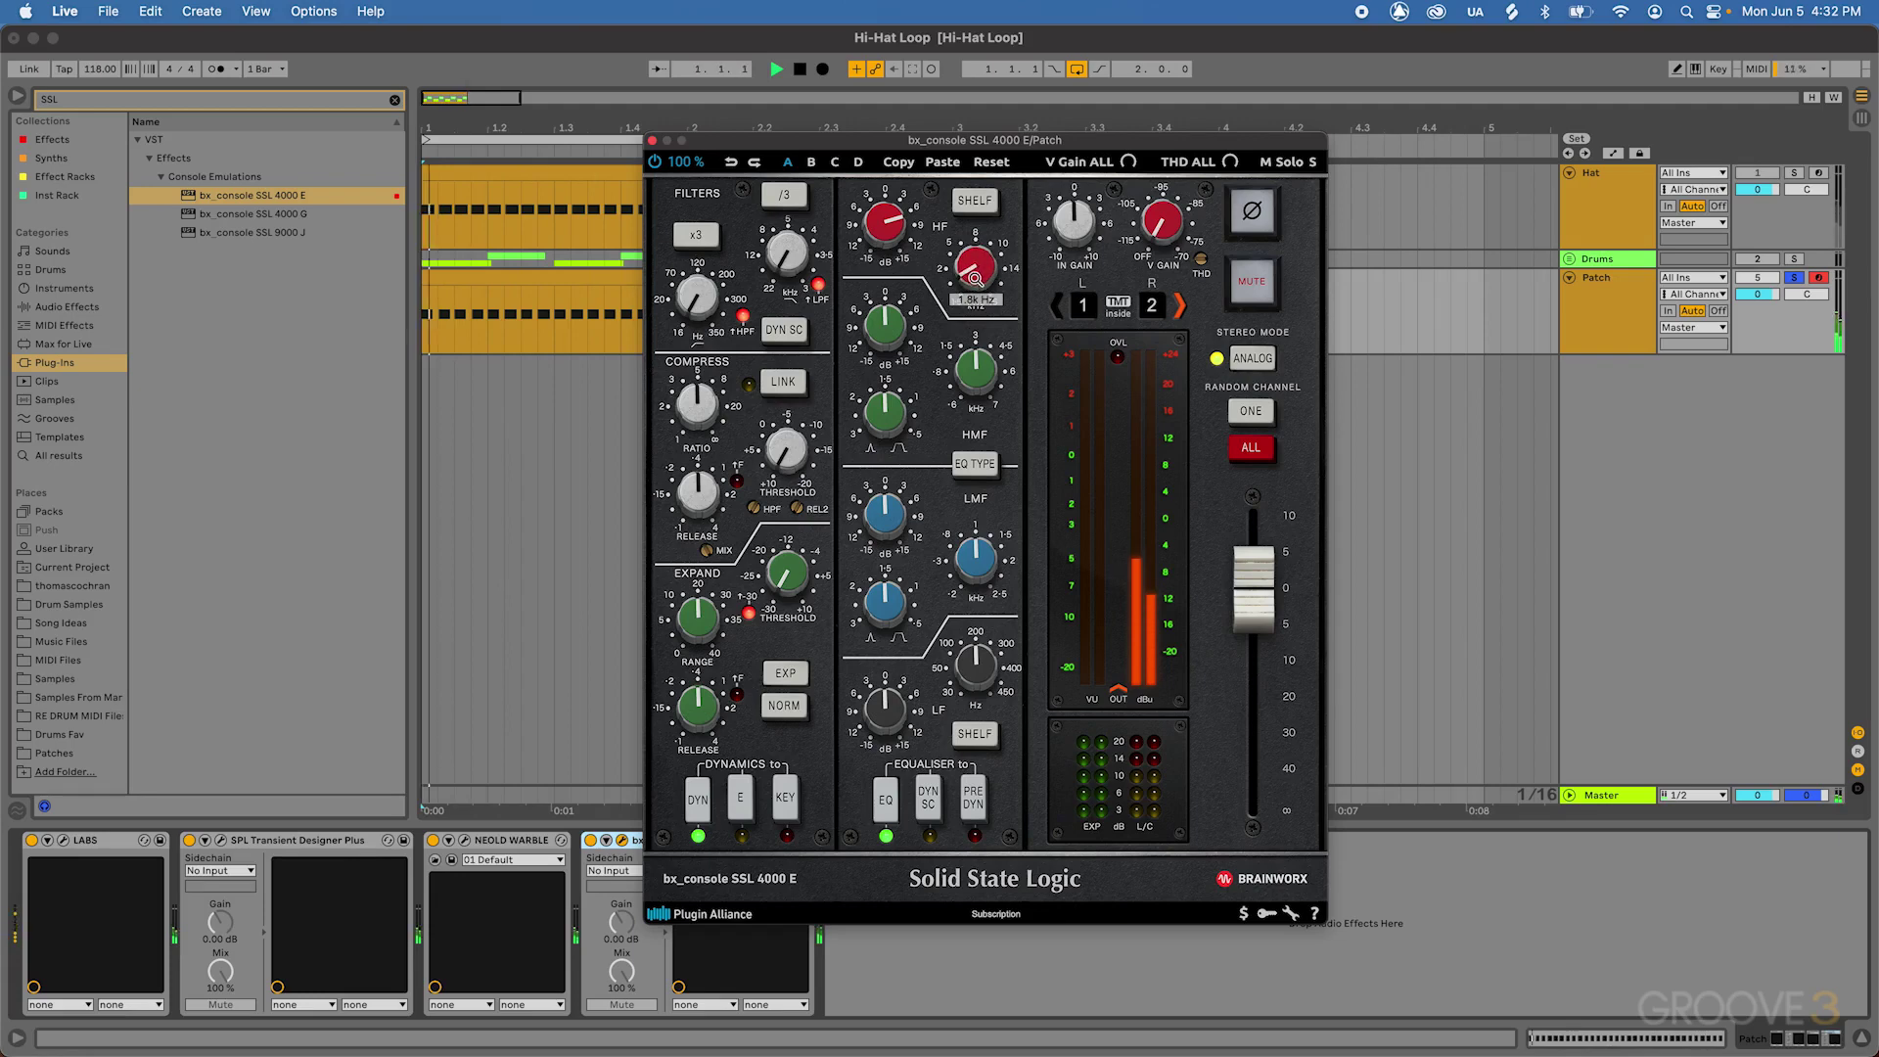
{"action": "key", "text": "space"}
{"action": "key", "text": "space"}
{"action": "mouse_move", "coordinate": [891, 230]}
{"action": "left_mouse_down"}
{"action": "mouse_move", "coordinate": [889, 255]}
{"action": "mouse_move", "coordinate": [899, 227]}
{"action": "left_mouse_up"}
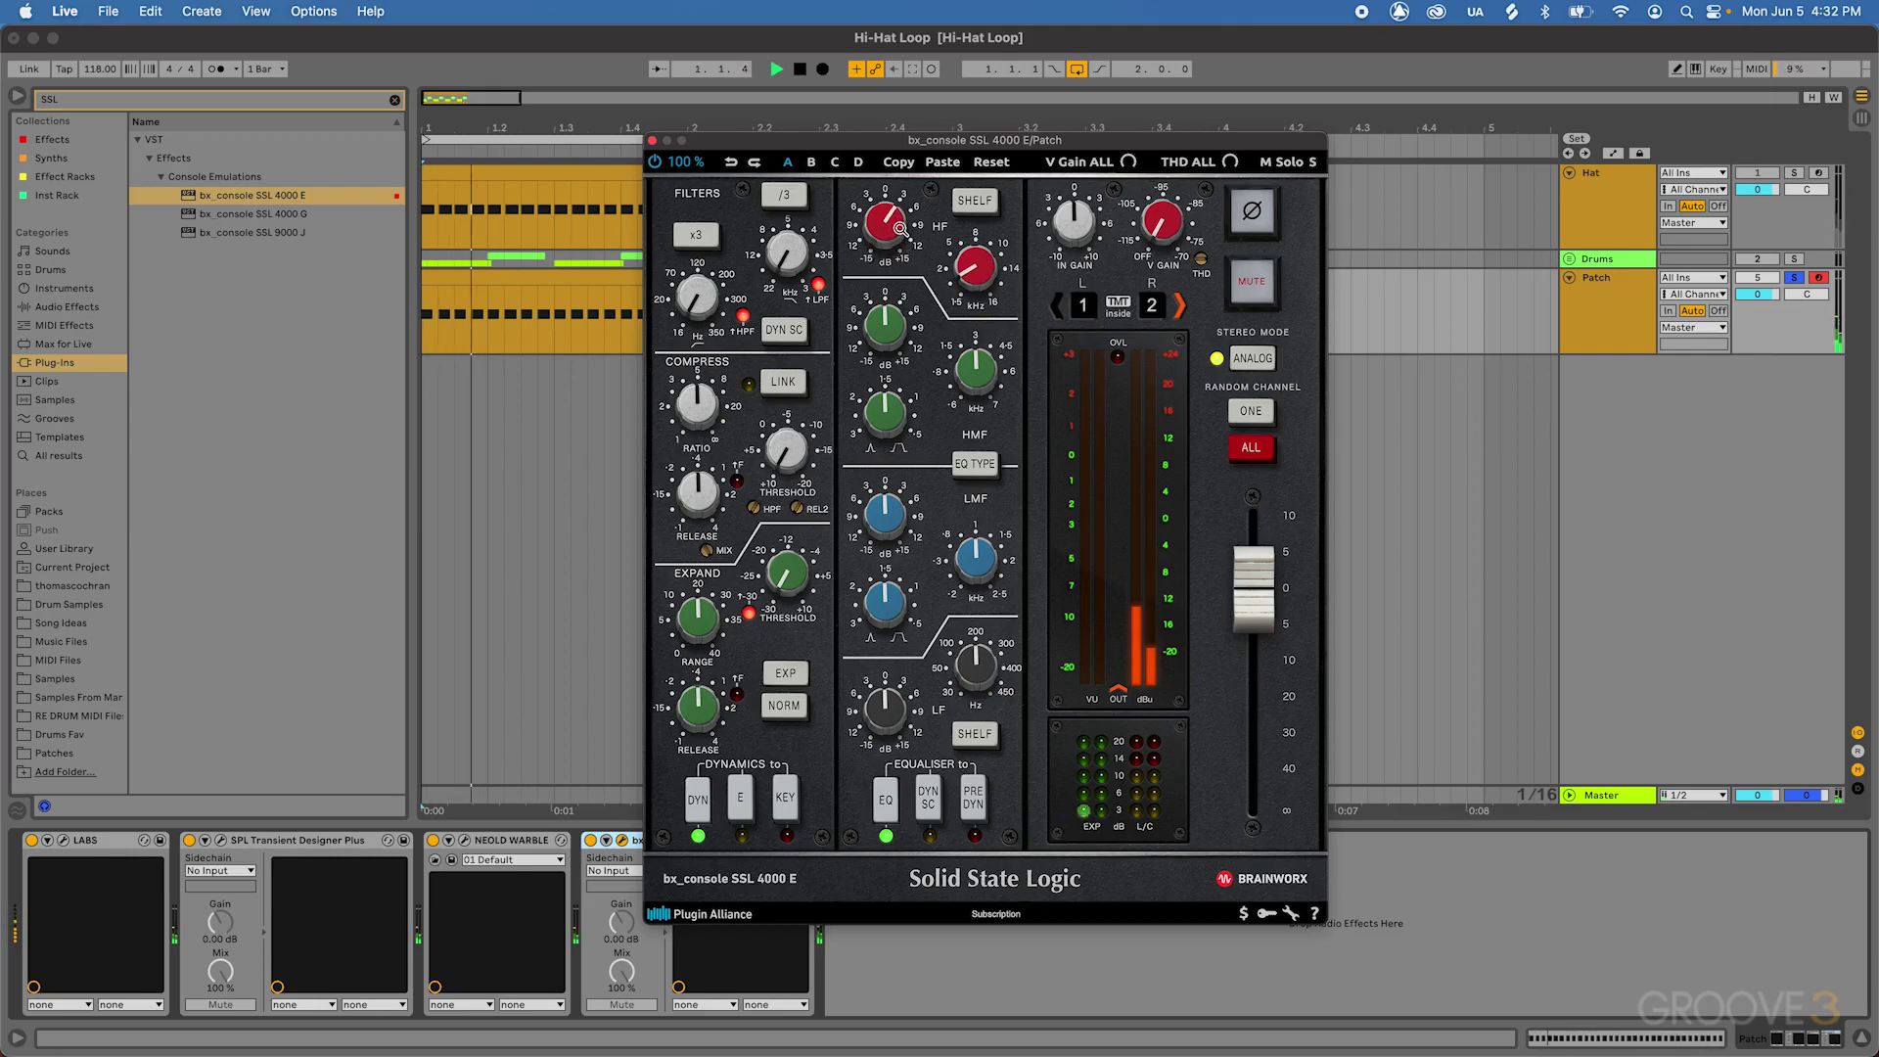
{"action": "left_click", "coordinate": [890, 809]}
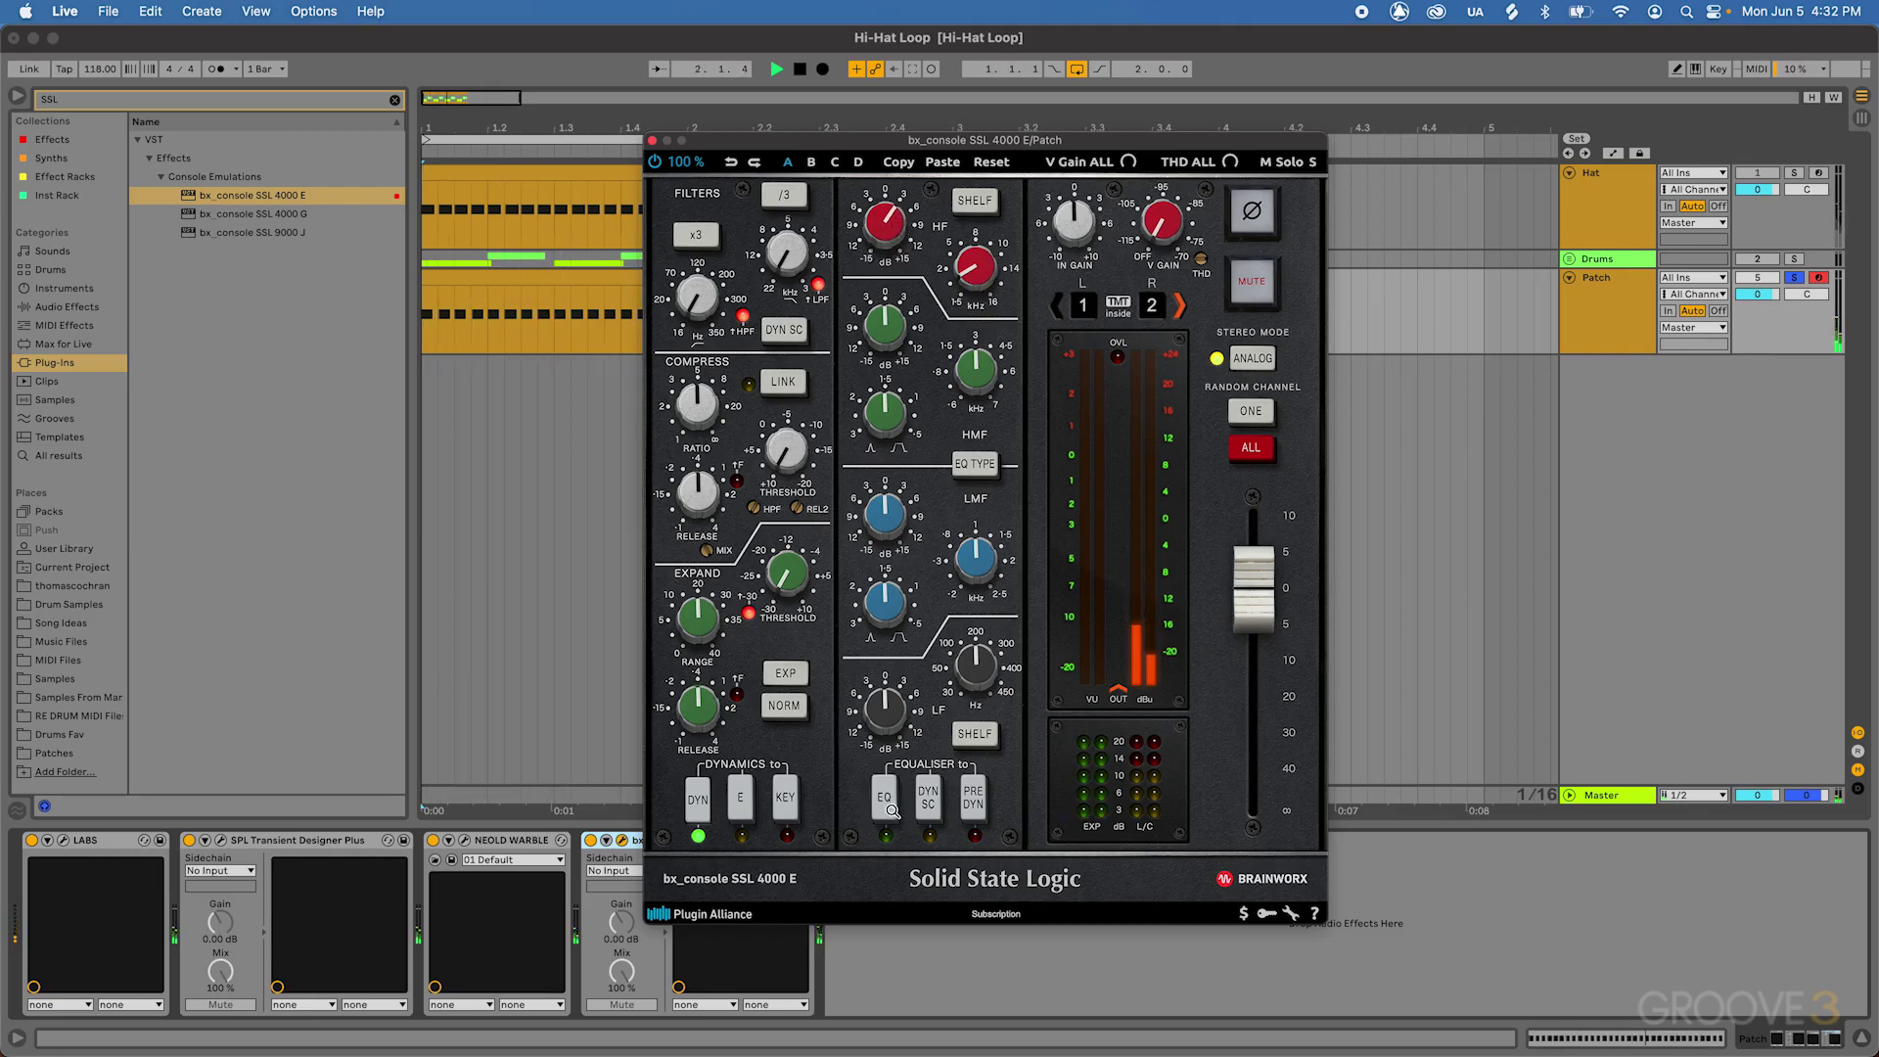
{"action": "left_click", "coordinate": [890, 809]}
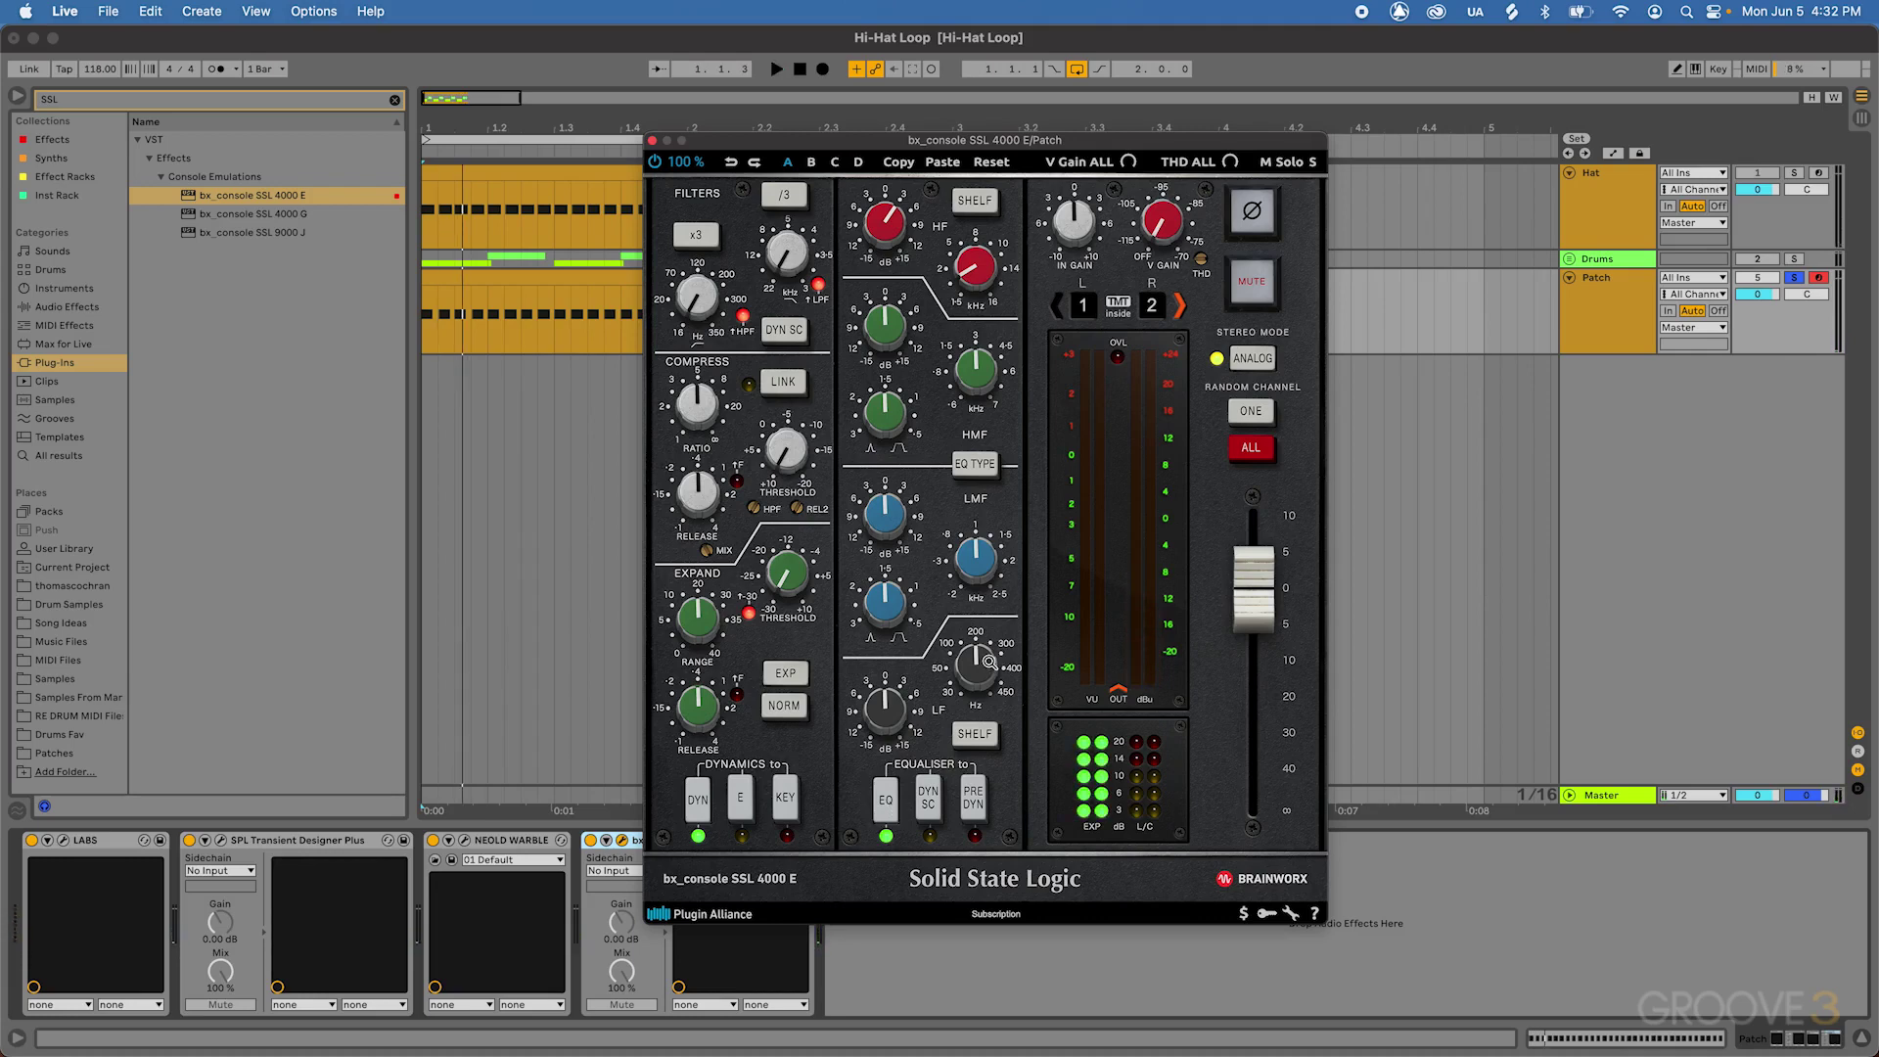
Cut the SSL low band near 50 Hz, compare EQ-to-dynamics routing, and close the window
{"action": "left_click_drag", "start_coordinate": [988, 661], "coordinate": [955, 848]}
{"action": "left_click_drag", "start_coordinate": [894, 722], "coordinate": [891, 727]}
{"action": "key", "text": "space"}
{"action": "left_click_drag", "start_coordinate": [891, 726], "coordinate": [856, 673]}
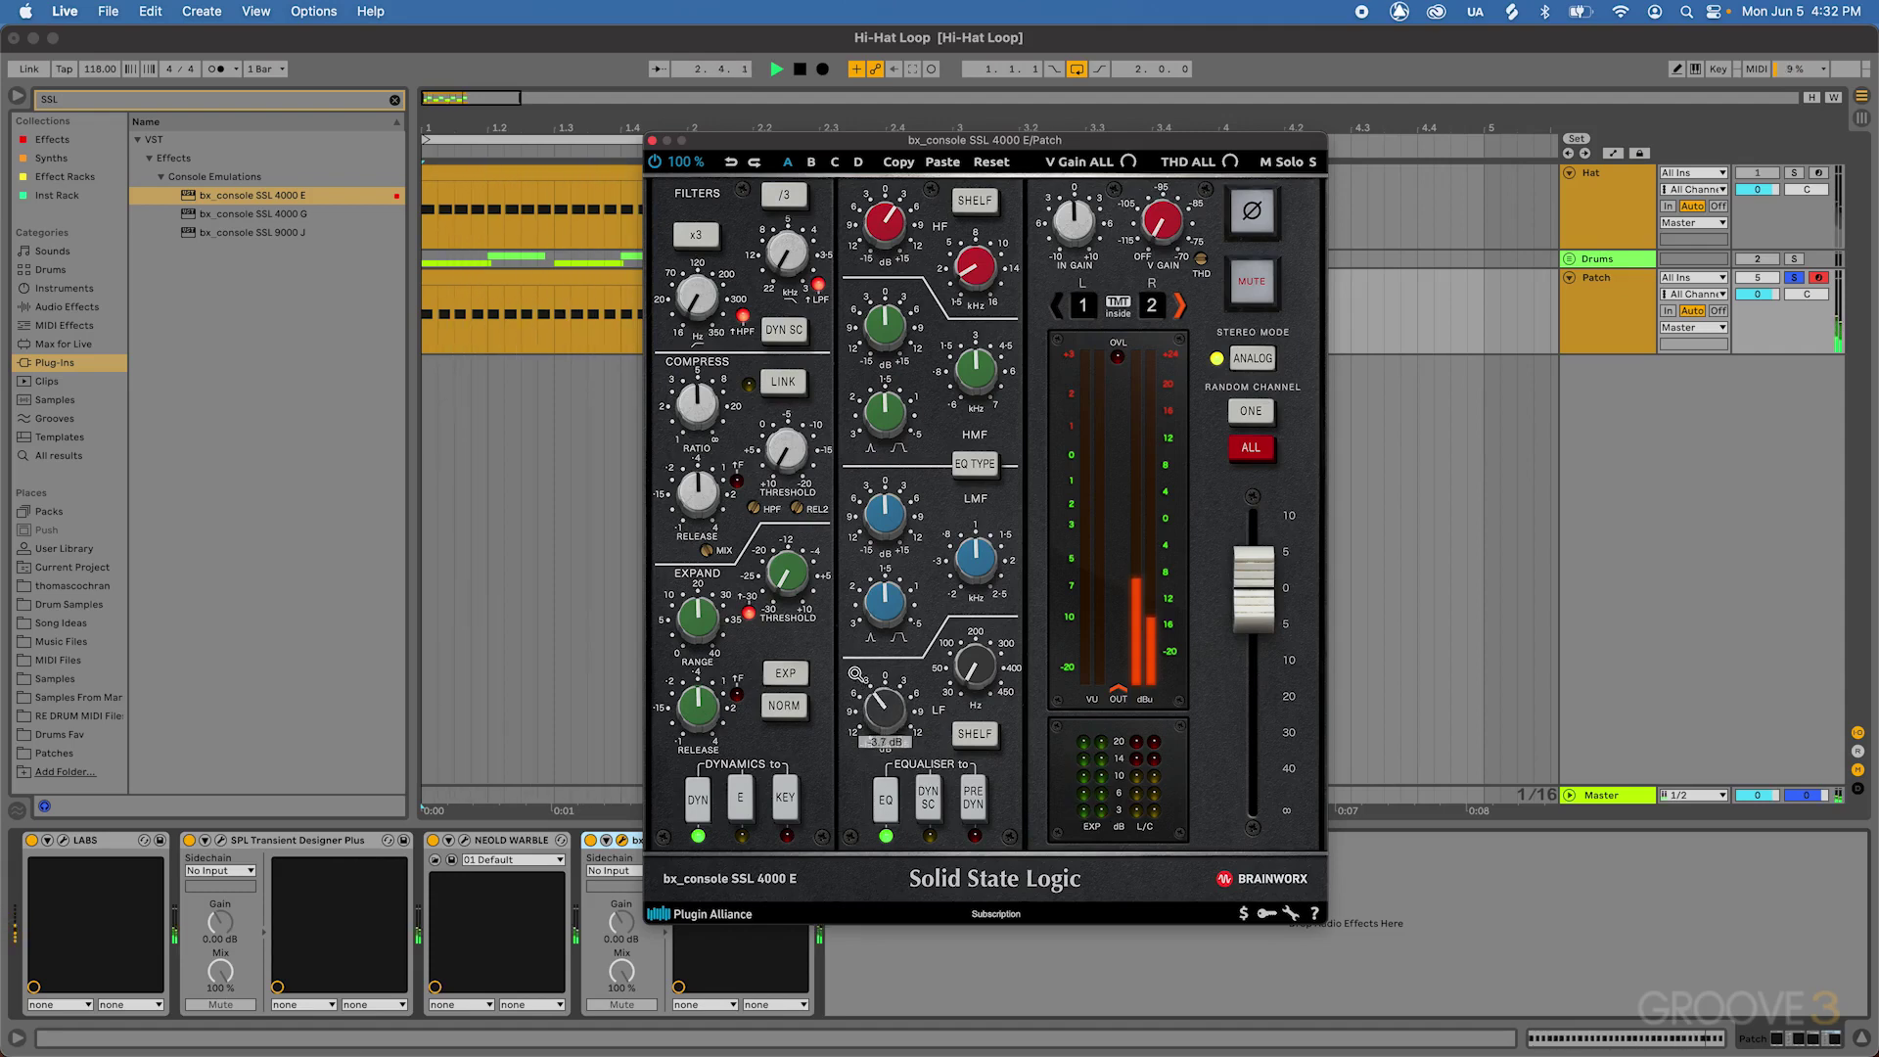
{"action": "left_click", "coordinate": [884, 799]}
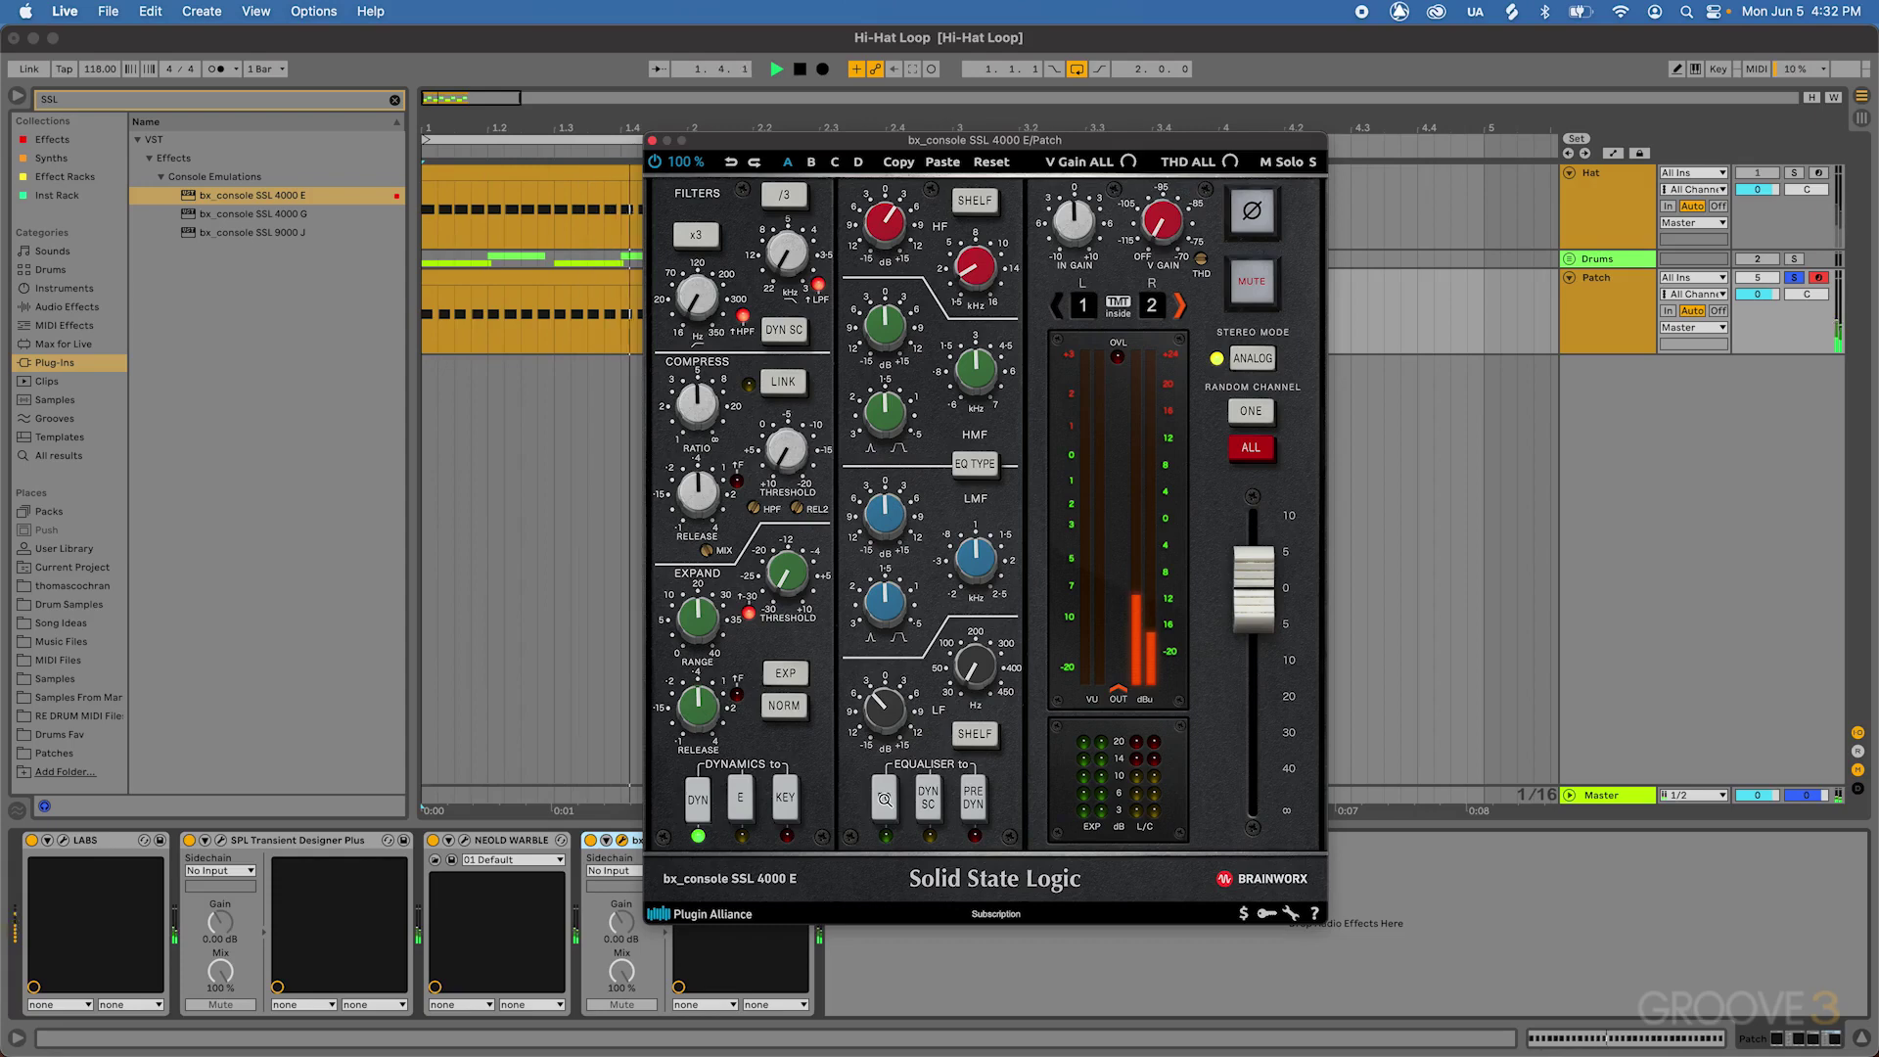
{"action": "left_click", "coordinate": [884, 799]}
{"action": "key", "text": "space"}
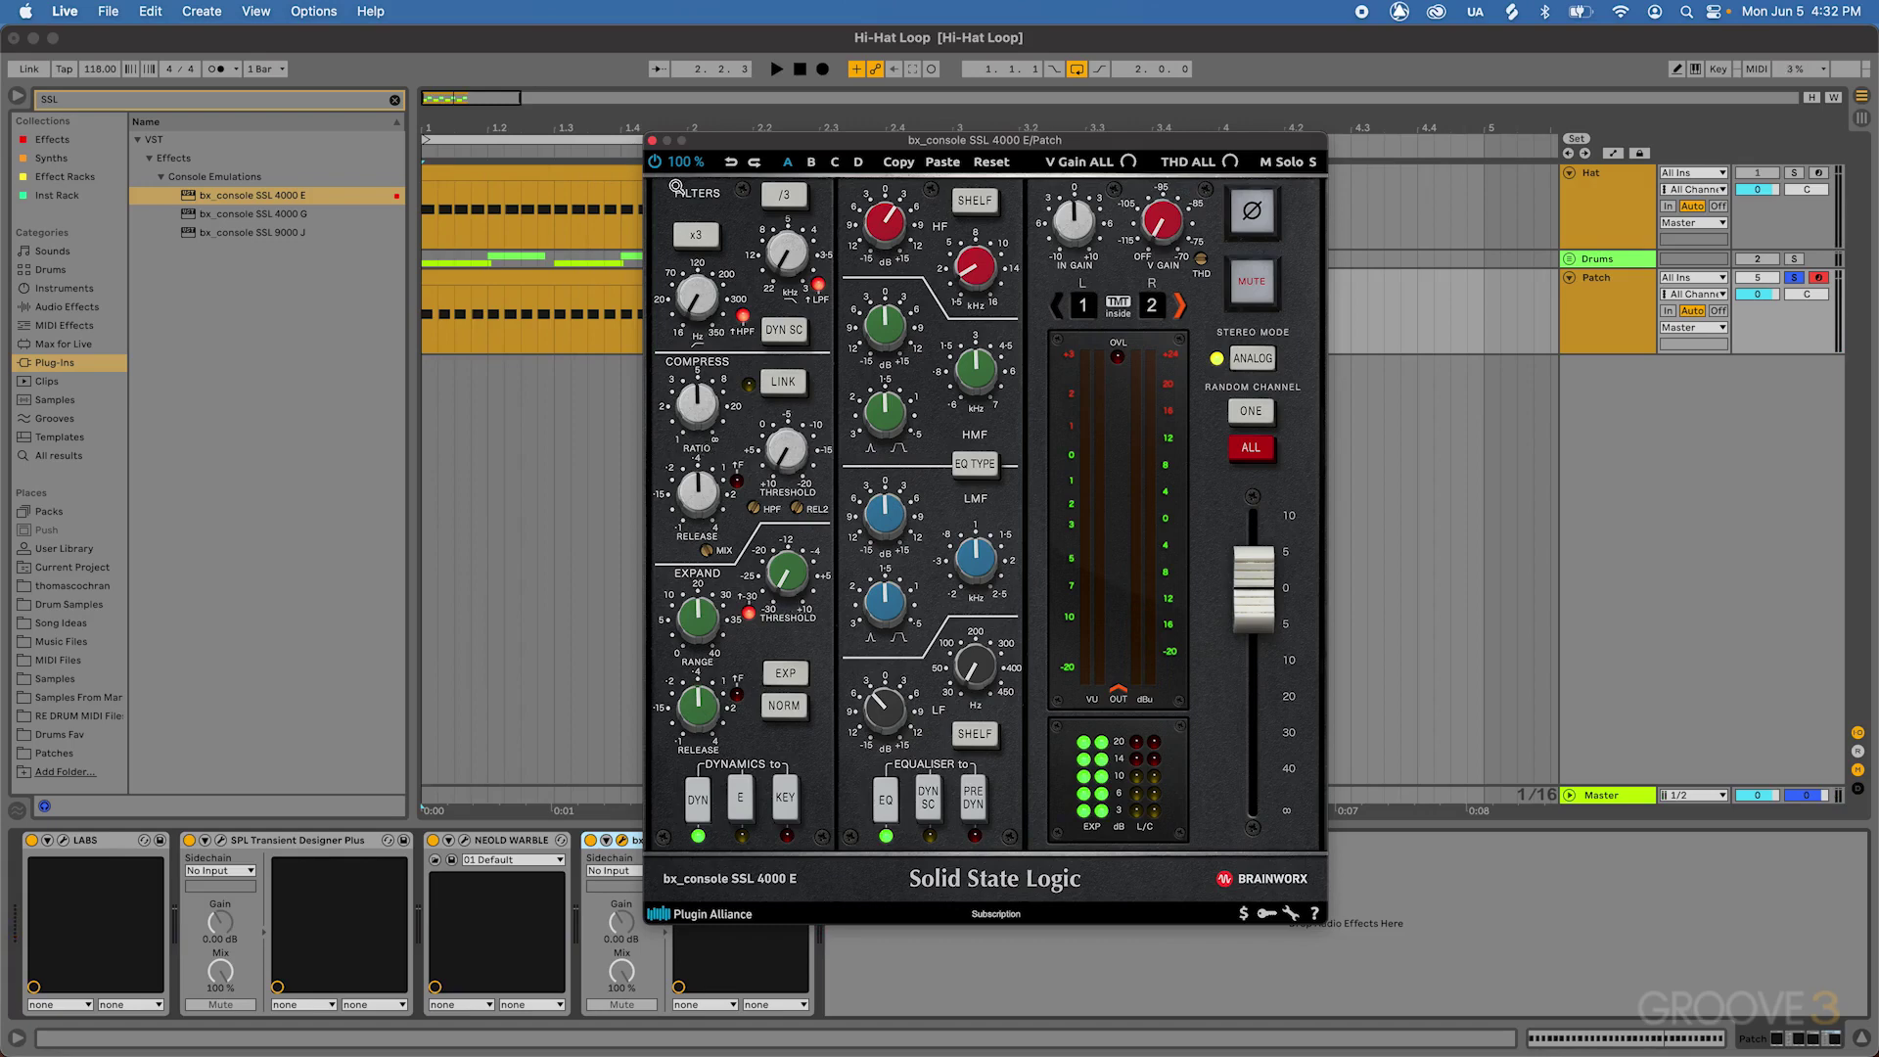
{"action": "left_click", "coordinate": [652, 140]}
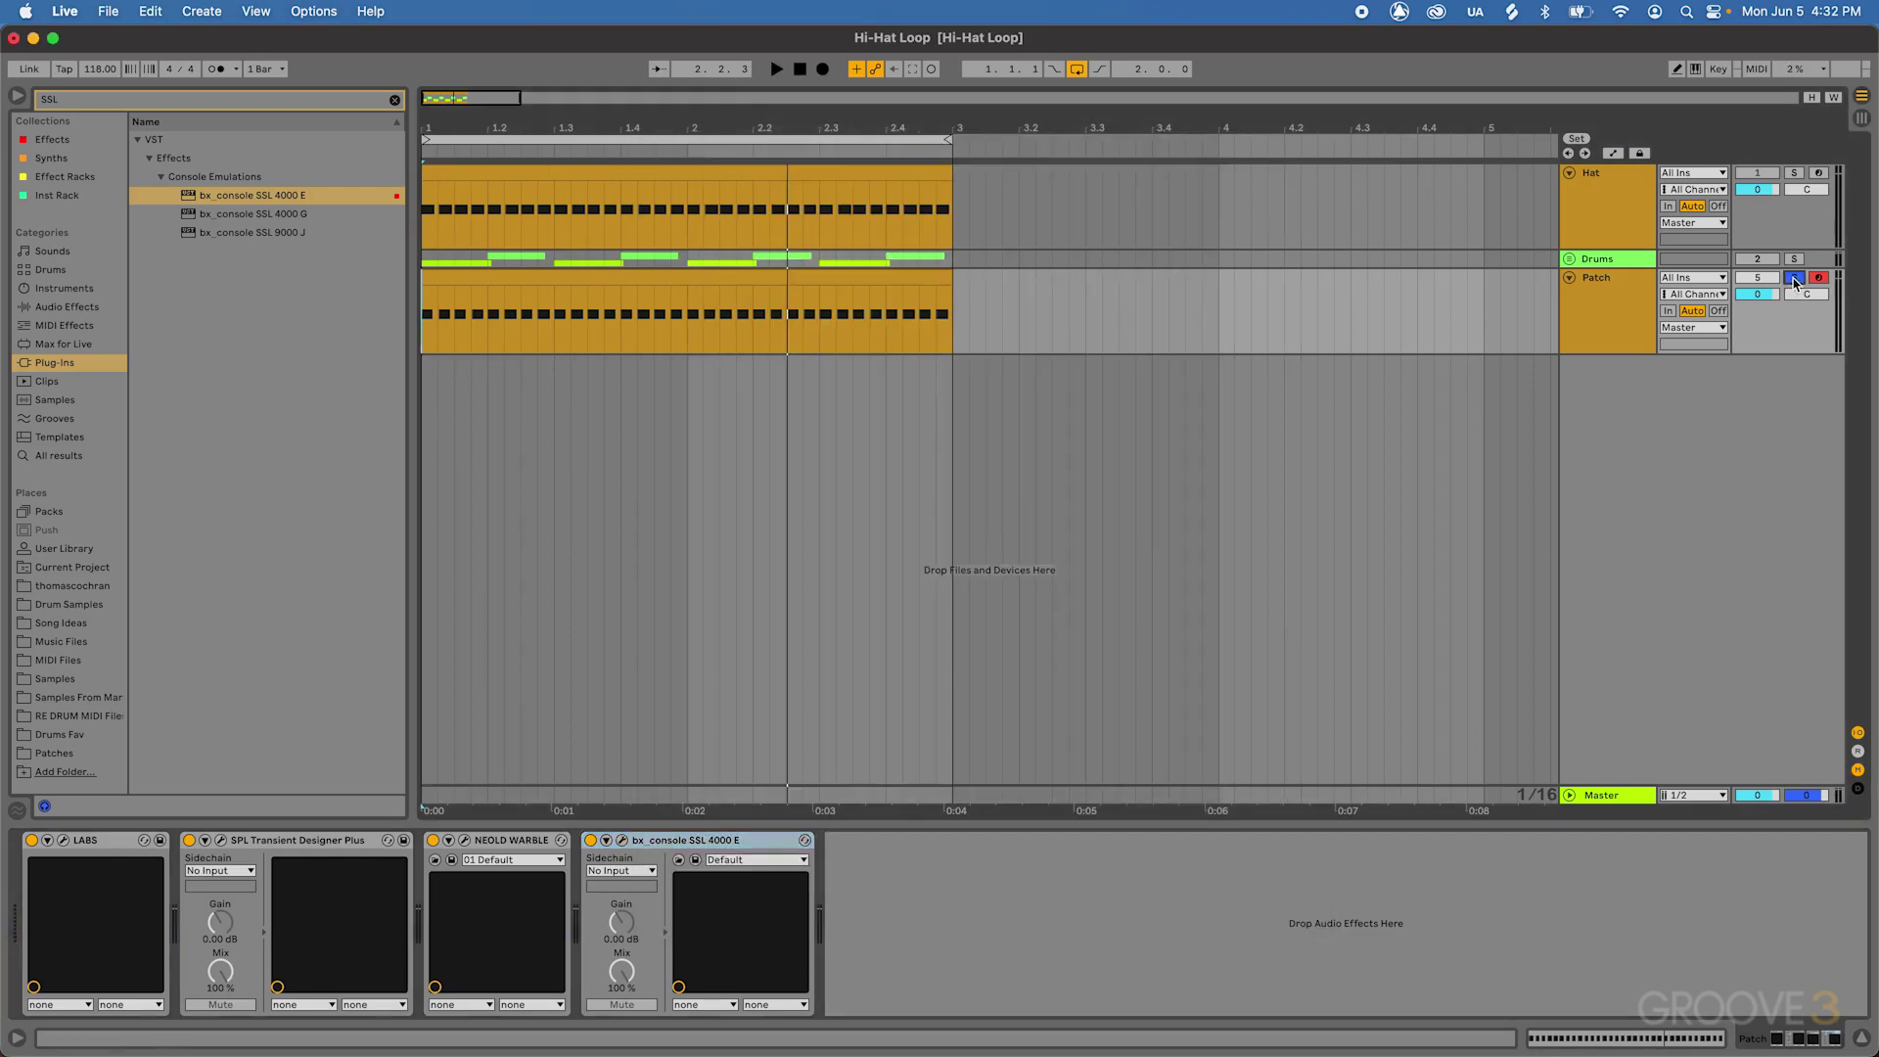
Unsolo Patch, turn looping off, and play the full arrangement from the start twice
{"action": "left_click", "coordinate": [1795, 280]}
{"action": "left_click", "coordinate": [800, 69]}
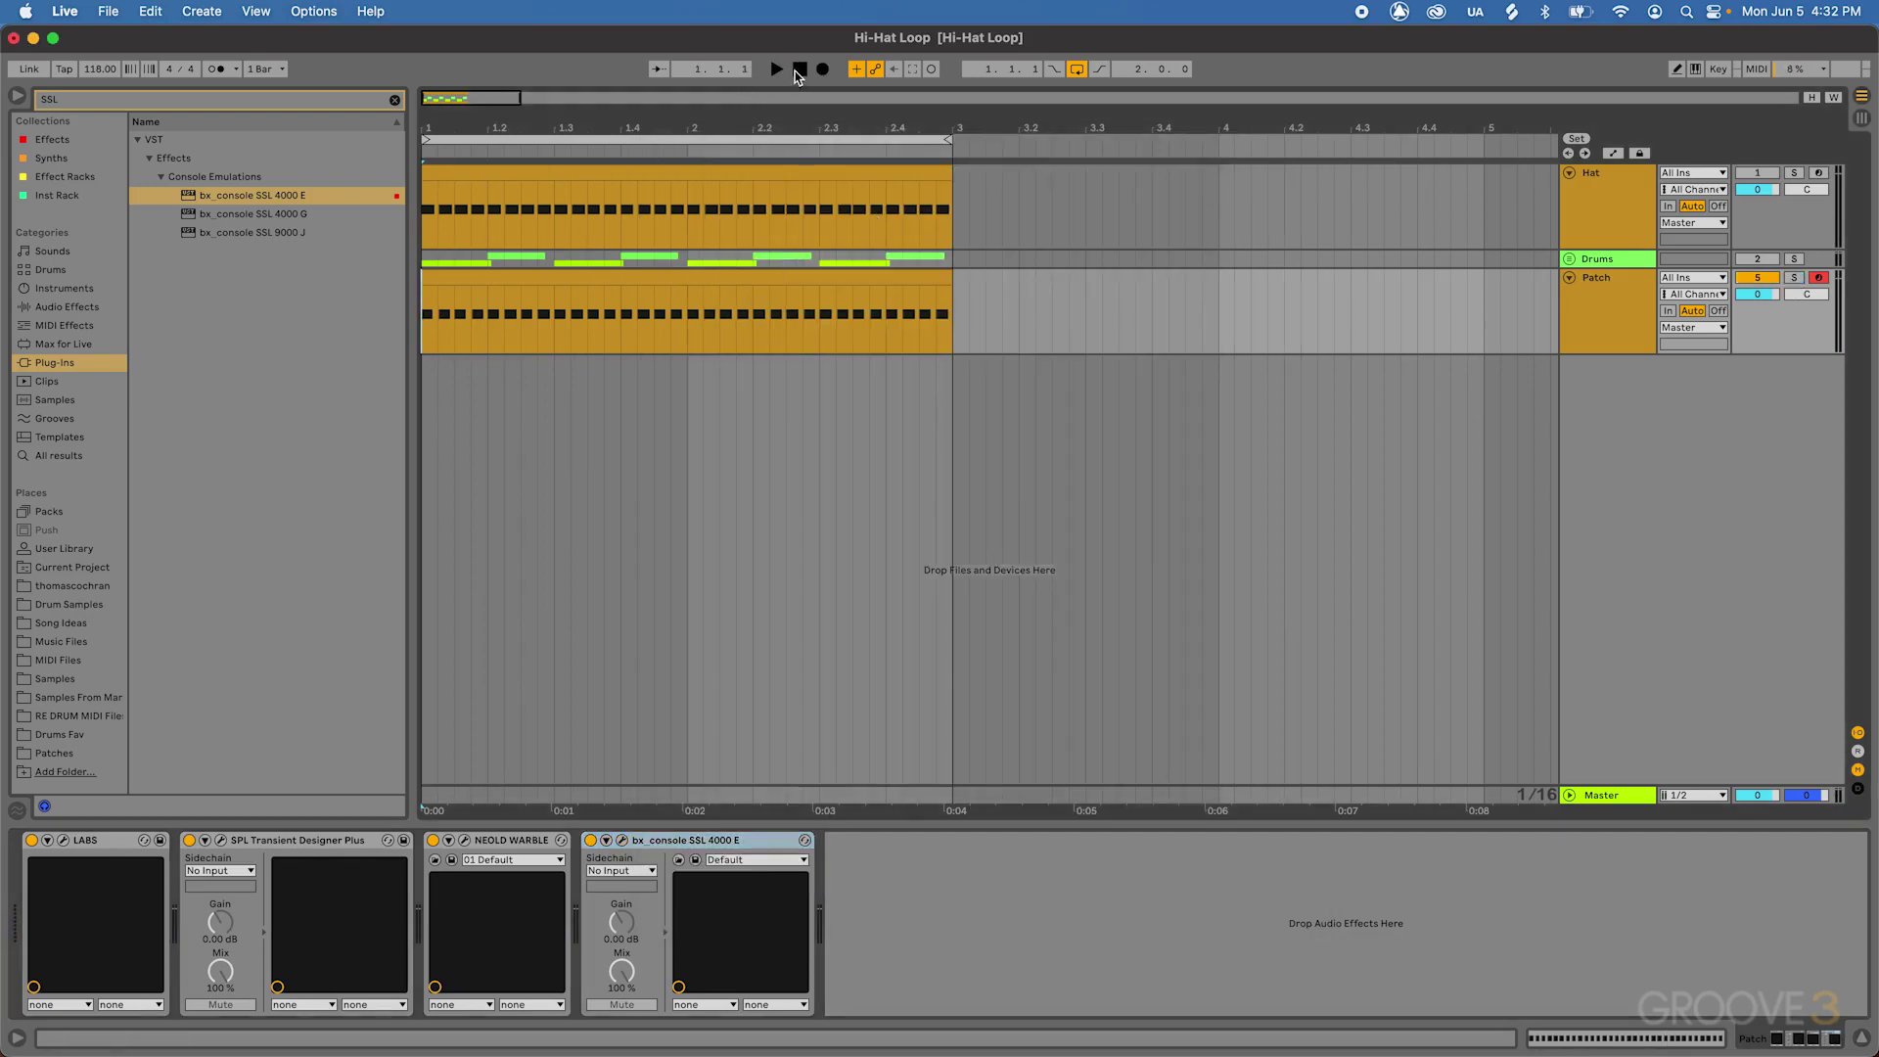
{"action": "key", "text": "super+l"}
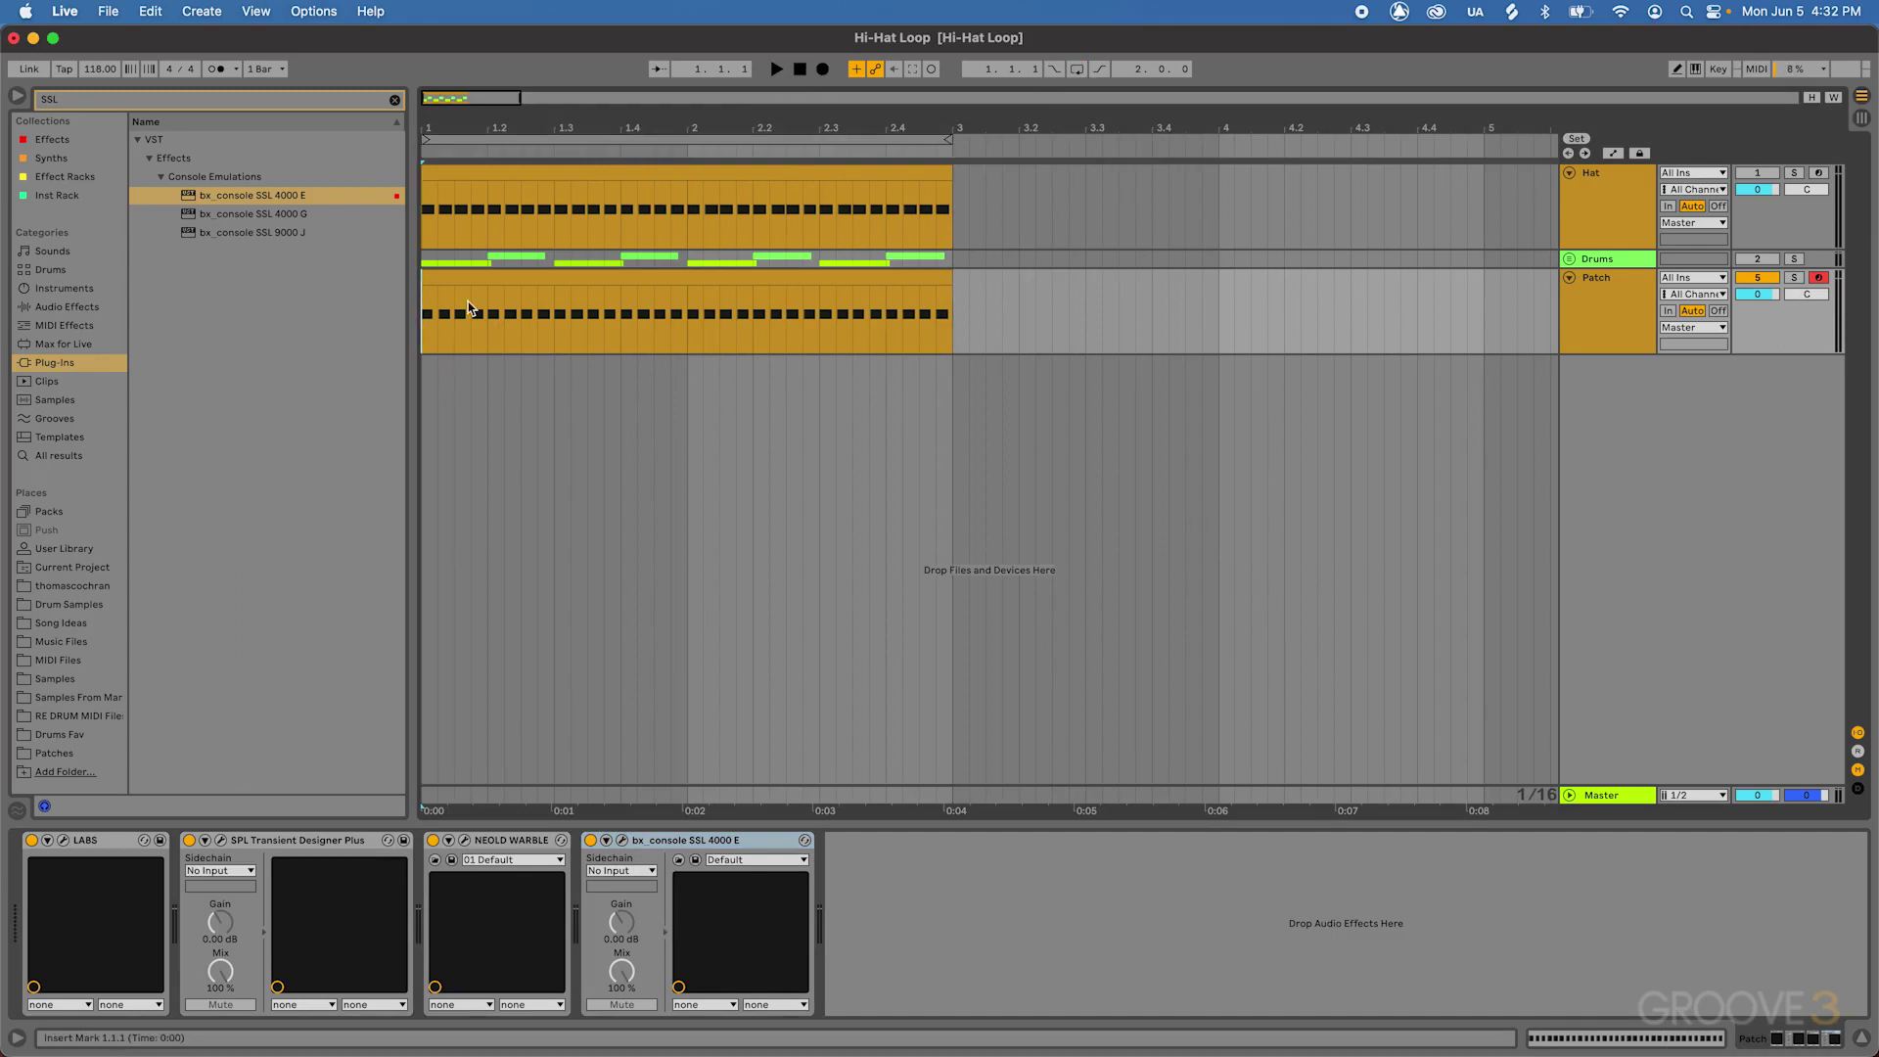
{"action": "key", "text": "space"}
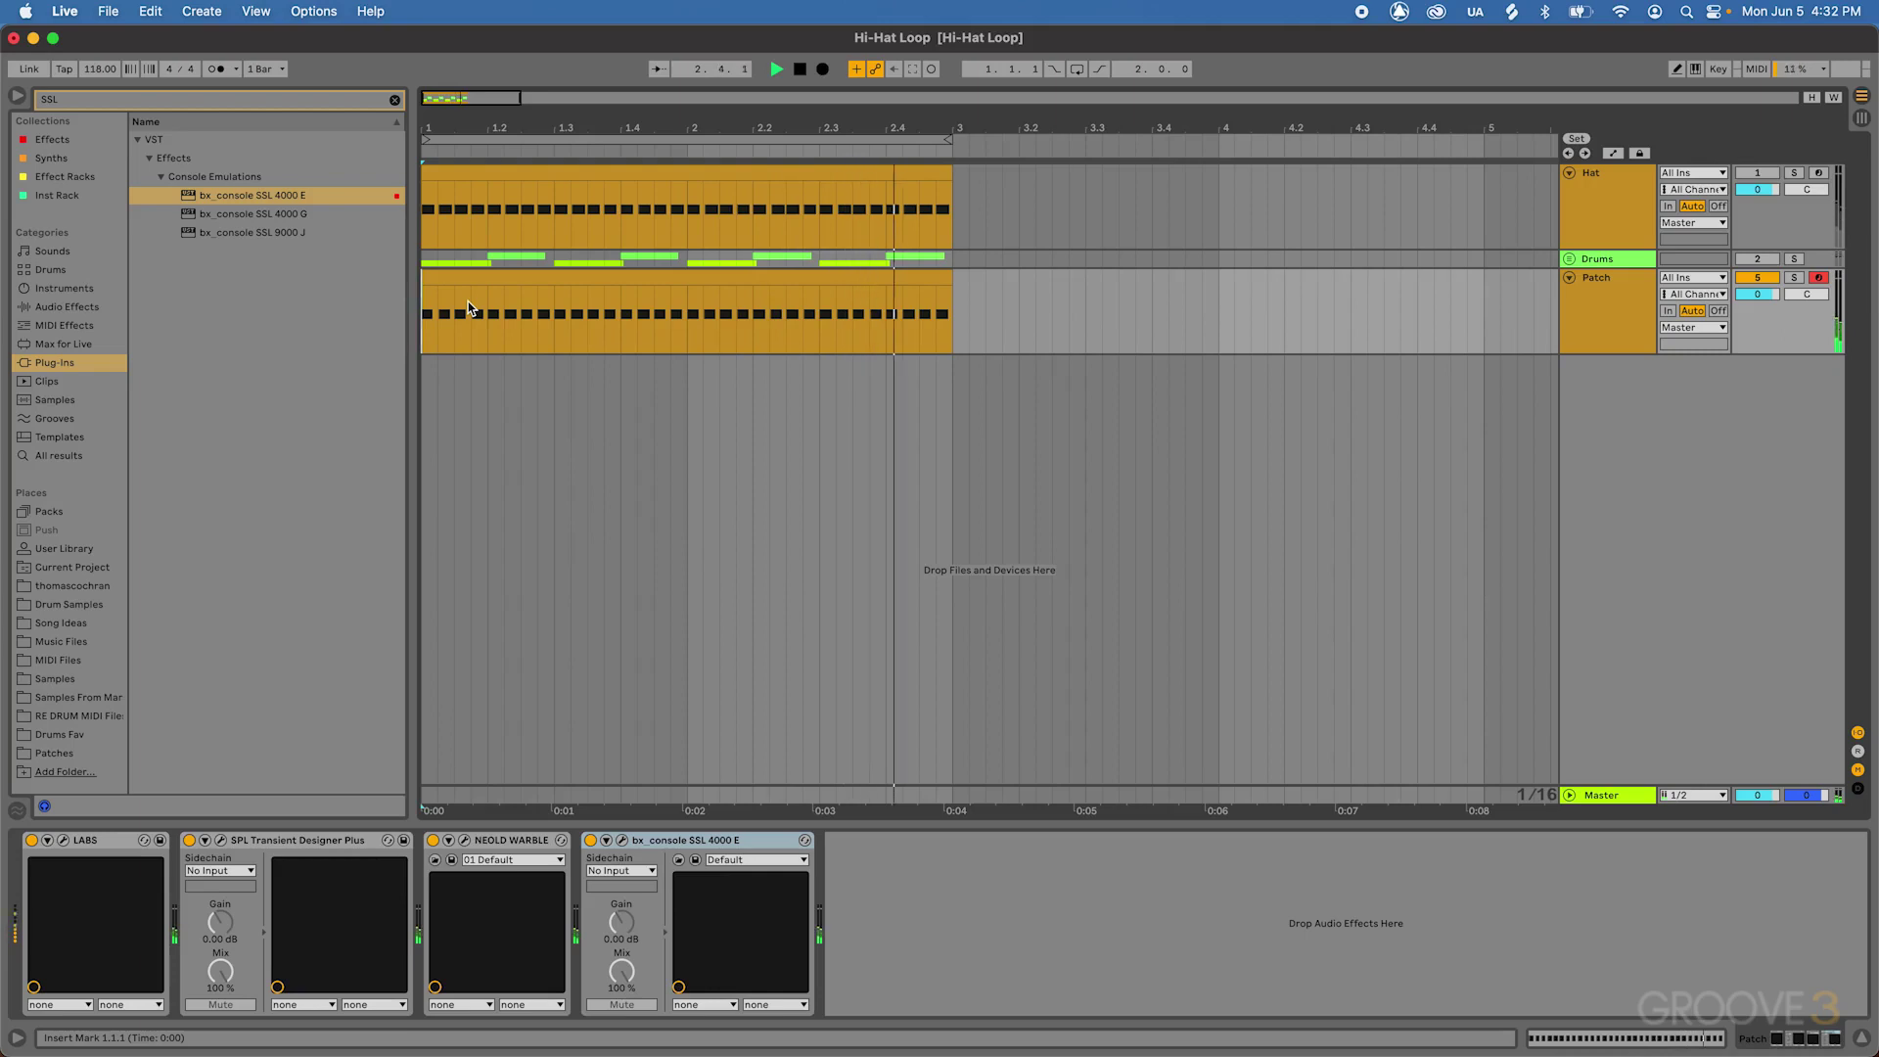
{"action": "key", "text": "space"}
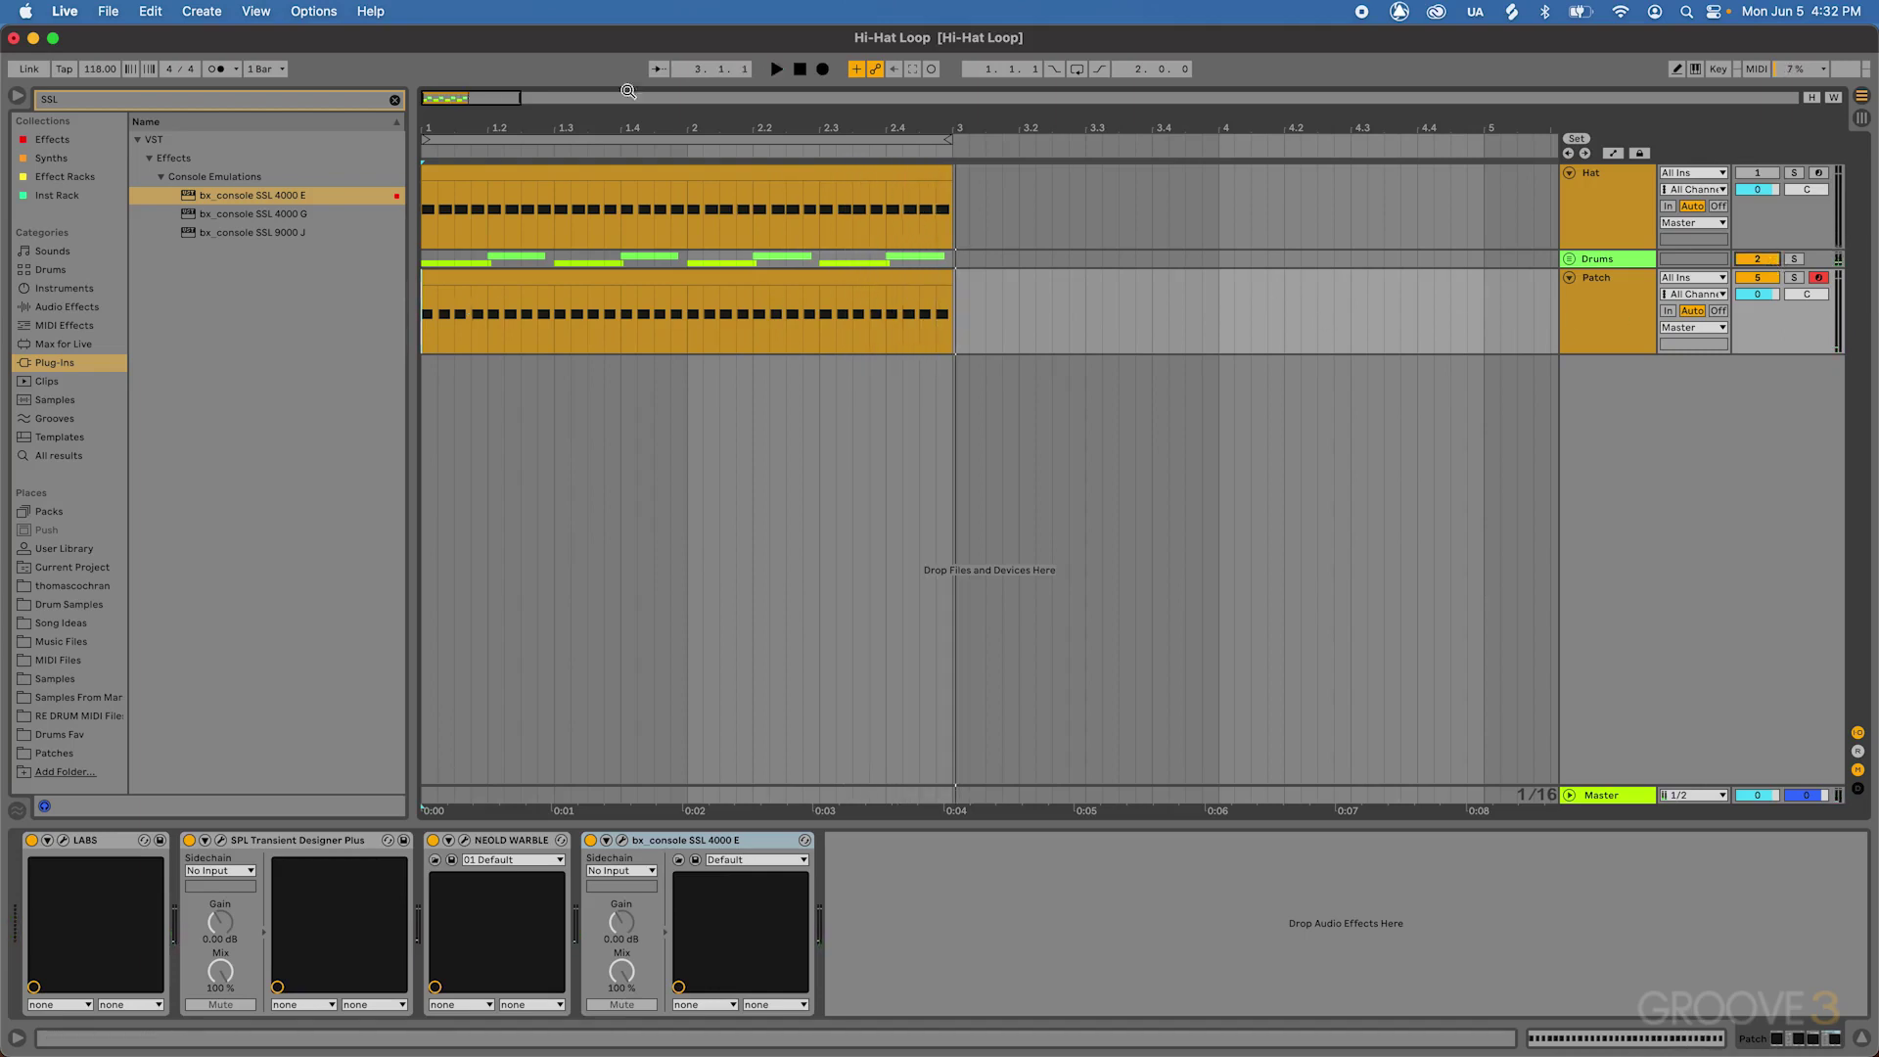
{"action": "key", "text": "space"}
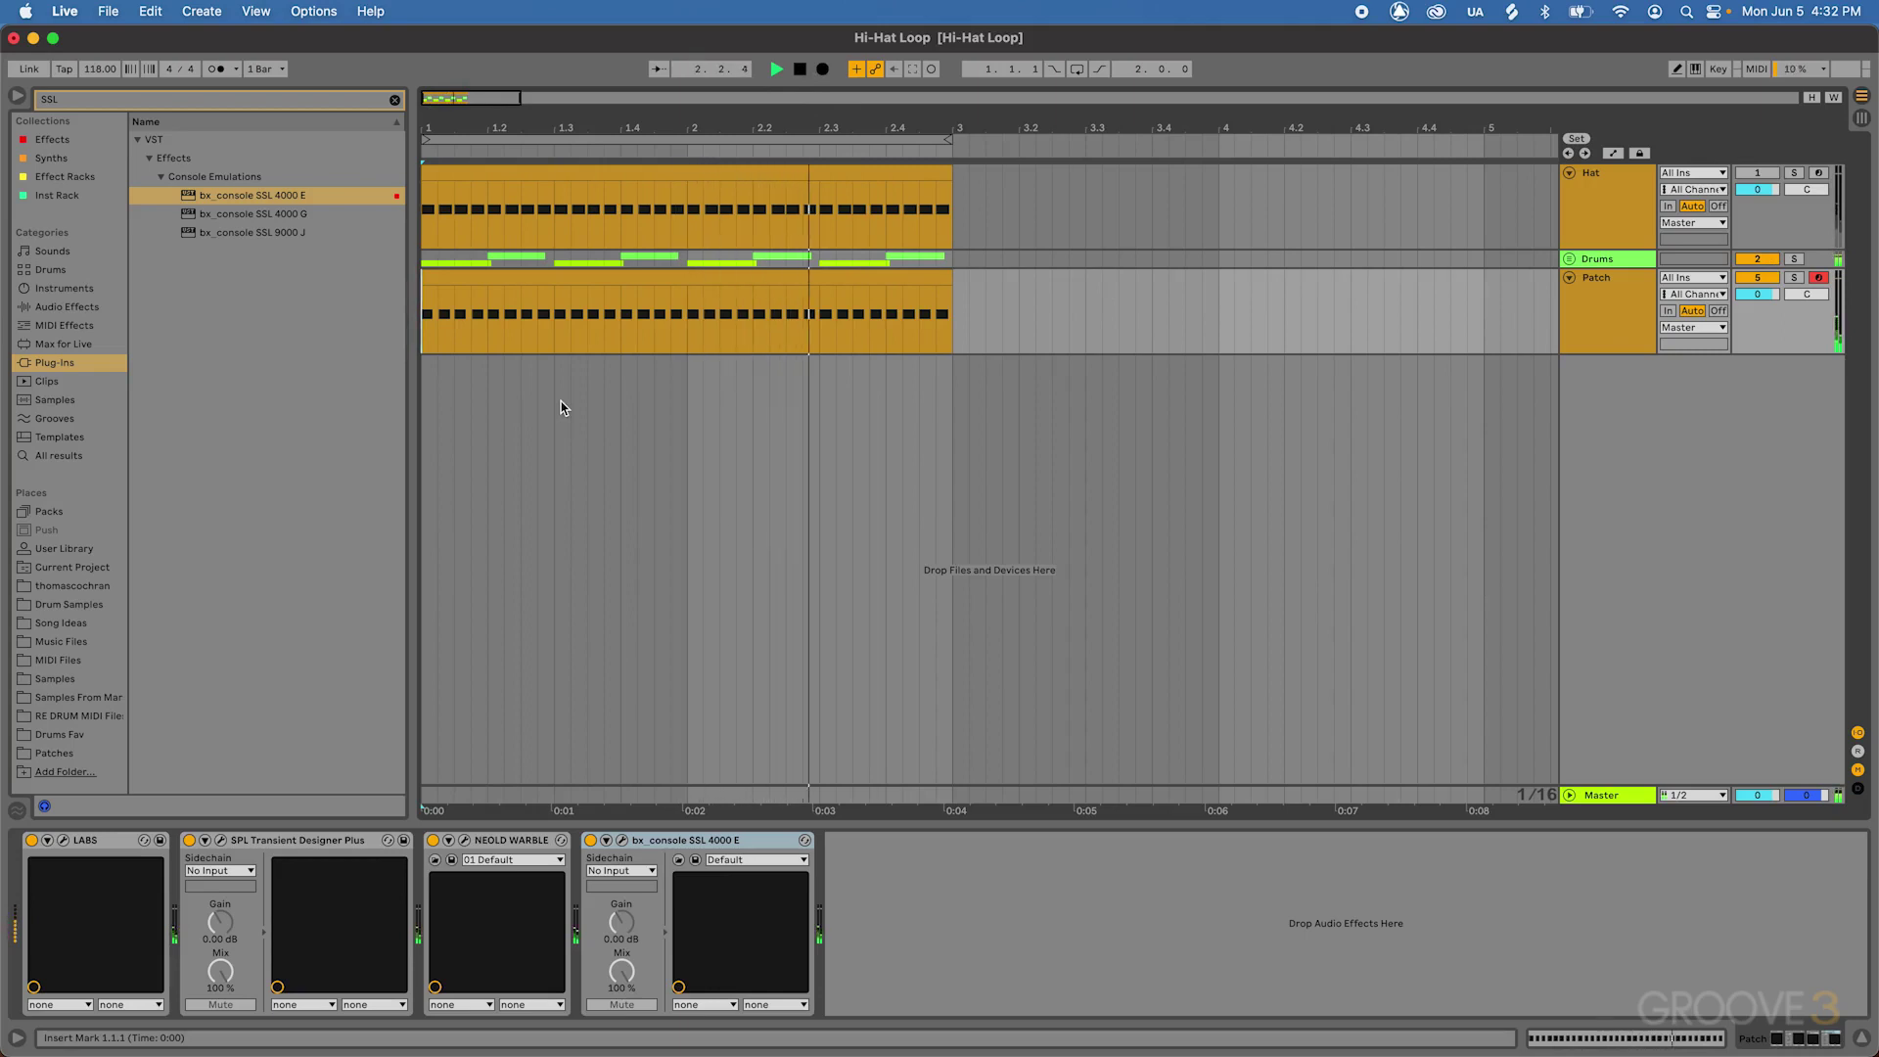
{"action": "key", "text": "space"}
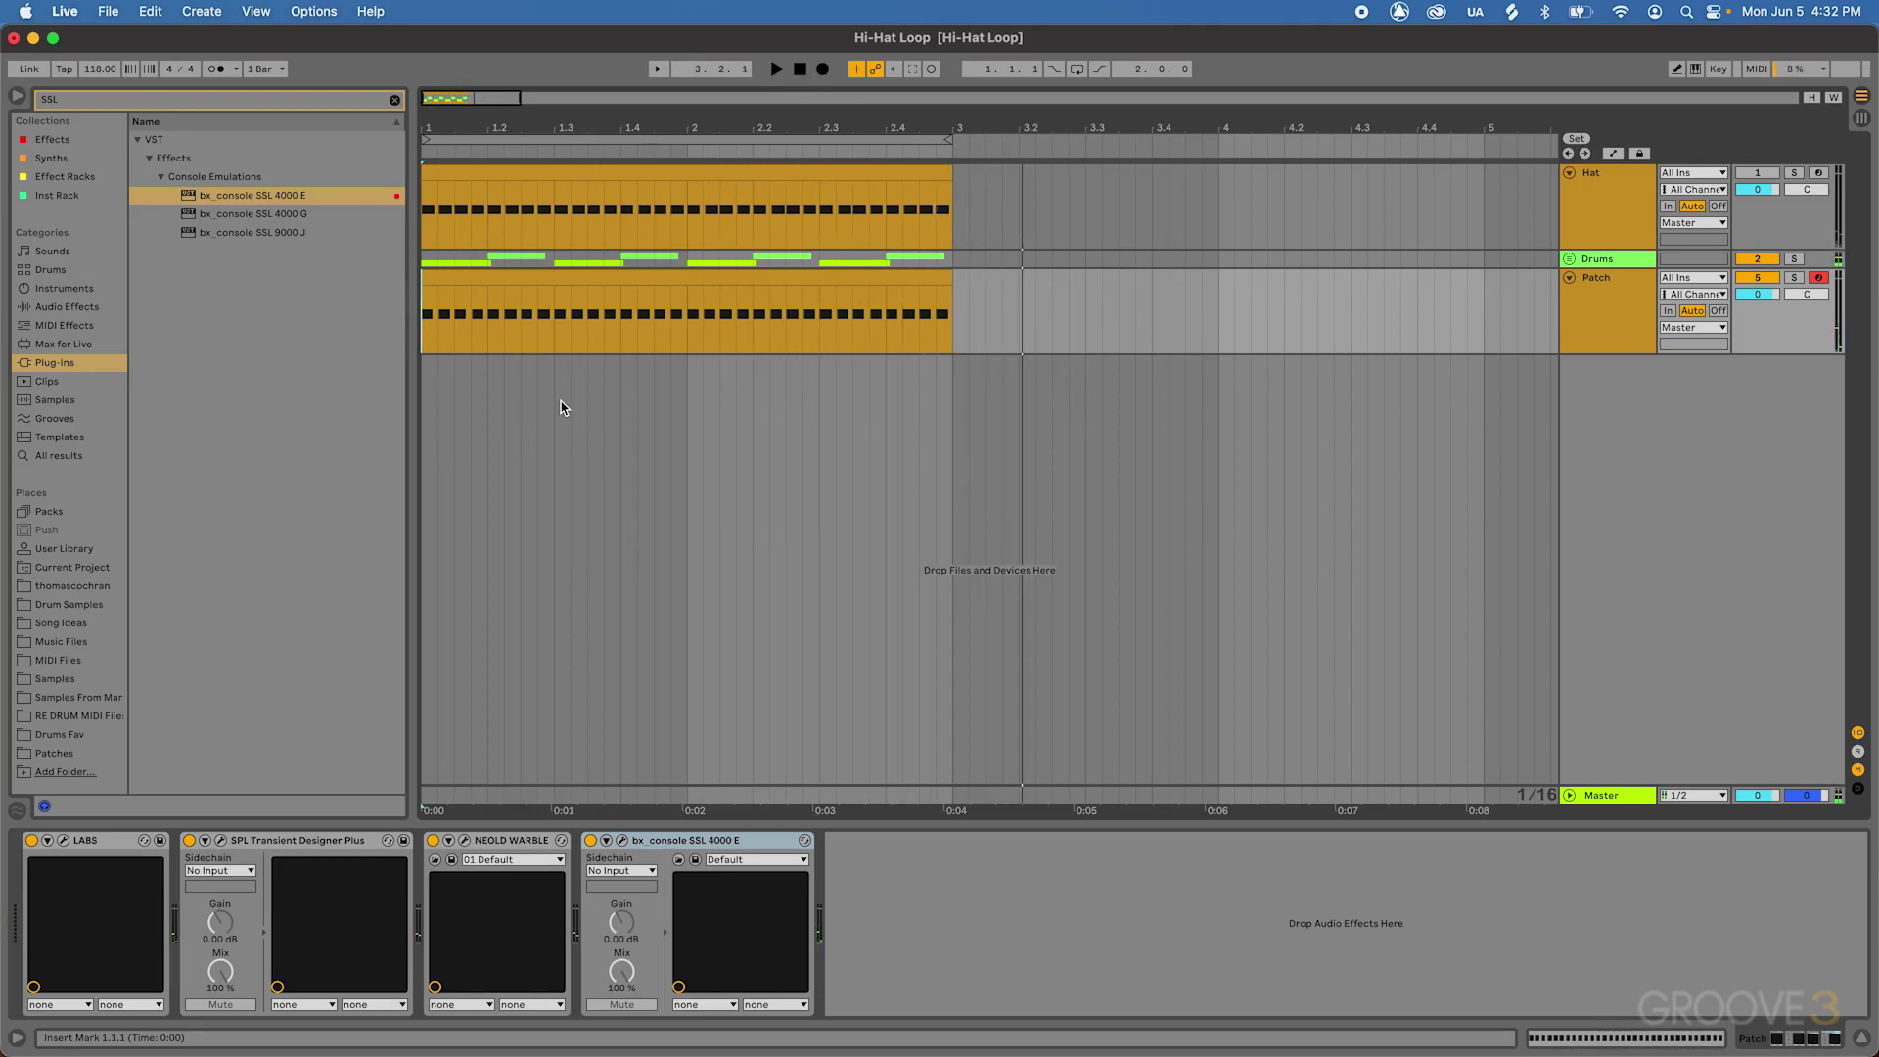